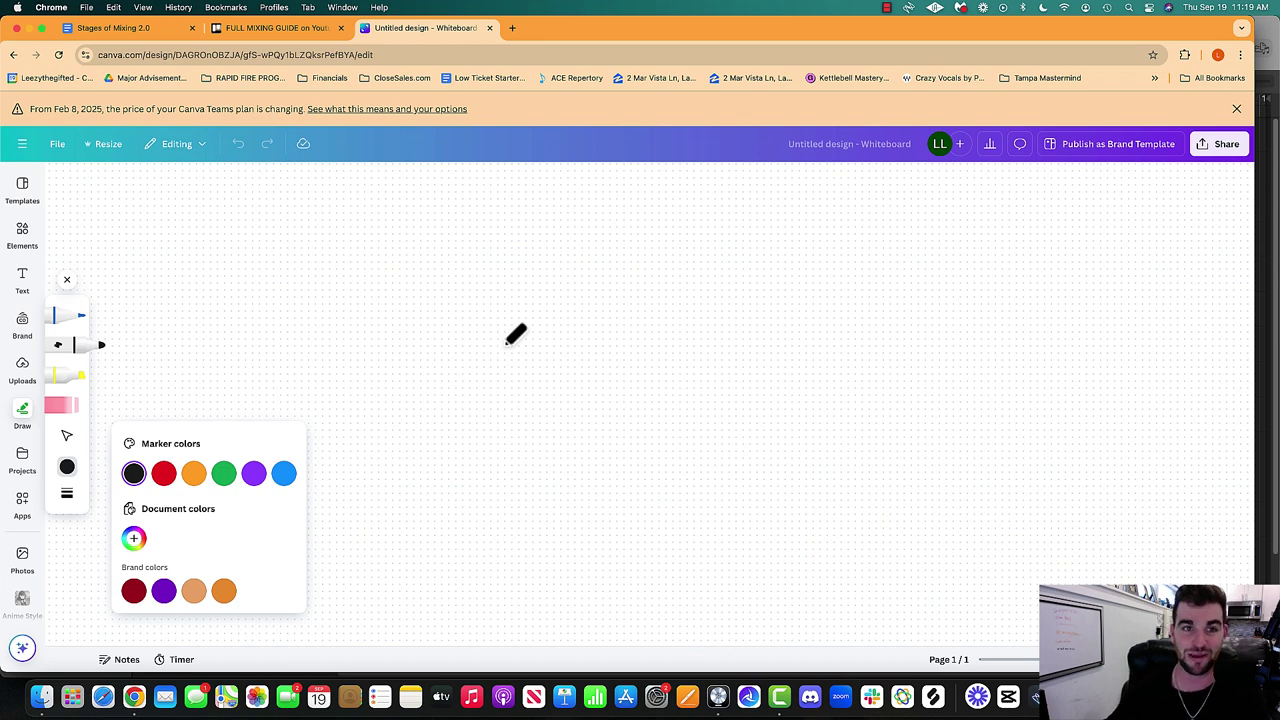
Dismiss the Canva Teams pricing banner and the colour popup, then pick the black marker.
{"action": "left_click", "coordinate": [1236, 109]}
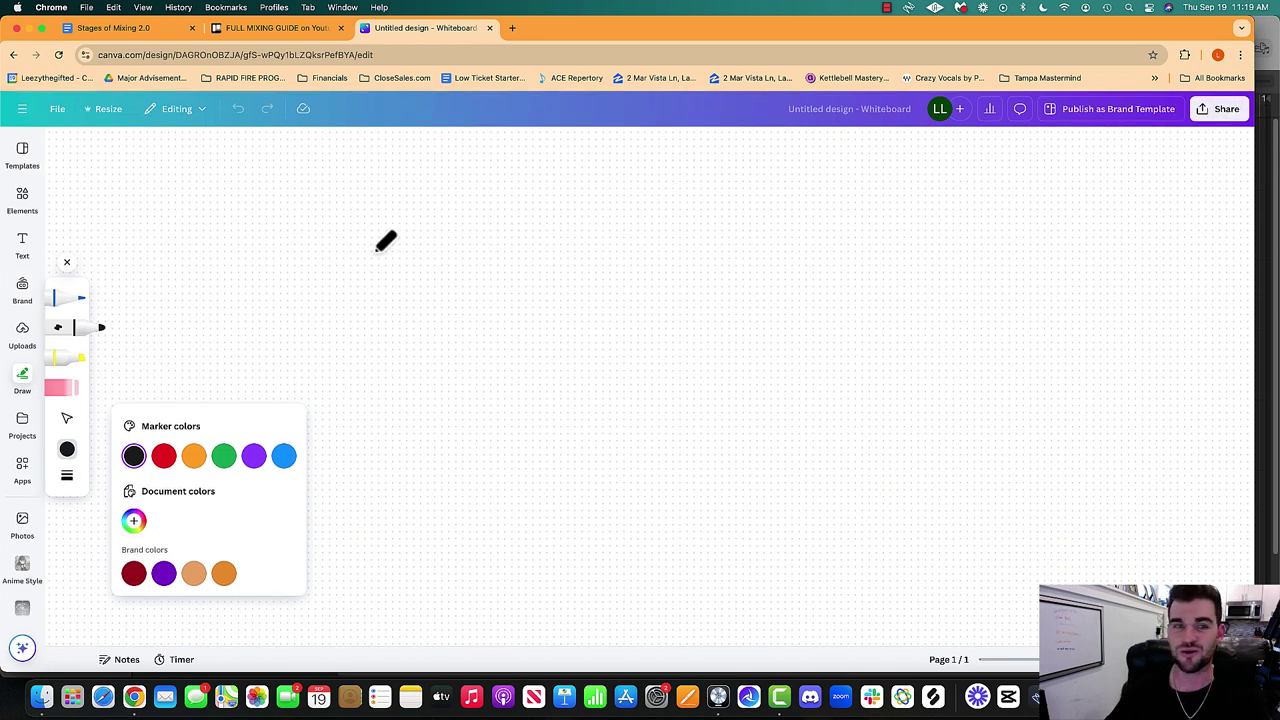
{"action": "left_click", "coordinate": [75, 336]}
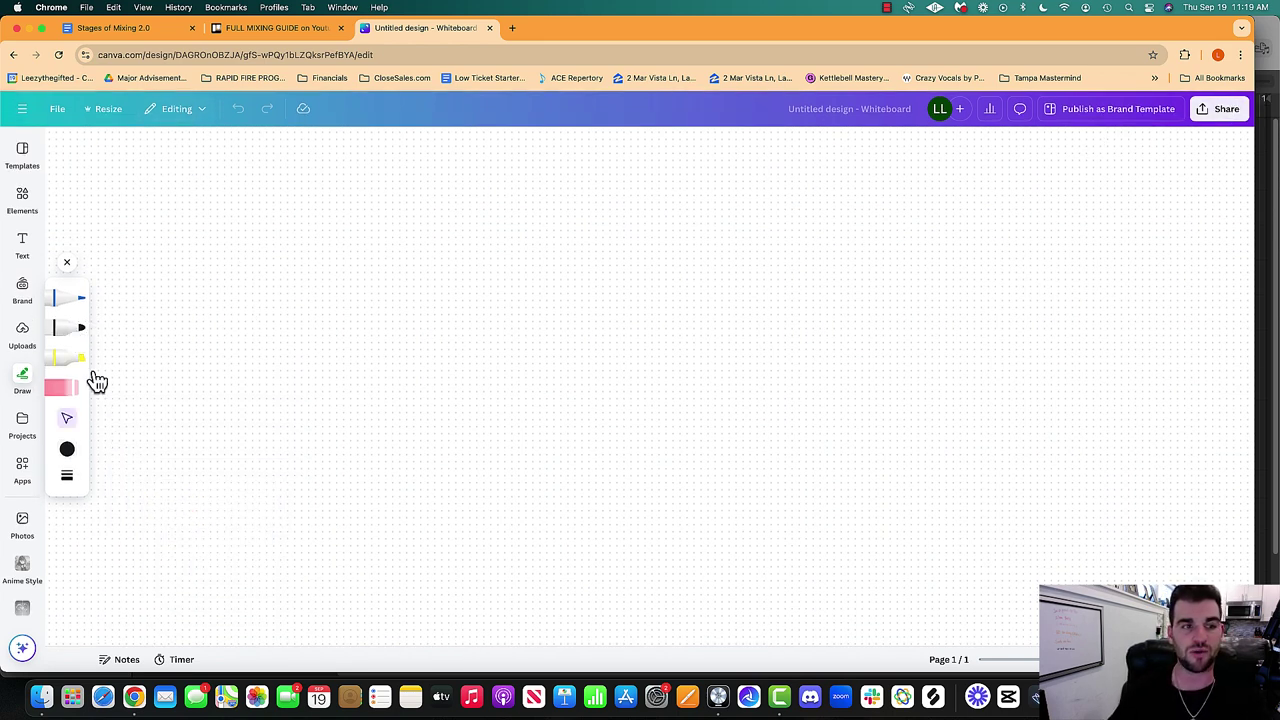
{"action": "left_click", "coordinate": [71, 330]}
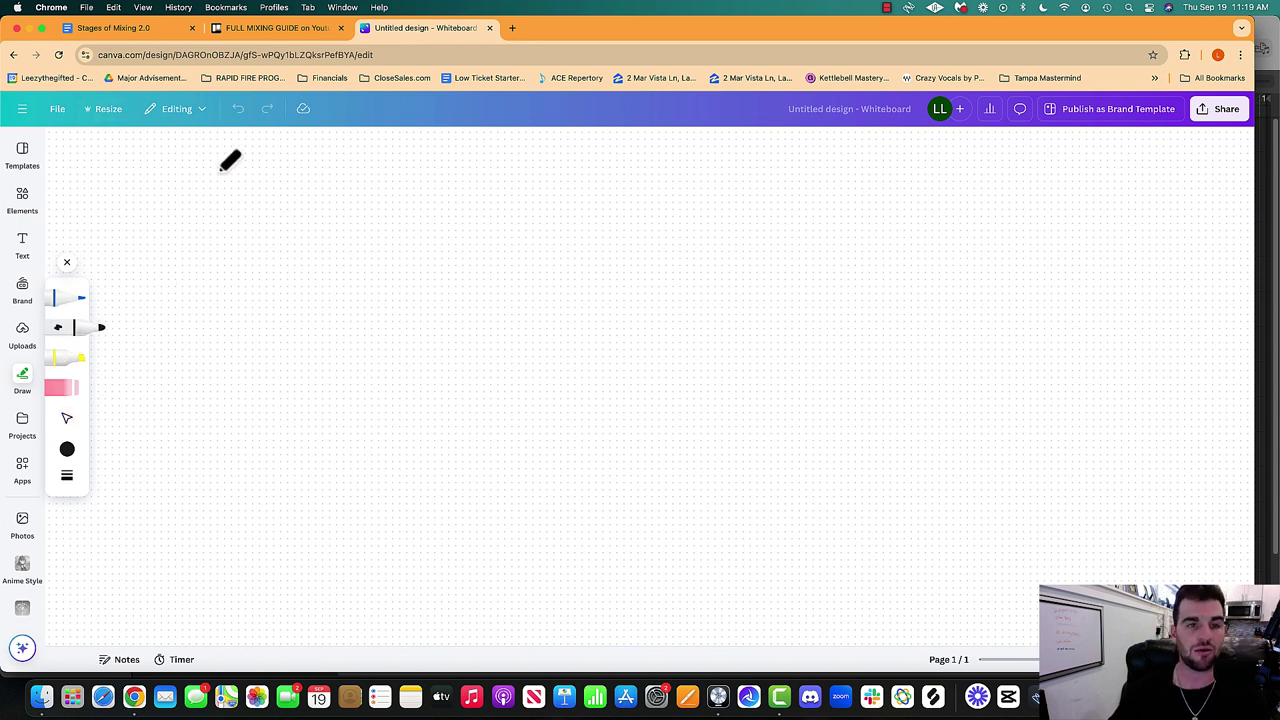
Handwrite 'Goal' then '= LUFS' in black across the top of the canvas.
{"action": "mouse_move", "coordinate": [212, 166]}
{"action": "left_mouse_down"}
{"action": "mouse_move", "coordinate": [191, 248]}
{"action": "mouse_move", "coordinate": [216, 218]}
{"action": "mouse_move", "coordinate": [240, 214]}
{"action": "mouse_move", "coordinate": [319, 253]}
{"action": "mouse_move", "coordinate": [408, 216]}
{"action": "mouse_move", "coordinate": [371, 236]}
{"action": "mouse_move", "coordinate": [414, 238]}
{"action": "left_mouse_up"}
{"action": "mouse_move", "coordinate": [470, 178]}
{"action": "left_mouse_down"}
{"action": "mouse_move", "coordinate": [470, 241]}
{"action": "mouse_move", "coordinate": [528, 244]}
{"action": "left_mouse_up"}
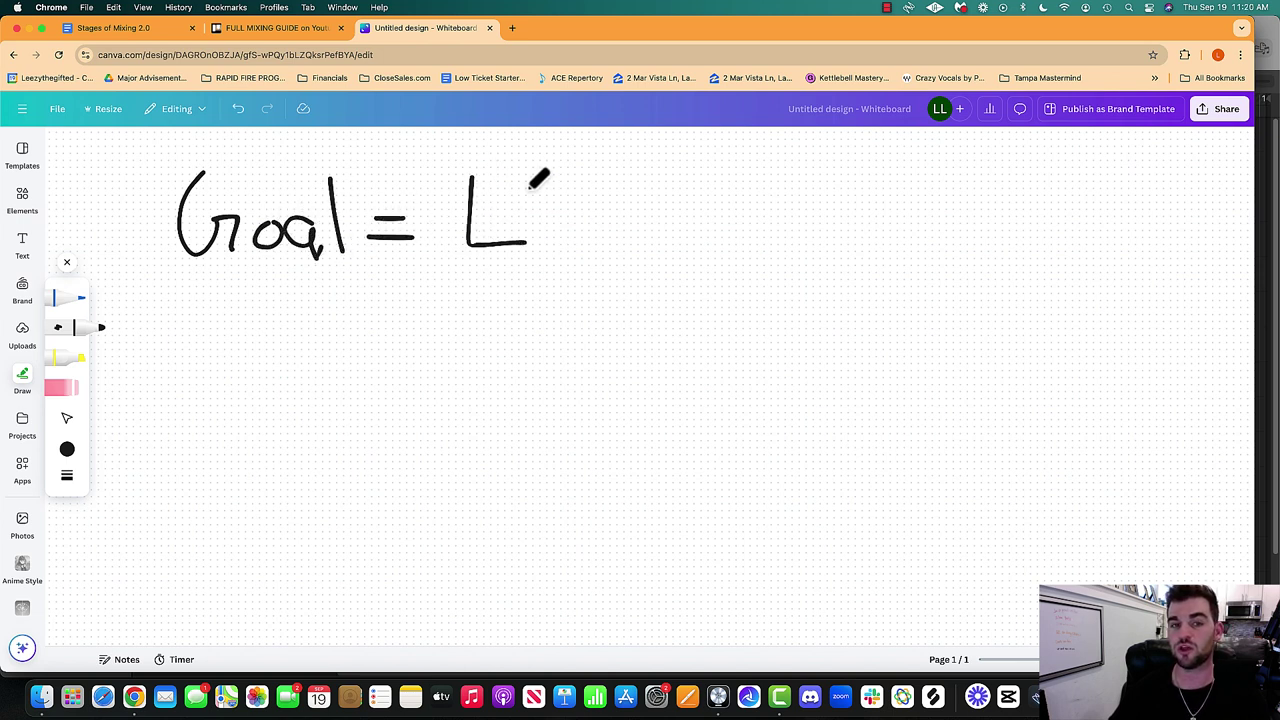
{"action": "mouse_move", "coordinate": [526, 176]}
{"action": "left_mouse_down"}
{"action": "mouse_move", "coordinate": [560, 230]}
{"action": "mouse_move", "coordinate": [574, 172]}
{"action": "mouse_move", "coordinate": [656, 166]}
{"action": "mouse_move", "coordinate": [594, 242]}
{"action": "mouse_move", "coordinate": [632, 206]}
{"action": "mouse_move", "coordinate": [651, 251]}
{"action": "mouse_move", "coordinate": [670, 245]}
{"action": "left_mouse_up"}
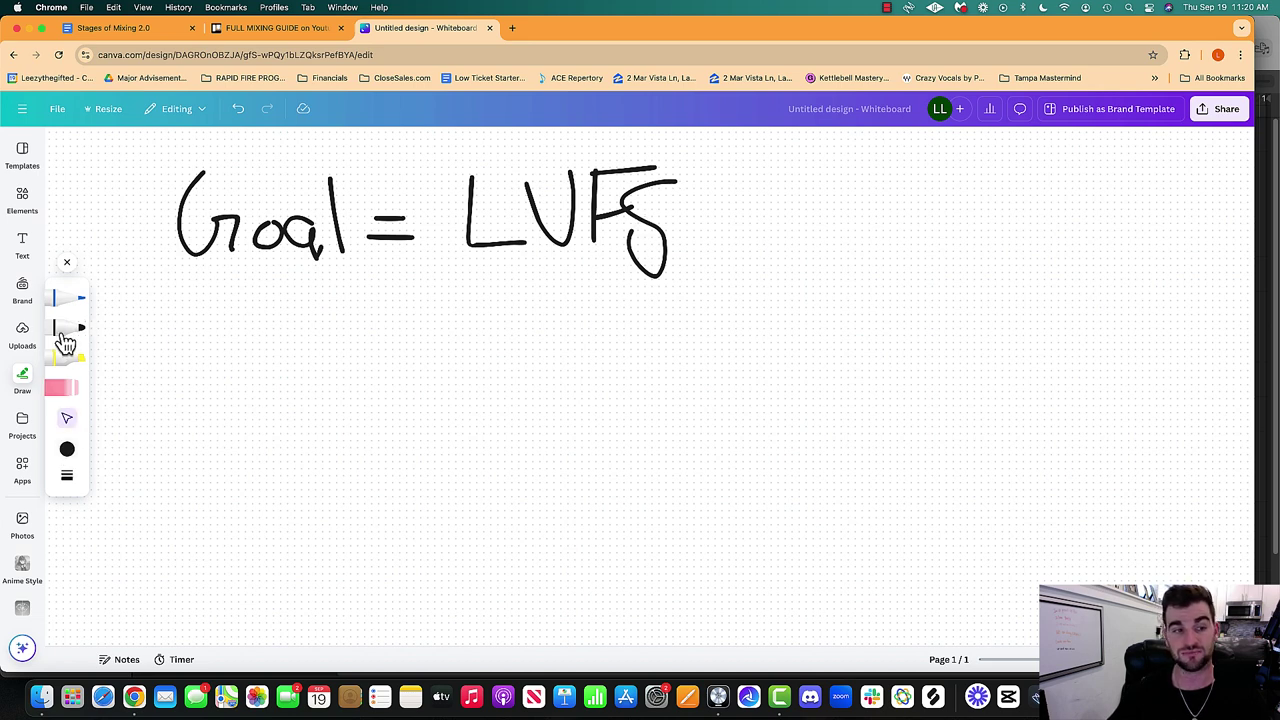
Switch the marker to red and write 'output gain ≠' below the goal.
{"action": "left_click", "coordinate": [69, 455]}
{"action": "left_click", "coordinate": [163, 456]}
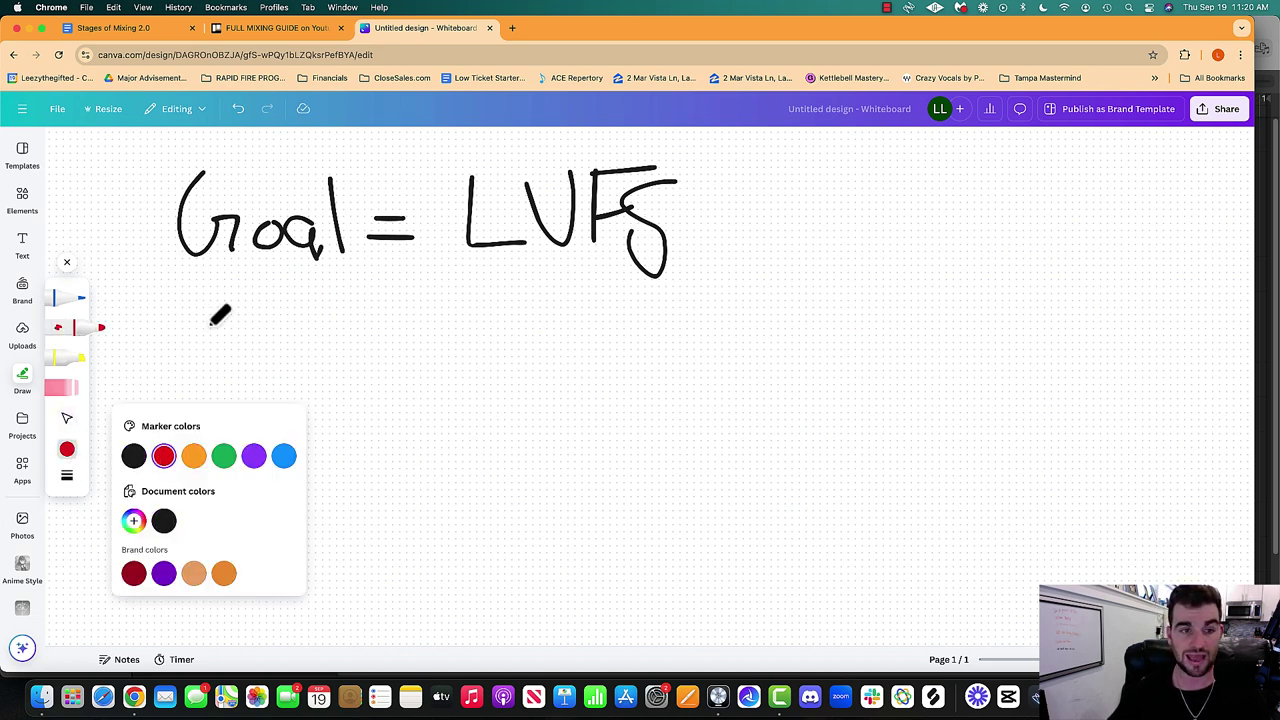
{"action": "mouse_move", "coordinate": [212, 312]}
{"action": "left_mouse_down"}
{"action": "mouse_move", "coordinate": [245, 310]}
{"action": "mouse_move", "coordinate": [262, 323]}
{"action": "mouse_move", "coordinate": [256, 310]}
{"action": "mouse_move", "coordinate": [284, 308]}
{"action": "mouse_move", "coordinate": [284, 355]}
{"action": "mouse_move", "coordinate": [294, 297]}
{"action": "mouse_move", "coordinate": [284, 327]}
{"action": "mouse_move", "coordinate": [381, 314]}
{"action": "mouse_move", "coordinate": [395, 319]}
{"action": "mouse_move", "coordinate": [388, 396]}
{"action": "left_mouse_up"}
{"action": "mouse_move", "coordinate": [410, 320]}
{"action": "left_mouse_down"}
{"action": "mouse_move", "coordinate": [449, 311]}
{"action": "mouse_move", "coordinate": [472, 340]}
{"action": "left_mouse_up"}
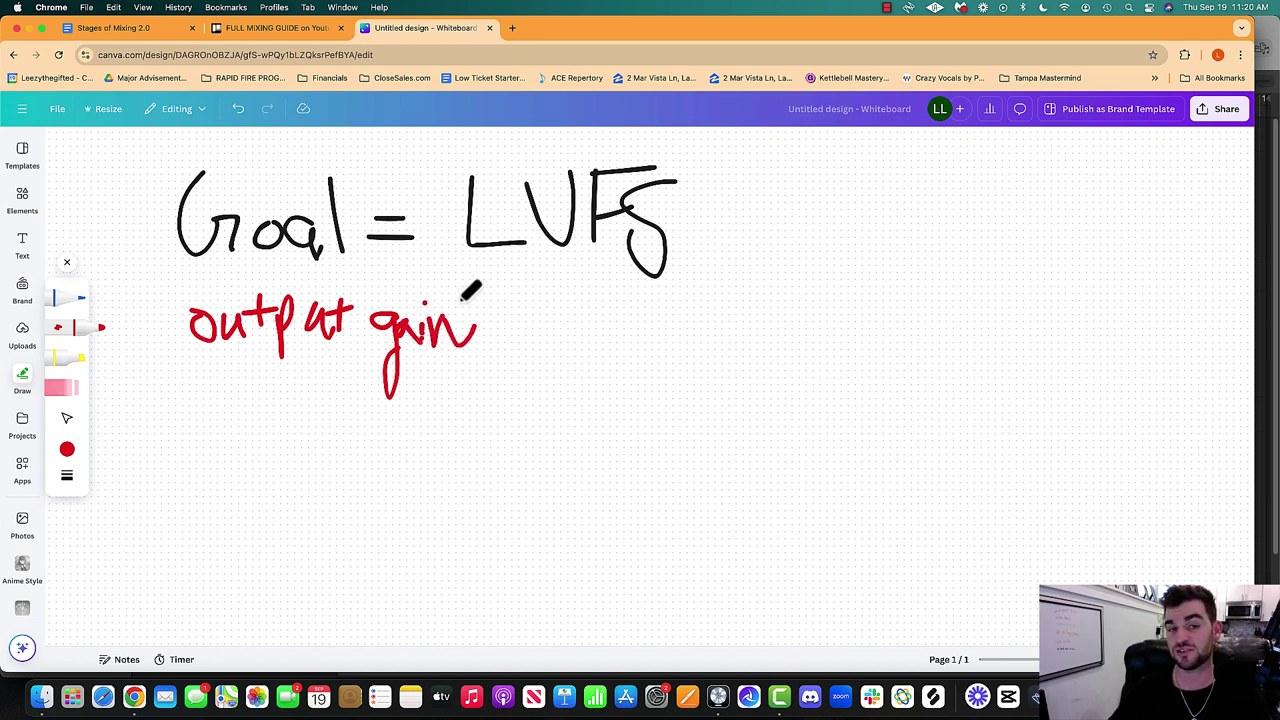
{"action": "mouse_move", "coordinate": [486, 289]}
{"action": "left_mouse_down"}
{"action": "mouse_move", "coordinate": [532, 288]}
{"action": "mouse_move", "coordinate": [513, 298]}
{"action": "mouse_move", "coordinate": [515, 330]}
{"action": "left_mouse_up"}
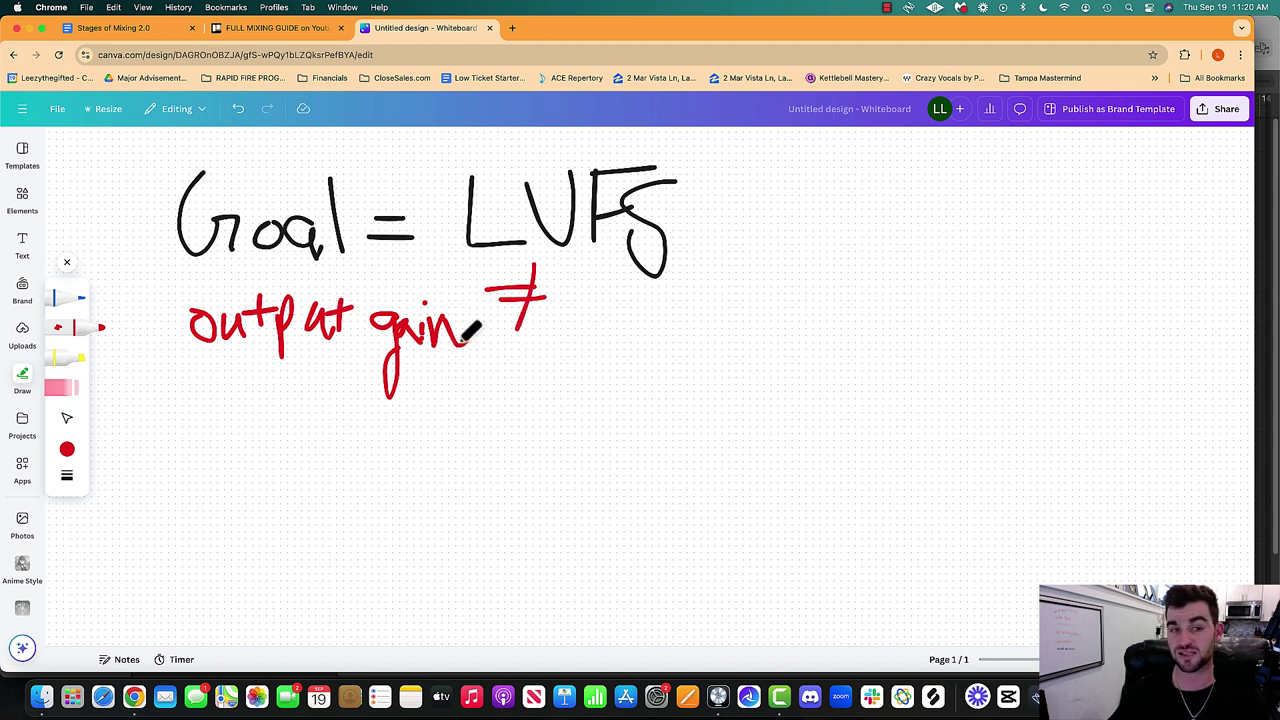
Erase the red 'output gain ≠' note and go back to the marker.
{"action": "left_click", "coordinate": [60, 388]}
{"action": "mouse_move", "coordinate": [194, 334]}
{"action": "left_mouse_down"}
{"action": "mouse_move", "coordinate": [436, 324]}
{"action": "mouse_move", "coordinate": [258, 319]}
{"action": "mouse_move", "coordinate": [508, 291]}
{"action": "left_mouse_up"}
{"action": "left_click", "coordinate": [84, 328]}
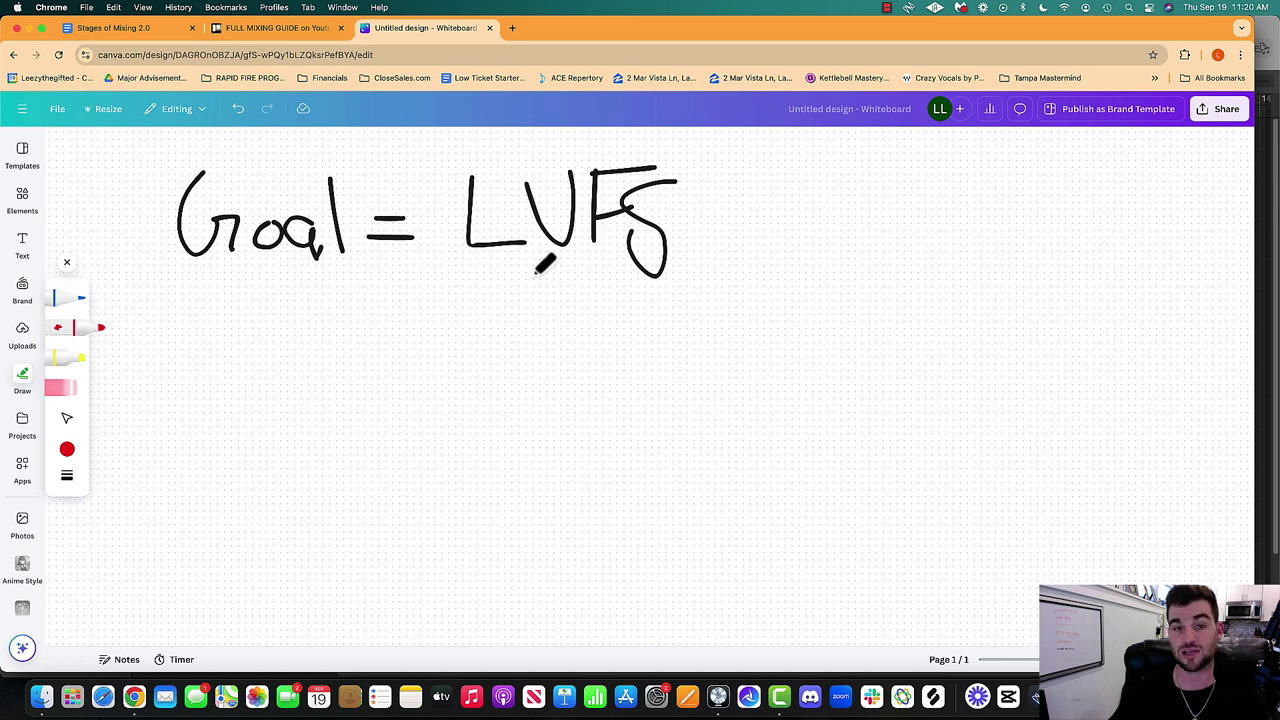
In green, draw an arrow right of LUFS and write '-9 or -10'.
{"action": "left_click", "coordinate": [67, 450]}
{"action": "left_click", "coordinate": [224, 456]}
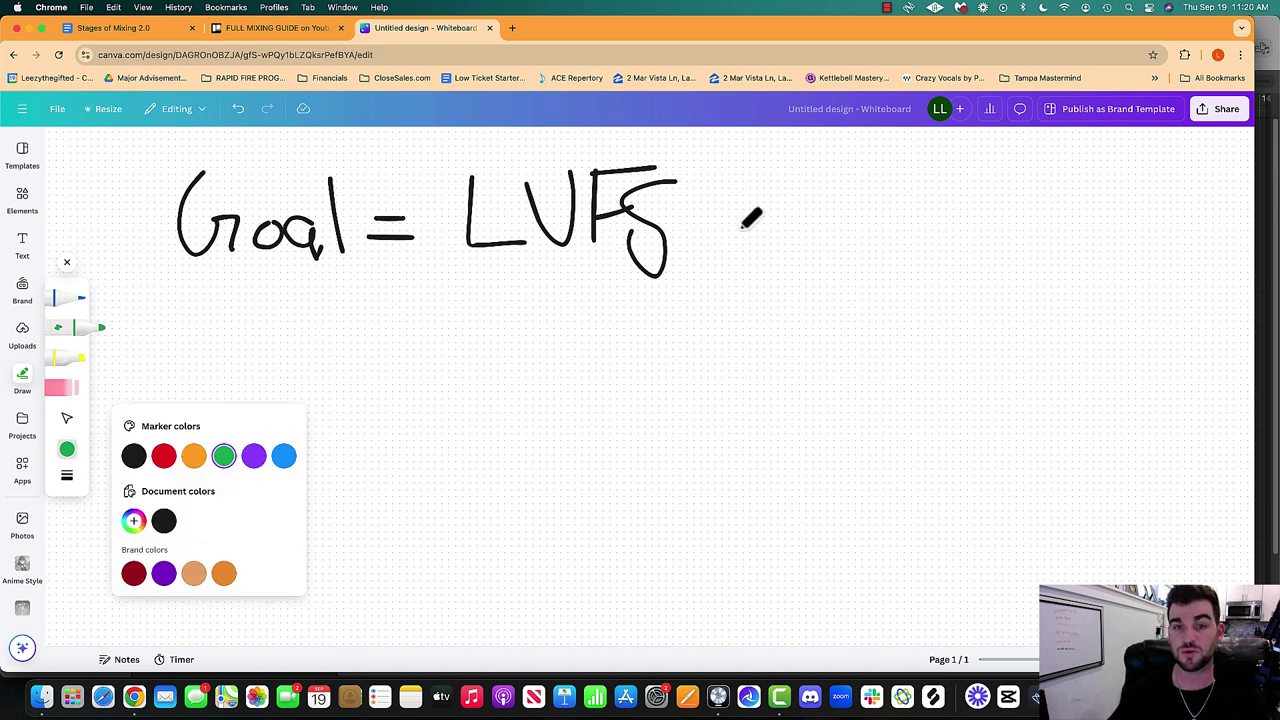
{"action": "mouse_move", "coordinate": [714, 224]}
{"action": "left_mouse_down"}
{"action": "mouse_move", "coordinate": [828, 207]}
{"action": "mouse_move", "coordinate": [794, 240]}
{"action": "mouse_move", "coordinate": [884, 228]}
{"action": "mouse_move", "coordinate": [908, 192]}
{"action": "mouse_move", "coordinate": [976, 248]}
{"action": "left_mouse_up"}
{"action": "mouse_move", "coordinate": [984, 248]}
{"action": "left_mouse_down"}
{"action": "mouse_move", "coordinate": [992, 262]}
{"action": "mouse_move", "coordinate": [1058, 232]}
{"action": "mouse_move", "coordinate": [1090, 280]}
{"action": "left_mouse_up"}
{"action": "left_click_drag", "start_coordinate": [1116, 217], "coordinate": [1122, 211]}
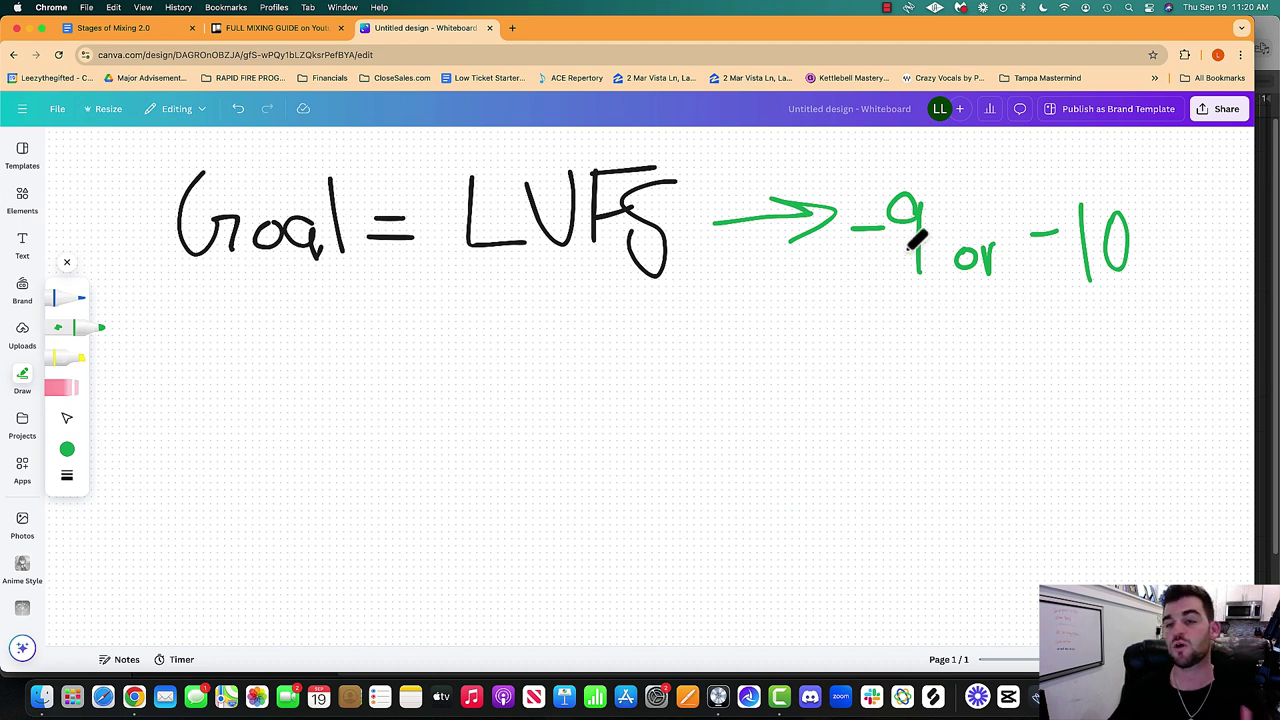
Loop the LUFS target in green, undoing the first attempt and redrawing it.
{"action": "mouse_move", "coordinate": [970, 170]}
{"action": "left_mouse_down"}
{"action": "mouse_move", "coordinate": [939, 160]}
{"action": "mouse_move", "coordinate": [647, 173]}
{"action": "mouse_move", "coordinate": [530, 159]}
{"action": "mouse_move", "coordinate": [408, 200]}
{"action": "mouse_move", "coordinate": [683, 343]}
{"action": "left_mouse_up"}
{"action": "key", "text": "super+z"}
{"action": "mouse_move", "coordinate": [708, 140]}
{"action": "left_mouse_down"}
{"action": "mouse_move", "coordinate": [606, 128]}
{"action": "mouse_move", "coordinate": [432, 242]}
{"action": "mouse_move", "coordinate": [940, 337]}
{"action": "left_mouse_up"}
{"action": "mouse_move", "coordinate": [1092, 322]}
{"action": "left_mouse_down"}
{"action": "mouse_move", "coordinate": [1076, 167]}
{"action": "mouse_move", "coordinate": [795, 126]}
{"action": "mouse_move", "coordinate": [603, 119]}
{"action": "mouse_move", "coordinate": [473, 163]}
{"action": "mouse_move", "coordinate": [578, 167]}
{"action": "mouse_move", "coordinate": [713, 147]}
{"action": "left_mouse_up"}
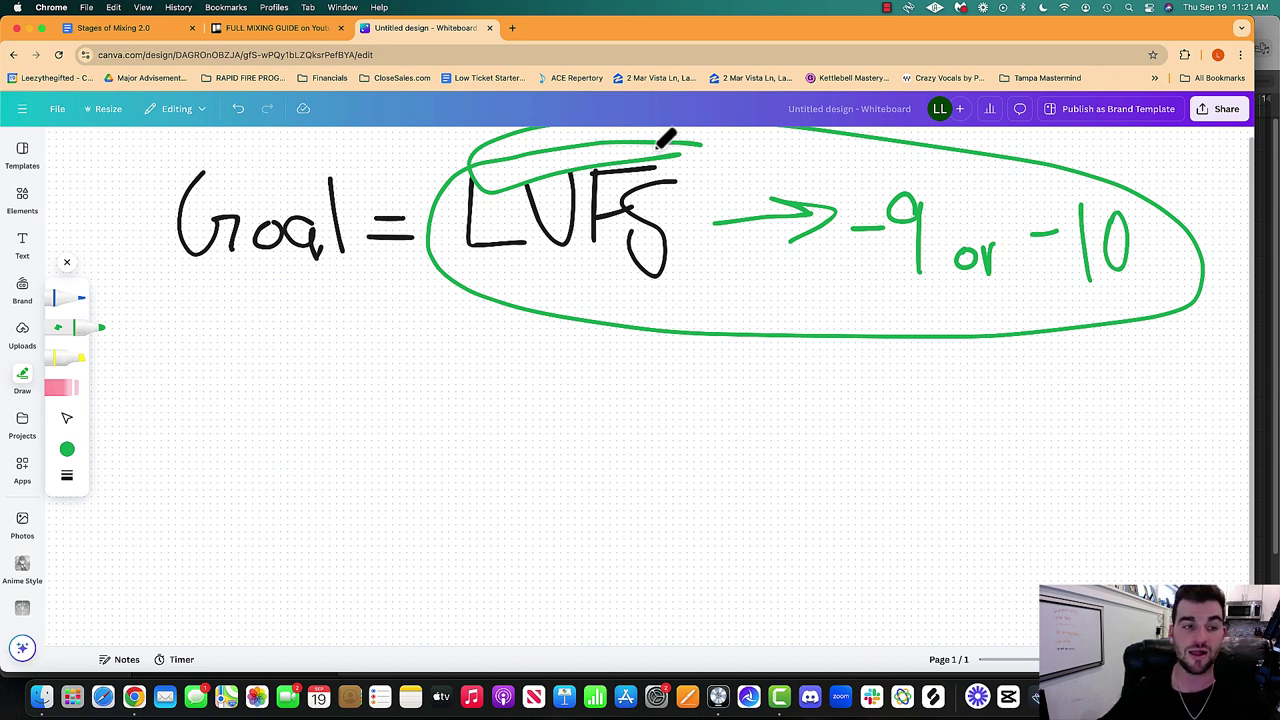
Switch the marker to red and write 'YT = Out' below the goal.
{"action": "left_click", "coordinate": [67, 449]}
{"action": "left_click", "coordinate": [164, 458]}
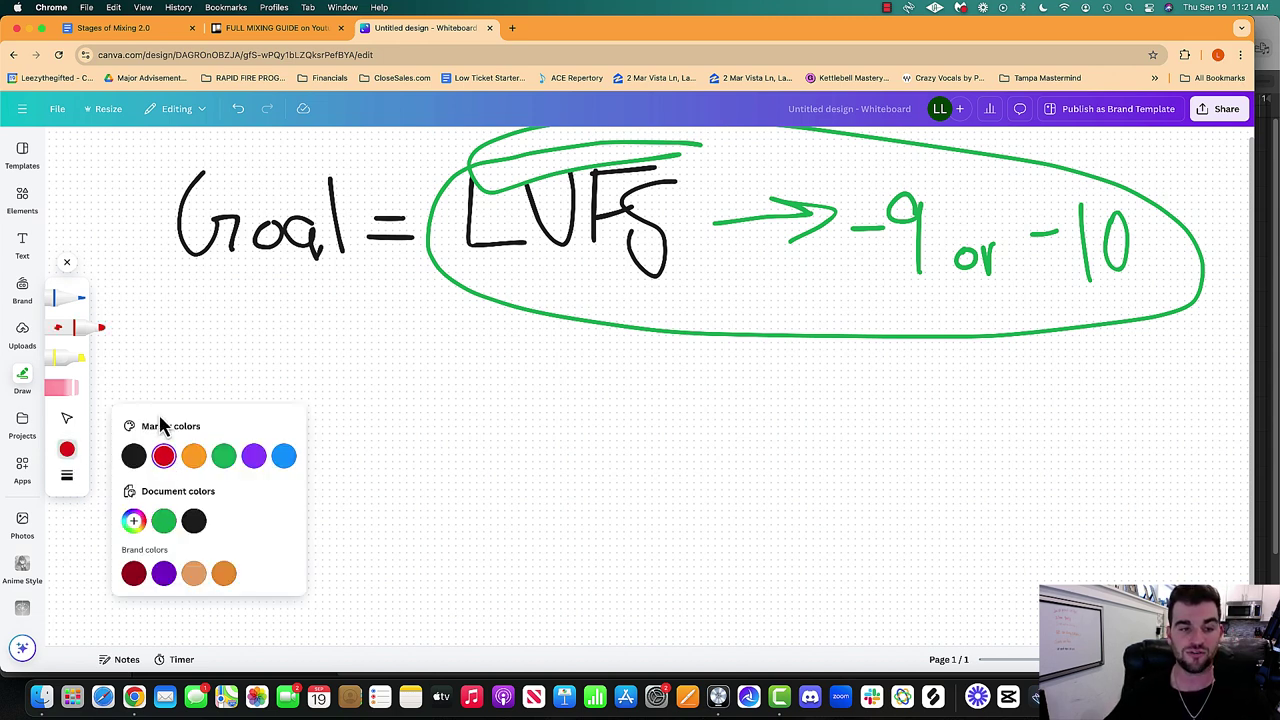
{"action": "mouse_move", "coordinate": [166, 350]}
{"action": "left_mouse_down"}
{"action": "mouse_move", "coordinate": [188, 375]}
{"action": "mouse_move", "coordinate": [196, 354]}
{"action": "mouse_move", "coordinate": [182, 438]}
{"action": "left_mouse_up"}
{"action": "mouse_move", "coordinate": [218, 372]}
{"action": "left_mouse_down"}
{"action": "mouse_move", "coordinate": [218, 428]}
{"action": "mouse_move", "coordinate": [266, 369]}
{"action": "left_mouse_up"}
{"action": "left_click_drag", "start_coordinate": [262, 410], "coordinate": [346, 420]}
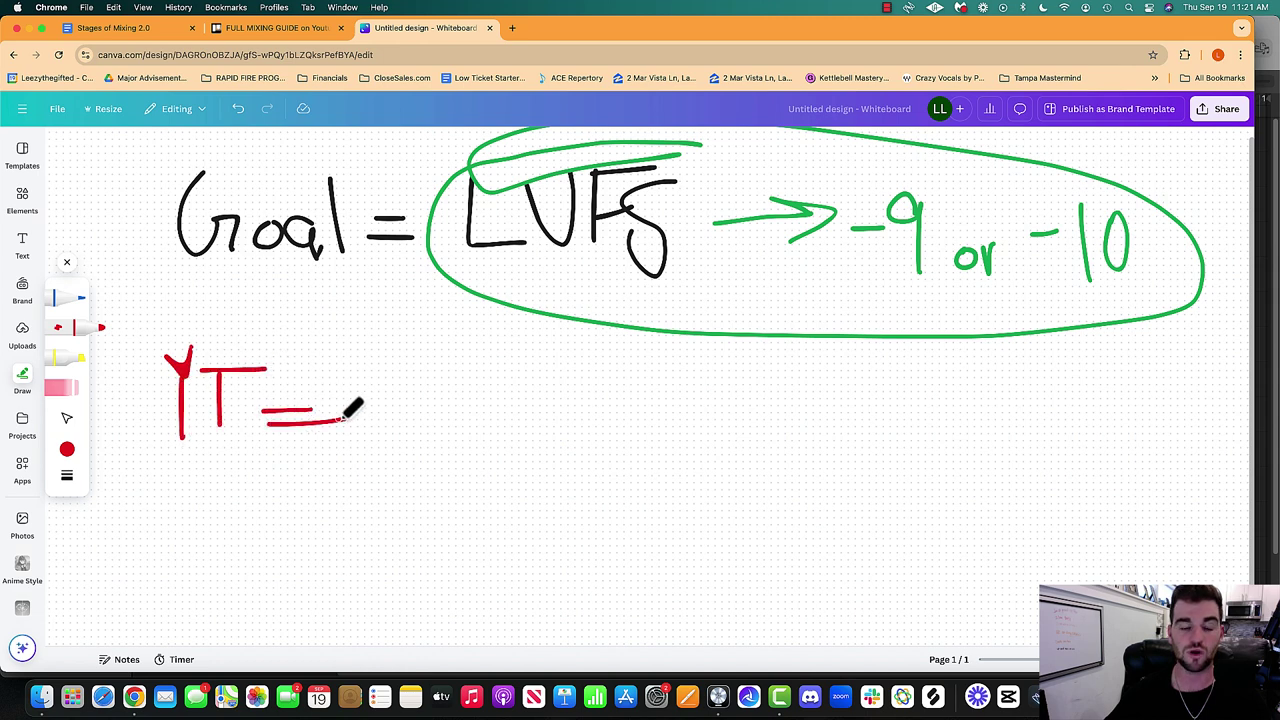
{"action": "left_click_drag", "start_coordinate": [398, 378], "coordinate": [410, 374]}
{"action": "left_click_drag", "start_coordinate": [434, 372], "coordinate": [494, 424]}
{"action": "mouse_move", "coordinate": [488, 368]}
{"action": "left_mouse_down"}
{"action": "mouse_move", "coordinate": [500, 372]}
{"action": "mouse_move", "coordinate": [486, 432]}
{"action": "left_mouse_up"}
{"action": "mouse_move", "coordinate": [461, 405]}
{"action": "left_mouse_down"}
{"action": "mouse_move", "coordinate": [521, 412]}
{"action": "mouse_move", "coordinate": [518, 460]}
{"action": "left_mouse_up"}
Finish 'Output = -5db', then cross out the -5db value with an X.
{"action": "left_click_drag", "start_coordinate": [518, 385], "coordinate": [546, 400]}
{"action": "left_click_drag", "start_coordinate": [562, 385], "coordinate": [596, 430]}
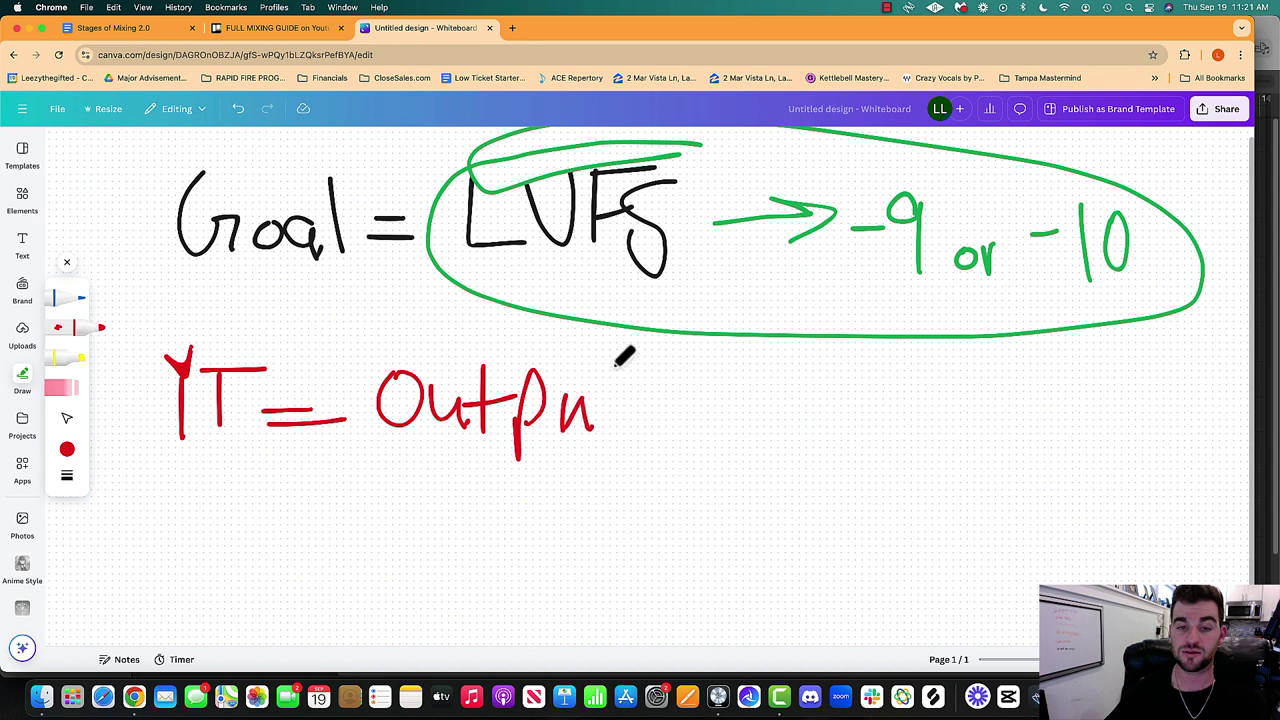
{"action": "left_click_drag", "start_coordinate": [612, 365], "coordinate": [612, 432]}
{"action": "mouse_move", "coordinate": [600, 400]}
{"action": "left_mouse_down"}
{"action": "mouse_move", "coordinate": [680, 409]}
{"action": "mouse_move", "coordinate": [684, 430]}
{"action": "mouse_move", "coordinate": [746, 409]}
{"action": "mouse_move", "coordinate": [806, 444]}
{"action": "mouse_move", "coordinate": [780, 440]}
{"action": "left_mouse_up"}
{"action": "left_click_drag", "start_coordinate": [784, 386], "coordinate": [822, 383]}
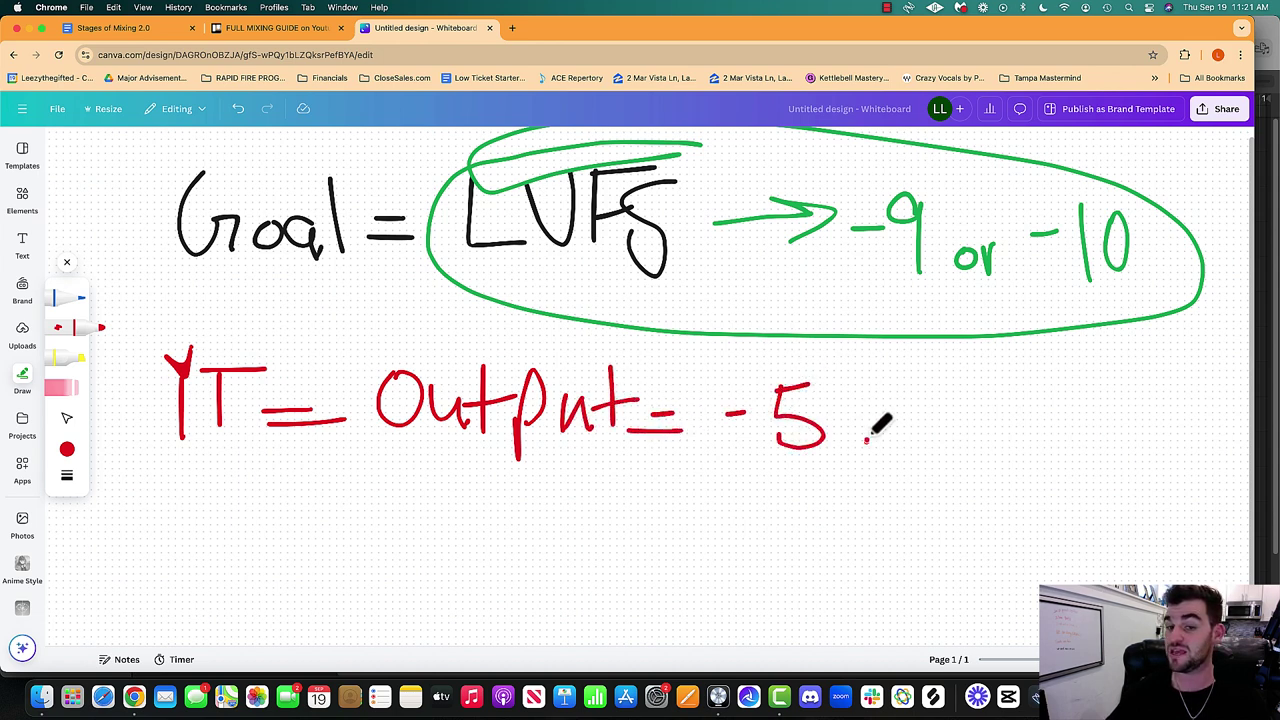
{"action": "mouse_move", "coordinate": [866, 440]}
{"action": "left_mouse_down"}
{"action": "mouse_move", "coordinate": [880, 410]}
{"action": "mouse_move", "coordinate": [890, 455]}
{"action": "left_mouse_up"}
{"action": "left_click_drag", "start_coordinate": [912, 352], "coordinate": [906, 441]}
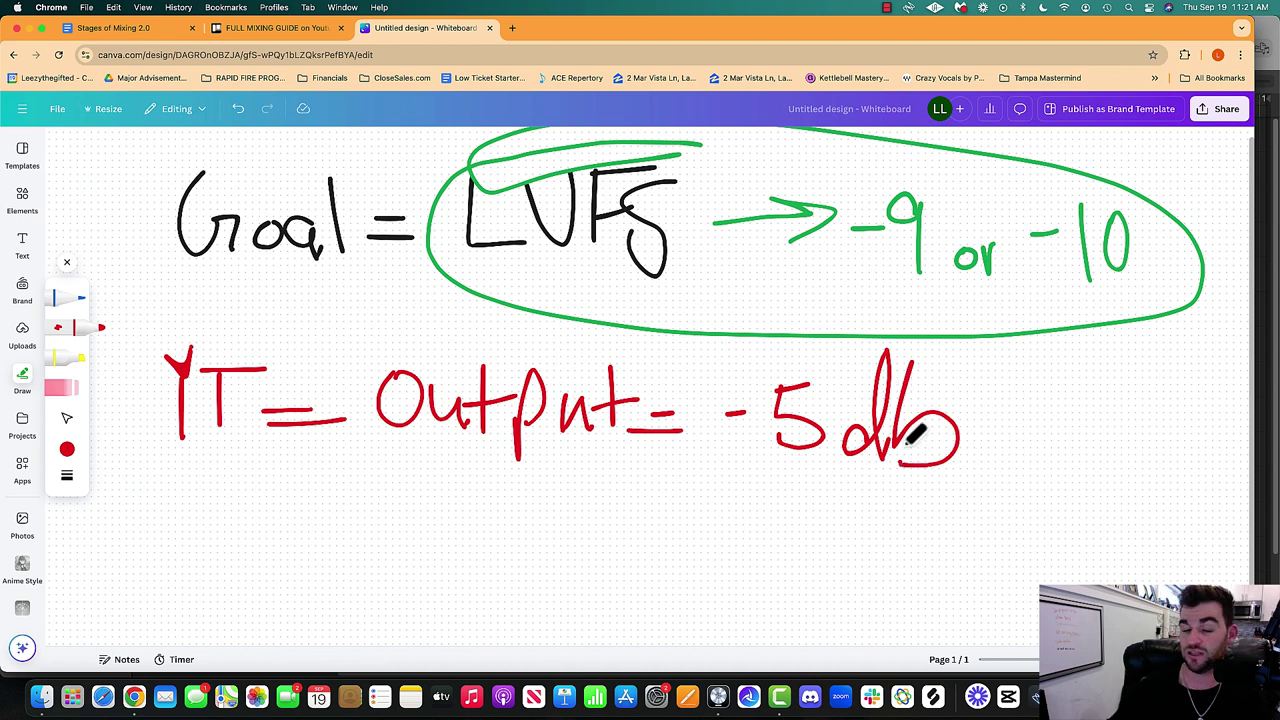
{"action": "left_click_drag", "start_coordinate": [724, 346], "coordinate": [1154, 474]}
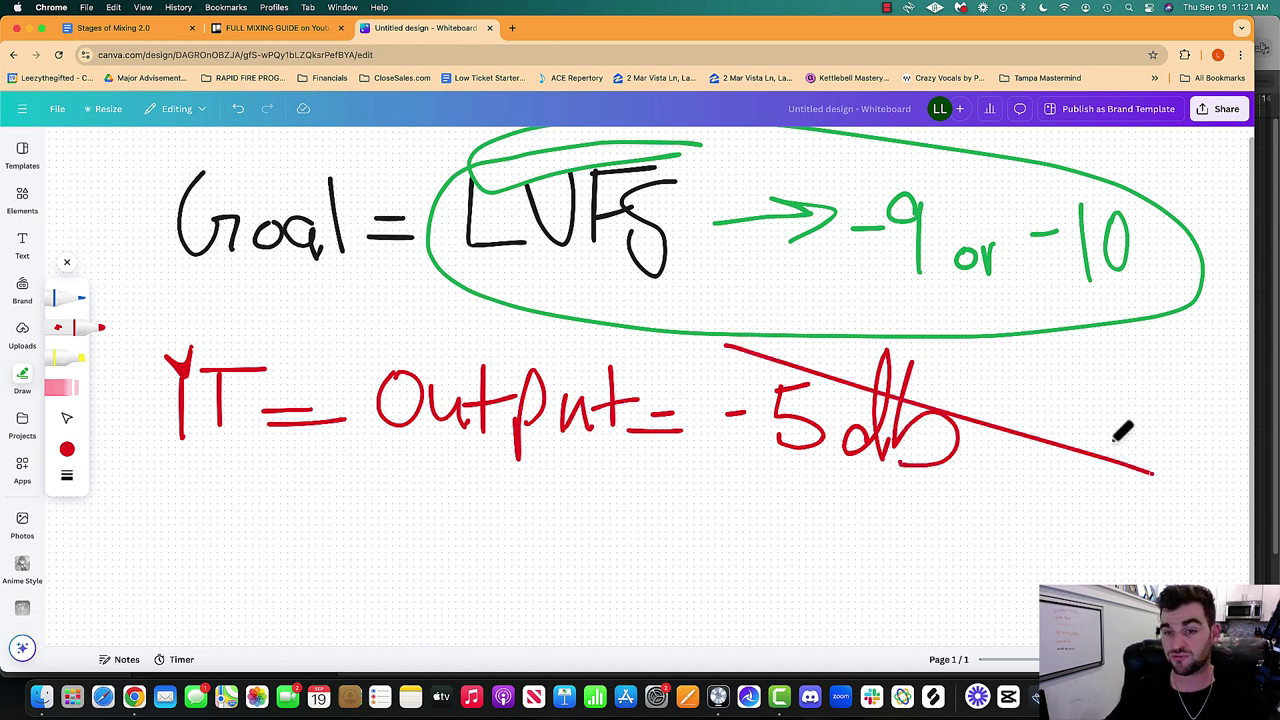
{"action": "left_click_drag", "start_coordinate": [1068, 376], "coordinate": [706, 465]}
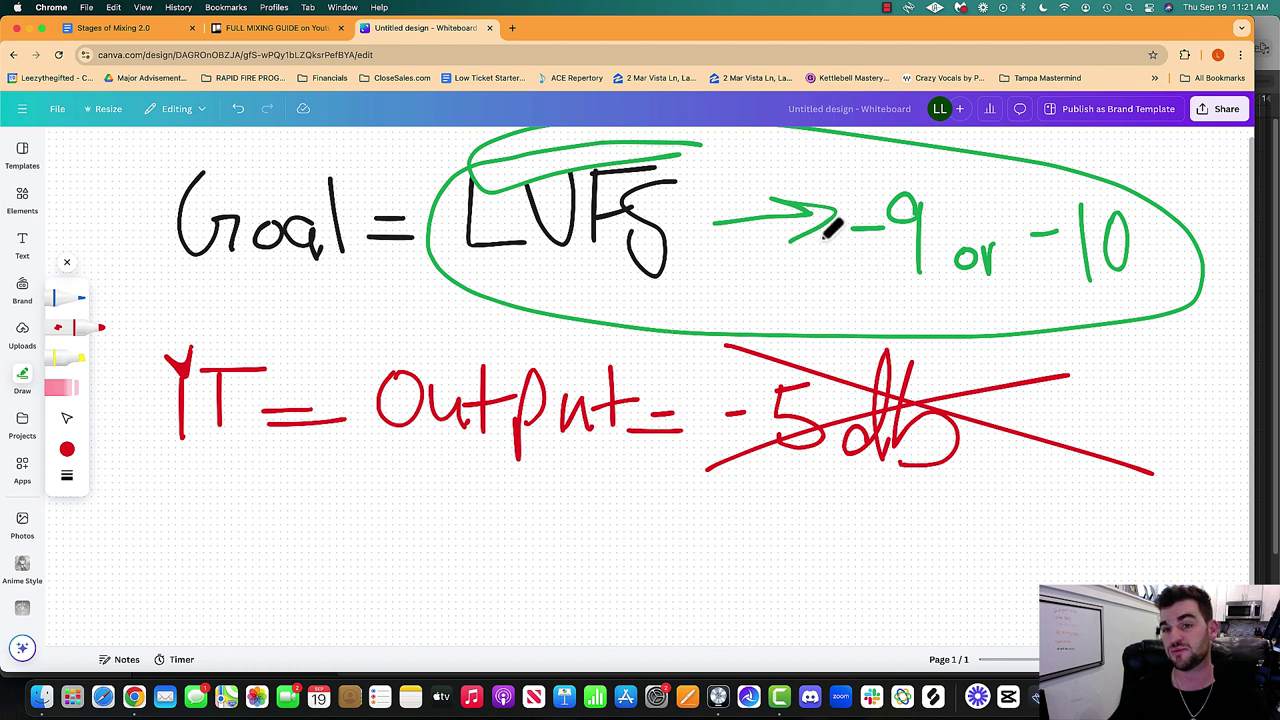
Scroll down the whiteboard and set the marker colour to black.
{"action": "scroll", "coordinate": [375, 336], "scroll_direction": "down", "scroll_amount": 3}
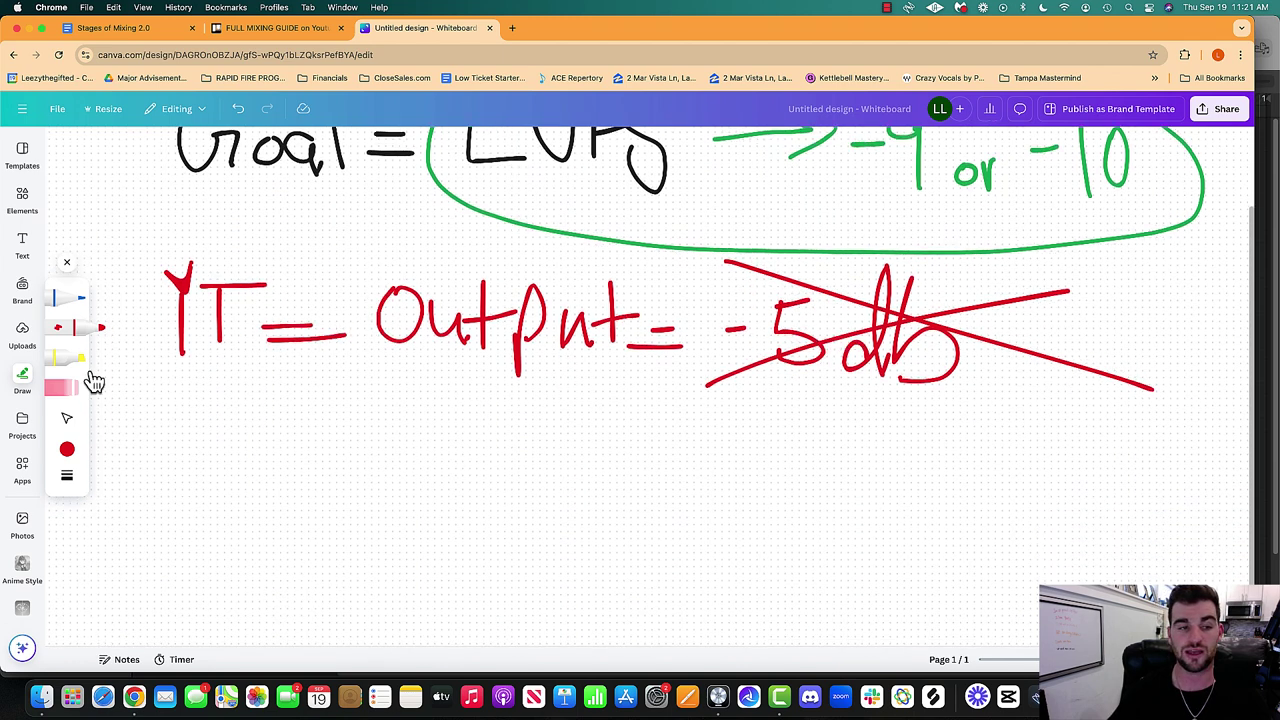
{"action": "left_click", "coordinate": [67, 450]}
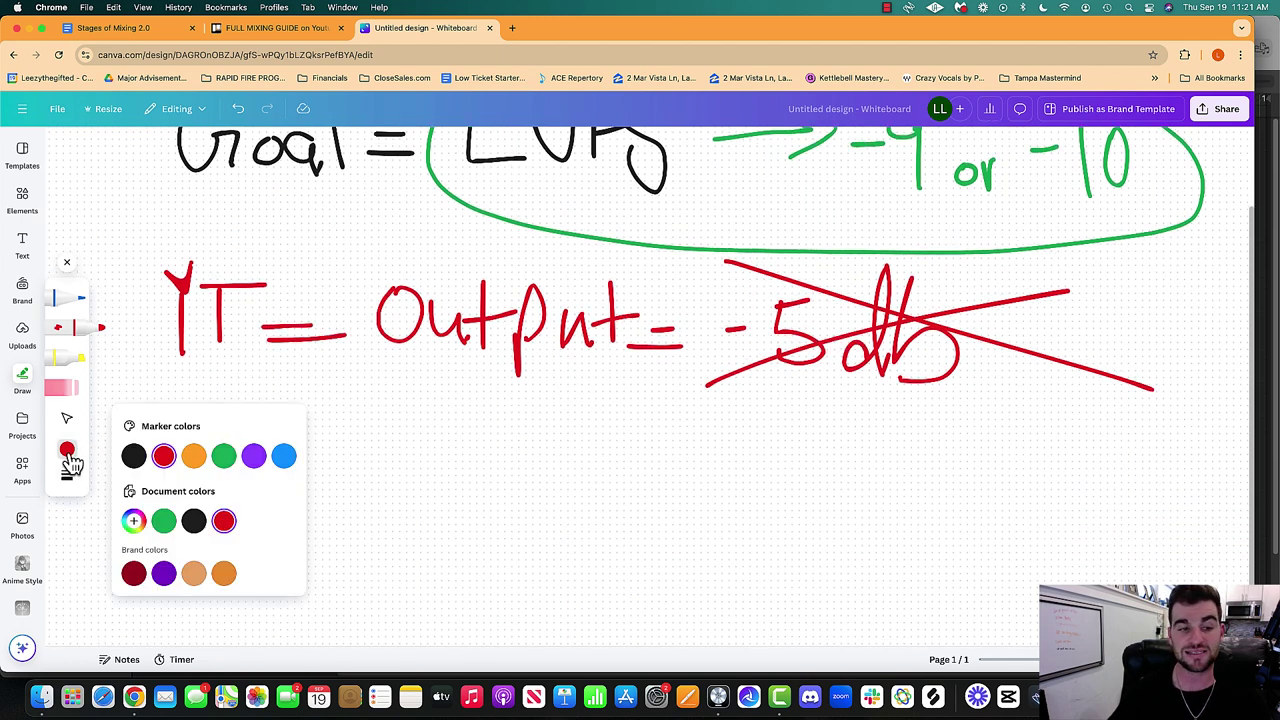
{"action": "left_click", "coordinate": [134, 455]}
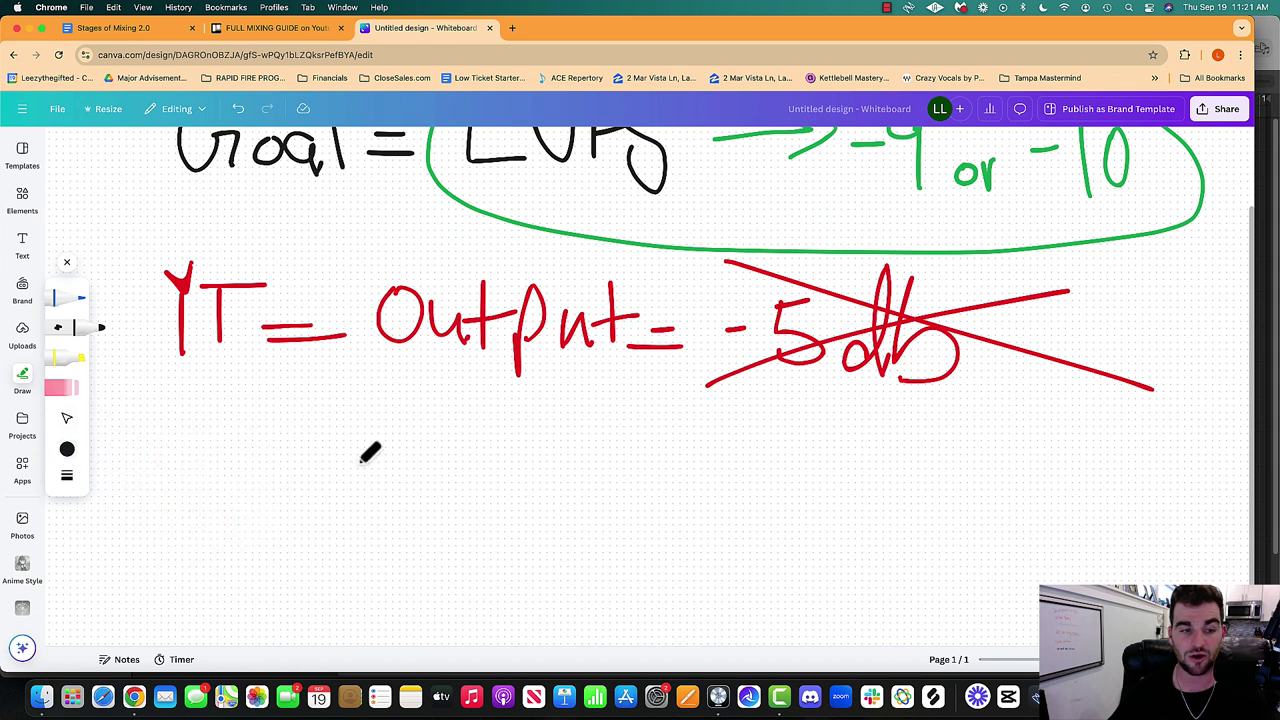
{"action": "scroll", "coordinate": [366, 449], "scroll_direction": "down", "scroll_amount": 6}
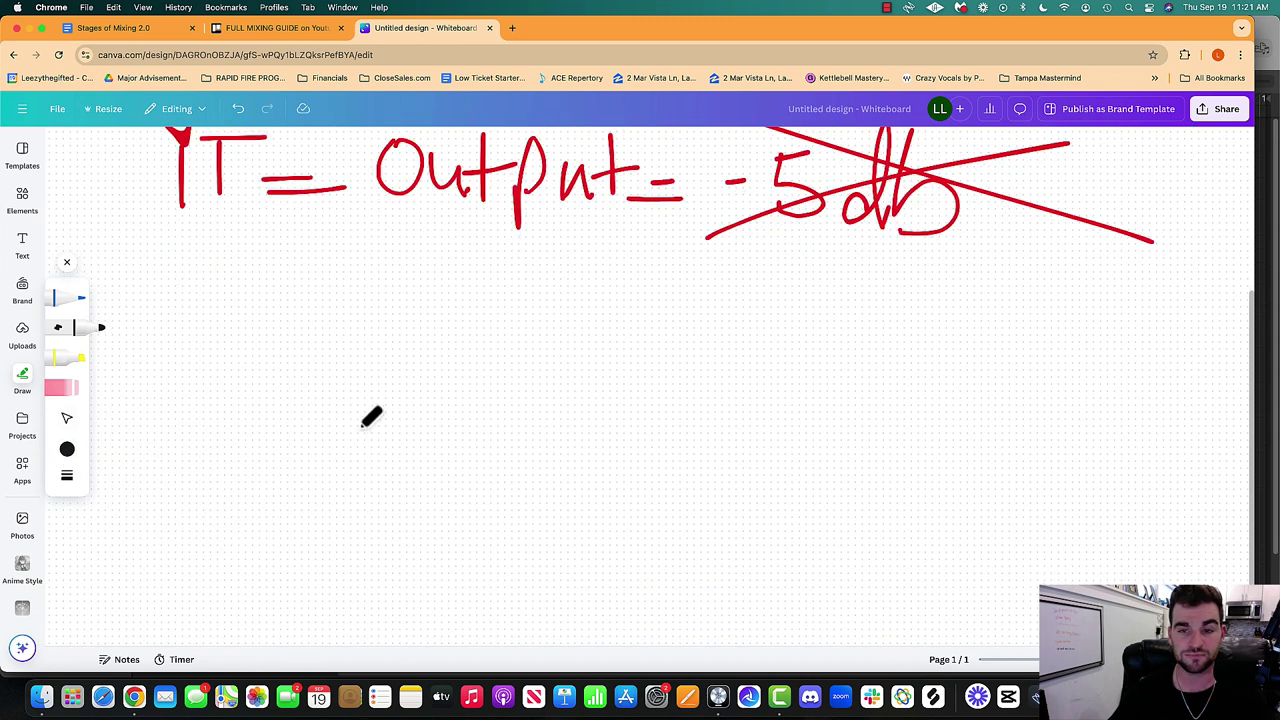
Add an 'Add a heading' text box below the handwritten notes.
{"action": "left_click", "coordinate": [24, 245]}
{"action": "left_click_drag", "start_coordinate": [106, 340], "coordinate": [512, 334]}
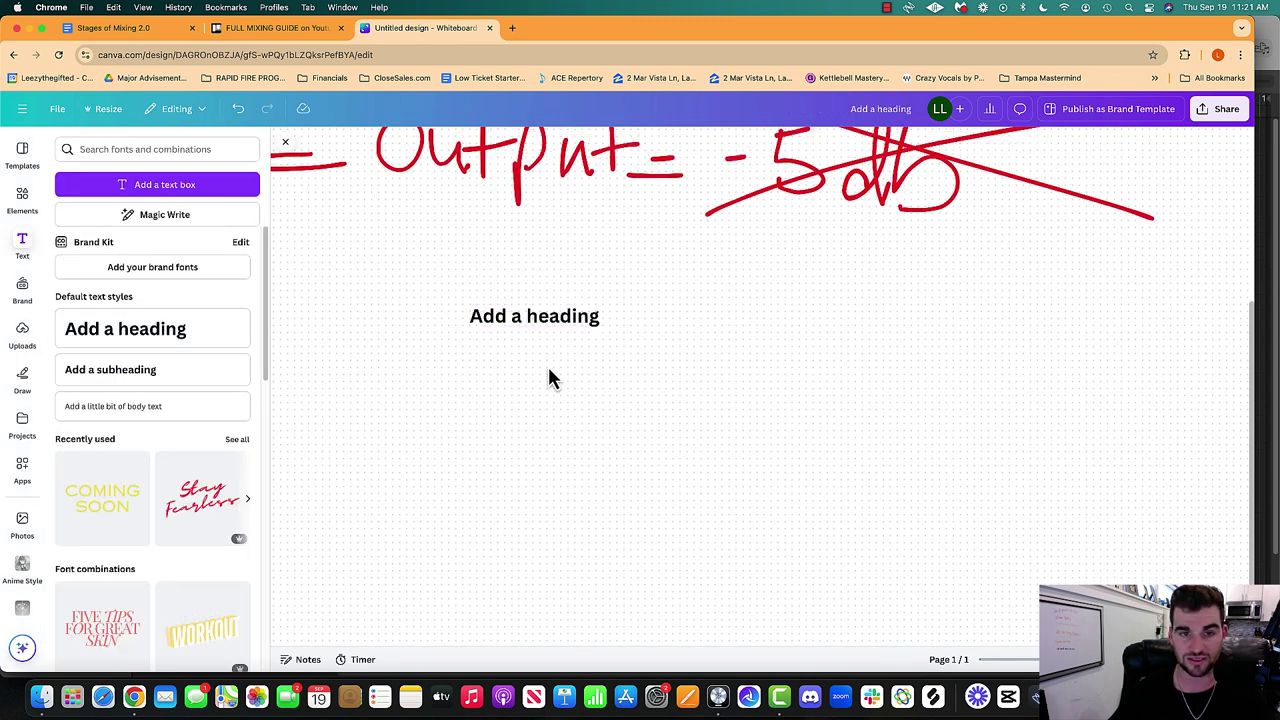
{"action": "left_click", "coordinate": [22, 378]}
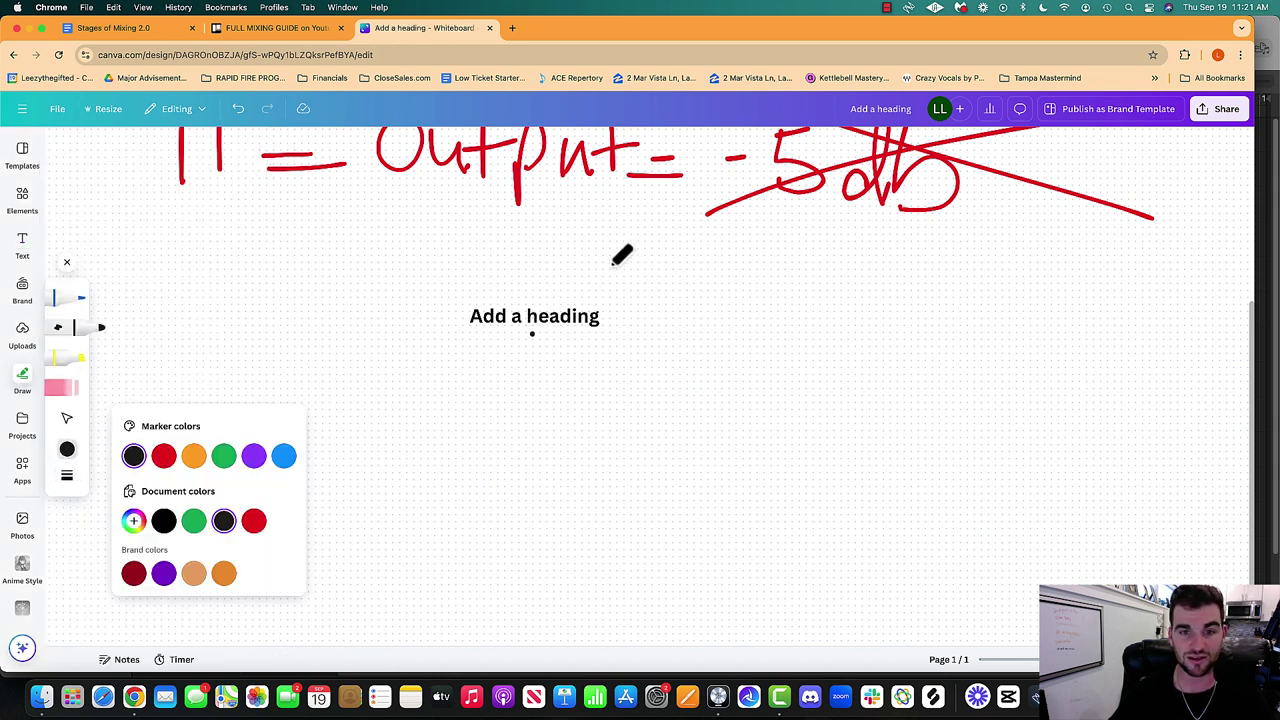
{"action": "left_click", "coordinate": [531, 316]}
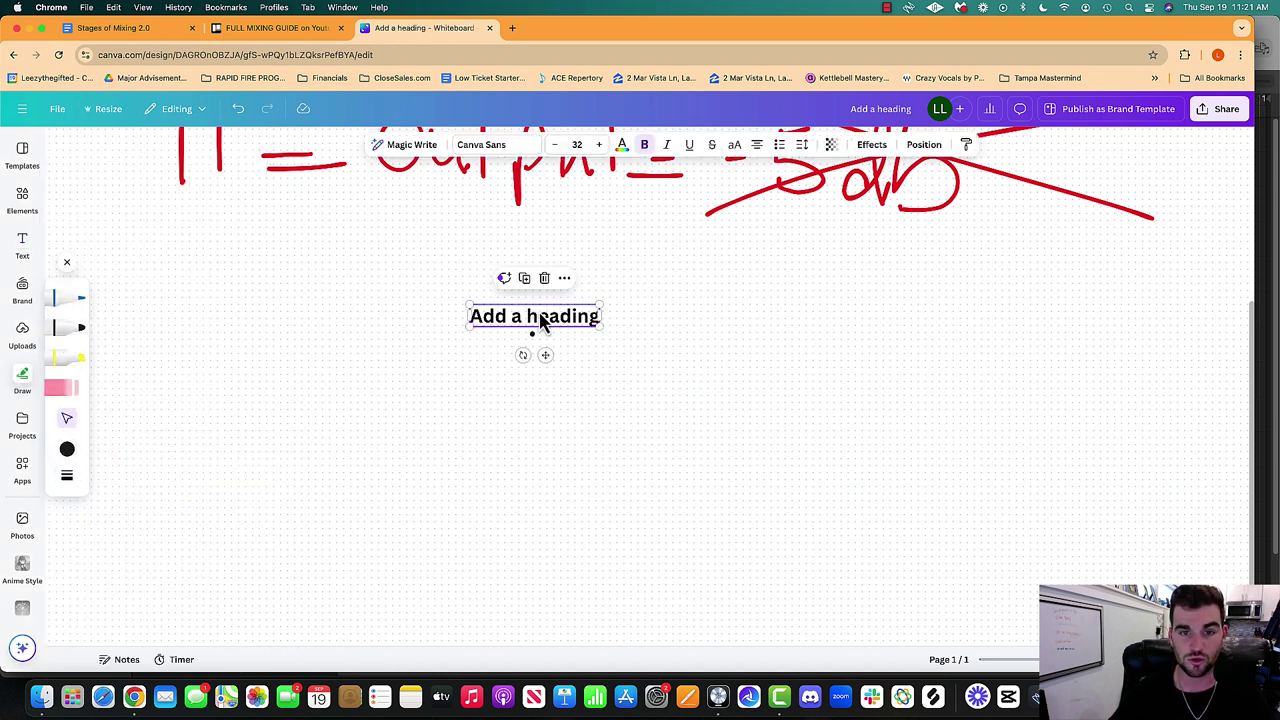
{"action": "left_click", "coordinate": [531, 316]}
{"action": "left_click", "coordinate": [280, 415]}
{"action": "left_click", "coordinate": [68, 400]}
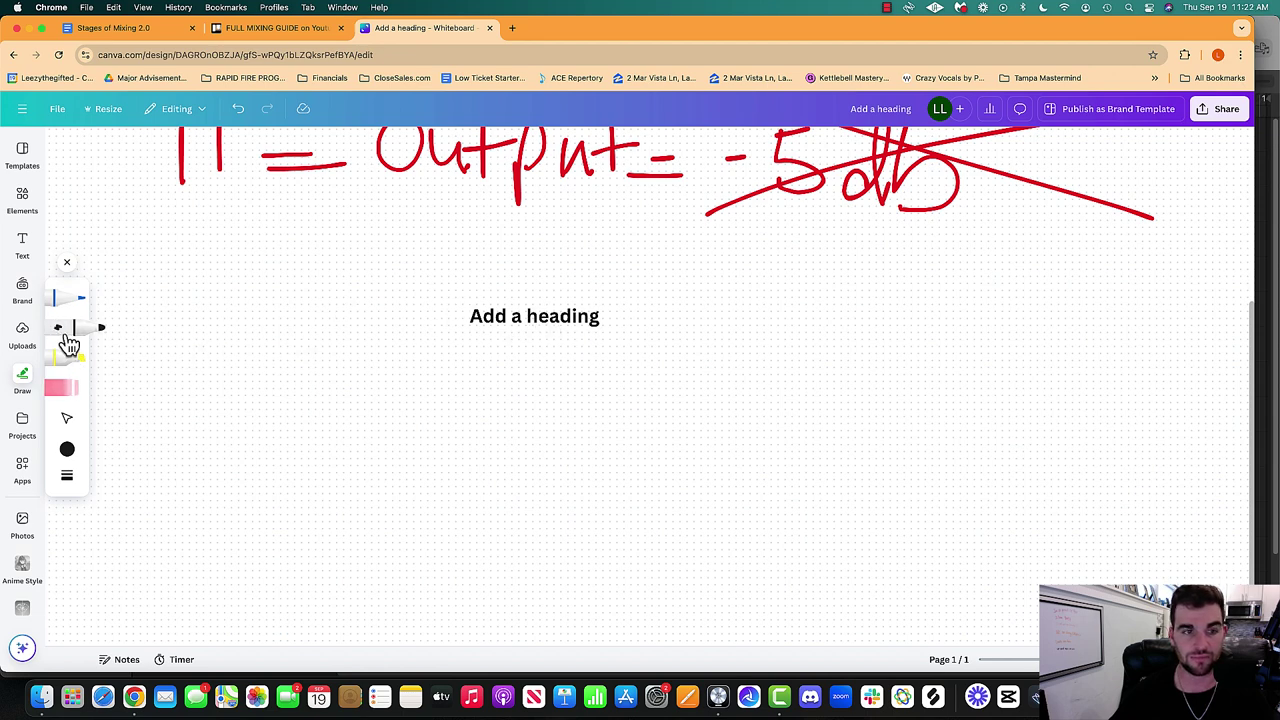
{"action": "left_click", "coordinate": [67, 418]}
Replace the heading text with 'Top-Down Mixing:', fixing the typos.
{"action": "double_click", "coordinate": [514, 316]}
{"action": "type", "text": "T"}
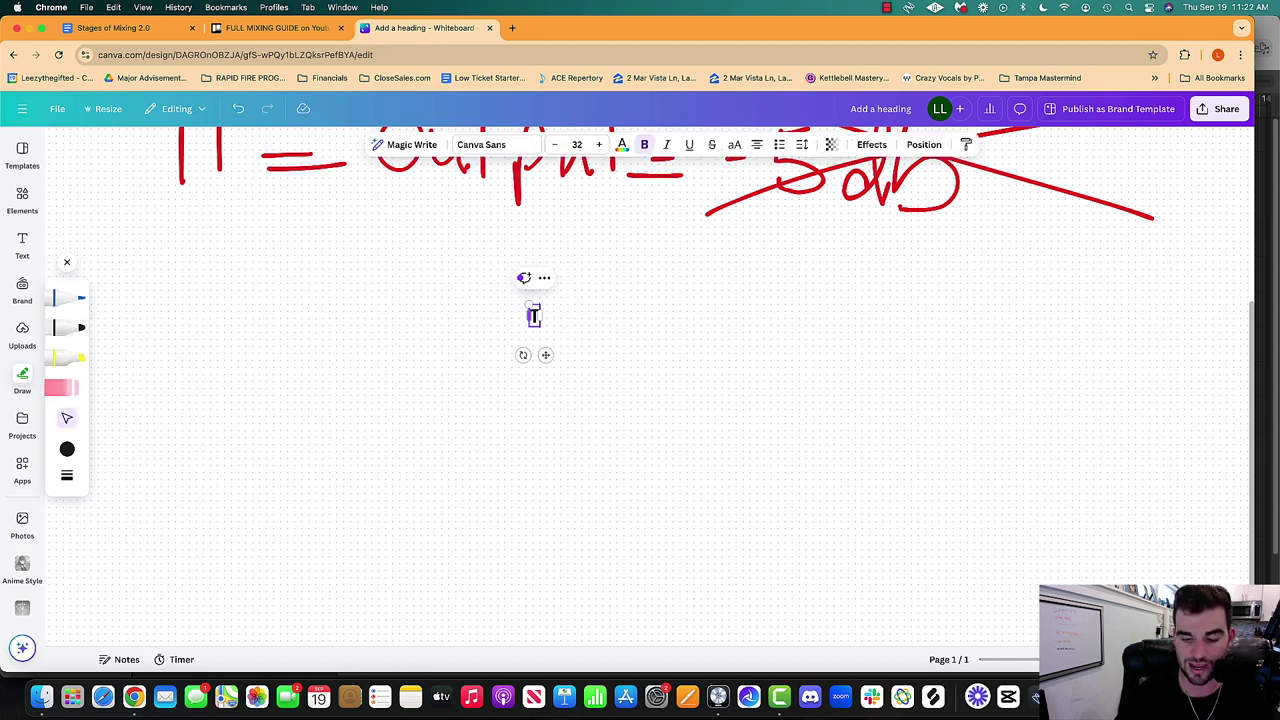
{"action": "type", "text": "op-Down Mixng"}
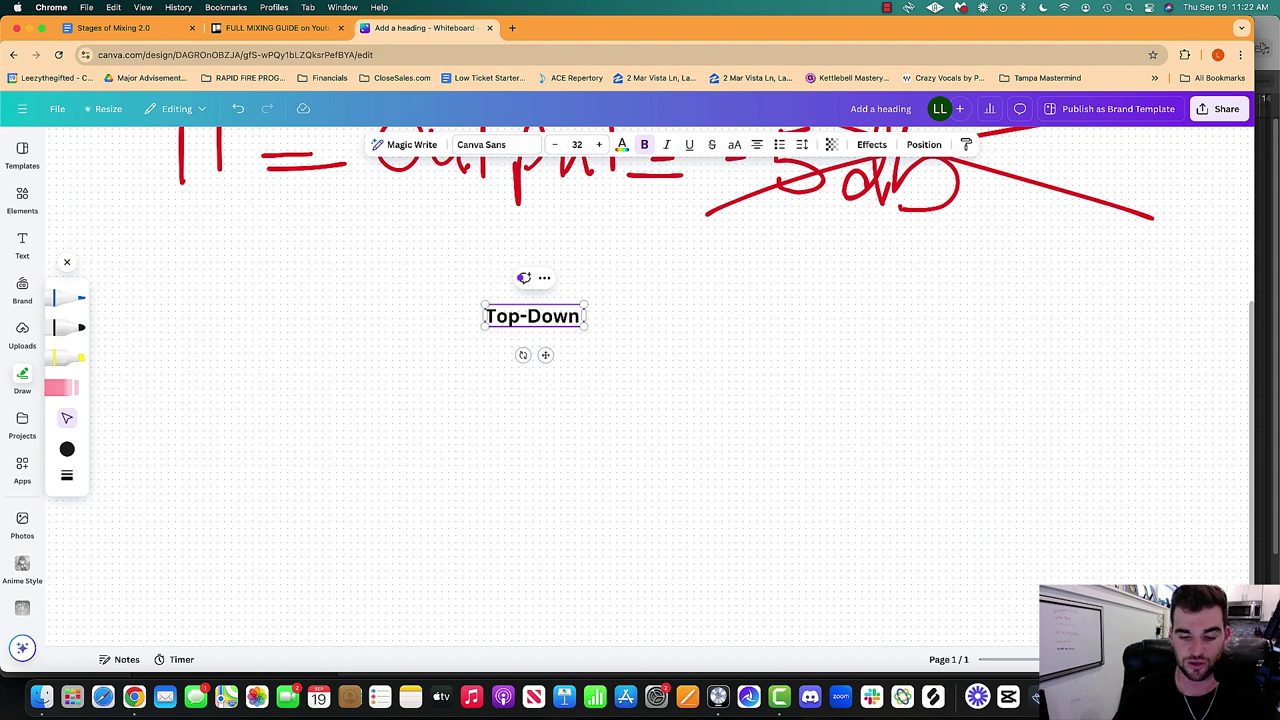
{"action": "key", "text": "BackSpace"}
{"action": "key", "text": "BackSpace"}
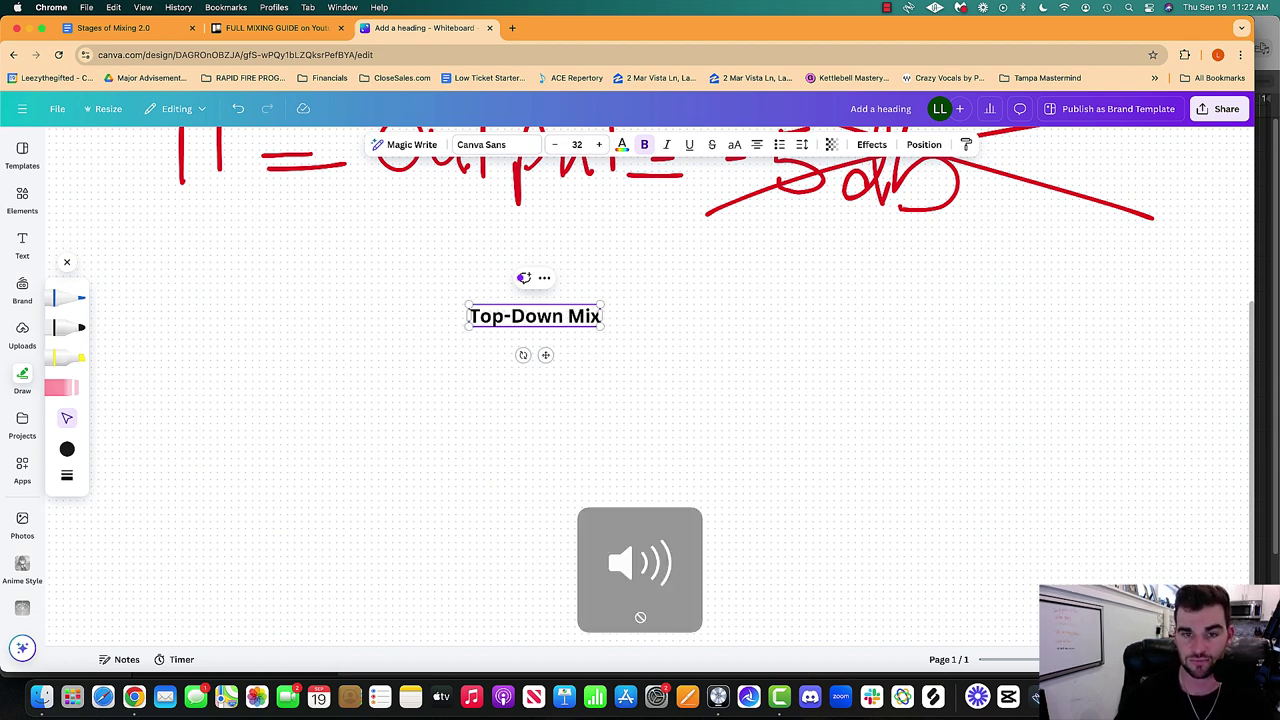
{"action": "type", "text": "ing/"}
{"action": "key", "text": "BackSpace"}
{"action": "type", "text": ":"}
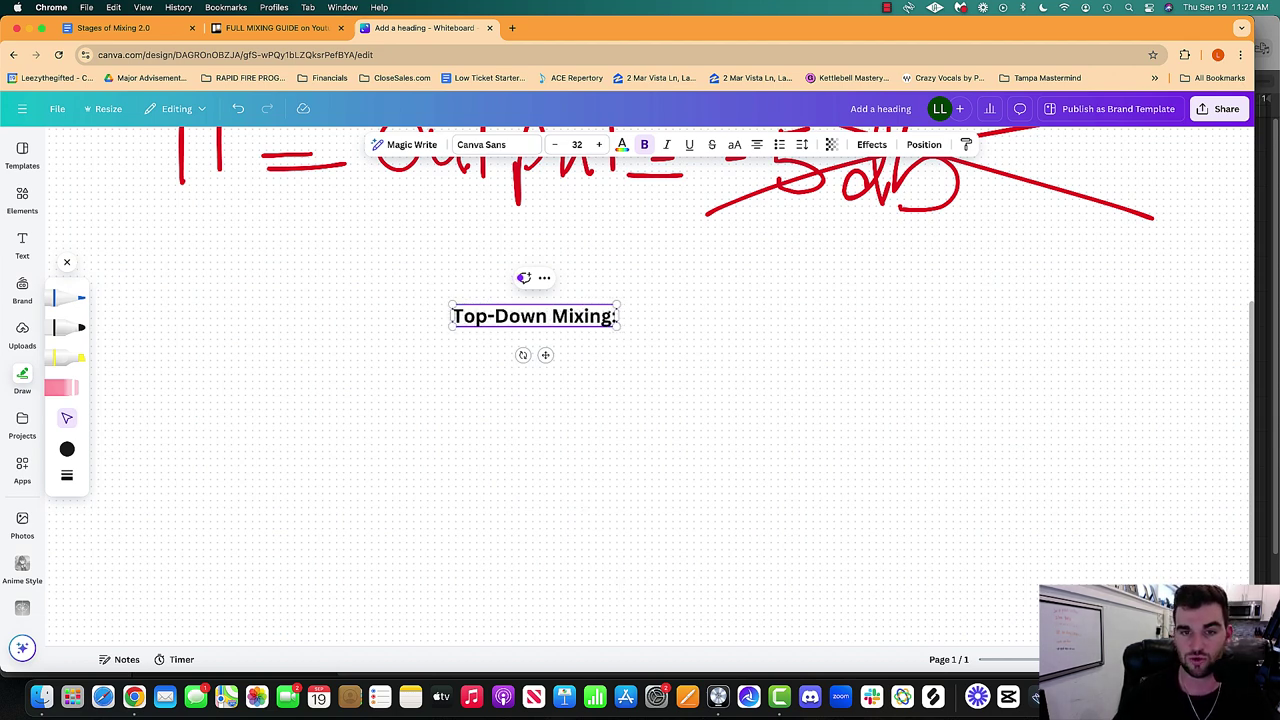
Scale the heading up to about 89 pt and move it to the left.
{"action": "left_click", "coordinate": [810, 495]}
{"action": "left_click", "coordinate": [480, 320]}
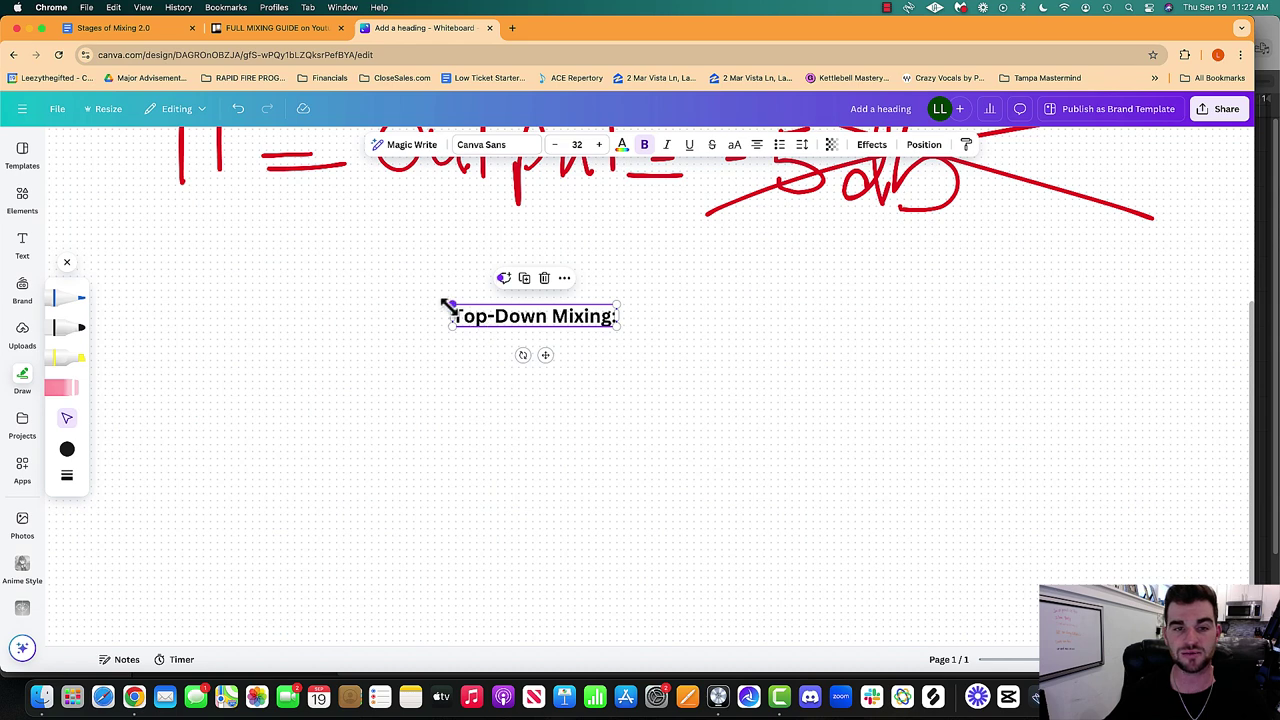
{"action": "left_click_drag", "start_coordinate": [449, 305], "coordinate": [306, 286]}
{"action": "left_click_drag", "start_coordinate": [617, 330], "coordinate": [766, 371]}
{"action": "left_click_drag", "start_coordinate": [543, 332], "coordinate": [355, 305]}
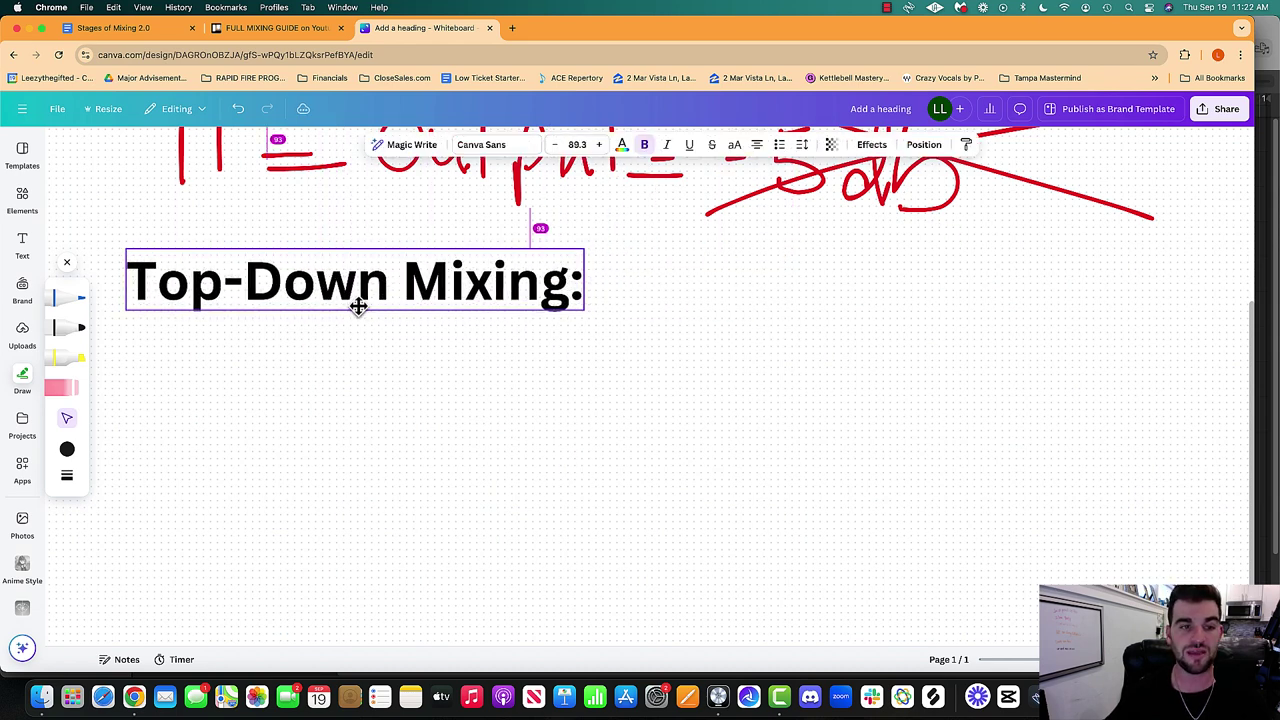
{"action": "left_click", "coordinate": [412, 447]}
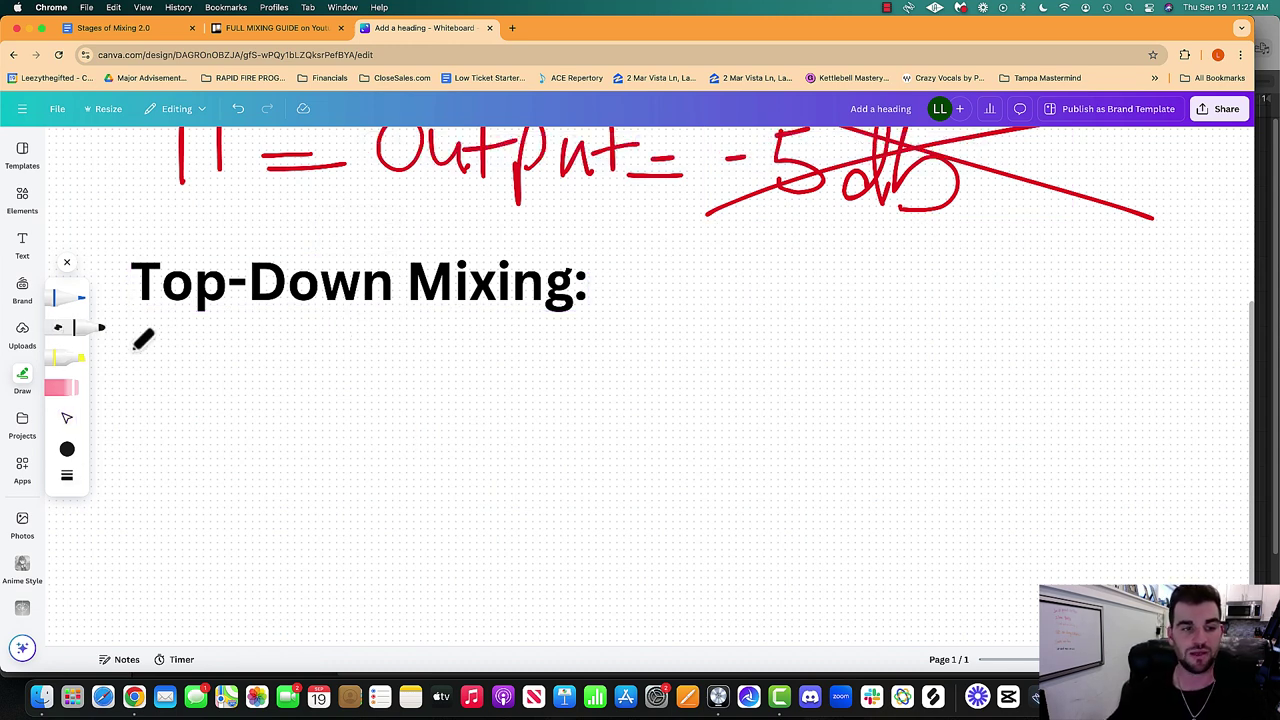
{"action": "mouse_move", "coordinate": [125, 347]}
{"action": "left_mouse_down"}
{"action": "mouse_move", "coordinate": [172, 348]}
{"action": "mouse_move", "coordinate": [212, 347]}
{"action": "left_mouse_up"}
{"action": "left_click_drag", "start_coordinate": [125, 373], "coordinate": [223, 373]}
{"action": "left_click_drag", "start_coordinate": [123, 405], "coordinate": [203, 405]}
{"action": "left_click_drag", "start_coordinate": [120, 431], "coordinate": [183, 431]}
{"action": "left_click_drag", "start_coordinate": [117, 463], "coordinate": [188, 465]}
{"action": "left_click_drag", "start_coordinate": [122, 490], "coordinate": [192, 489]}
{"action": "left_click_drag", "start_coordinate": [122, 516], "coordinate": [180, 516]}
{"action": "left_click_drag", "start_coordinate": [123, 540], "coordinate": [205, 542]}
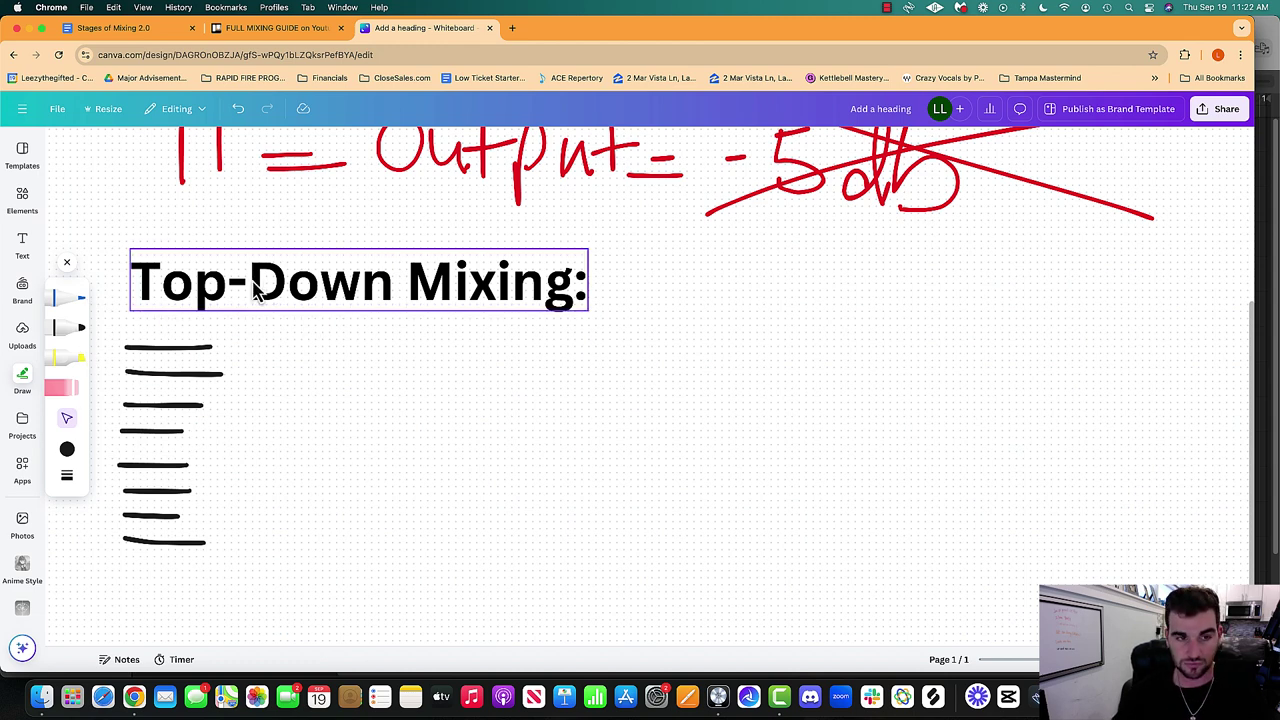
{"action": "left_click", "coordinate": [60, 390]}
{"action": "left_click_drag", "start_coordinate": [150, 345], "coordinate": [162, 545]}
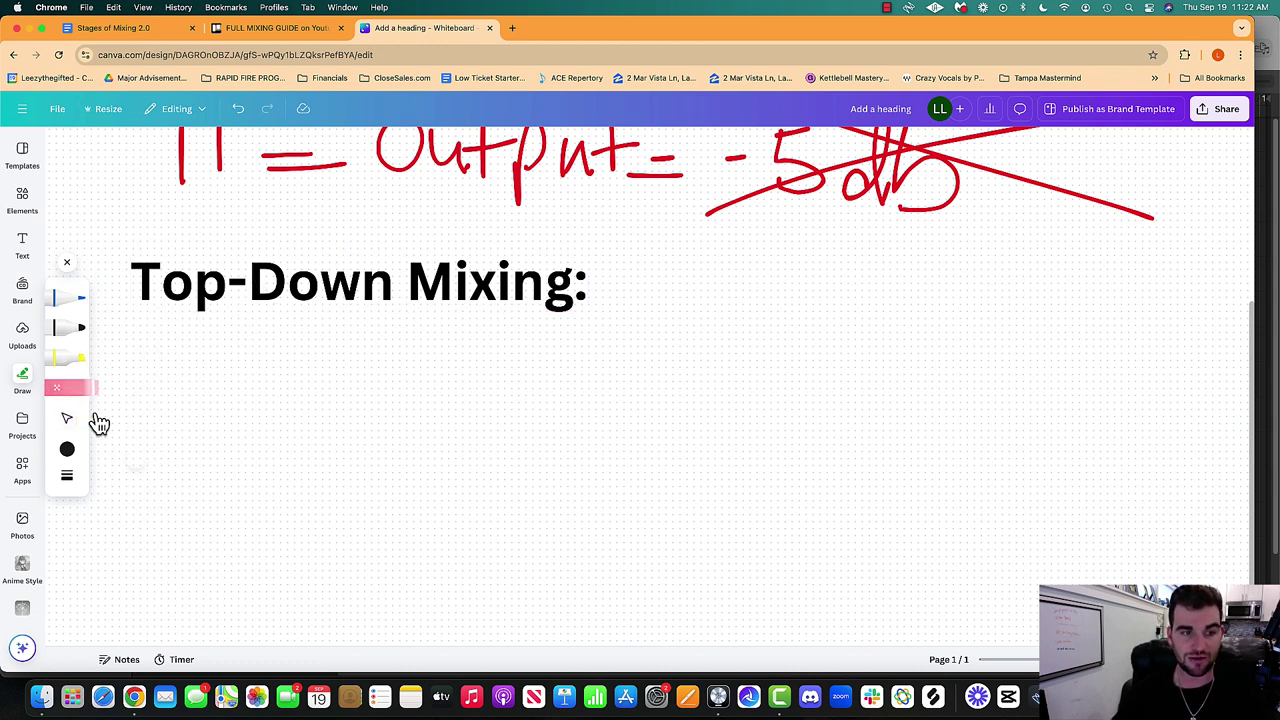
{"action": "left_click", "coordinate": [66, 328]}
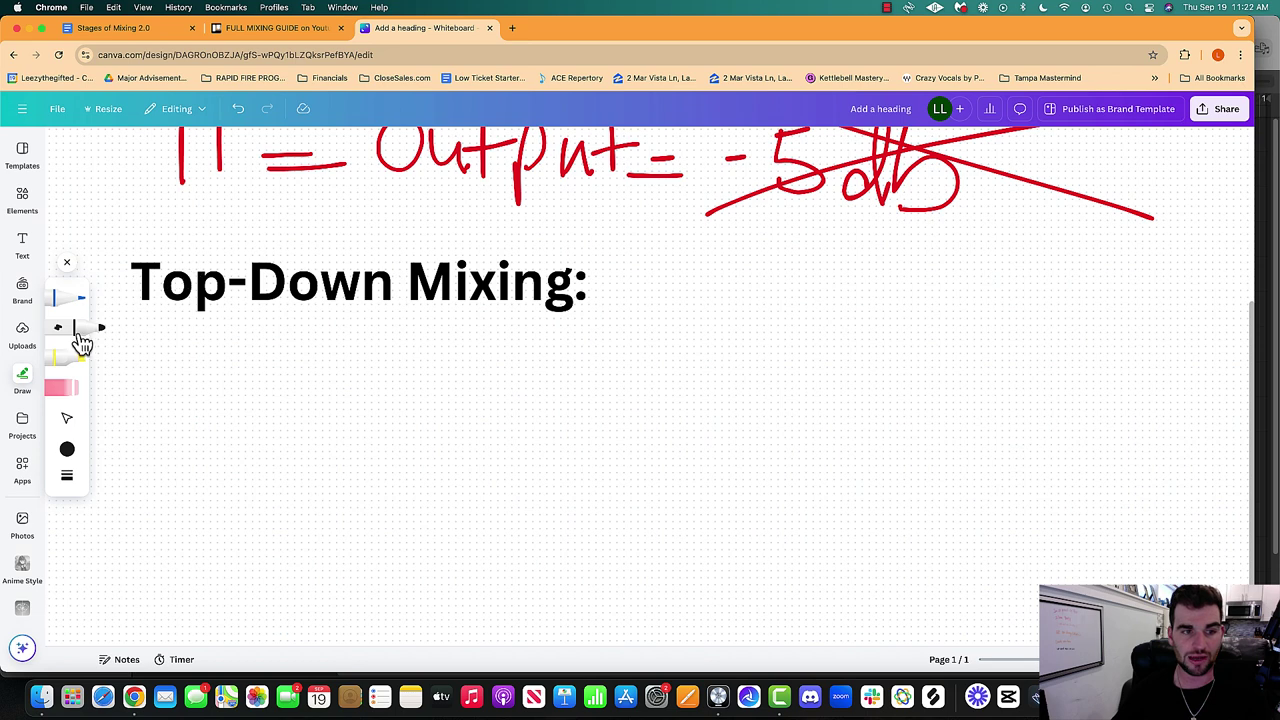
Duplicate the heading just below it and retype the copy as 'relationships'.
{"action": "left_click", "coordinate": [80, 335]}
{"action": "left_click_drag", "start_coordinate": [229, 282], "coordinate": [229, 371]}
{"action": "double_click", "coordinate": [238, 370]}
{"action": "type", "text": "relationbsy"}
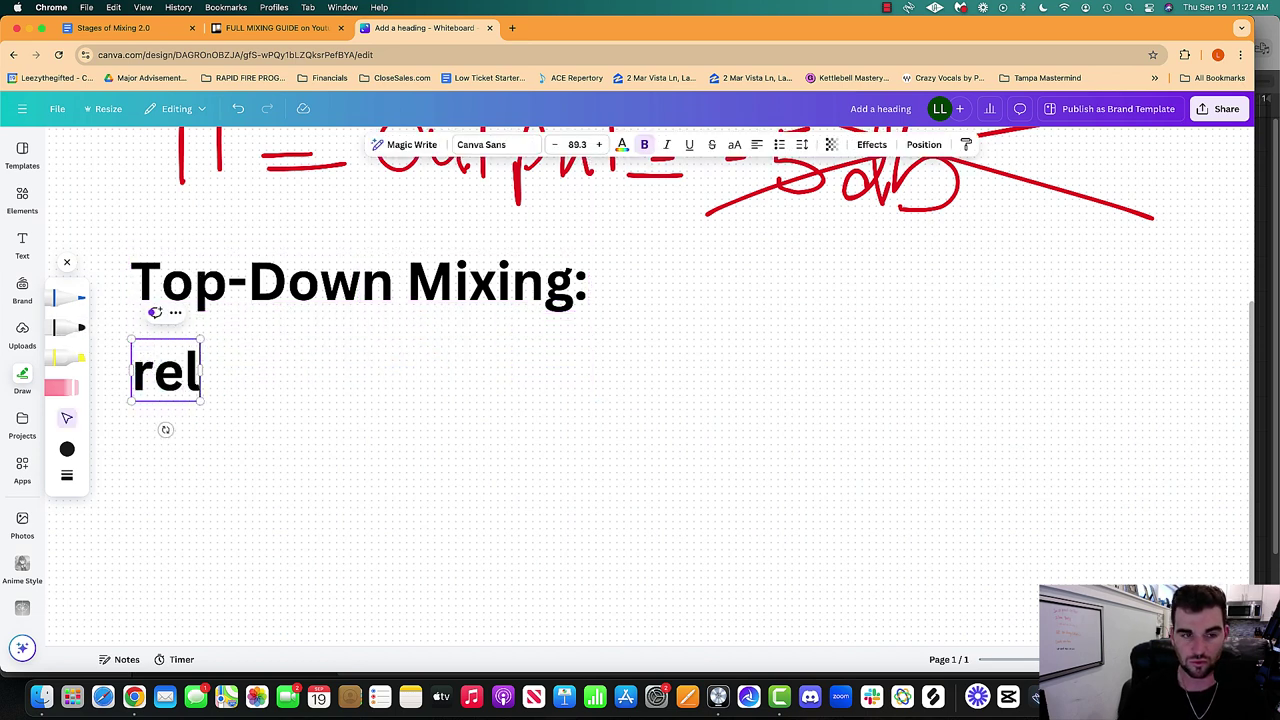
{"action": "key", "text": "BackSpace"}
{"action": "key", "text": "BackSpace"}
{"action": "key", "text": "BackSpace"}
{"action": "key", "text": "BackSpace"}
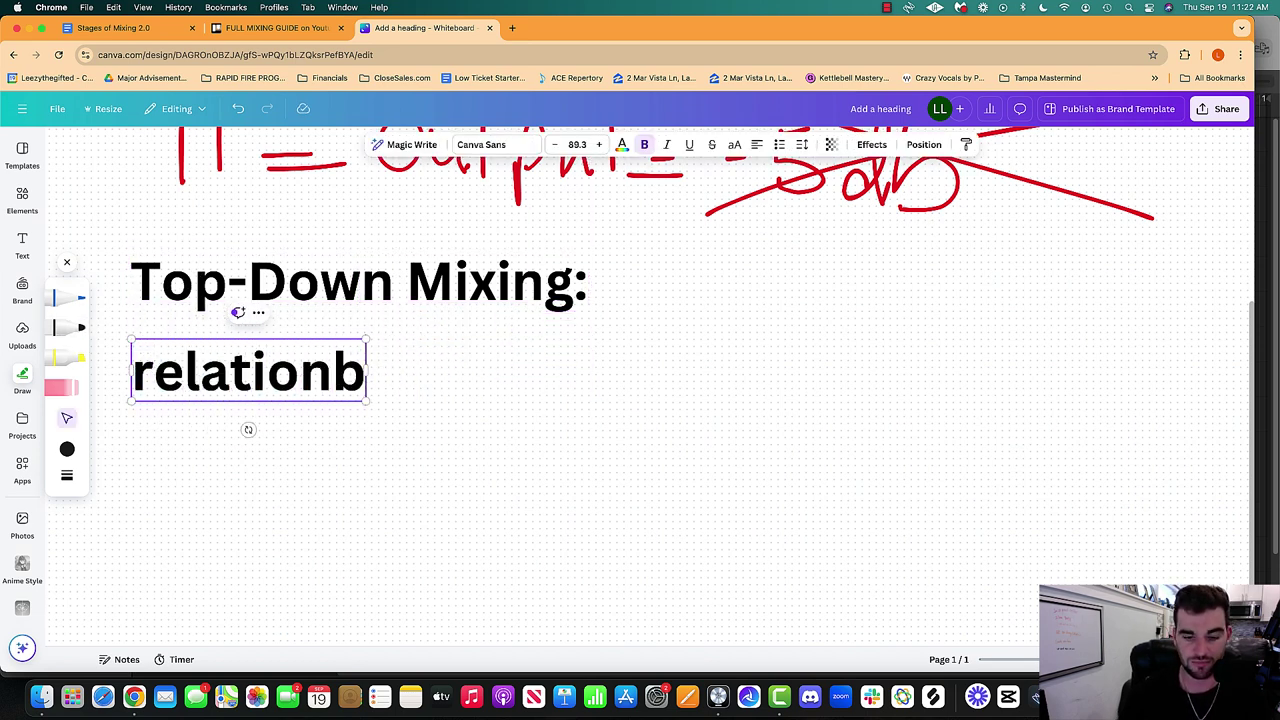
{"action": "type", "text": "ships"}
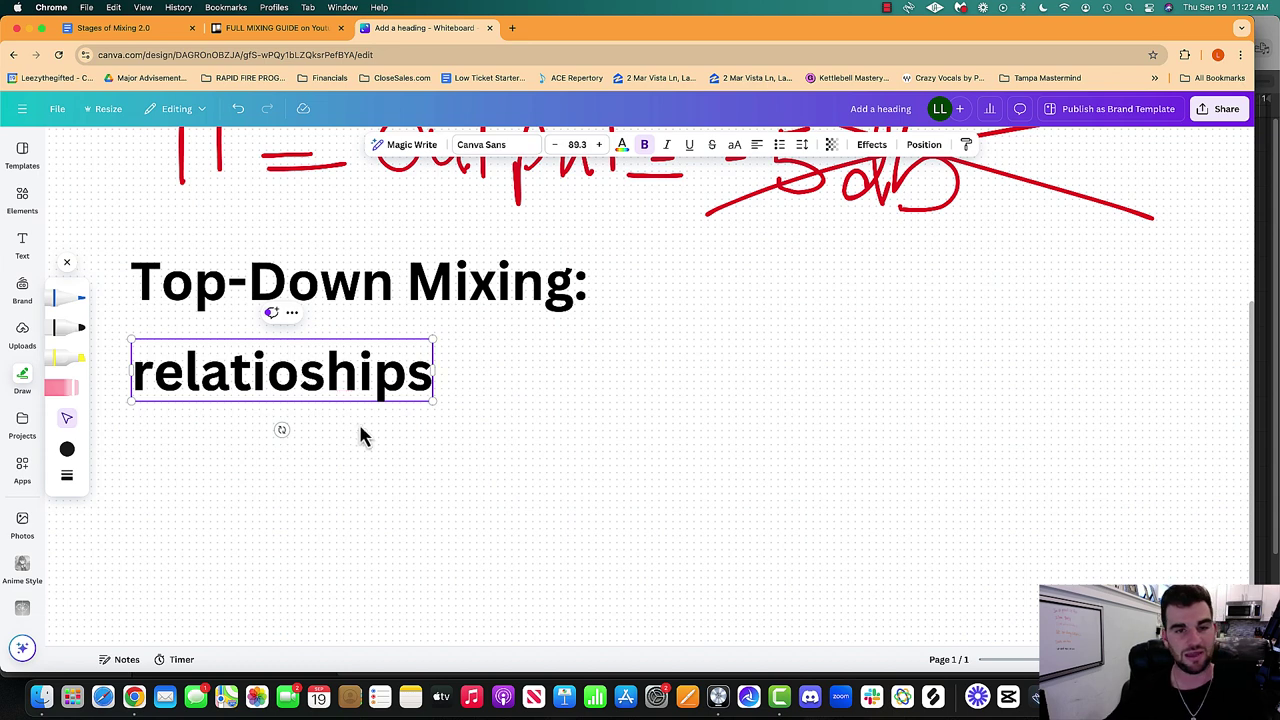
Shrink the label to size 51.9 and retype the word 'relationships'.
{"action": "left_click_drag", "start_coordinate": [432, 400], "coordinate": [308, 374]}
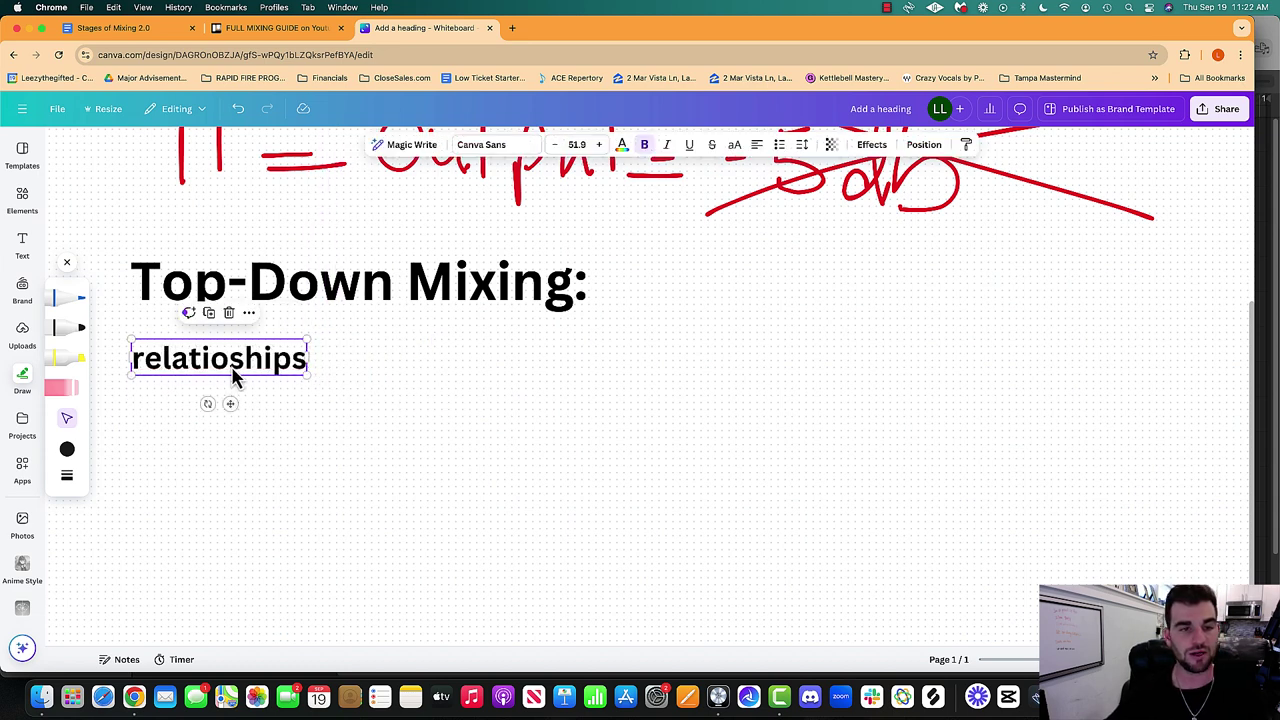
{"action": "right_click", "coordinate": [233, 375]}
{"action": "left_click", "coordinate": [224, 352]}
{"action": "double_click", "coordinate": [224, 352]}
{"action": "type", "text": "re"}
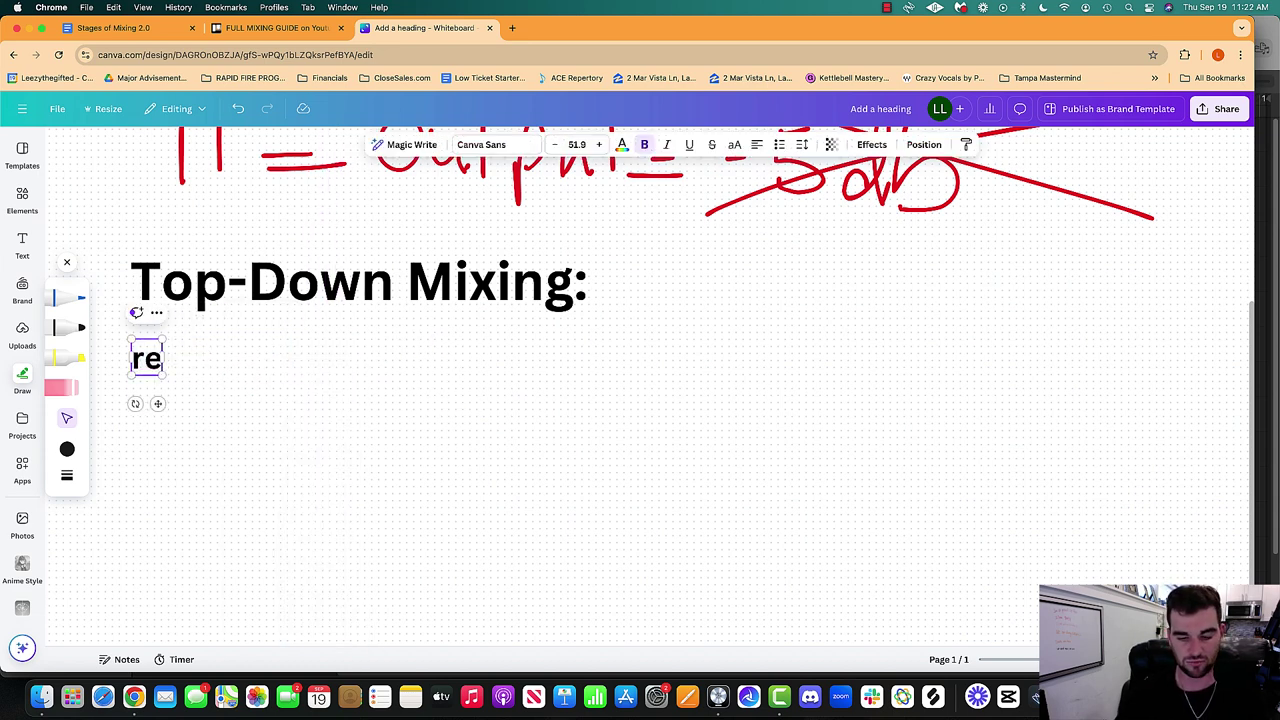
{"action": "type", "text": "lationships"}
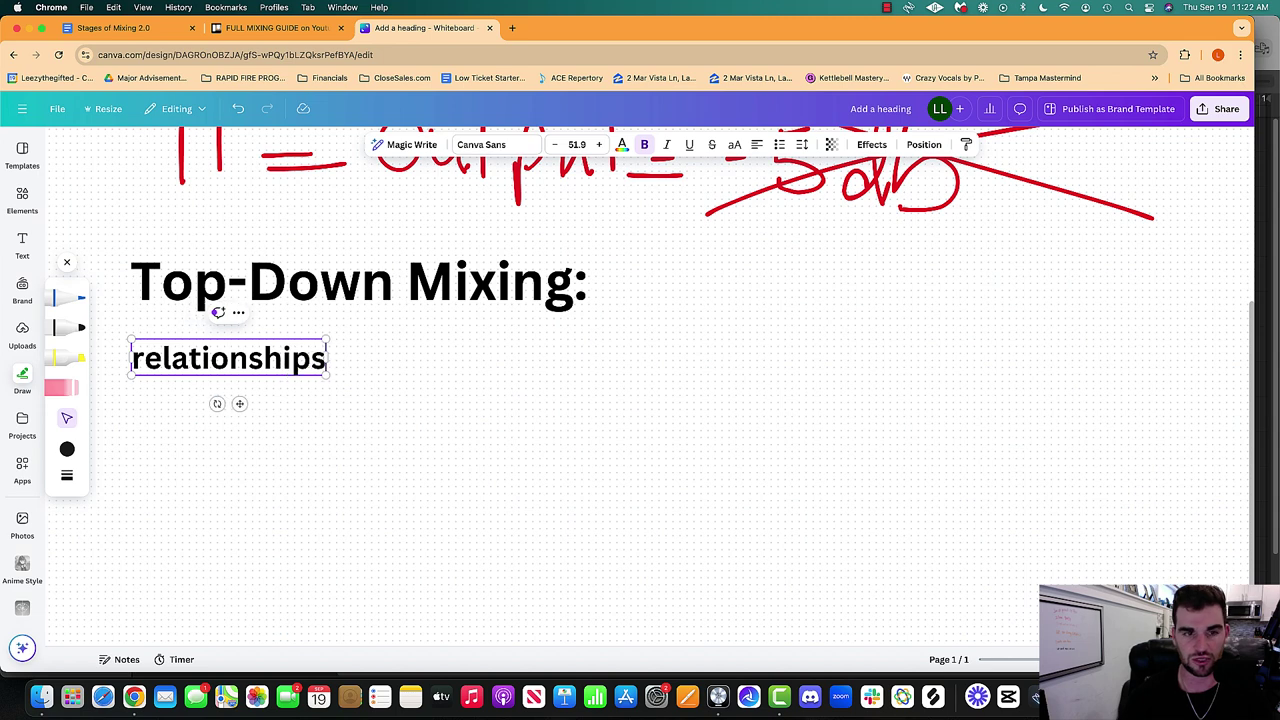
Make the 'relationships' label slightly smaller, deselect it, and check the system sound output.
{"action": "left_click", "coordinate": [327, 428]}
{"action": "left_click", "coordinate": [296, 374]}
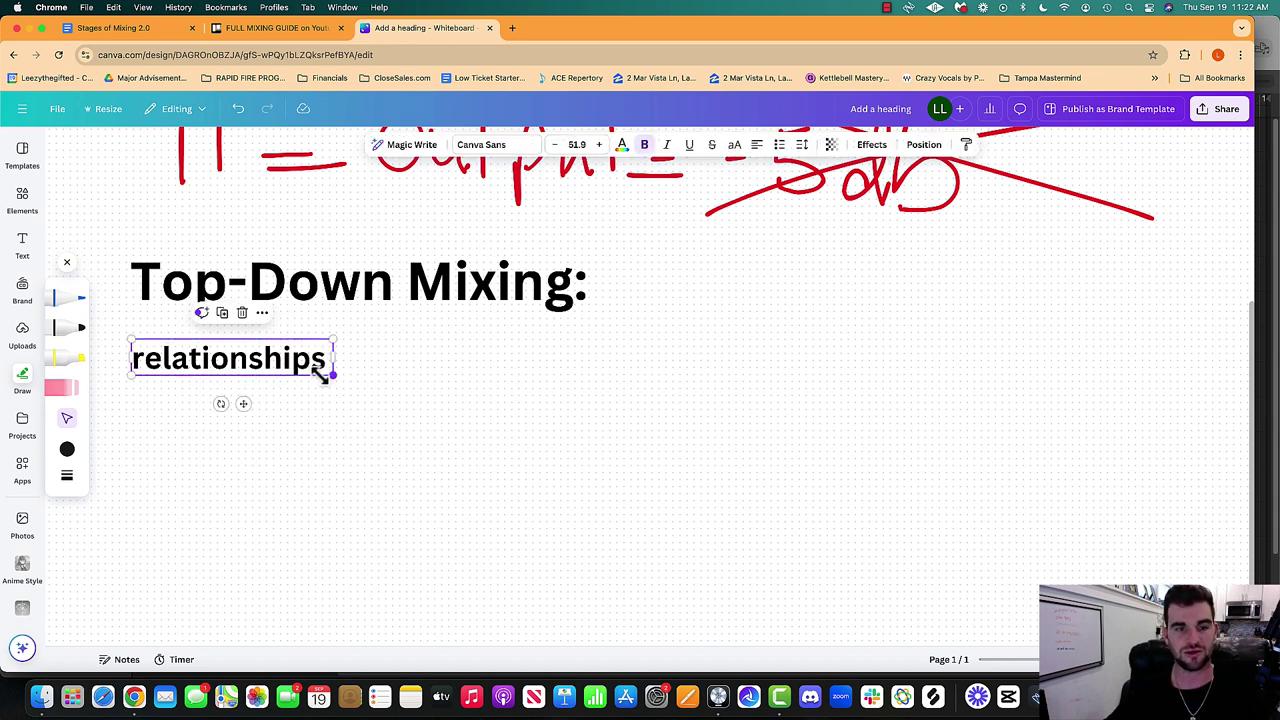
{"action": "left_click_drag", "start_coordinate": [324, 373], "coordinate": [264, 367]}
{"action": "left_click", "coordinate": [378, 390]}
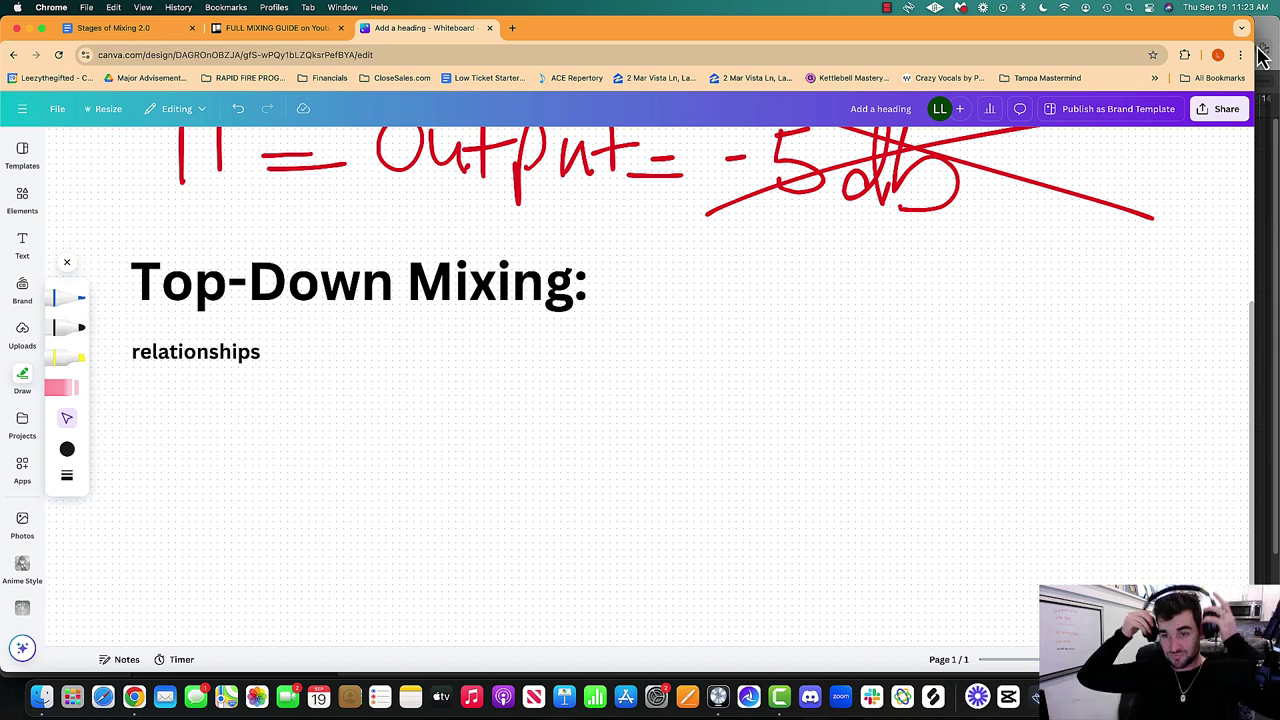
{"action": "left_click", "coordinate": [1146, 13]}
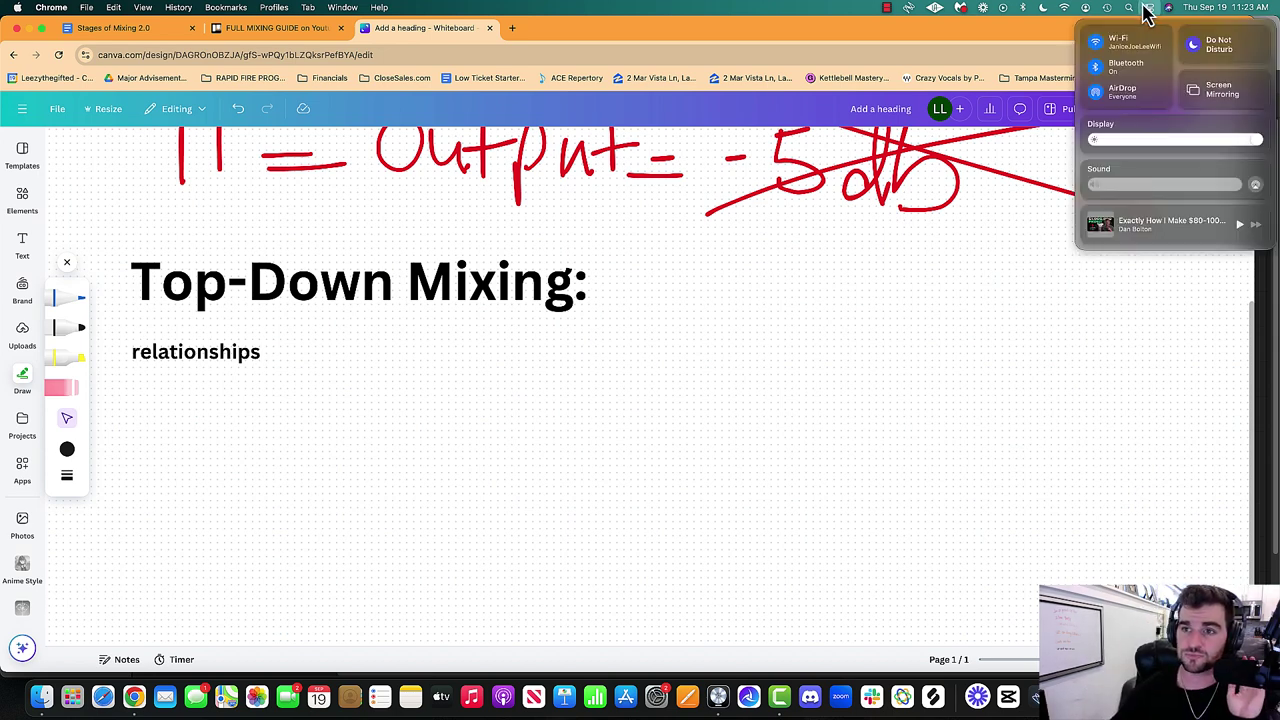
In Logic, expand Drums, solo KICK VERSES_BIP, and loop-play bars 33–49.
{"action": "key", "text": "super+Tab"}
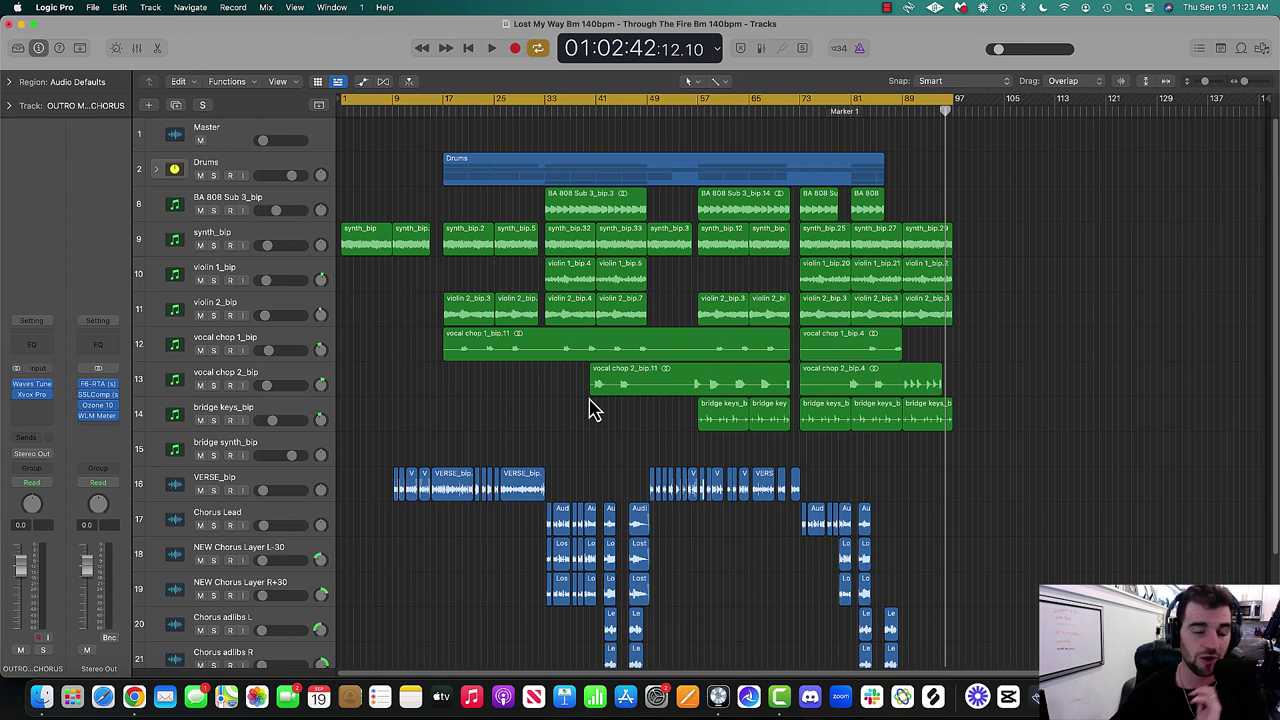
{"action": "left_click", "coordinate": [158, 172]}
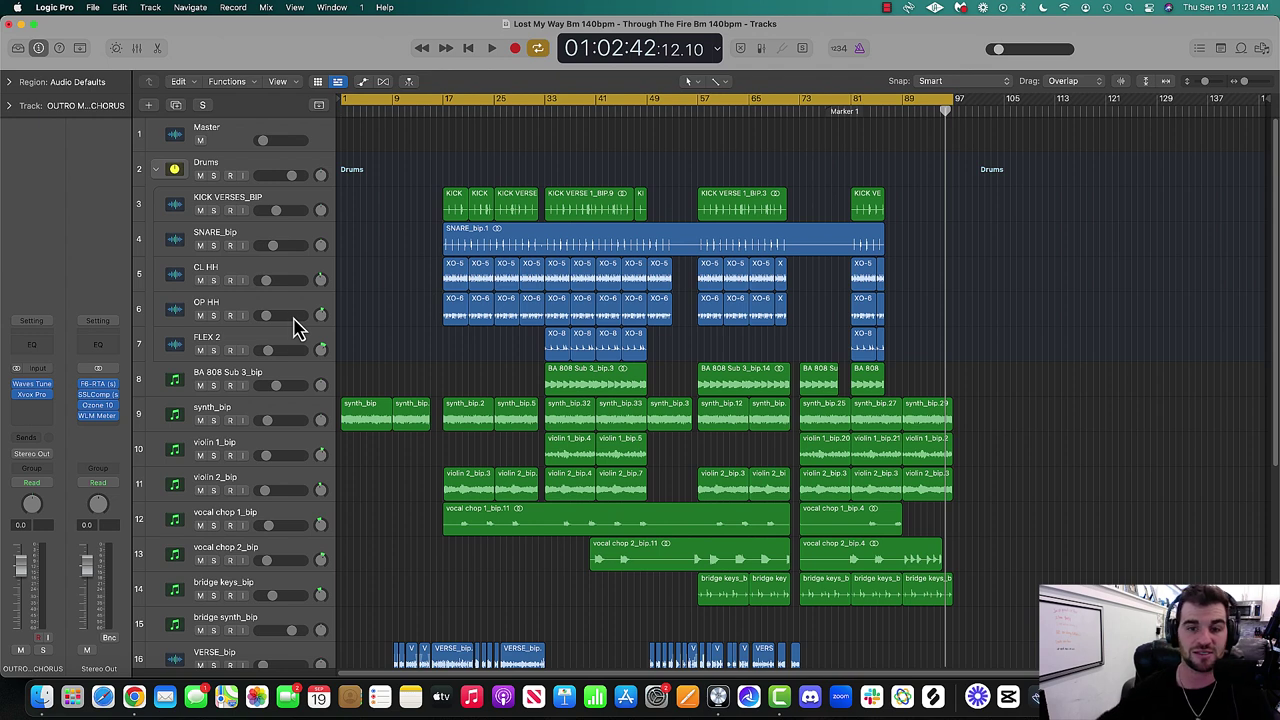
{"action": "left_click", "coordinate": [229, 214]}
{"action": "left_click", "coordinate": [213, 210]}
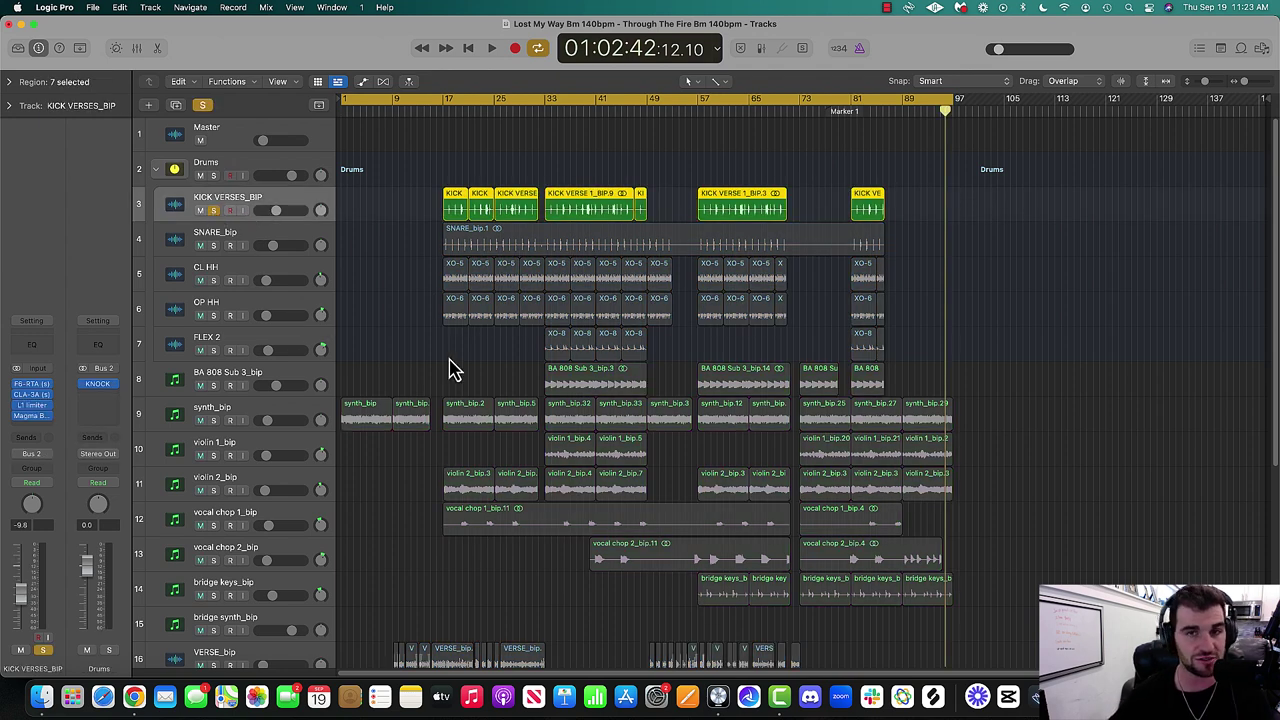
{"action": "left_click", "coordinate": [559, 104]}
{"action": "left_click_drag", "start_coordinate": [548, 110], "coordinate": [648, 112]}
{"action": "key", "text": "space"}
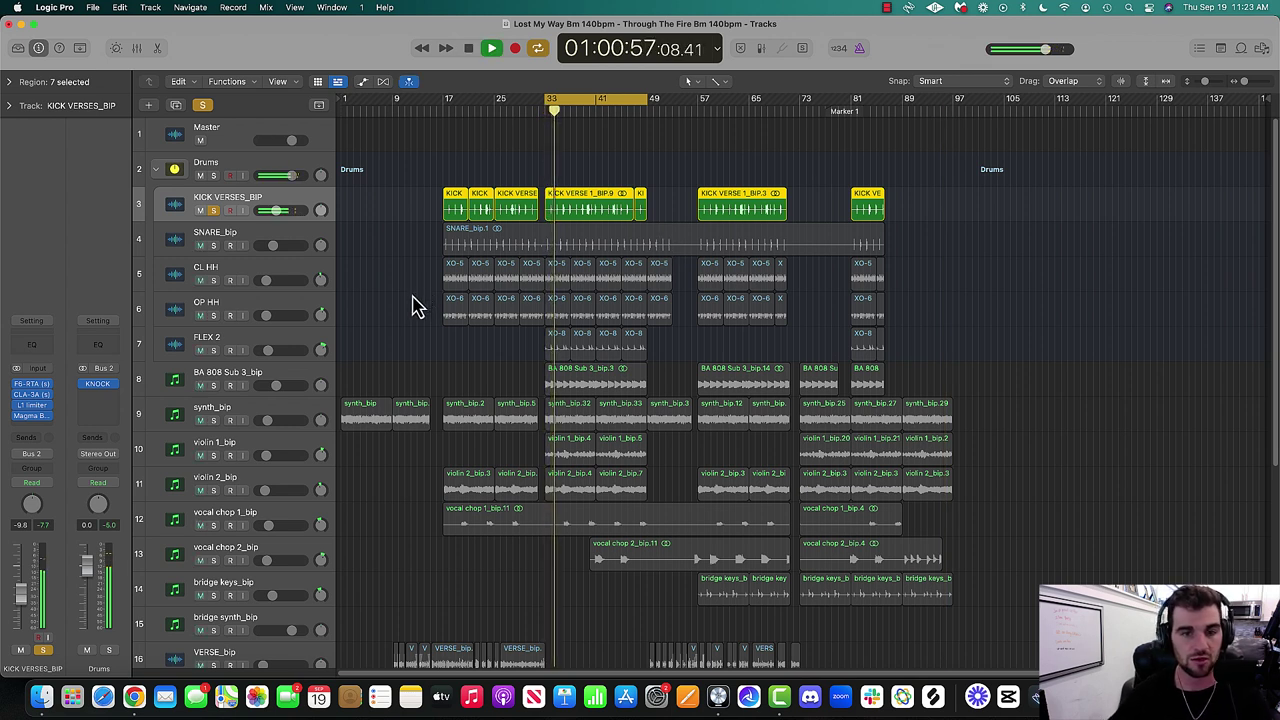
Also solo BA 808 Sub 3_bip and SNARE_bip, then stop playback.
{"action": "left_click", "coordinate": [228, 380]}
{"action": "left_click", "coordinate": [262, 210]}
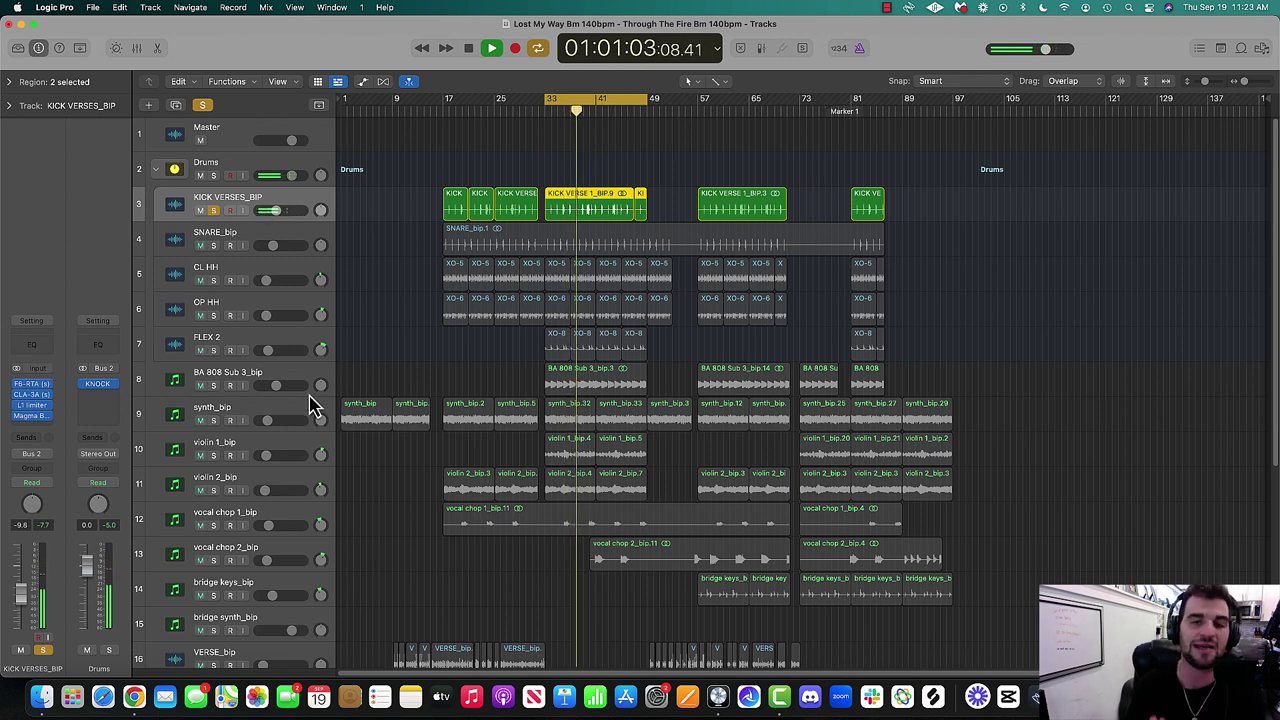
{"action": "left_click", "coordinate": [214, 386]}
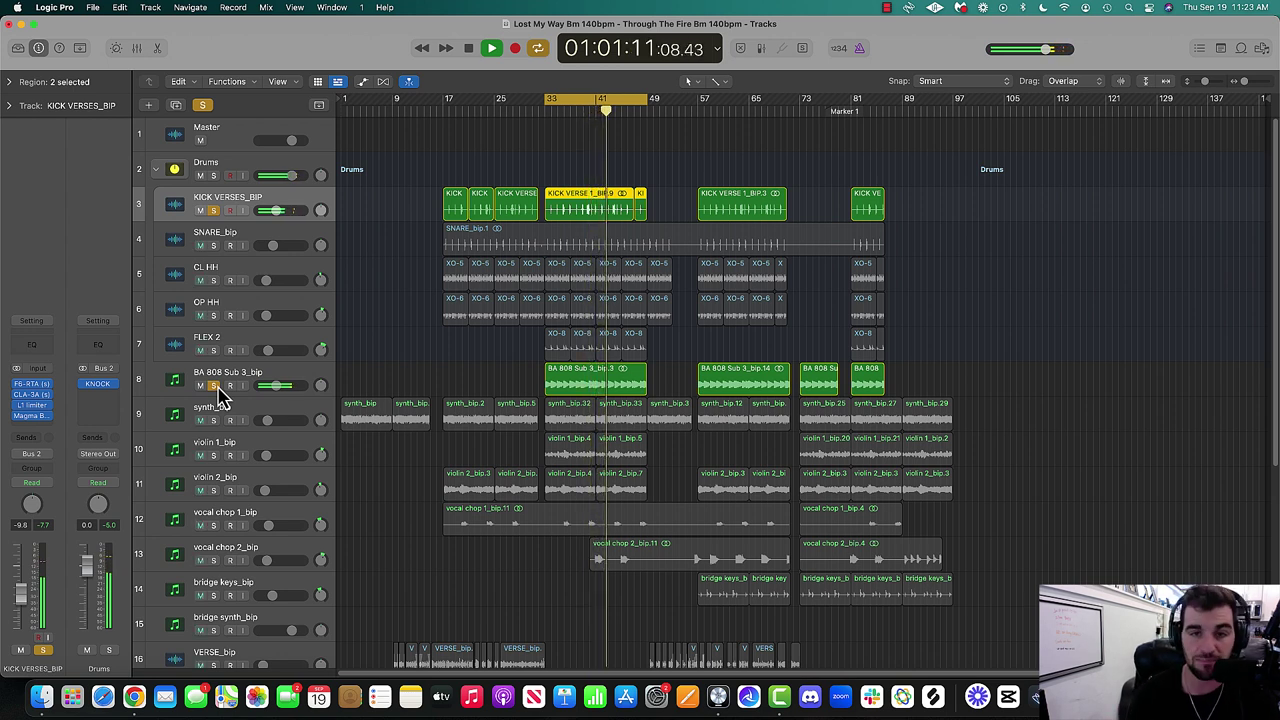
{"action": "left_click", "coordinate": [214, 251]}
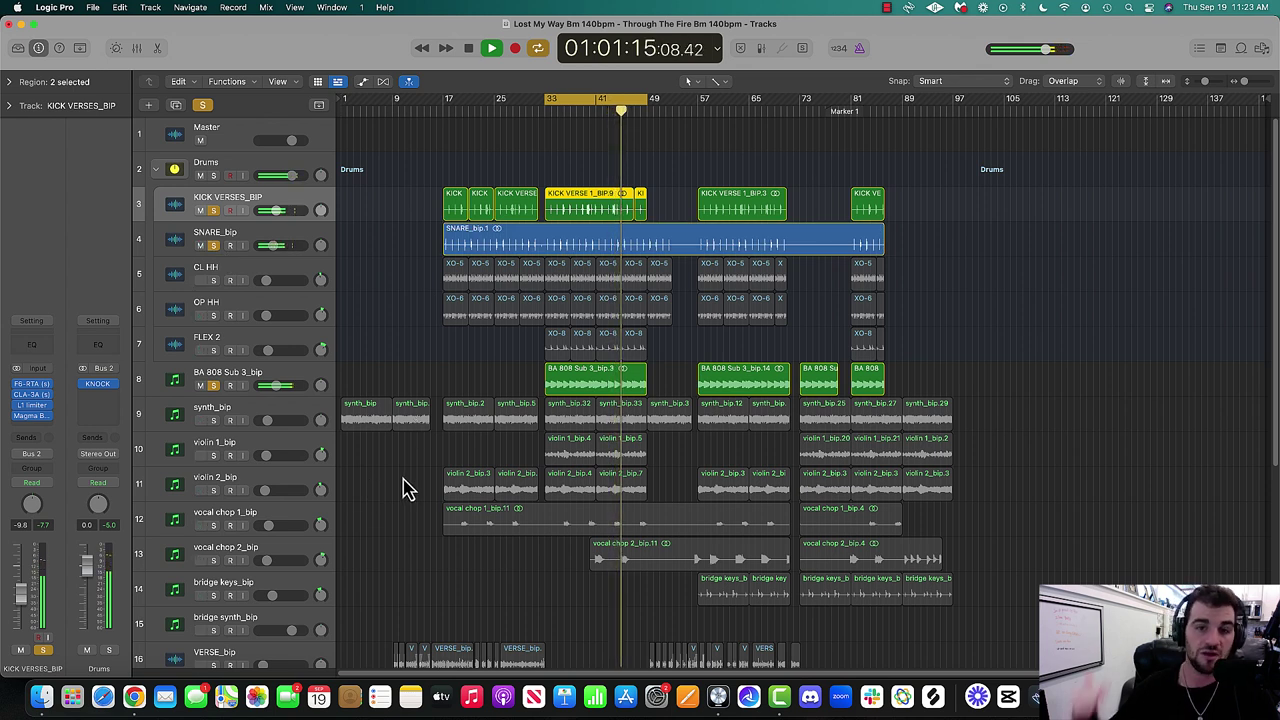
{"action": "key", "text": "space"}
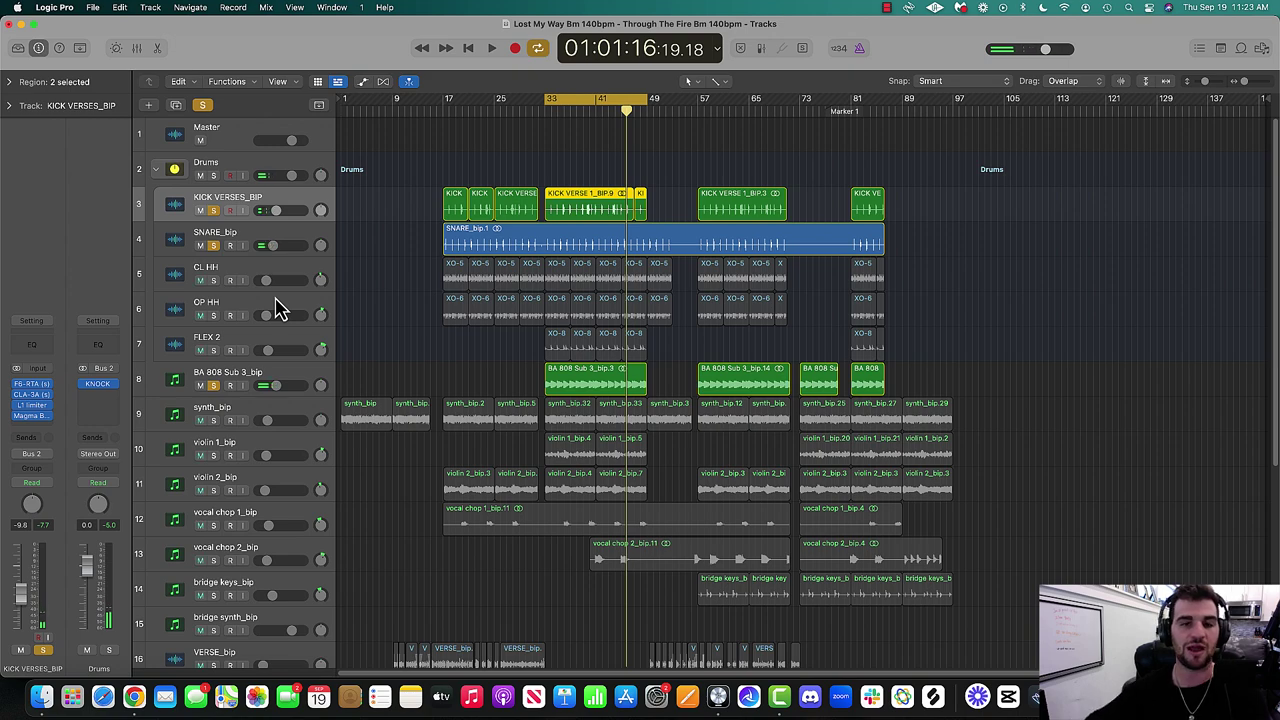
Return to the Canva whiteboard and draw a red K below 'relationships'.
{"action": "key", "text": "ctrl+Up"}
{"action": "left_click", "coordinate": [754, 523]}
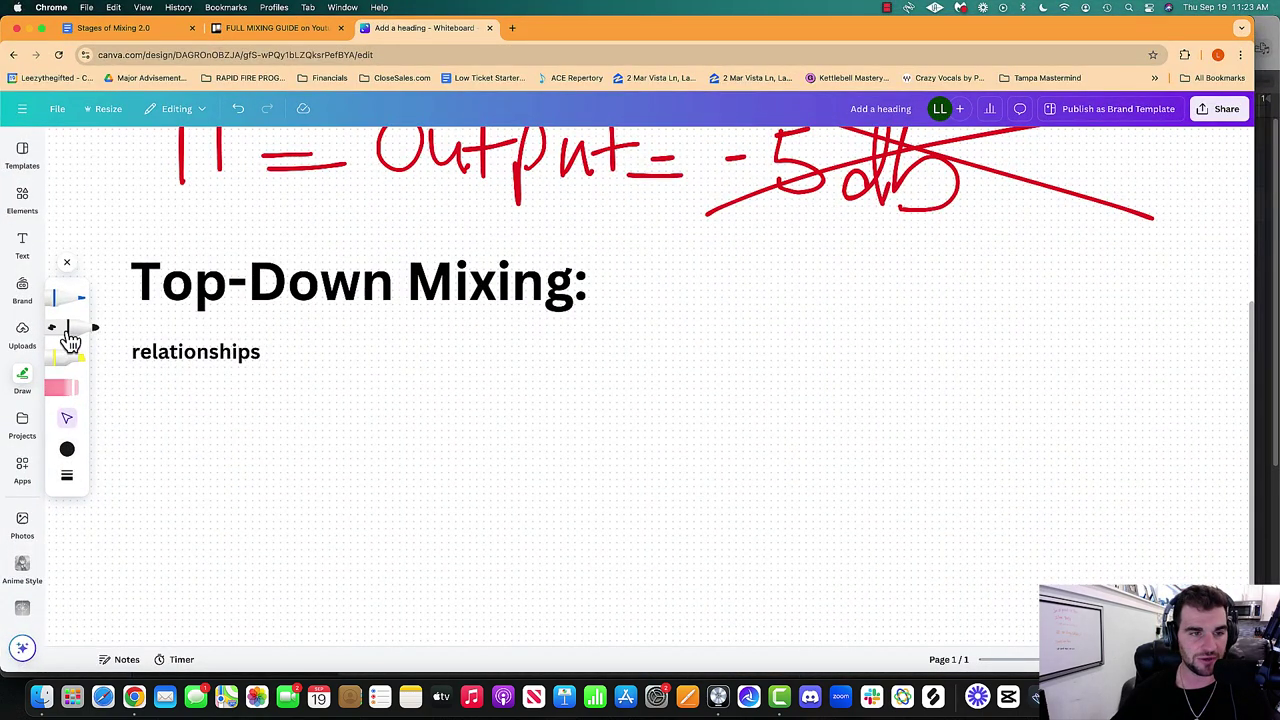
{"action": "left_click", "coordinate": [67, 449]}
{"action": "left_click", "coordinate": [164, 456]}
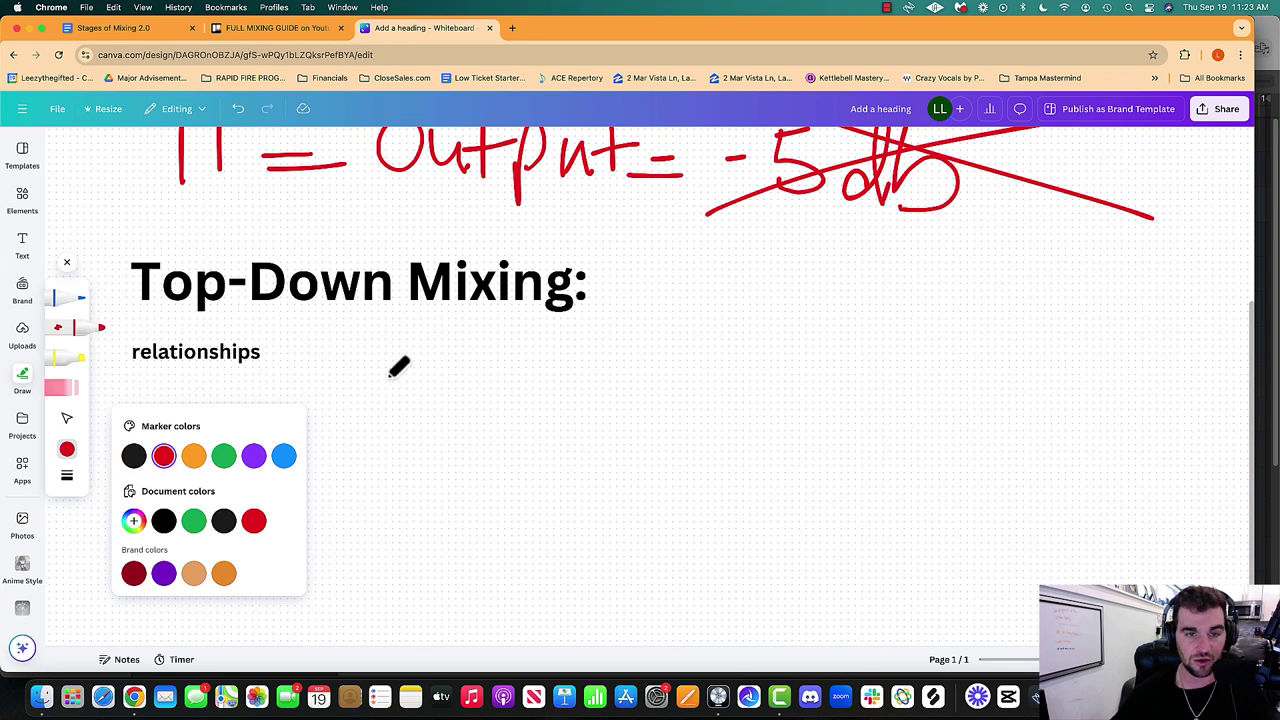
{"action": "mouse_move", "coordinate": [386, 378]}
{"action": "left_mouse_down"}
{"action": "mouse_move", "coordinate": [401, 423]}
{"action": "mouse_move", "coordinate": [395, 401]}
{"action": "mouse_move", "coordinate": [432, 420]}
{"action": "left_mouse_up"}
Draw an orange B below the K and a green S to its left.
{"action": "left_click", "coordinate": [66, 451]}
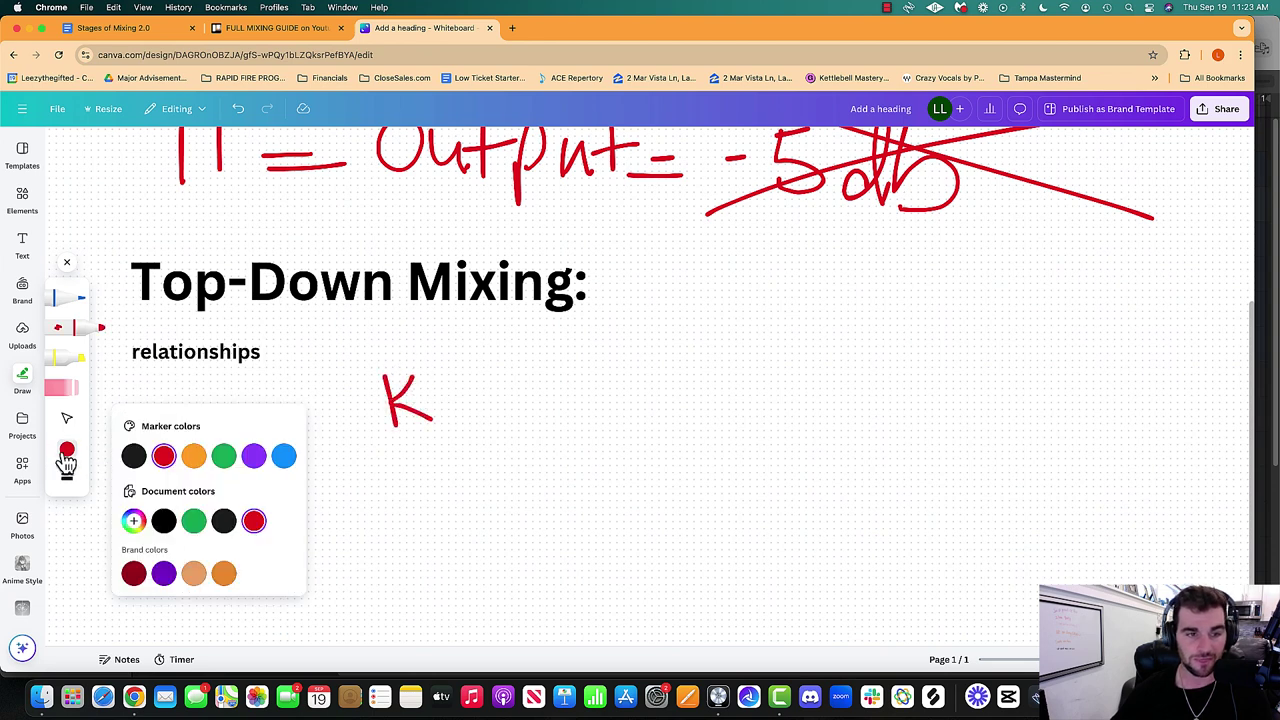
{"action": "left_click", "coordinate": [194, 458]}
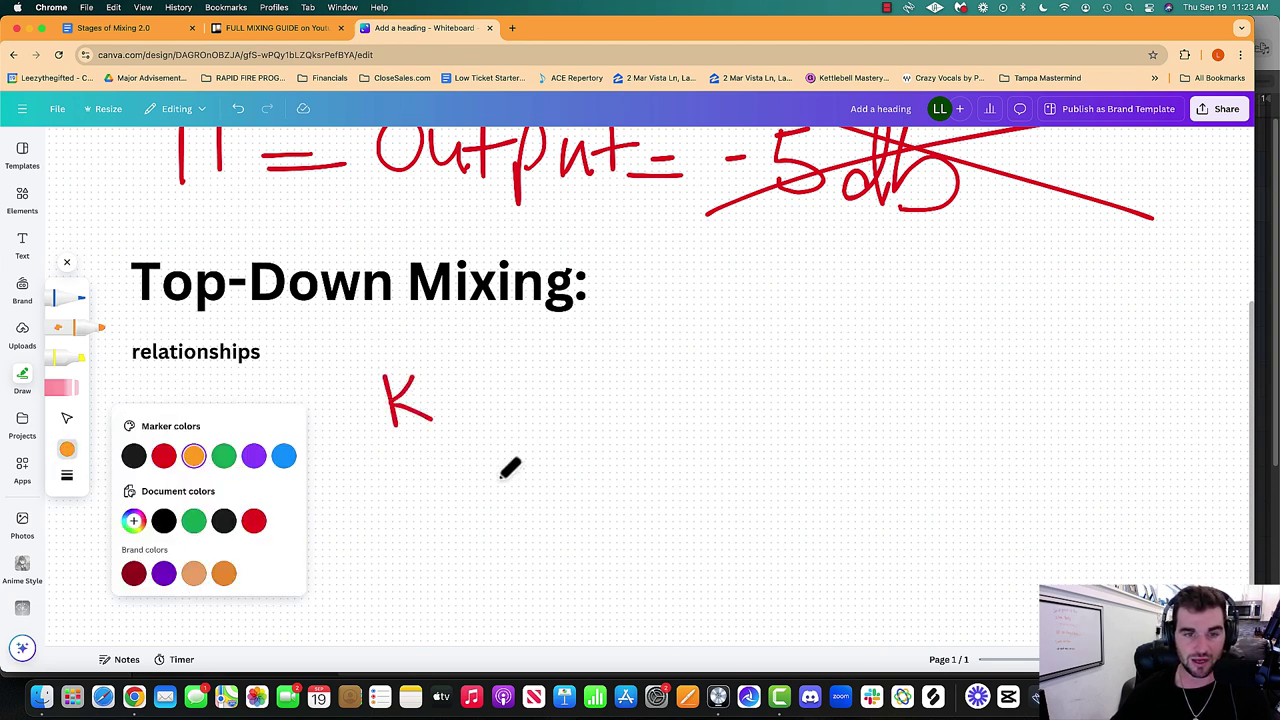
{"action": "left_click_drag", "start_coordinate": [497, 455], "coordinate": [492, 527]}
{"action": "mouse_move", "coordinate": [499, 455]}
{"action": "left_mouse_down"}
{"action": "mouse_move", "coordinate": [548, 506]}
{"action": "mouse_move", "coordinate": [488, 525]}
{"action": "left_mouse_up"}
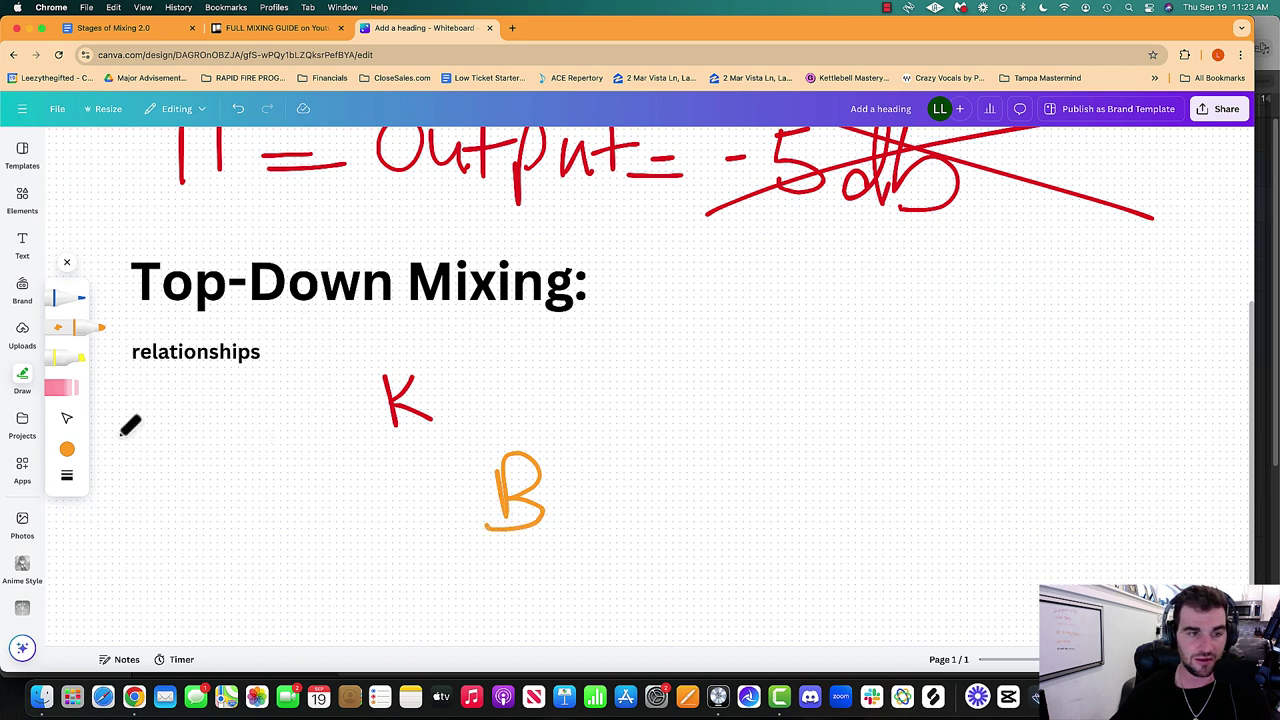
{"action": "left_click", "coordinate": [66, 451]}
{"action": "left_click", "coordinate": [224, 456]}
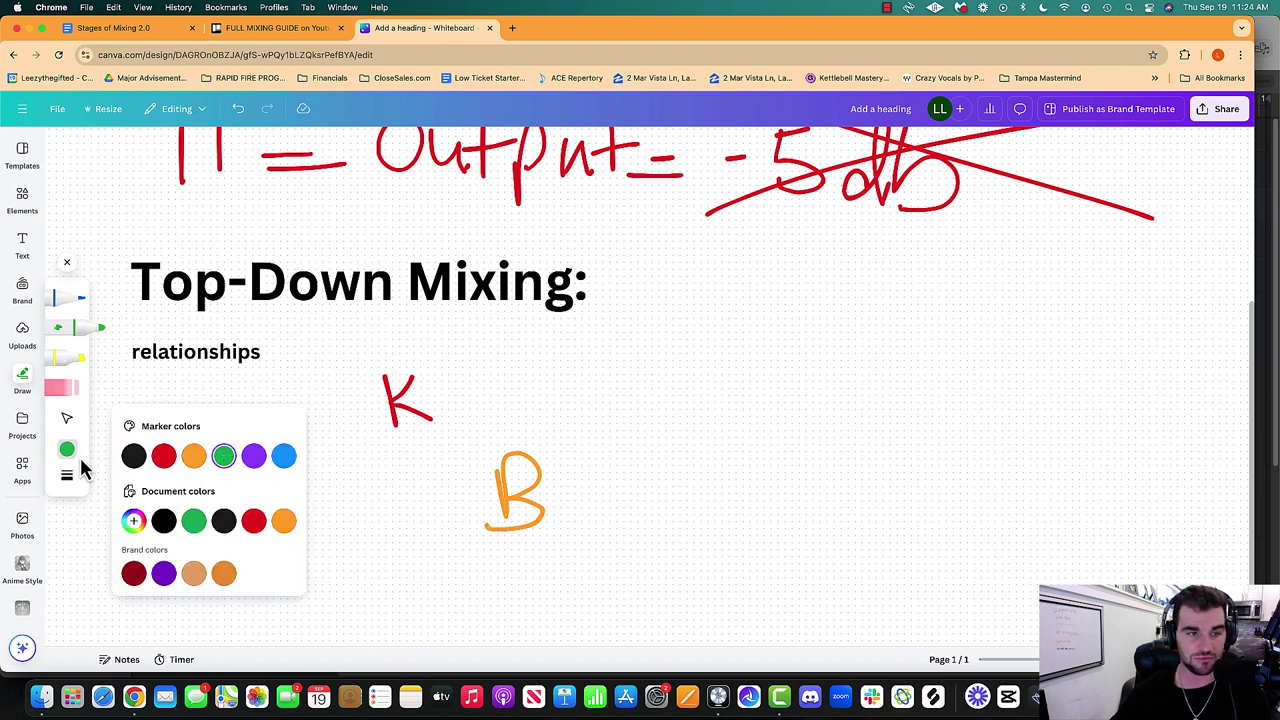
{"action": "left_click", "coordinate": [66, 340]}
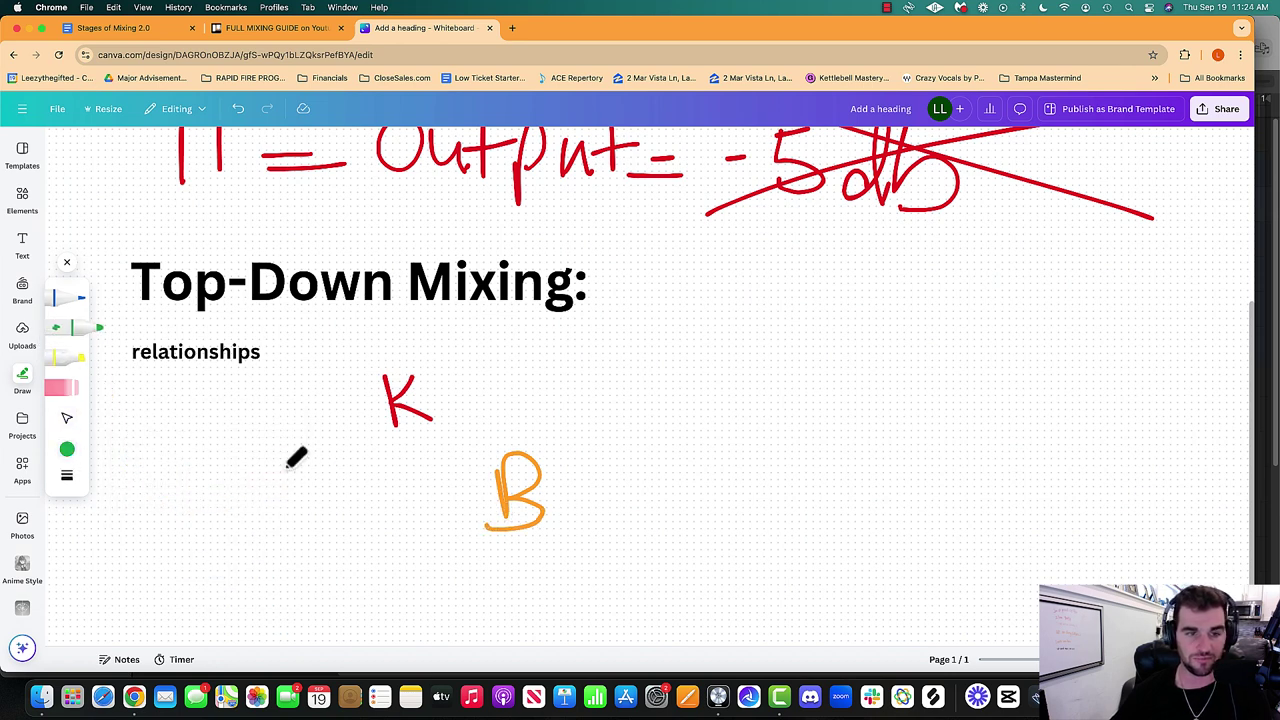
{"action": "mouse_move", "coordinate": [312, 463]}
{"action": "left_mouse_down"}
{"action": "mouse_move", "coordinate": [333, 501]}
{"action": "mouse_move", "coordinate": [294, 518]}
{"action": "left_mouse_up"}
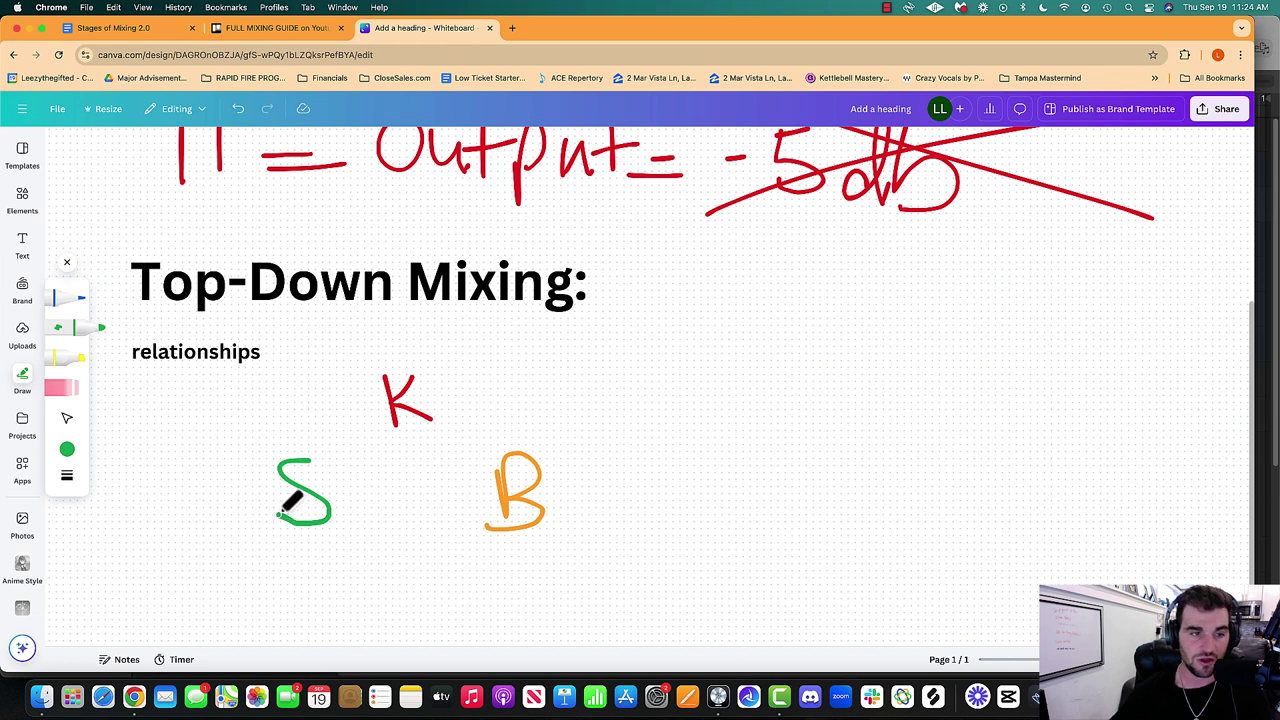
{"action": "left_click", "coordinate": [66, 450]}
In black, draw lines connecting K to B, K to S, and B to S.
{"action": "left_click", "coordinate": [133, 456]}
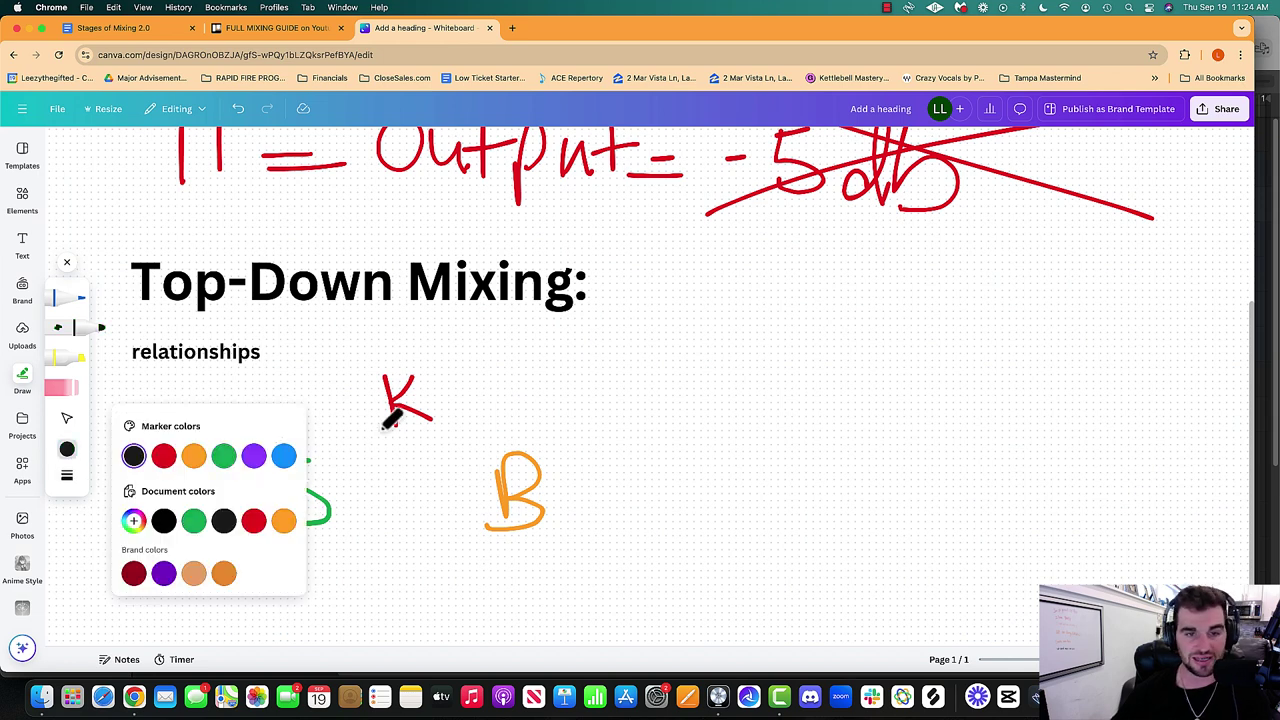
{"action": "left_click_drag", "start_coordinate": [415, 428], "coordinate": [489, 467]}
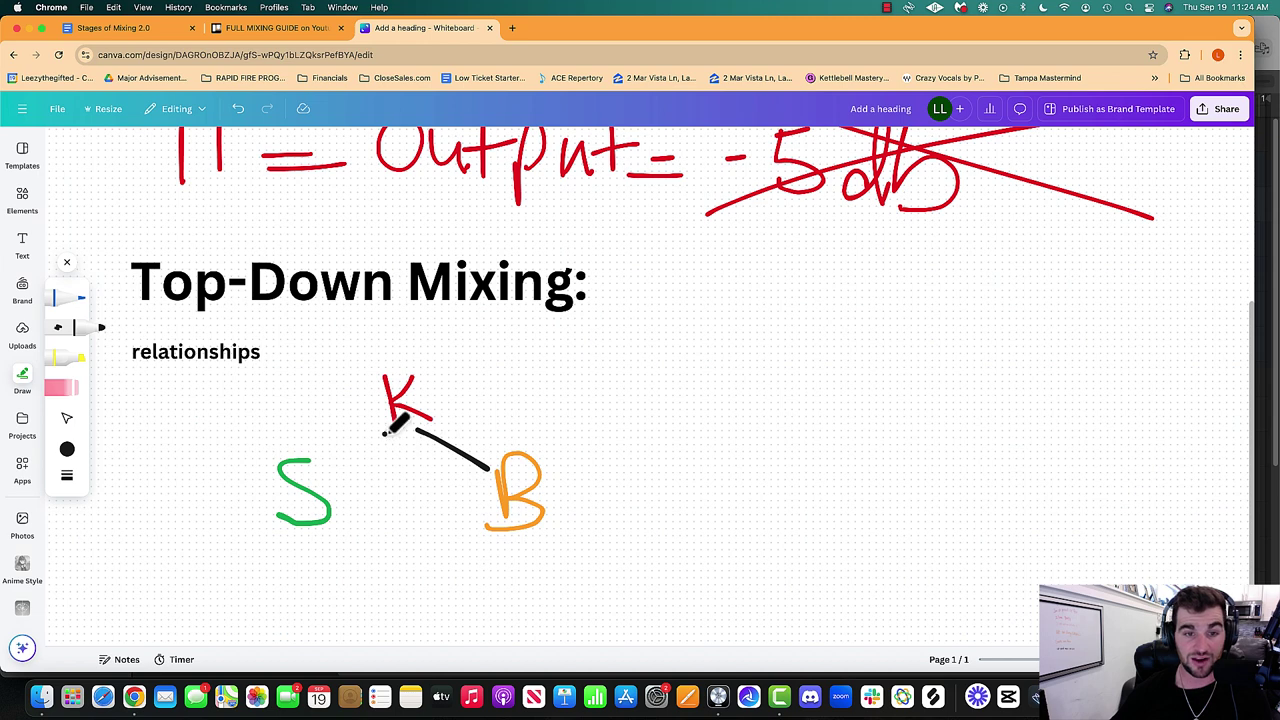
{"action": "left_click_drag", "start_coordinate": [384, 432], "coordinate": [356, 462]}
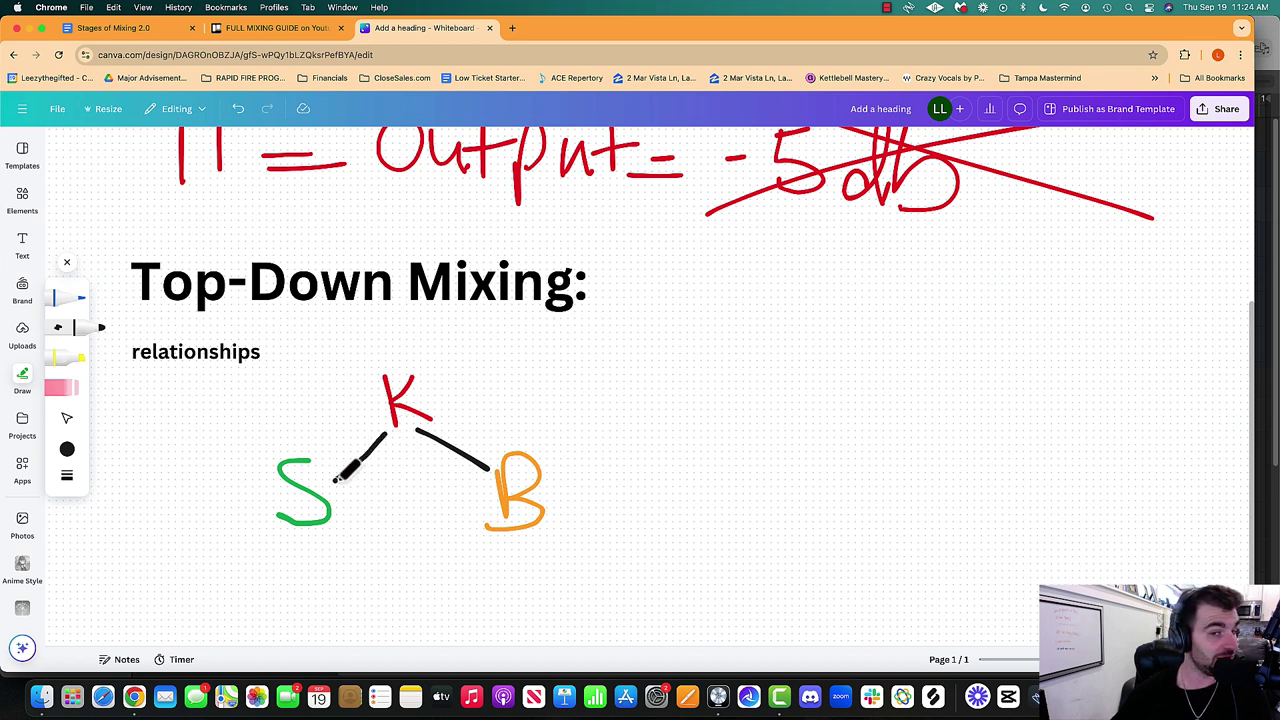
{"action": "left_click_drag", "start_coordinate": [480, 506], "coordinate": [350, 511]}
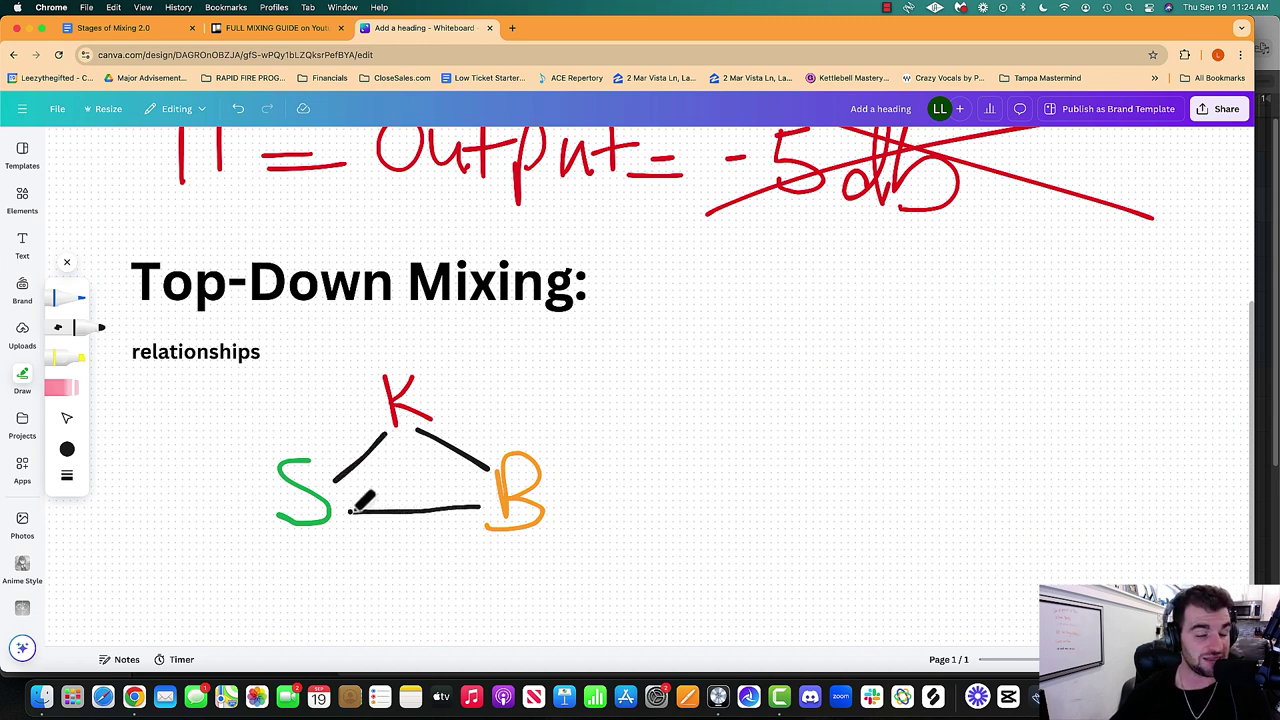
Draw arcs from K to B, B to S, and S back up to K.
{"action": "mouse_move", "coordinate": [412, 394]}
{"action": "left_mouse_down"}
{"action": "mouse_move", "coordinate": [500, 407]}
{"action": "mouse_move", "coordinate": [515, 442]}
{"action": "left_mouse_up"}
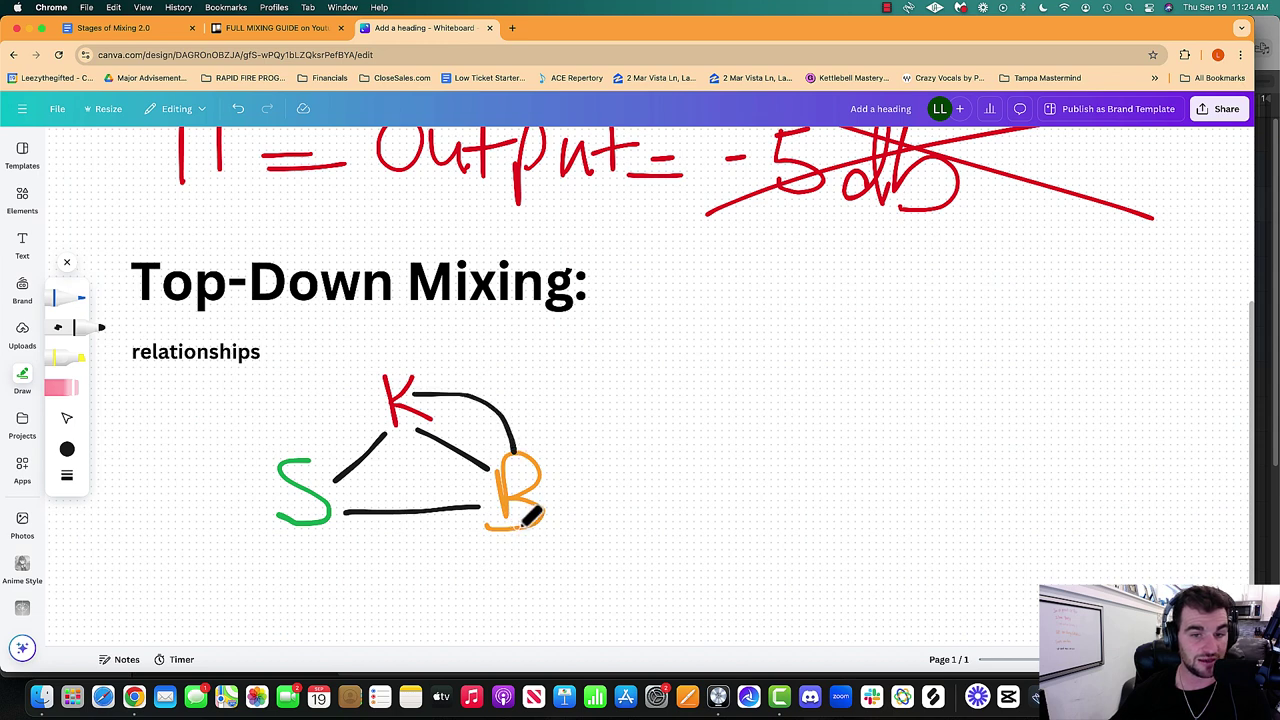
{"action": "mouse_move", "coordinate": [522, 524]}
{"action": "left_mouse_down"}
{"action": "mouse_move", "coordinate": [505, 562]}
{"action": "mouse_move", "coordinate": [412, 601]}
{"action": "mouse_move", "coordinate": [334, 581]}
{"action": "mouse_move", "coordinate": [296, 517]}
{"action": "left_mouse_up"}
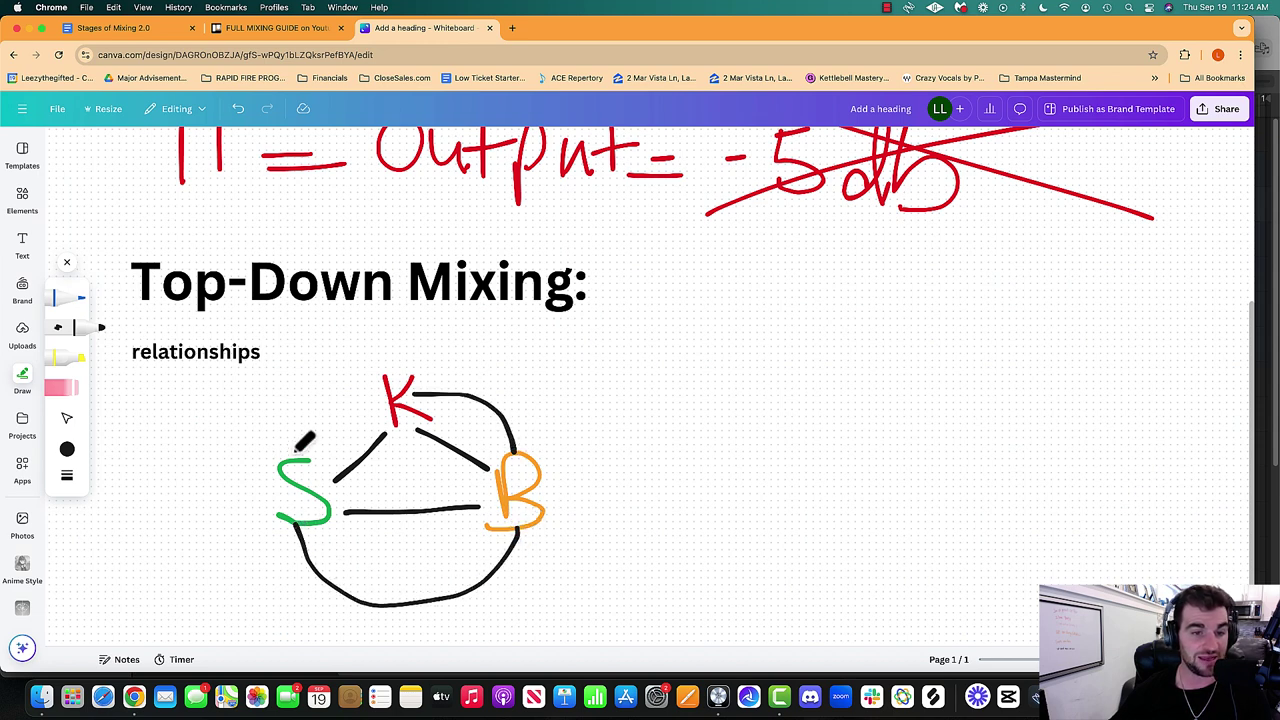
{"action": "mouse_move", "coordinate": [296, 460]}
{"action": "left_mouse_down"}
{"action": "mouse_move", "coordinate": [323, 410]}
{"action": "mouse_move", "coordinate": [407, 392]}
{"action": "left_mouse_up"}
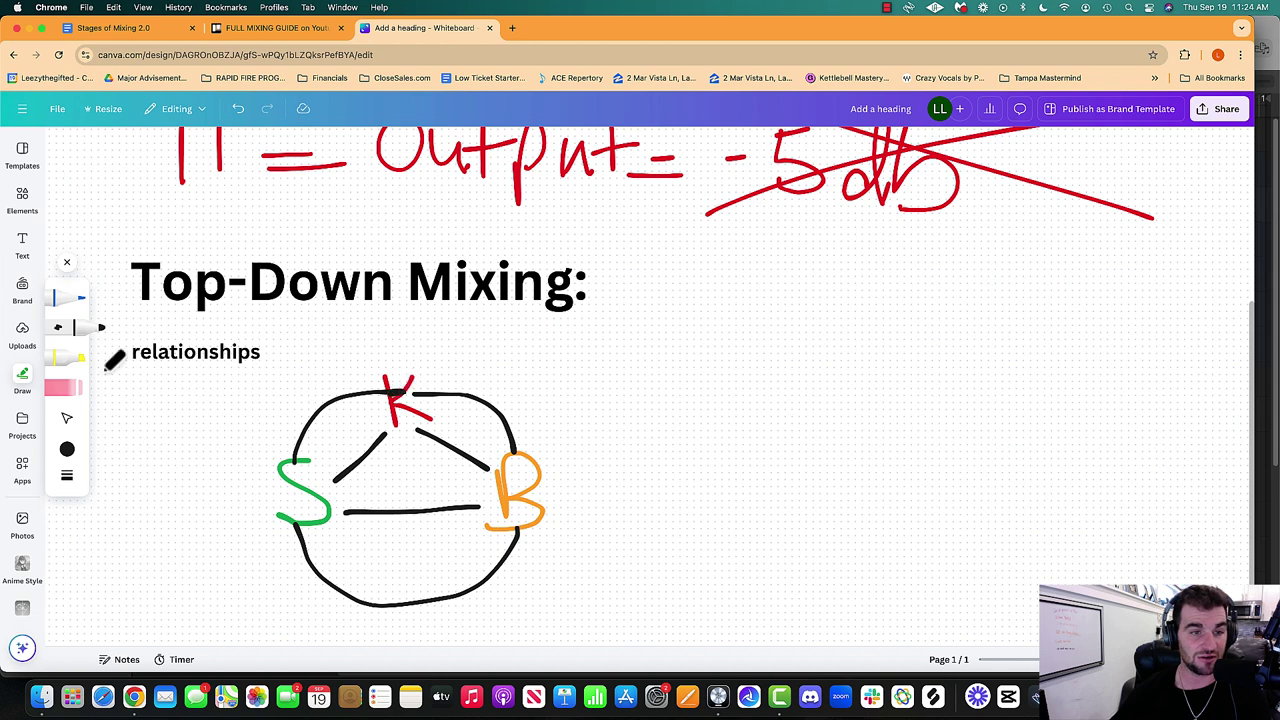
{"action": "key", "text": "super+z"}
{"action": "mouse_move", "coordinate": [294, 458]}
{"action": "left_mouse_down"}
{"action": "mouse_move", "coordinate": [326, 423]}
{"action": "mouse_move", "coordinate": [378, 405]}
{"action": "left_mouse_up"}
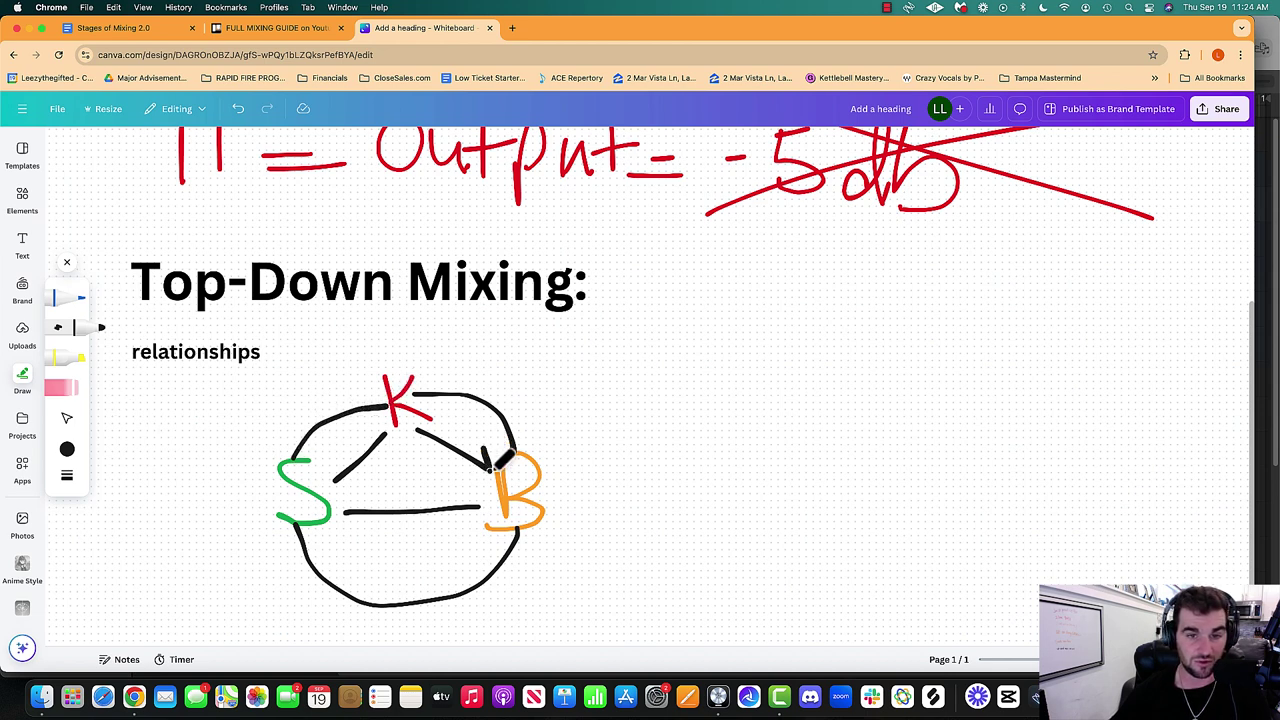
Add arrowheads to both ends of each connecting line and to the lower arc.
{"action": "left_click_drag", "start_coordinate": [478, 449], "coordinate": [464, 476]}
{"action": "left_click_drag", "start_coordinate": [416, 430], "coordinate": [438, 424]}
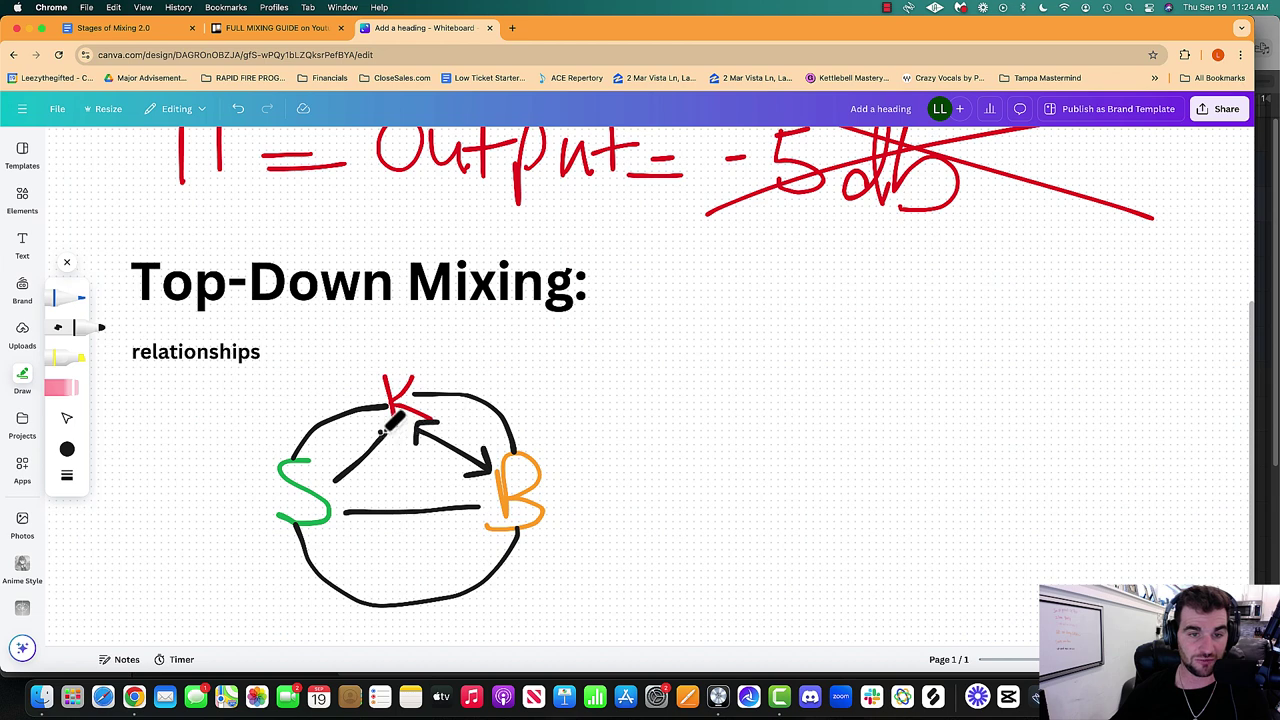
{"action": "mouse_move", "coordinate": [366, 446]}
{"action": "left_mouse_down"}
{"action": "mouse_move", "coordinate": [397, 439]}
{"action": "mouse_move", "coordinate": [336, 483]}
{"action": "mouse_move", "coordinate": [334, 462]}
{"action": "mouse_move", "coordinate": [364, 483]}
{"action": "mouse_move", "coordinate": [360, 524]}
{"action": "left_mouse_up"}
{"action": "left_click_drag", "start_coordinate": [464, 497], "coordinate": [466, 522]}
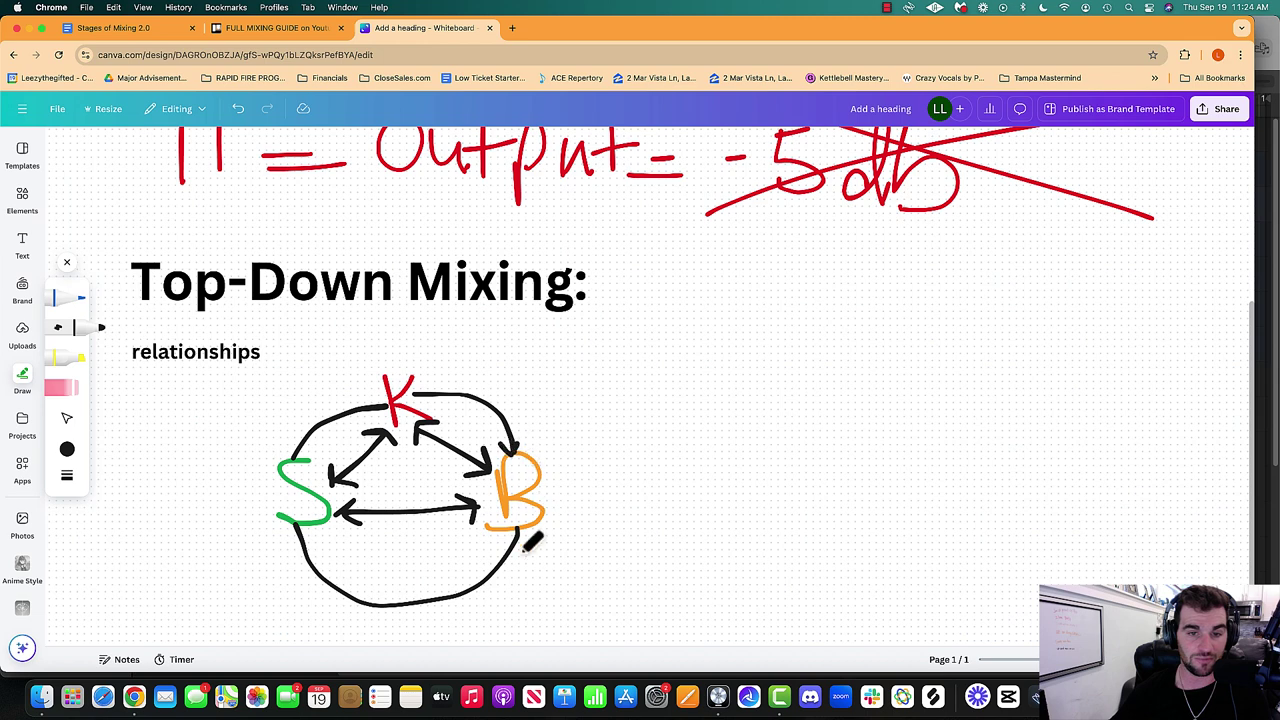
{"action": "left_click_drag", "start_coordinate": [290, 540], "coordinate": [306, 536]}
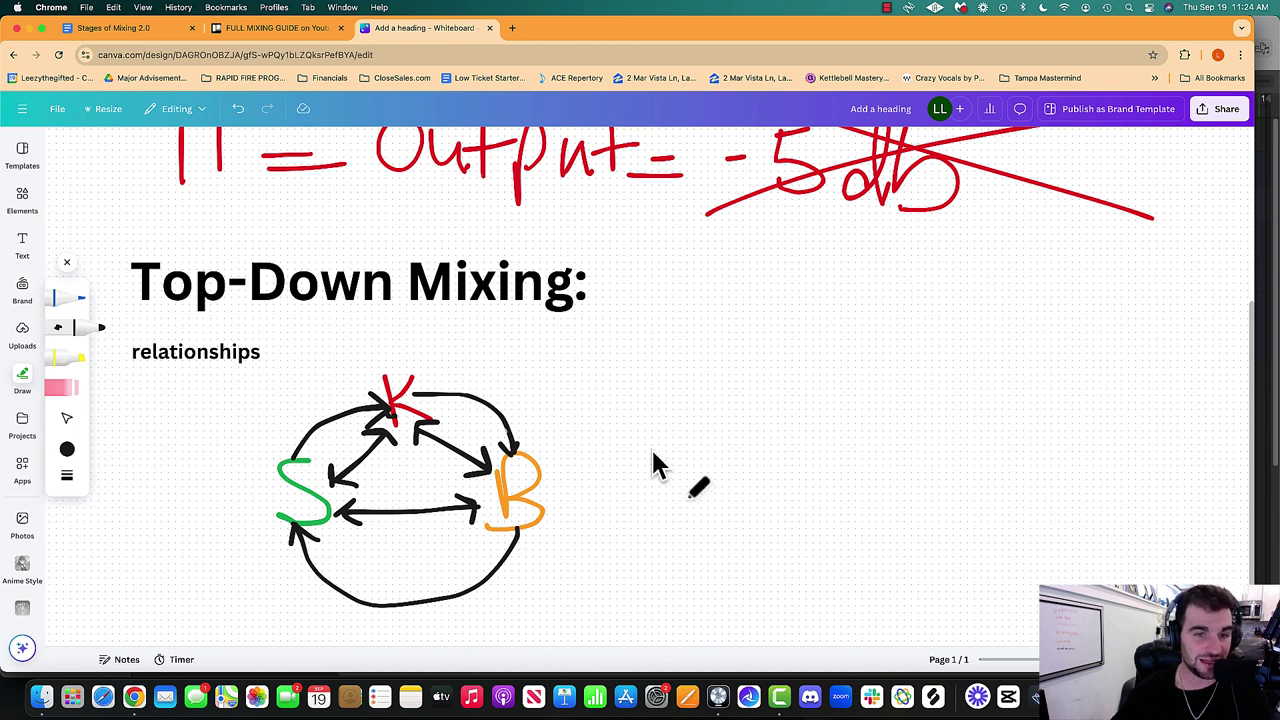
Erase the green S and draw a blue V in its place.
{"action": "left_click", "coordinate": [60, 389]}
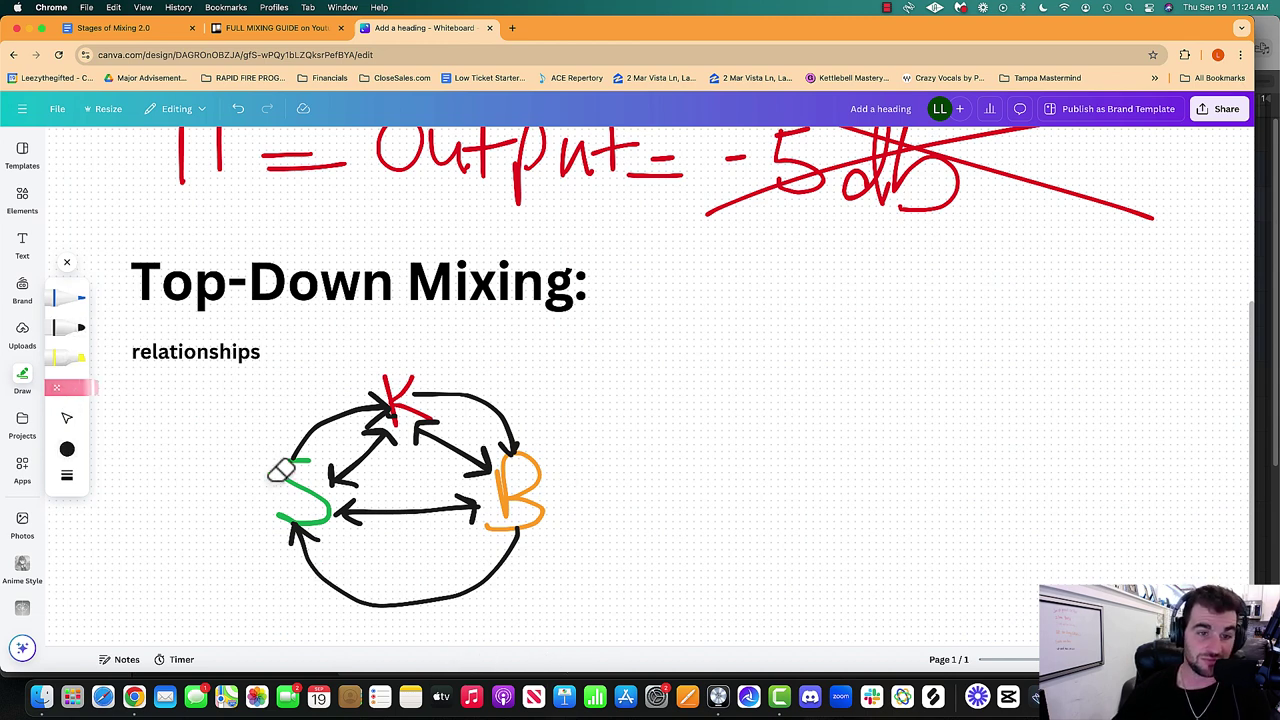
{"action": "left_click_drag", "start_coordinate": [277, 471], "coordinate": [286, 466]}
{"action": "left_click", "coordinate": [70, 327]}
{"action": "left_click", "coordinate": [66, 450]}
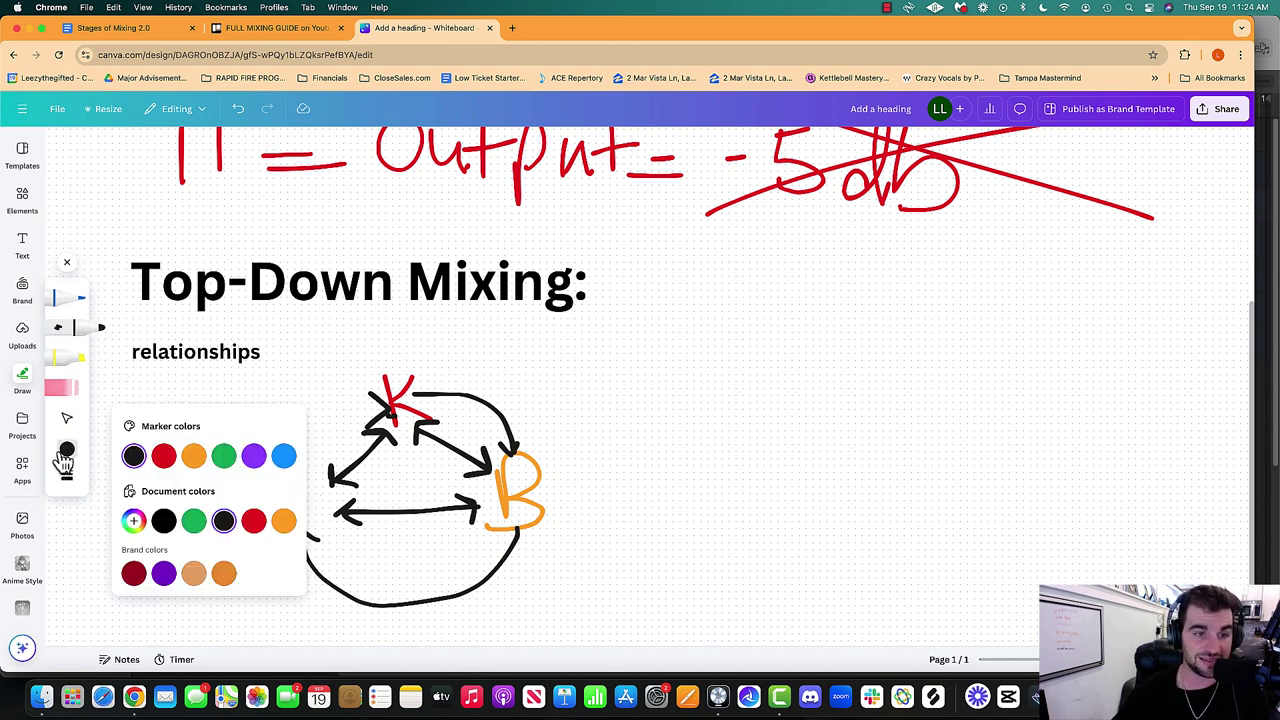
{"action": "left_click", "coordinate": [283, 458]}
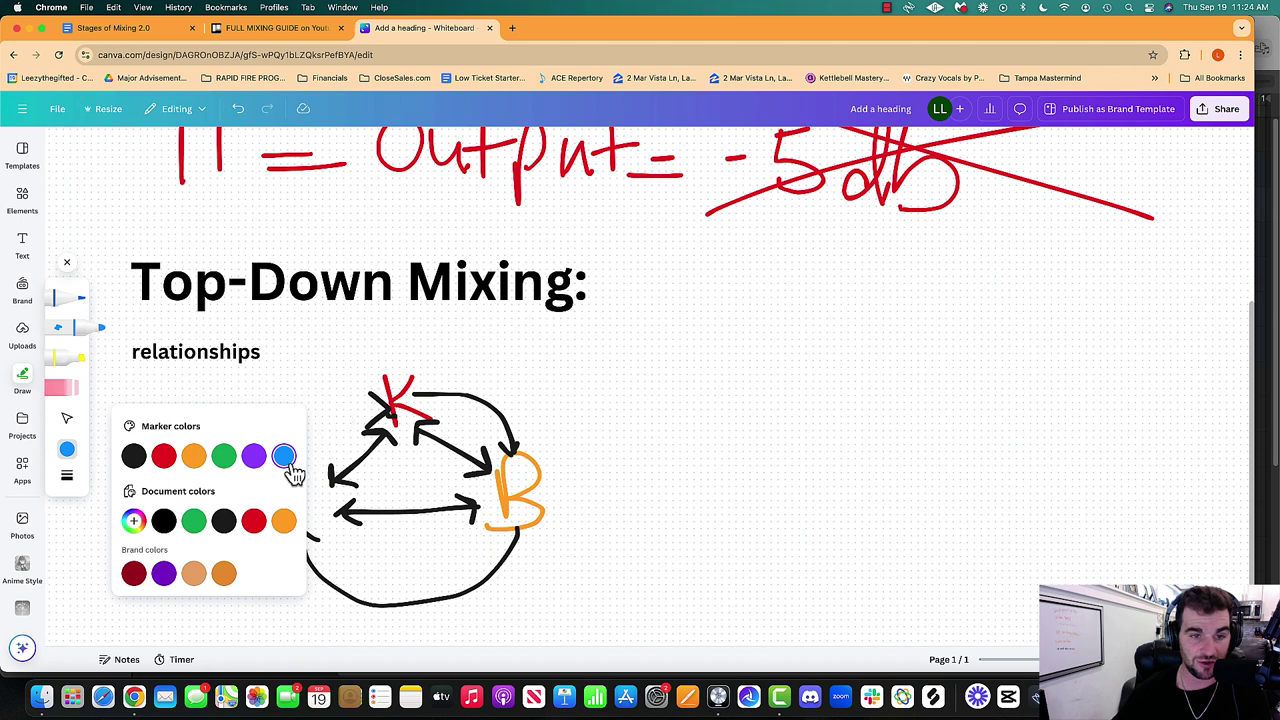
{"action": "mouse_move", "coordinate": [308, 452]}
{"action": "left_mouse_down"}
{"action": "mouse_move", "coordinate": [316, 509]}
{"action": "mouse_move", "coordinate": [280, 462]}
{"action": "left_mouse_up"}
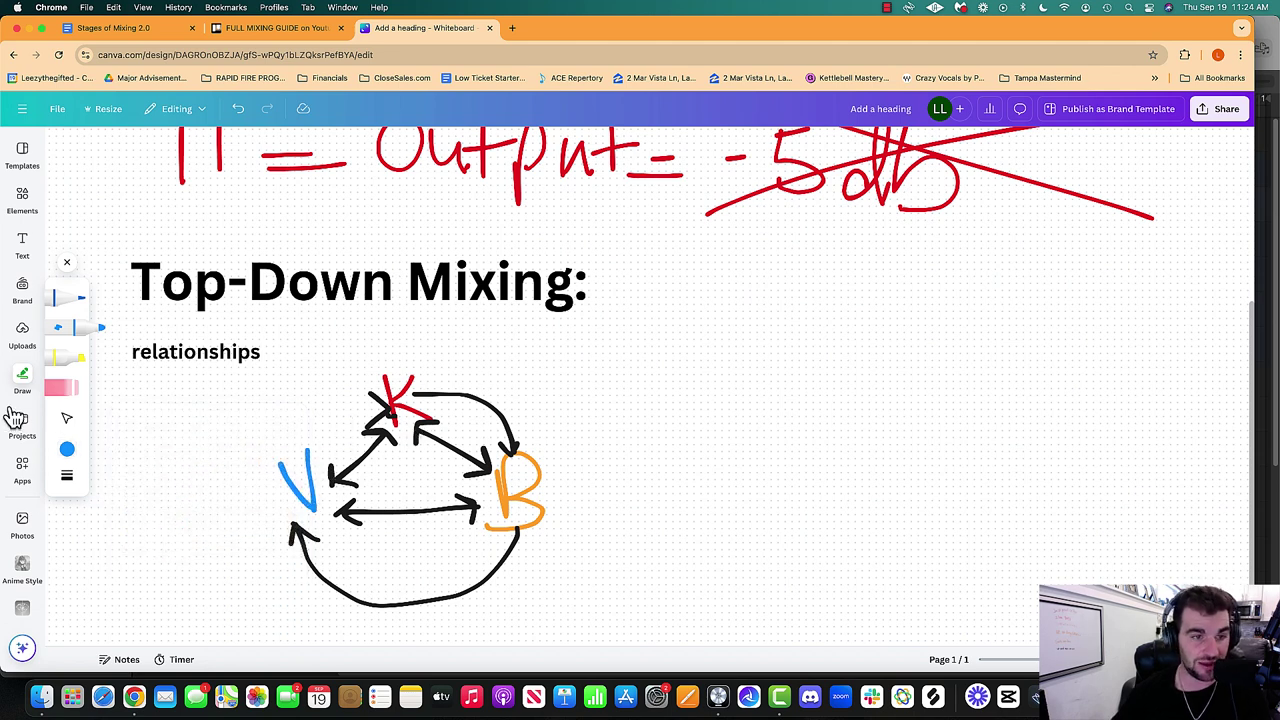
Set the marker back to black and move the relationships label above the diagram.
{"action": "left_click", "coordinate": [67, 452]}
{"action": "left_click", "coordinate": [133, 457]}
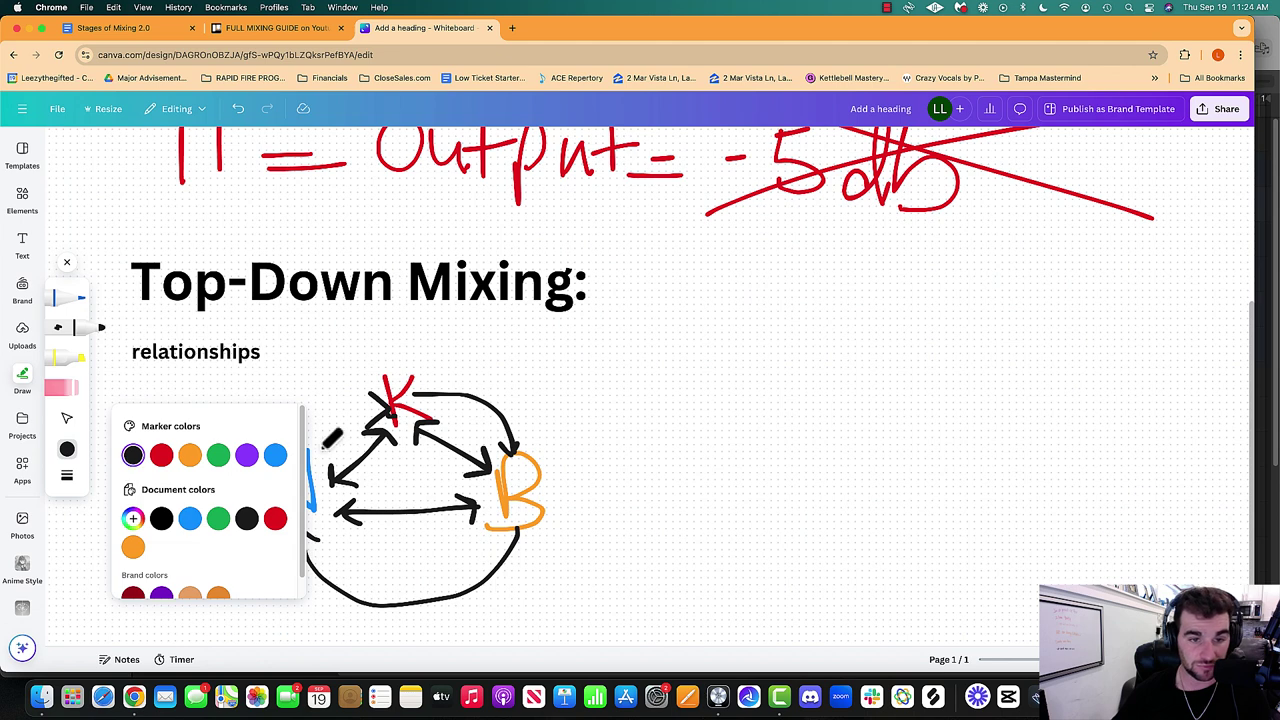
{"action": "left_click", "coordinate": [331, 437]}
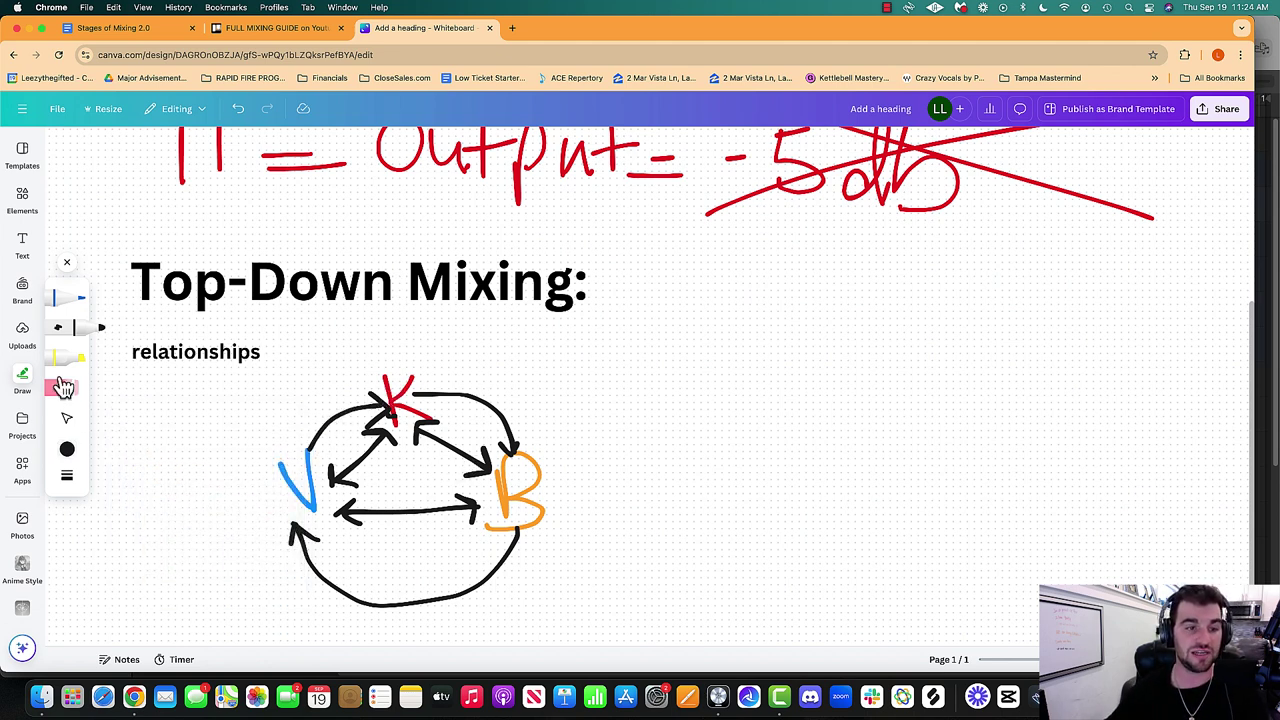
{"action": "left_click", "coordinate": [67, 418]}
{"action": "left_click_drag", "start_coordinate": [194, 355], "coordinate": [296, 380]}
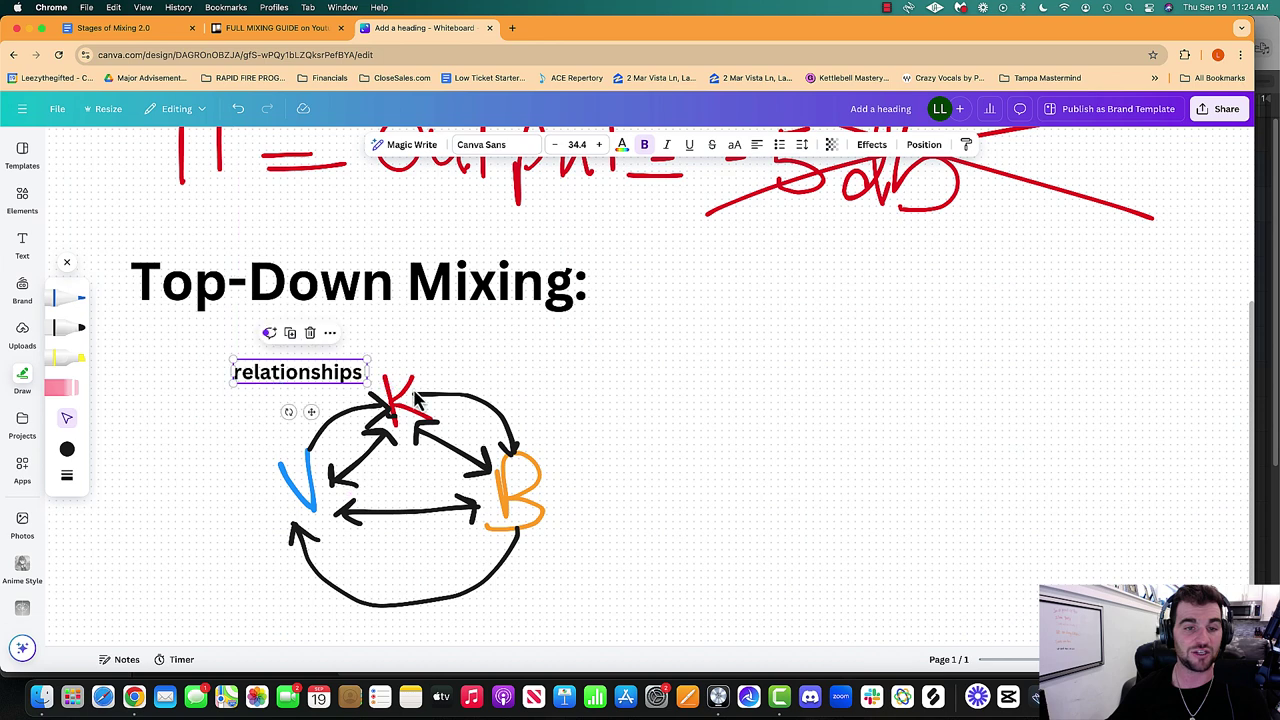
{"action": "left_click", "coordinate": [698, 526]}
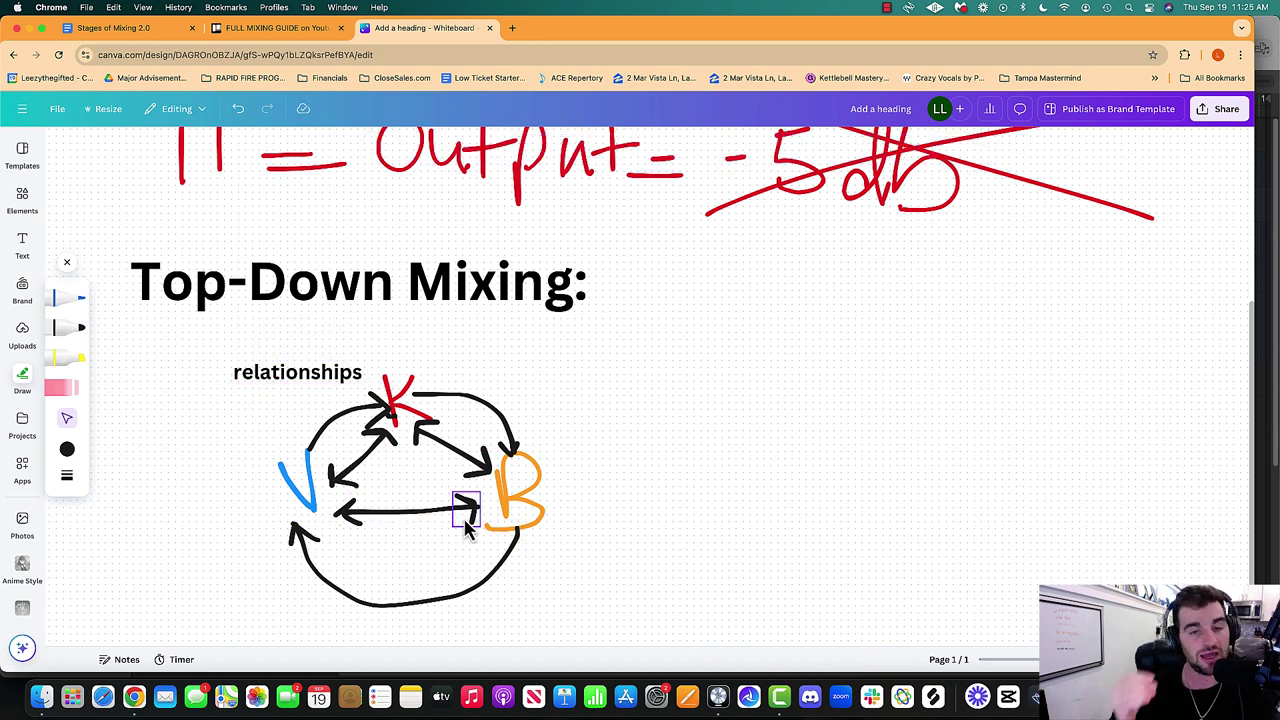
Erase the hand-drawn diagram and delete the relationships label.
{"action": "left_click", "coordinate": [62, 388]}
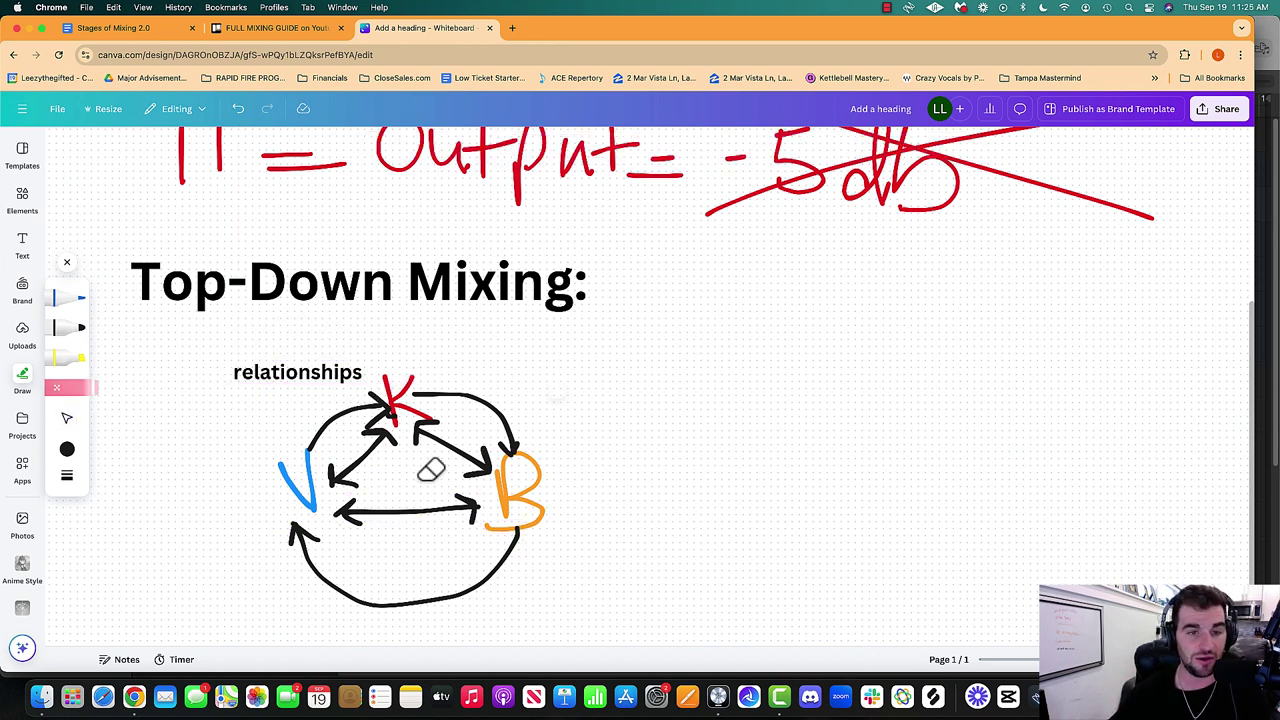
{"action": "mouse_move", "coordinate": [429, 466]}
{"action": "left_mouse_down"}
{"action": "mouse_move", "coordinate": [542, 557]}
{"action": "mouse_move", "coordinate": [413, 401]}
{"action": "mouse_move", "coordinate": [394, 414]}
{"action": "mouse_move", "coordinate": [421, 479]}
{"action": "mouse_move", "coordinate": [363, 490]}
{"action": "mouse_move", "coordinate": [577, 426]}
{"action": "left_mouse_up"}
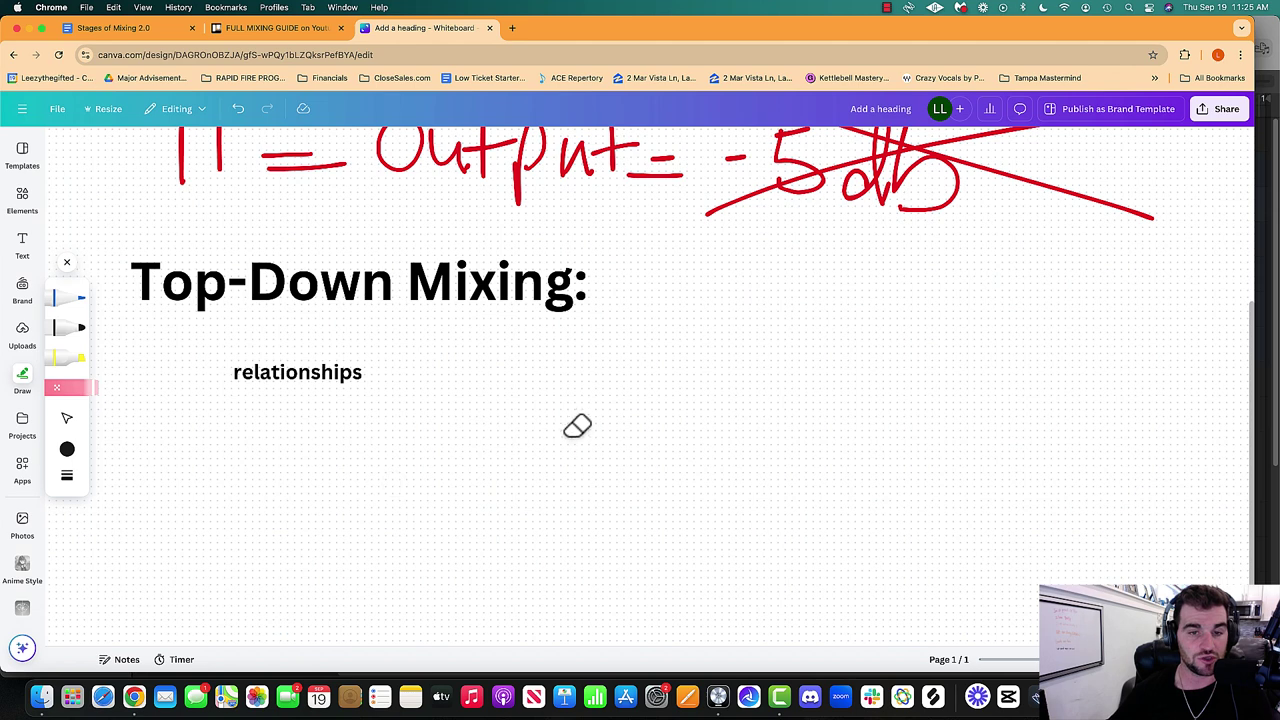
{"action": "left_click", "coordinate": [67, 418]}
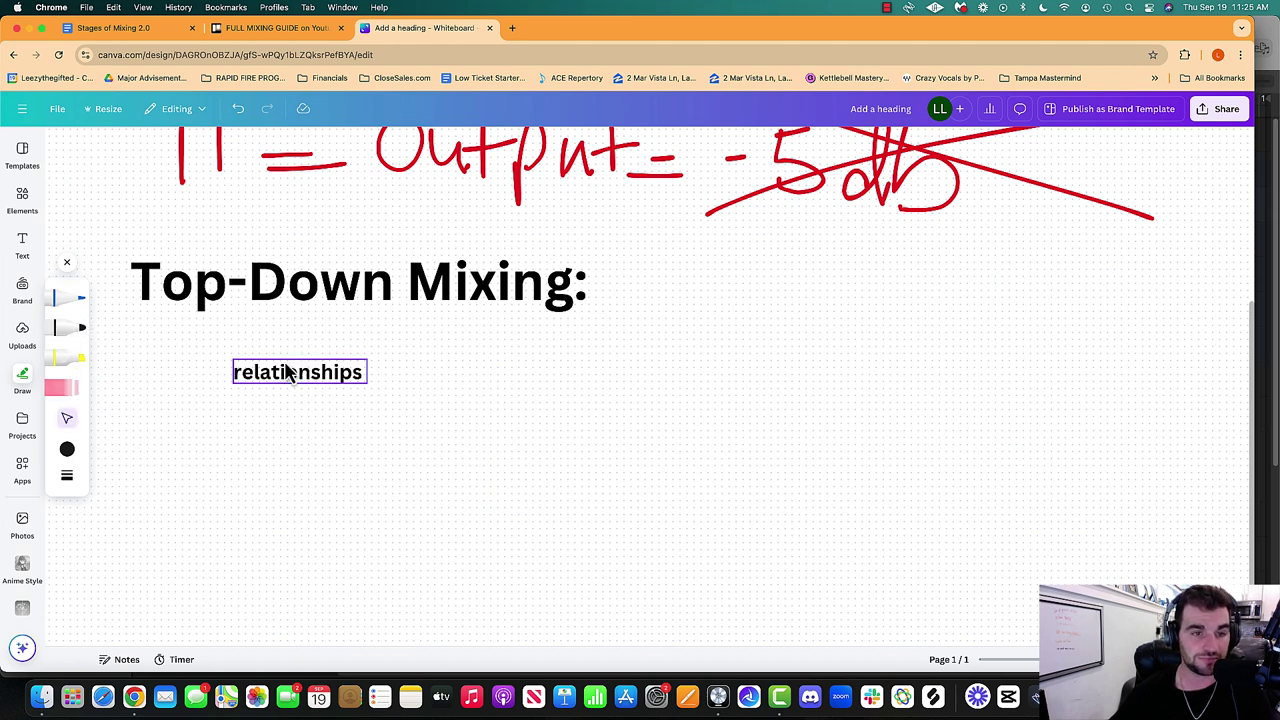
{"action": "mouse_move", "coordinate": [286, 368]}
{"action": "left_mouse_down"}
{"action": "mouse_move", "coordinate": [222, 341]}
{"action": "mouse_move", "coordinate": [189, 349]}
{"action": "left_mouse_up"}
{"action": "key", "text": "BackSpace"}
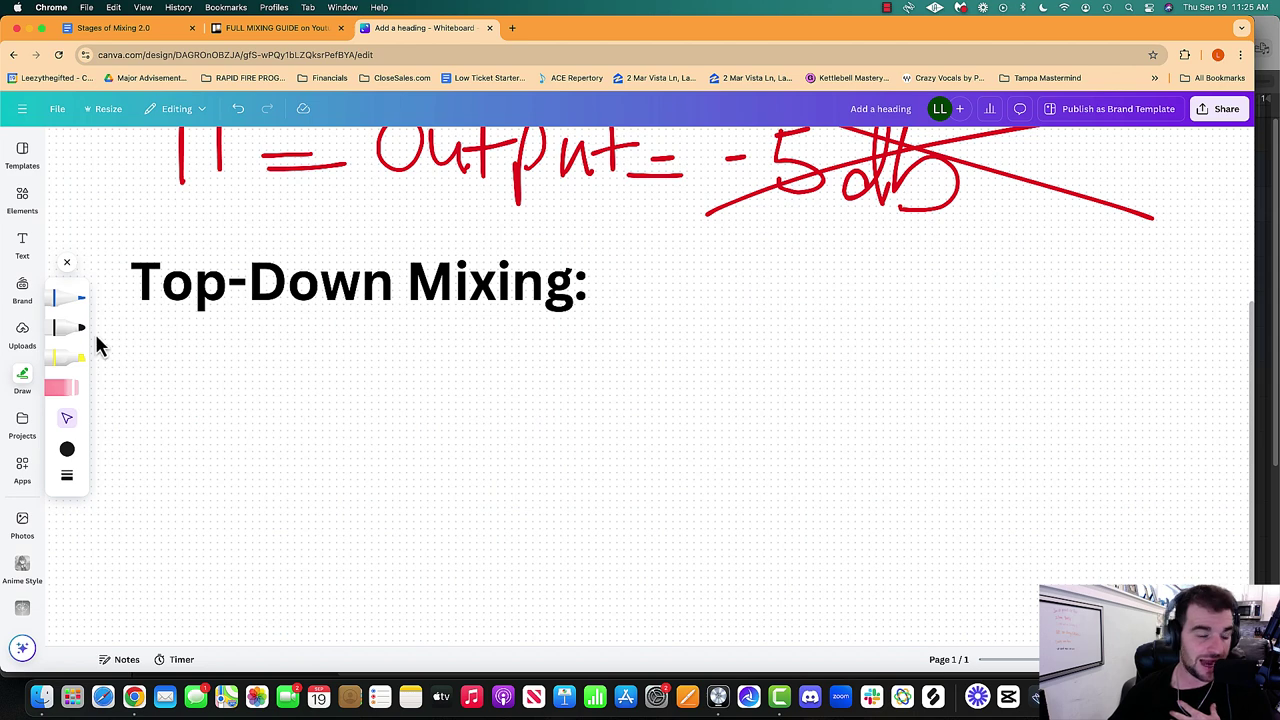
Handwrite Kick and a B below the heading, then undo the strokes.
{"action": "left_click", "coordinate": [58, 335]}
{"action": "mouse_move", "coordinate": [144, 333]}
{"action": "left_mouse_down"}
{"action": "mouse_move", "coordinate": [147, 388]}
{"action": "mouse_move", "coordinate": [147, 374]}
{"action": "mouse_move", "coordinate": [188, 382]}
{"action": "left_mouse_up"}
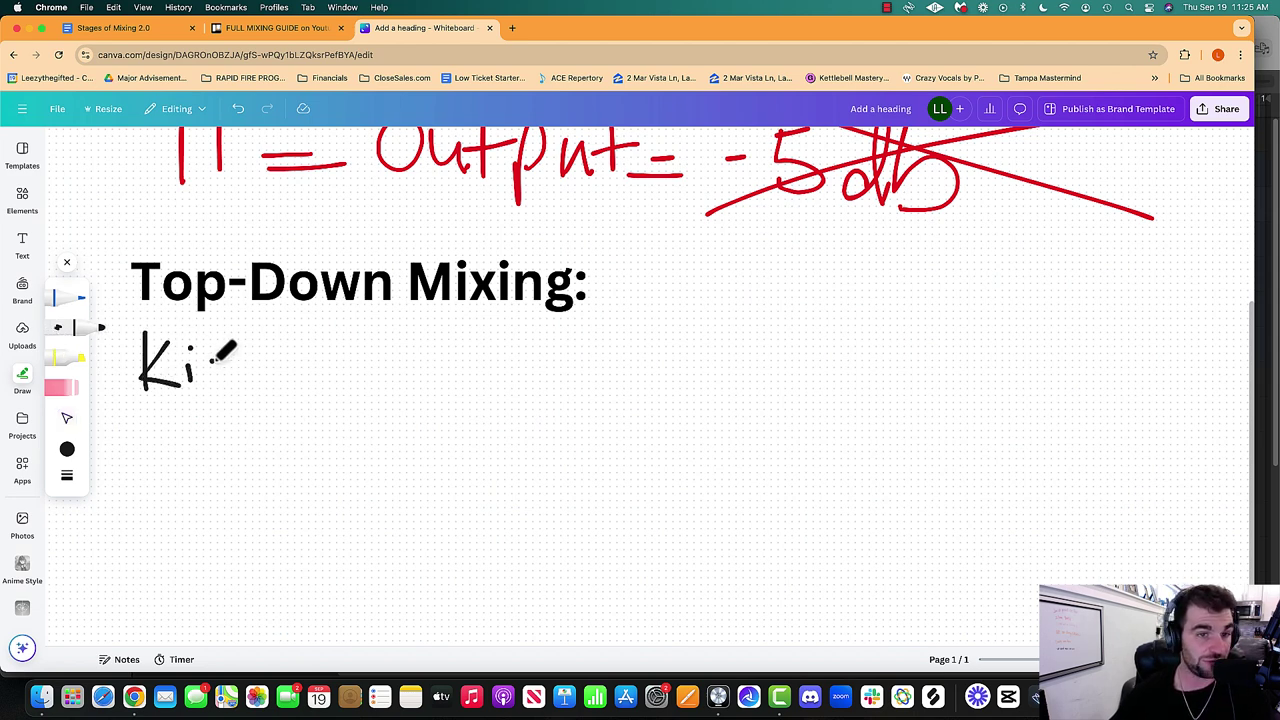
{"action": "mouse_move", "coordinate": [233, 352]}
{"action": "left_mouse_down"}
{"action": "mouse_move", "coordinate": [218, 385]}
{"action": "mouse_move", "coordinate": [262, 382]}
{"action": "left_mouse_up"}
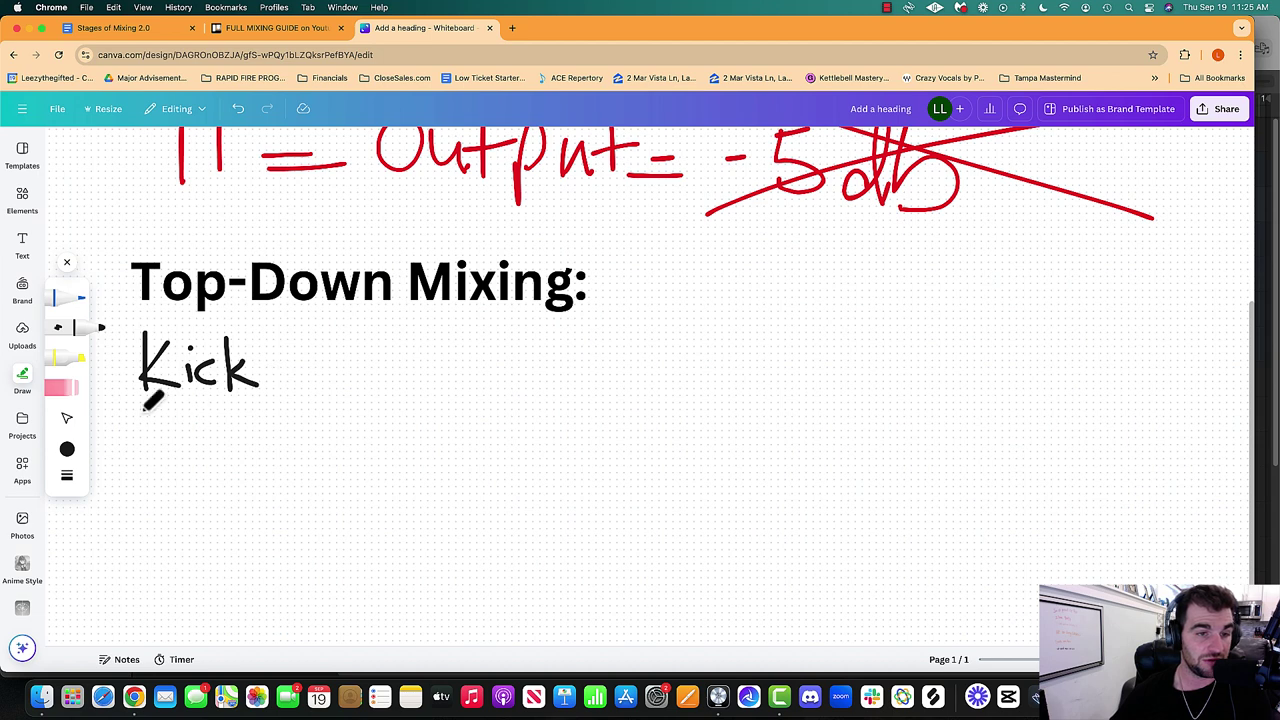
{"action": "left_click_drag", "start_coordinate": [146, 404], "coordinate": [142, 455]}
{"action": "mouse_move", "coordinate": [145, 400]}
{"action": "left_mouse_down"}
{"action": "mouse_move", "coordinate": [194, 400]}
{"action": "mouse_move", "coordinate": [172, 434]}
{"action": "left_mouse_up"}
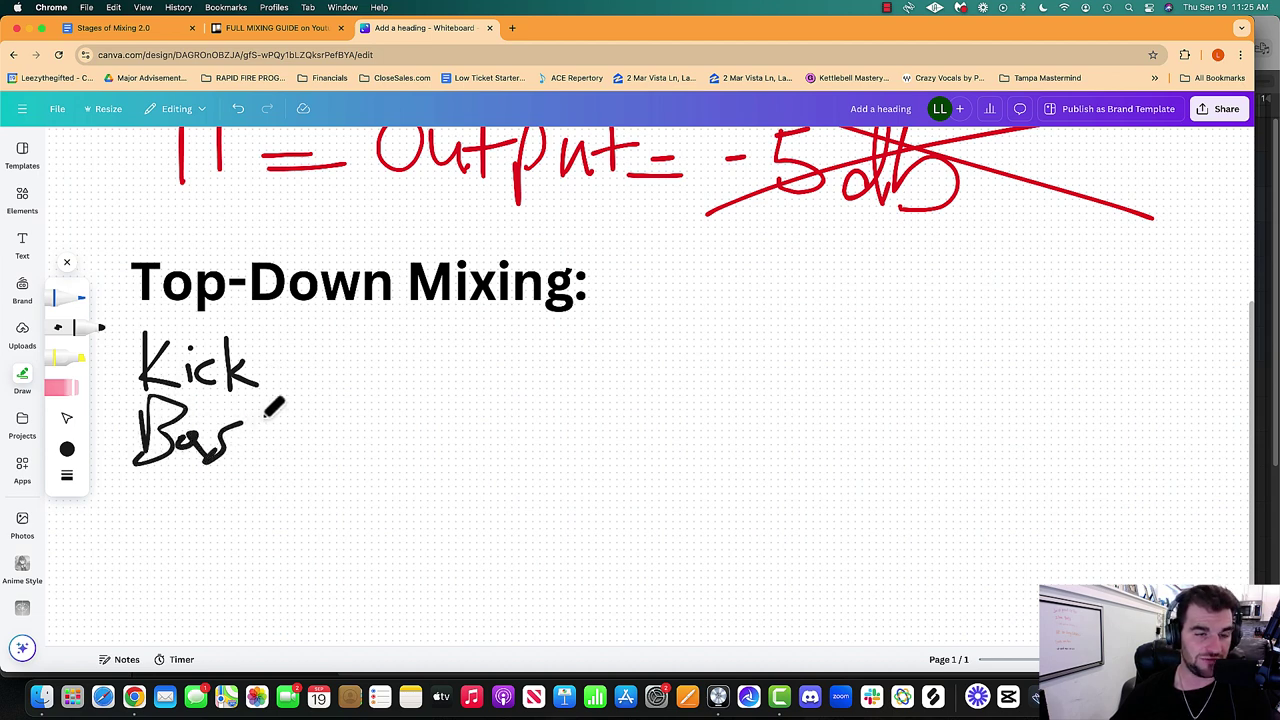
{"action": "key", "text": "super+z"}
{"action": "key", "text": "super+z"}
{"action": "key", "text": "super+z"}
{"action": "key", "text": "super+z"}
{"action": "key", "text": "super+z"}
{"action": "key", "text": "super+z"}
{"action": "key", "text": "super+z"}
{"action": "key", "text": "super+z"}
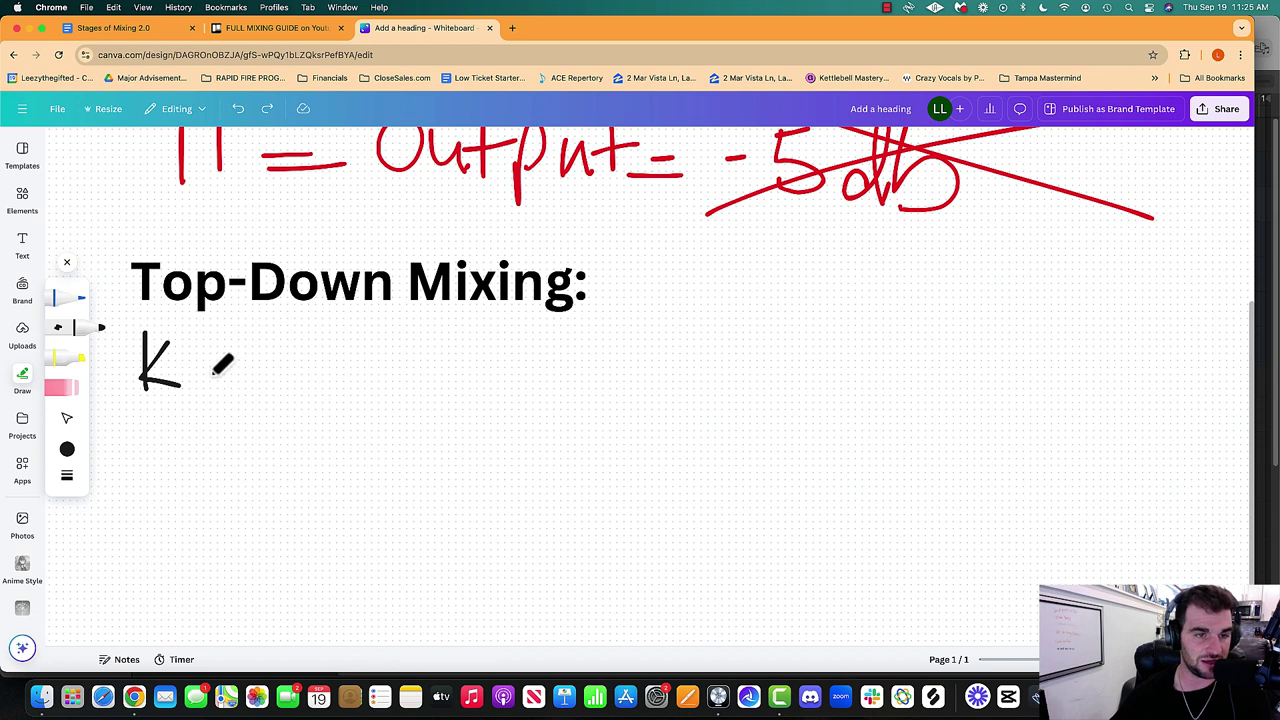
Copy the Top-Down Mixing heading below itself and turn it into a numbered item '1. Kick'.
{"action": "left_click", "coordinate": [75, 330]}
{"action": "left_click", "coordinate": [200, 300]}
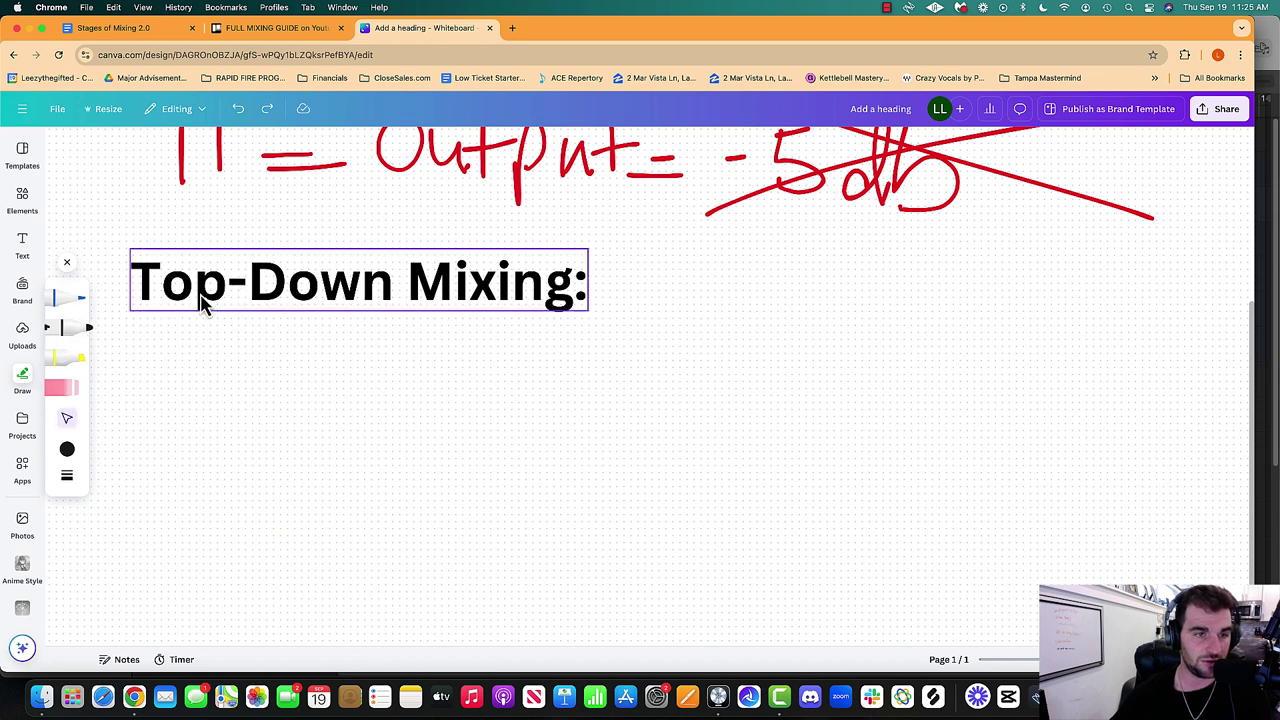
{"action": "left_click_drag", "start_coordinate": [200, 300], "coordinate": [200, 370]}
{"action": "double_click", "coordinate": [200, 364]}
{"action": "type", "text": "K"}
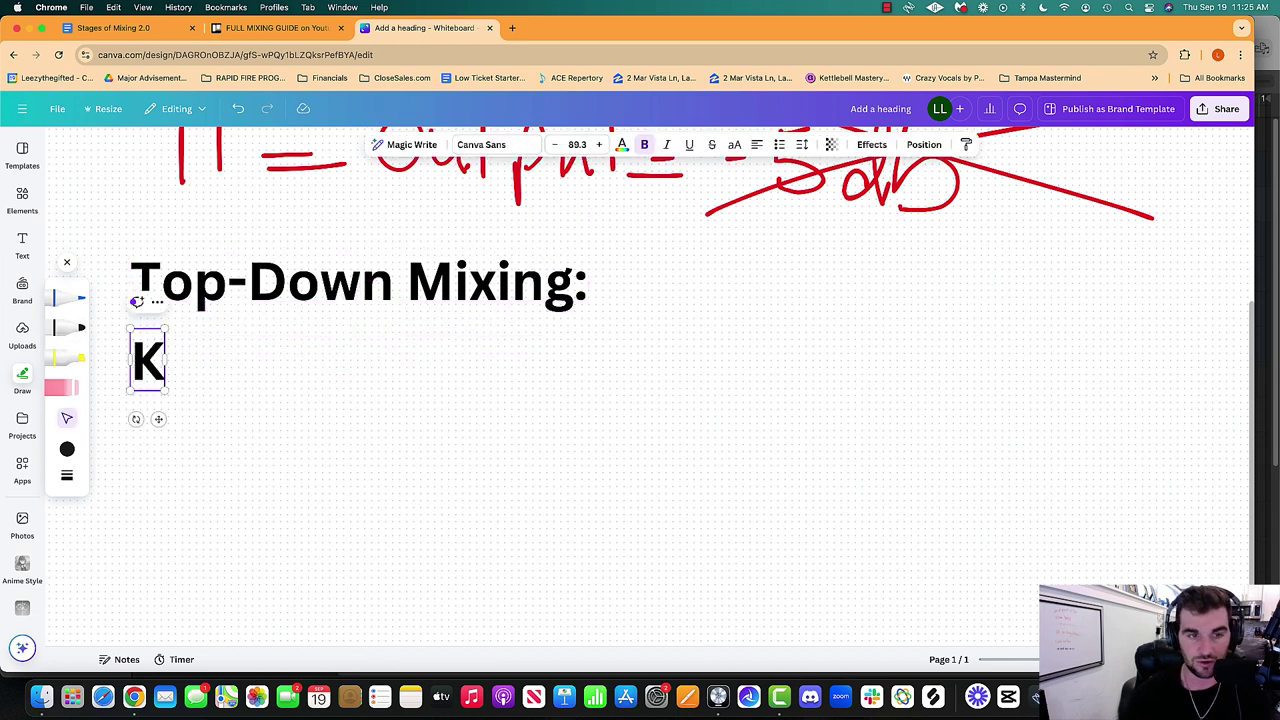
{"action": "type", "text": "ick"}
{"action": "key", "text": "super+a"}
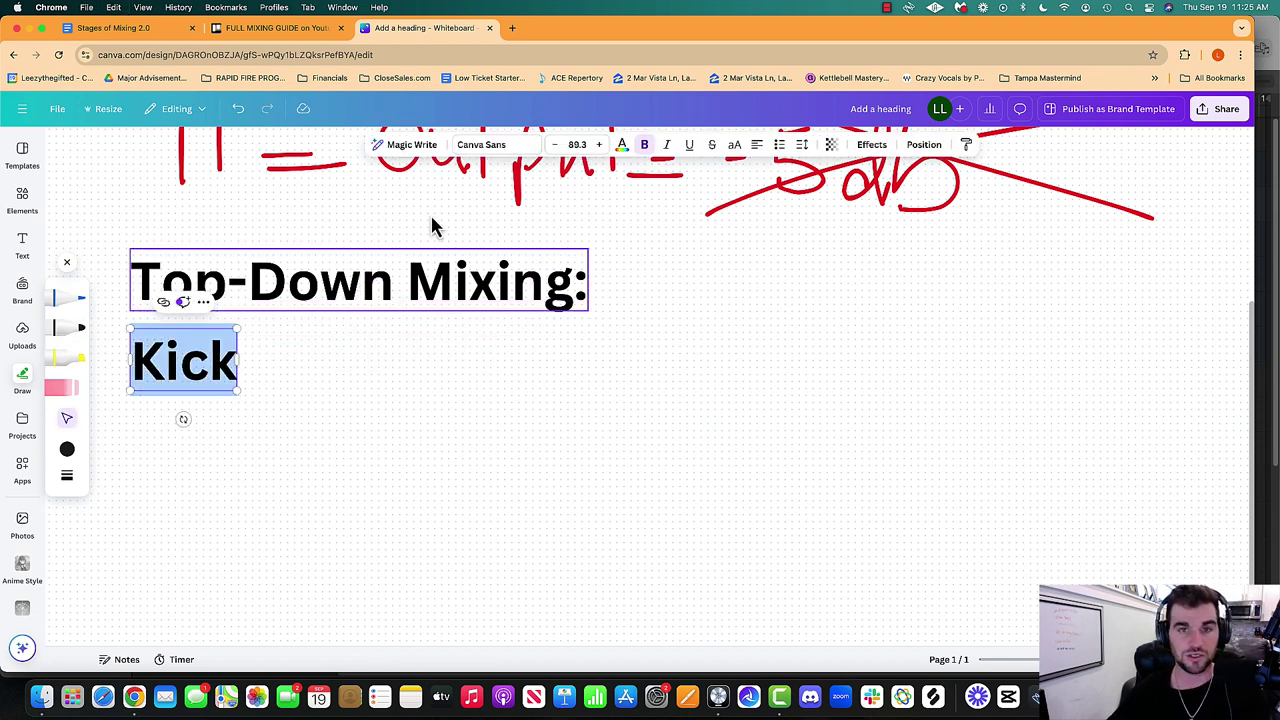
{"action": "left_click", "coordinate": [780, 146]}
{"action": "key", "text": "Escape"}
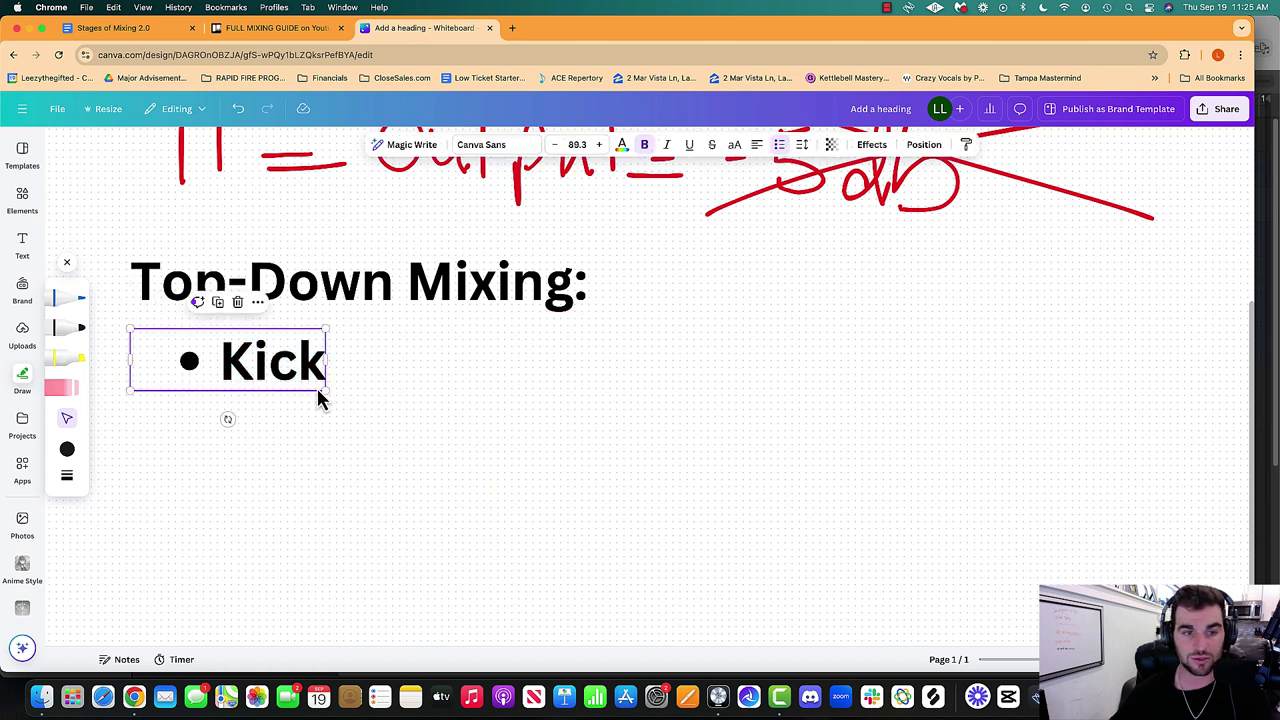
{"action": "left_click_drag", "start_coordinate": [320, 398], "coordinate": [235, 380]}
{"action": "double_click", "coordinate": [227, 348]}
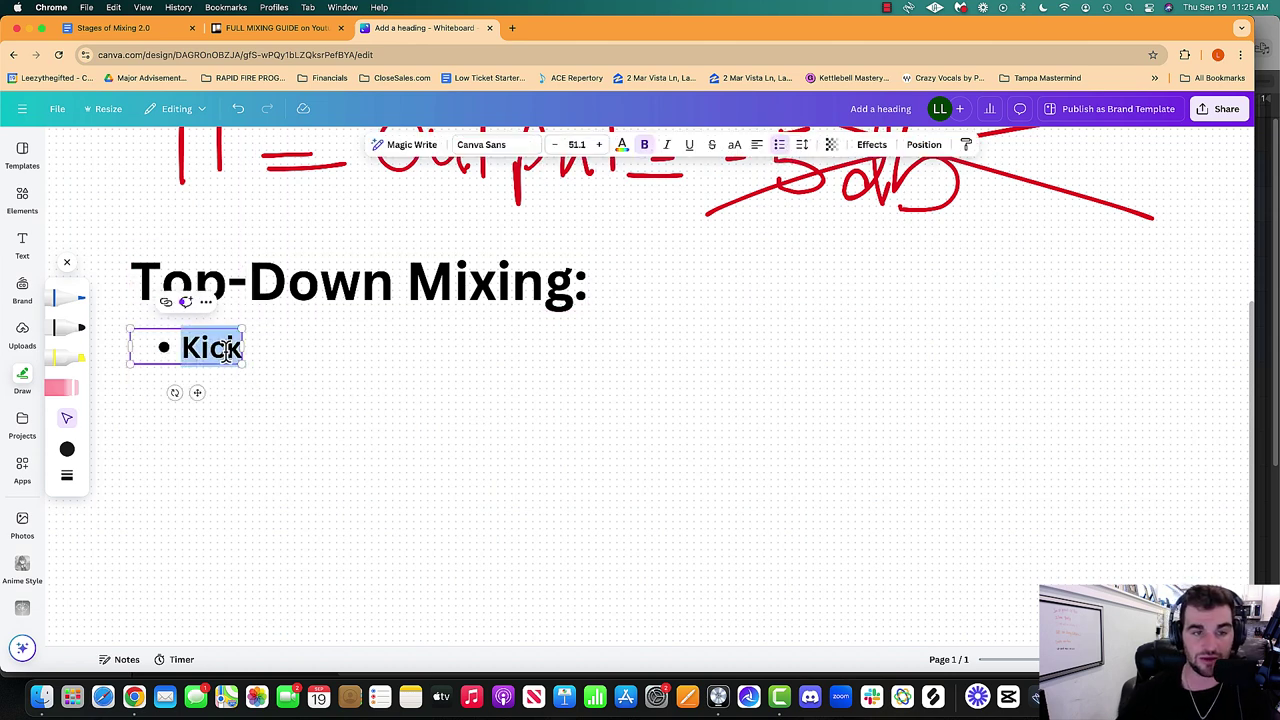
{"action": "key", "text": "Left"}
{"action": "key", "text": "BackSpace"}
{"action": "type", "text": "1."}
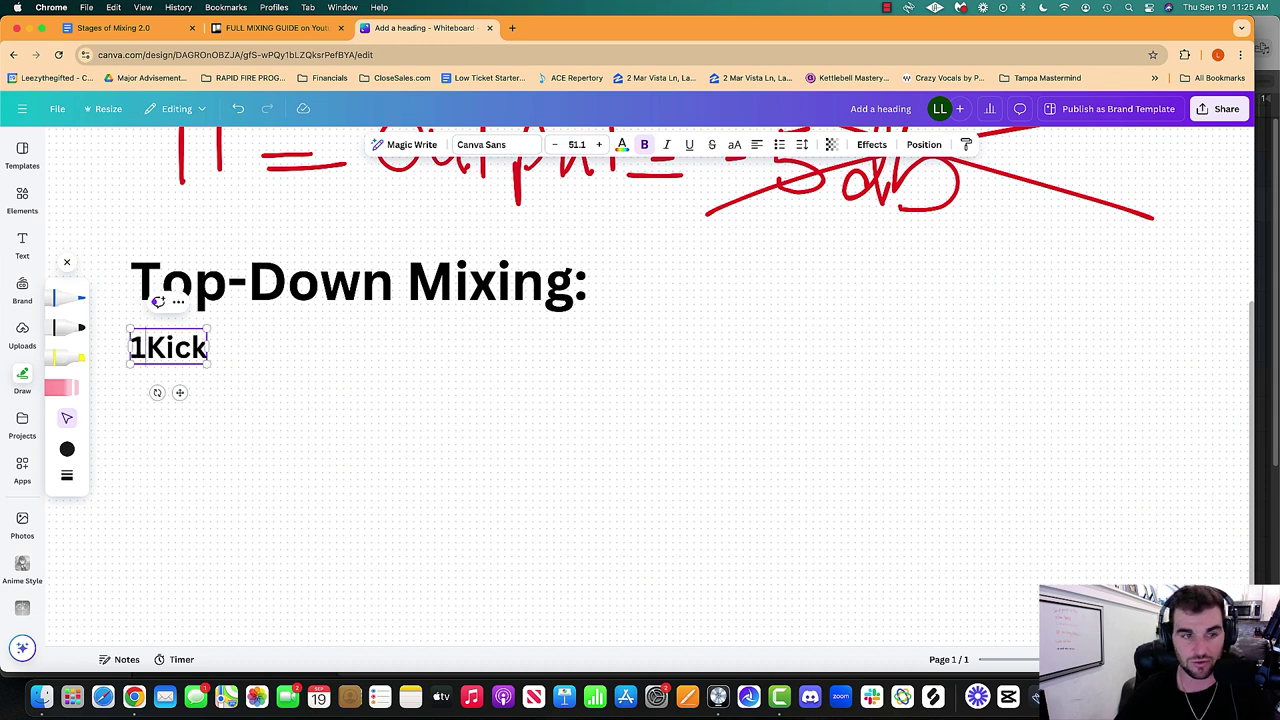
Add Bass, snare, hi hat and open hat as list items 2–5.
{"action": "key", "text": "Return"}
{"action": "type", "text": "Ba"}
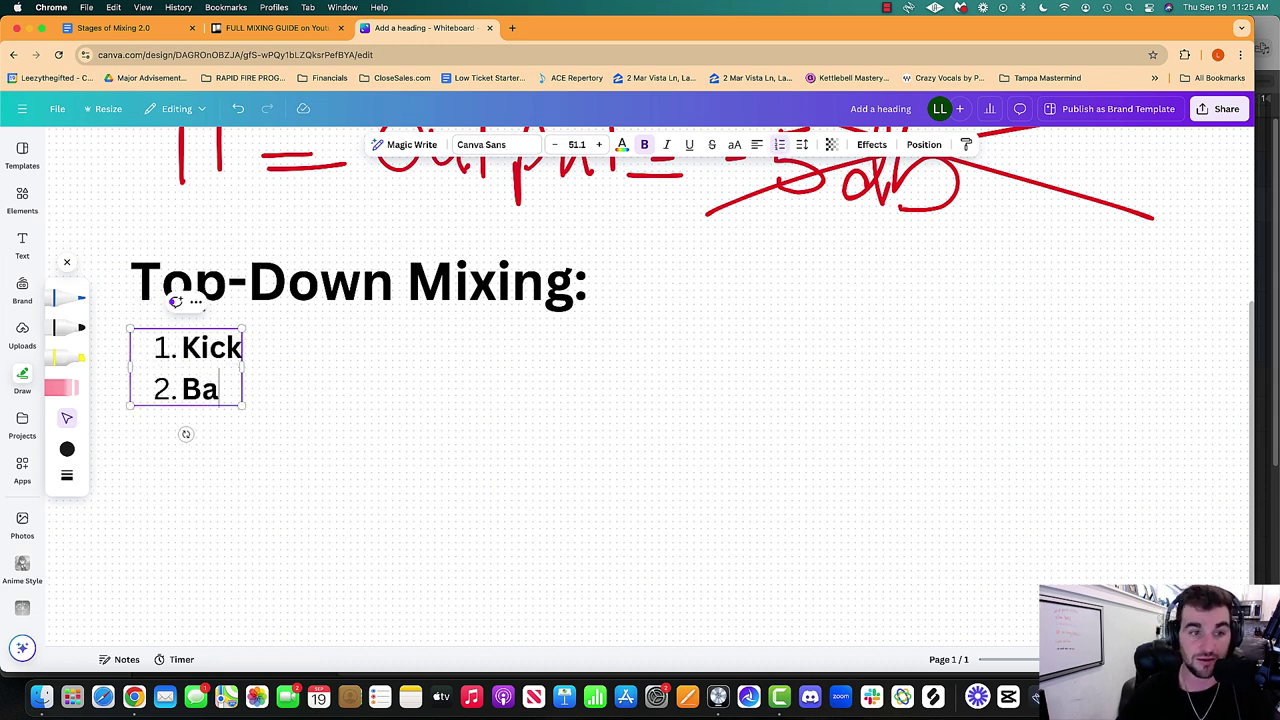
{"action": "type", "text": "ss"}
{"action": "key", "text": "Return"}
{"action": "type", "text": "snare"}
{"action": "key", "text": "Return"}
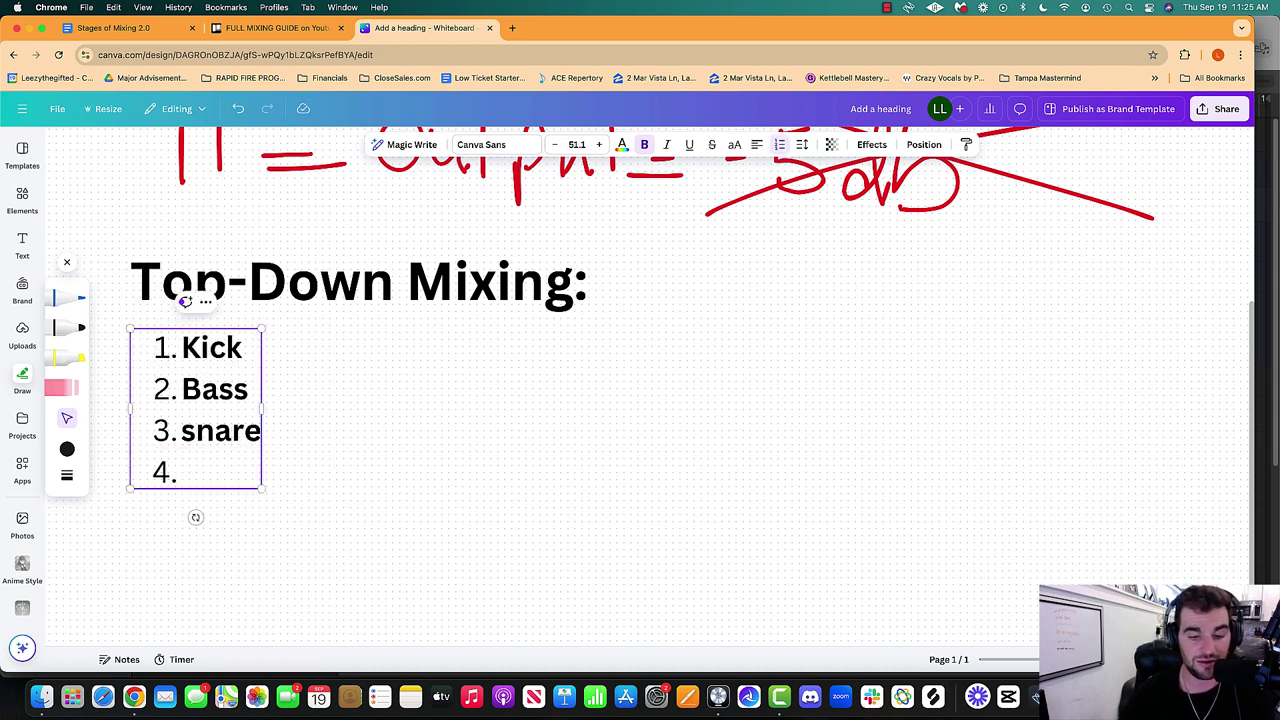
{"action": "type", "text": "hi hat"}
{"action": "key", "text": "Return"}
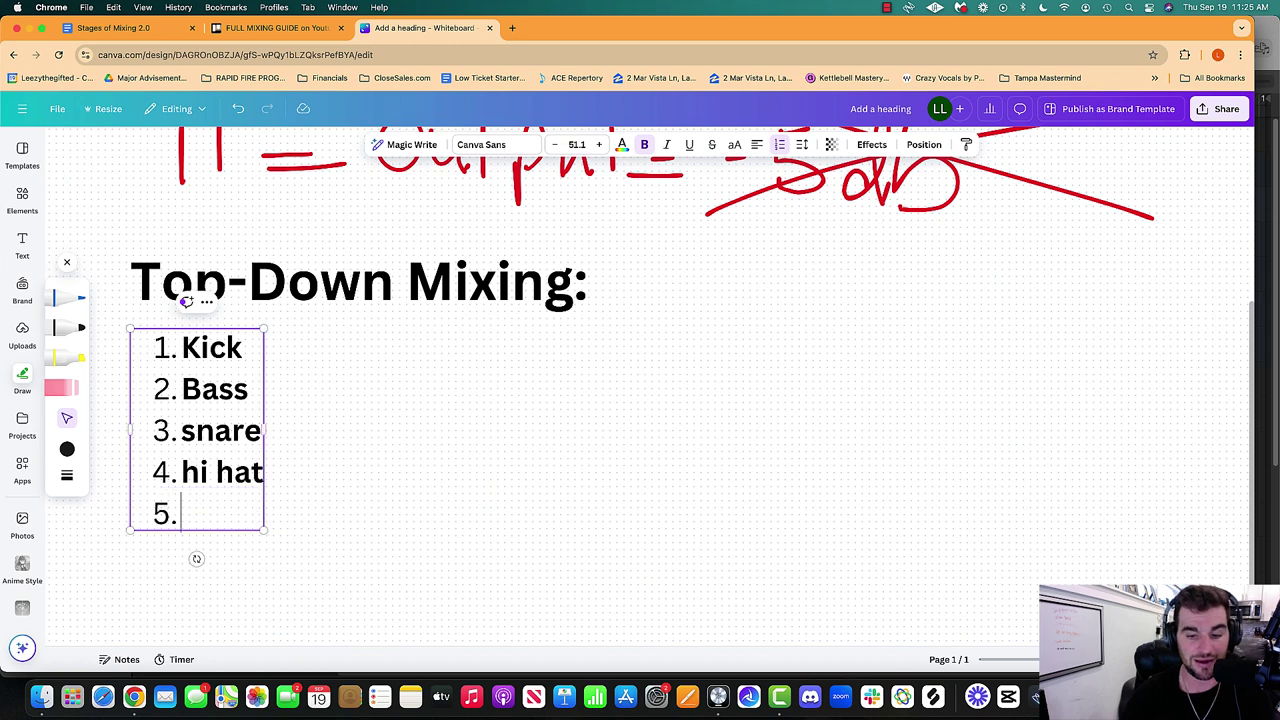
{"action": "type", "text": "open hat"}
{"action": "key", "text": "Return"}
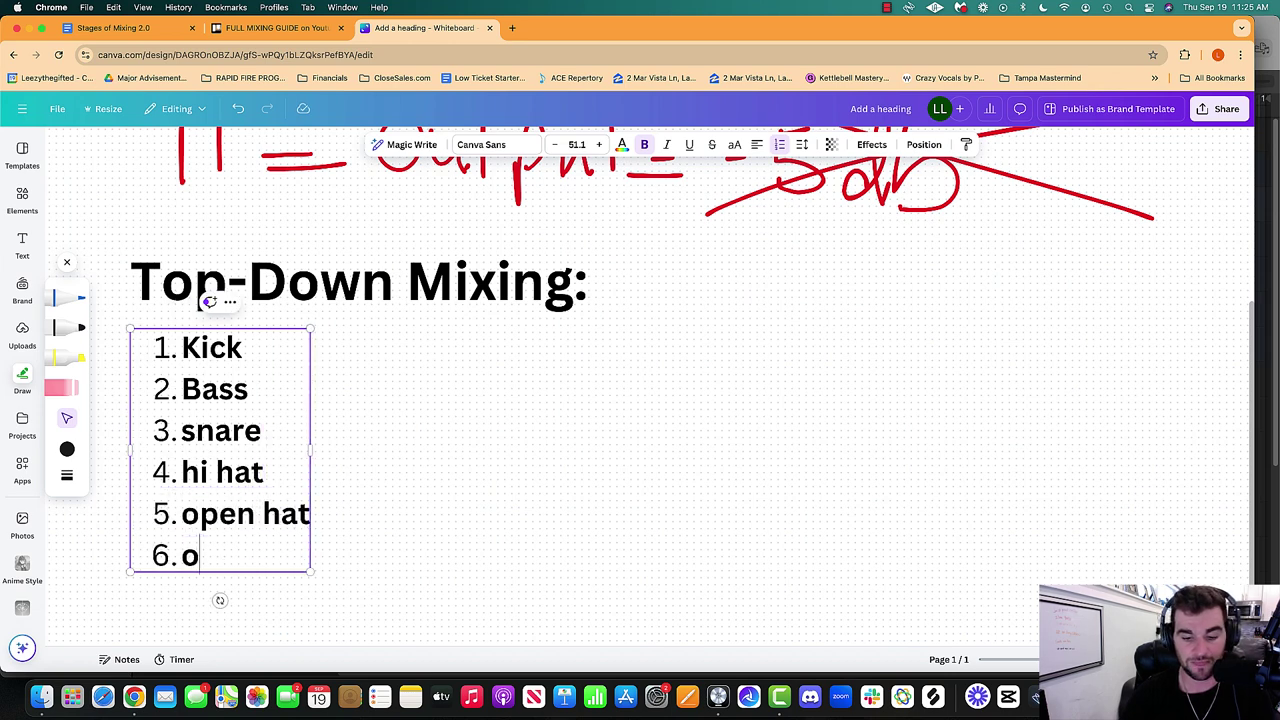
Add other percussions, Melody instruments, Lead vocal and Background vocal to finish the list.
{"action": "type", "text": "other percussi"}
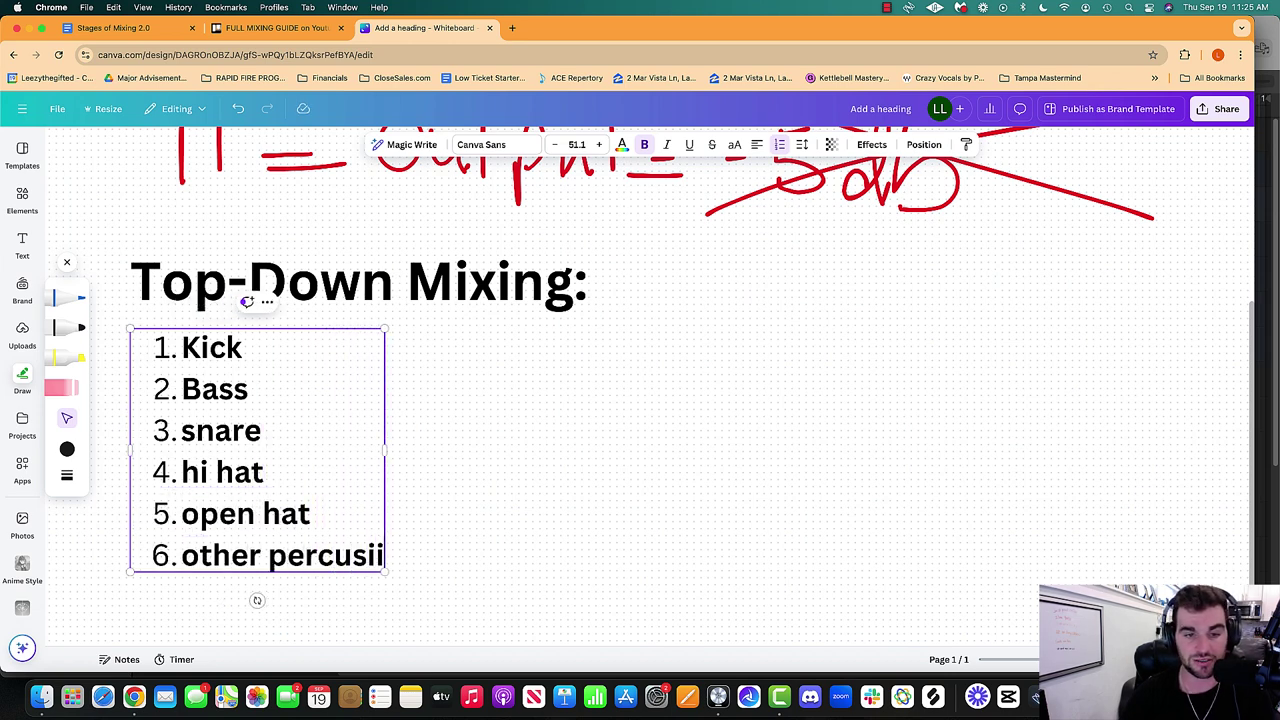
{"action": "type", "text": "ons"}
{"action": "key", "text": "Return"}
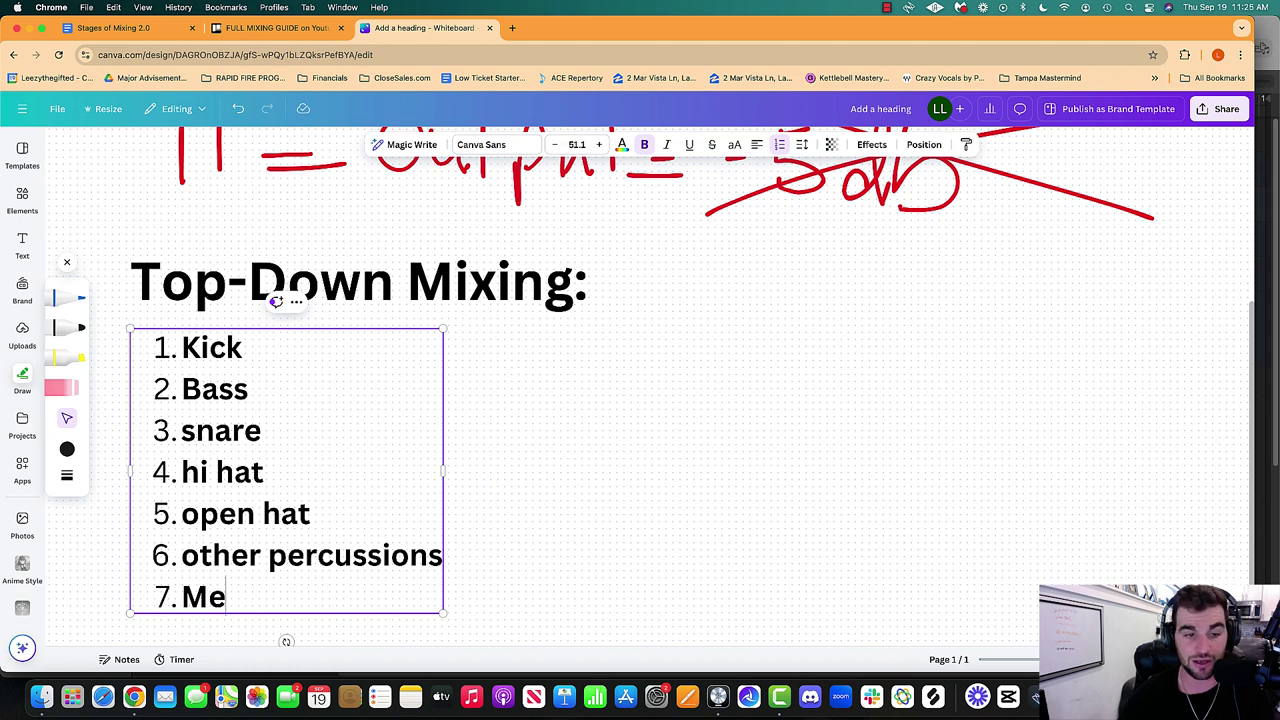
{"action": "type", "text": "Melody instru"}
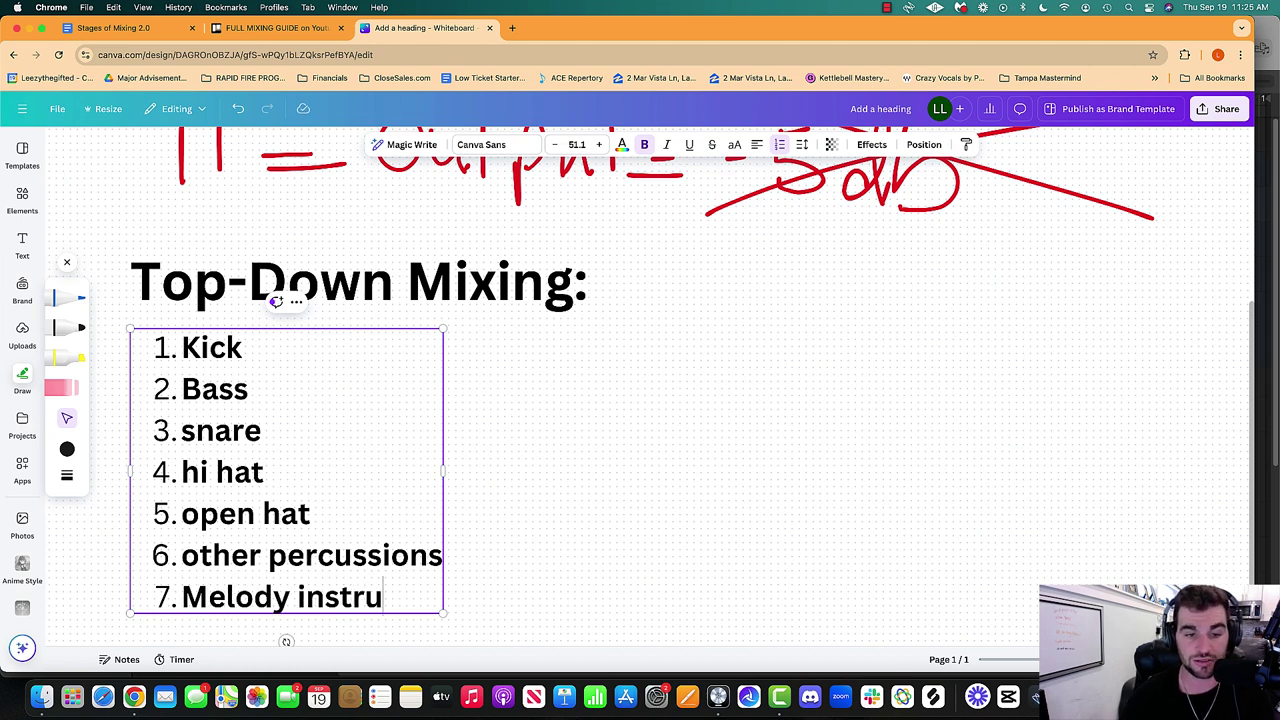
{"action": "type", "text": "ments"}
{"action": "key", "text": "Return"}
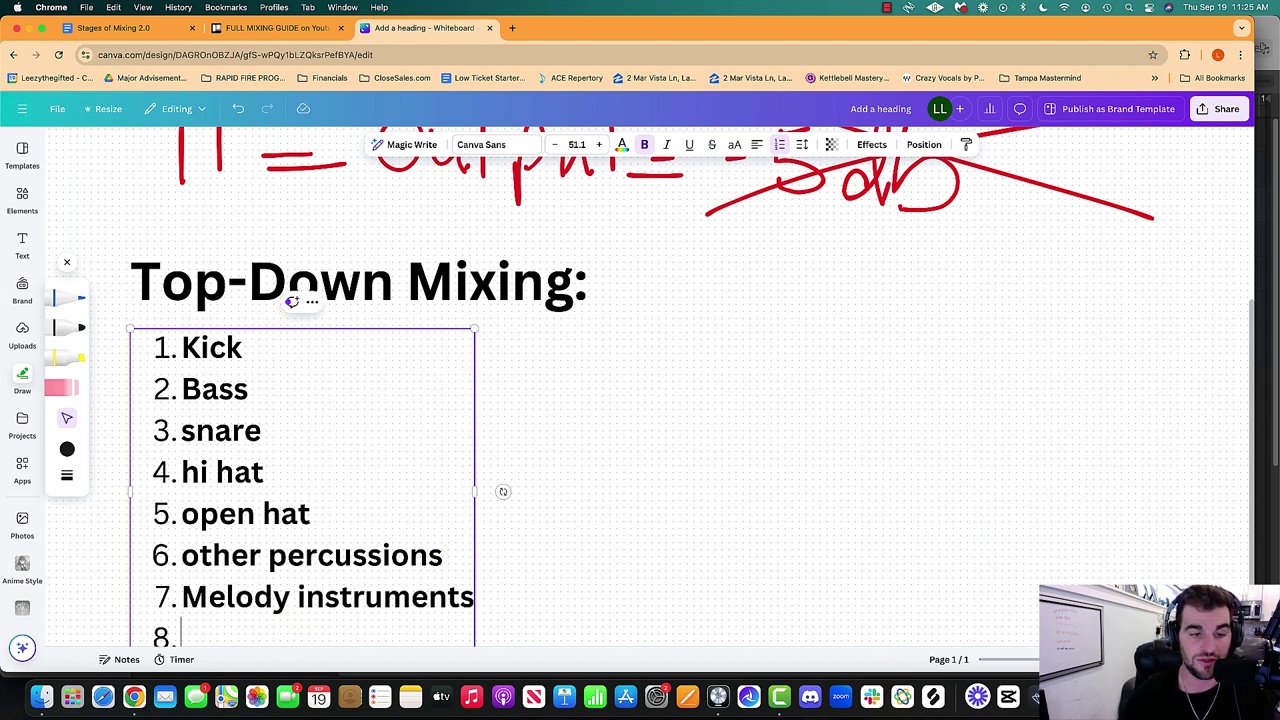
{"action": "scroll", "coordinate": [305, 340], "scroll_direction": "down", "scroll_amount": 2}
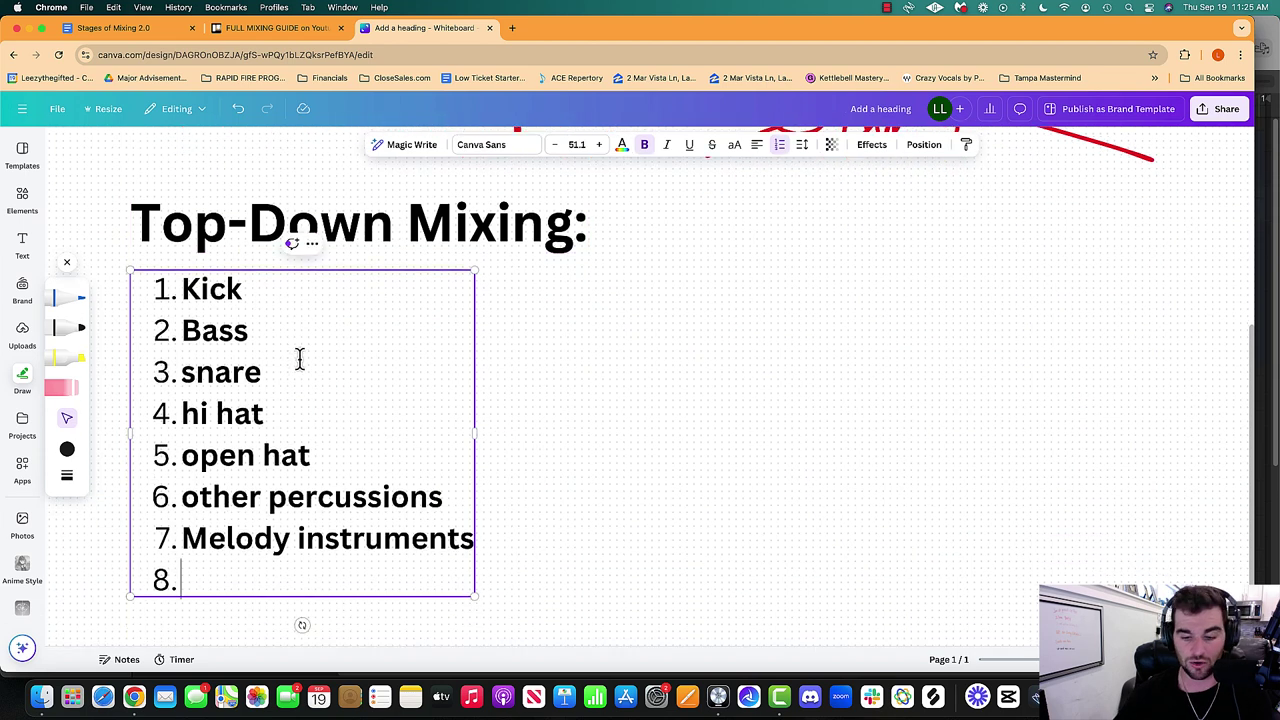
{"action": "type", "text": "Lead voc"}
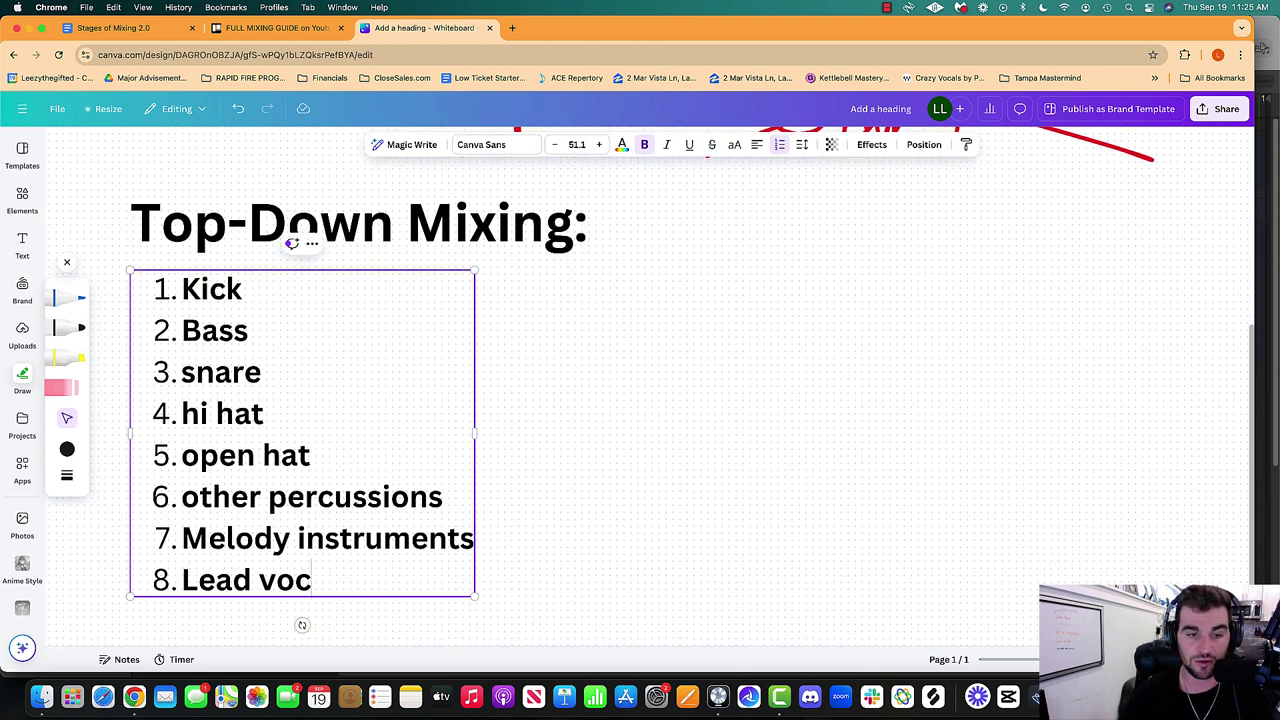
{"action": "type", "text": "al"}
{"action": "key", "text": "Return"}
{"action": "type", "text": "Backgrou"}
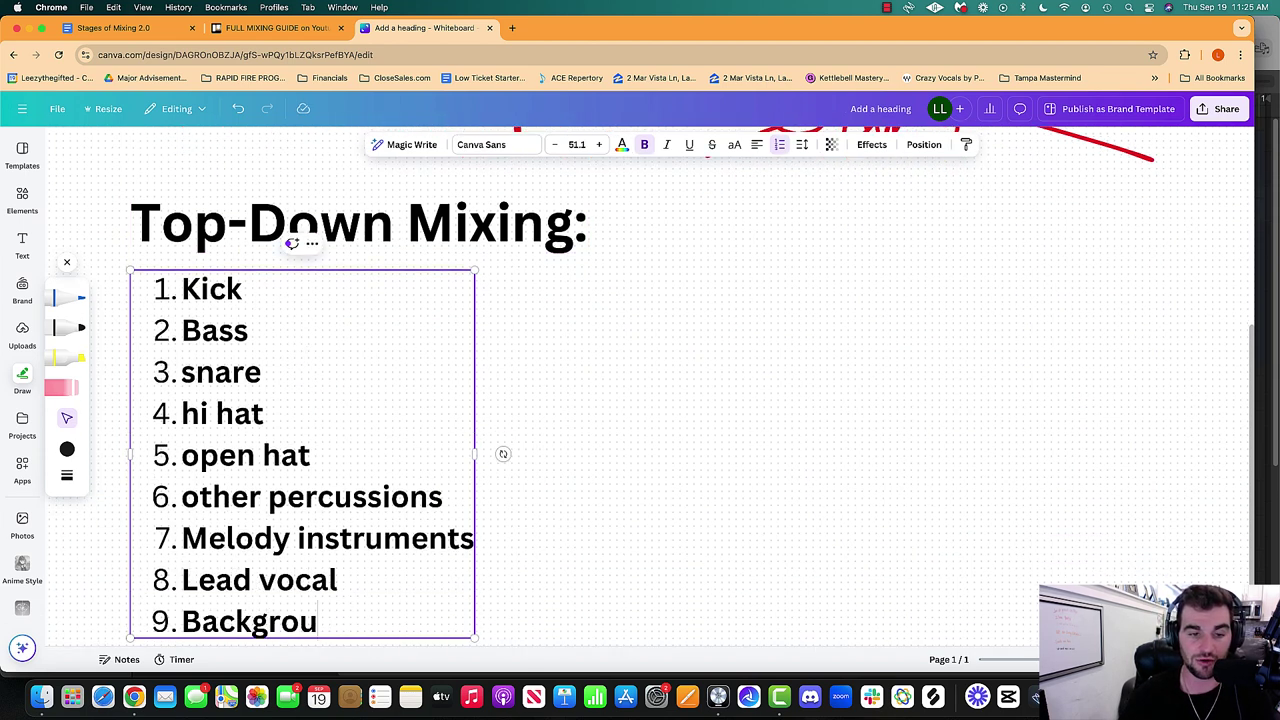
{"action": "type", "text": "nd vocal"}
{"action": "left_click", "coordinate": [668, 395]}
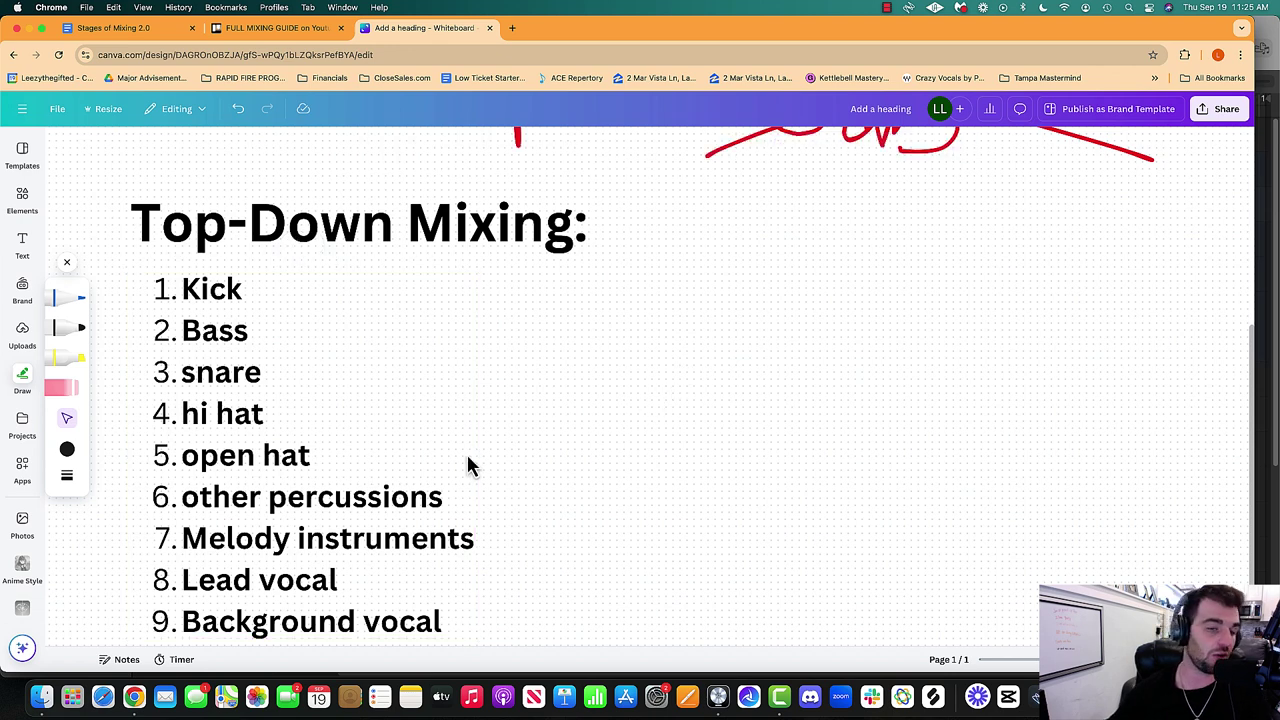
Draw a black bracket around items 1–7 with an arrow pointing right.
{"action": "scroll", "coordinate": [391, 380], "scroll_direction": "down", "scroll_amount": 2}
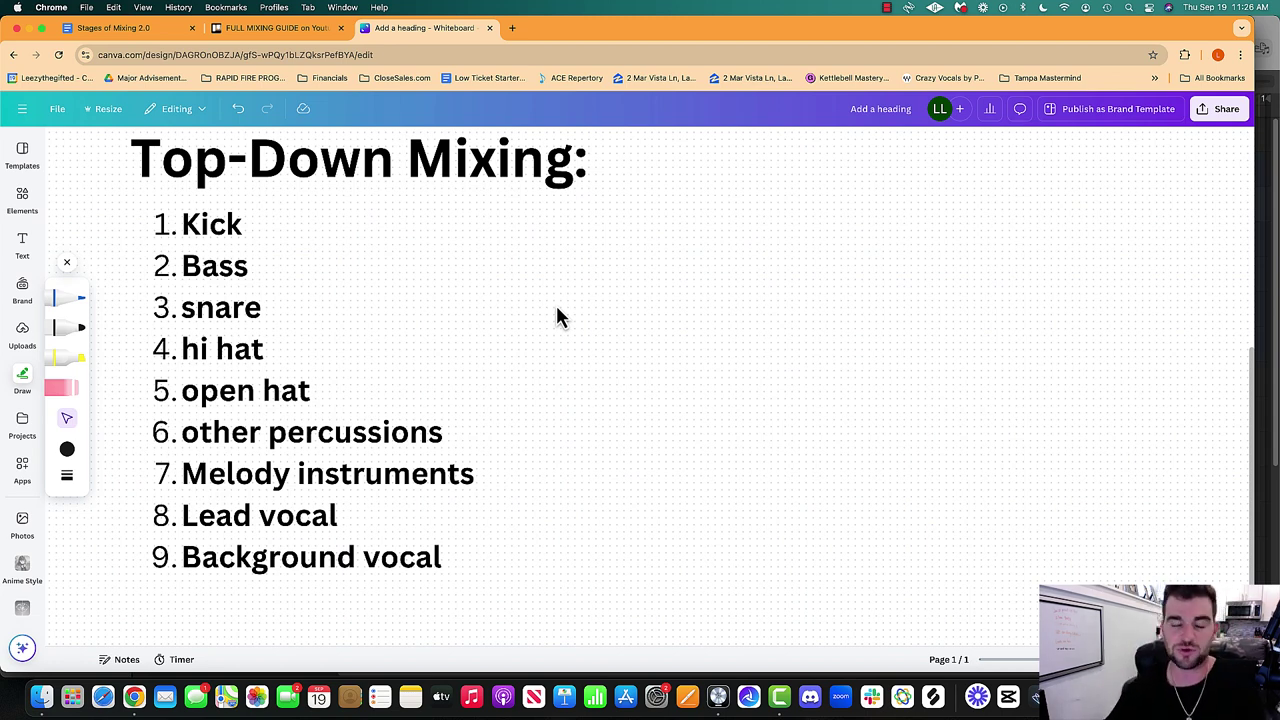
{"action": "left_click", "coordinate": [53, 333]}
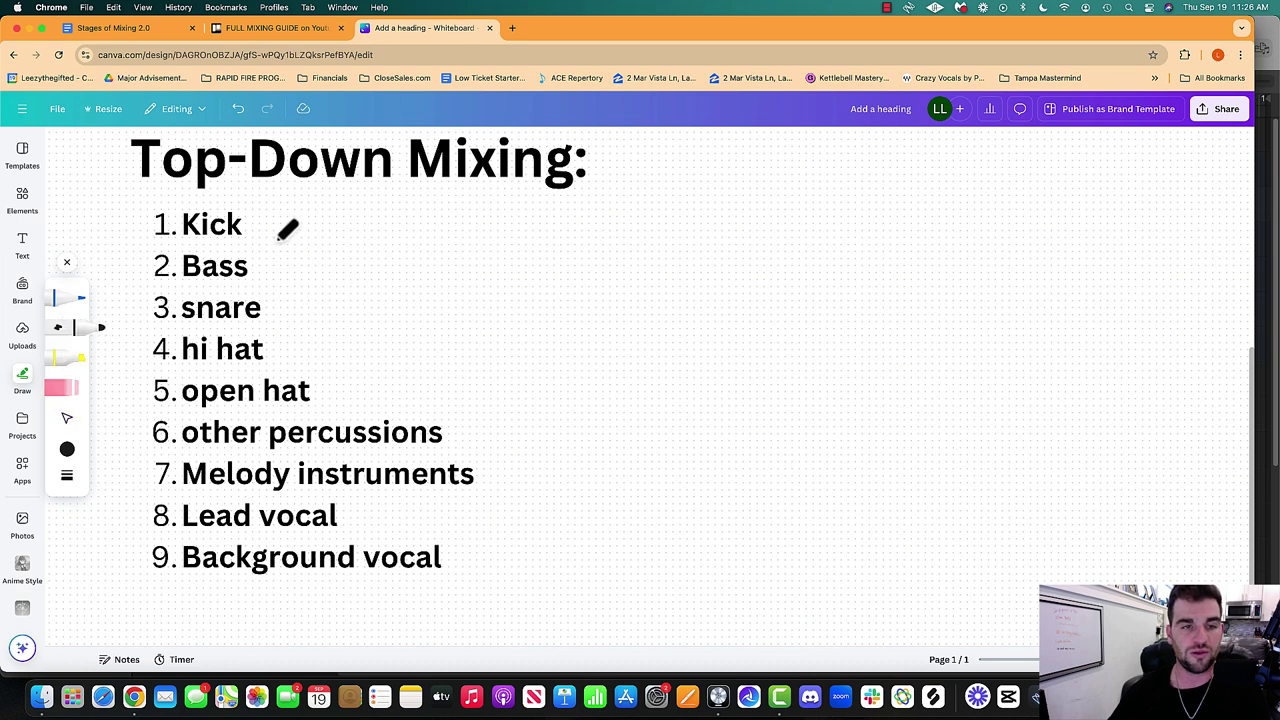
{"action": "left_click_drag", "start_coordinate": [276, 222], "coordinate": [491, 249]}
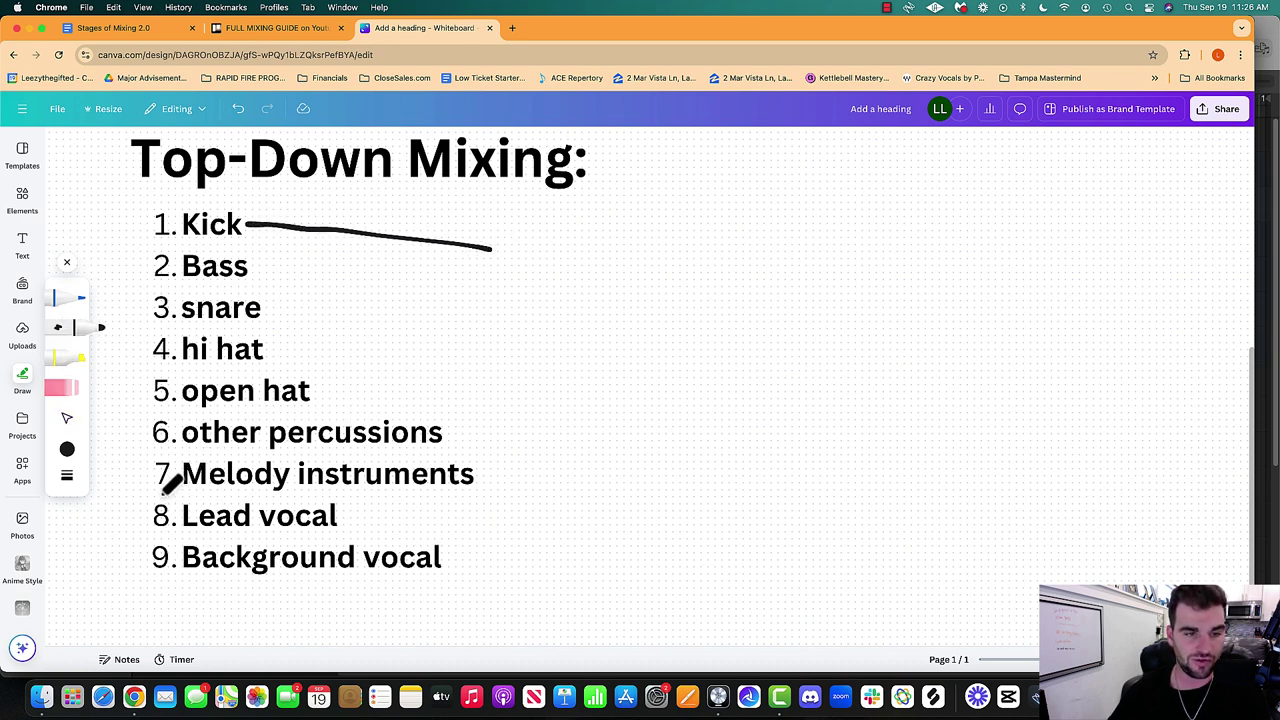
{"action": "mouse_move", "coordinate": [160, 490]}
{"action": "left_mouse_down"}
{"action": "mouse_move", "coordinate": [518, 493]}
{"action": "mouse_move", "coordinate": [556, 292]}
{"action": "mouse_move", "coordinate": [540, 242]}
{"action": "mouse_move", "coordinate": [482, 249]}
{"action": "left_mouse_up"}
{"action": "mouse_move", "coordinate": [545, 367]}
{"action": "left_mouse_down"}
{"action": "mouse_move", "coordinate": [705, 365]}
{"action": "mouse_move", "coordinate": [670, 392]}
{"action": "left_mouse_up"}
Handwrite EQ and Compress at the end of the arrow.
{"action": "left_click_drag", "start_coordinate": [738, 272], "coordinate": [834, 271]}
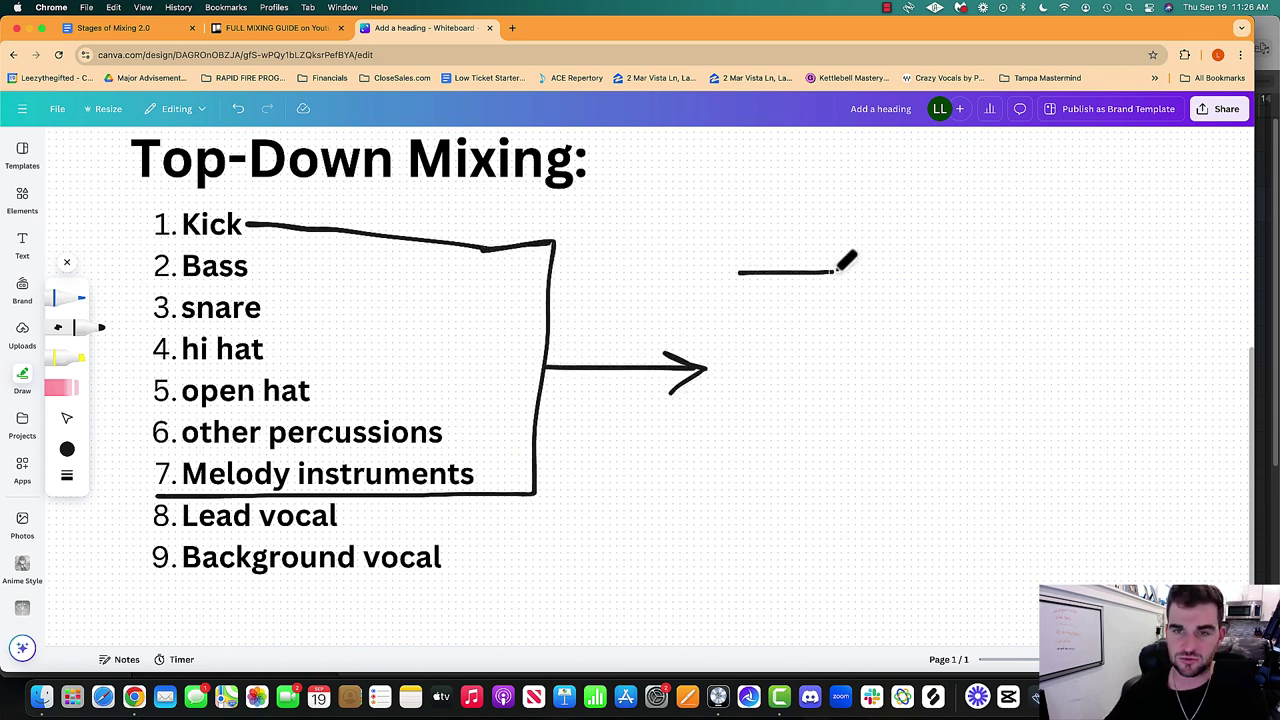
{"action": "mouse_move", "coordinate": [740, 272]}
{"action": "left_mouse_down"}
{"action": "mouse_move", "coordinate": [746, 342]}
{"action": "mouse_move", "coordinate": [815, 344]}
{"action": "left_mouse_up"}
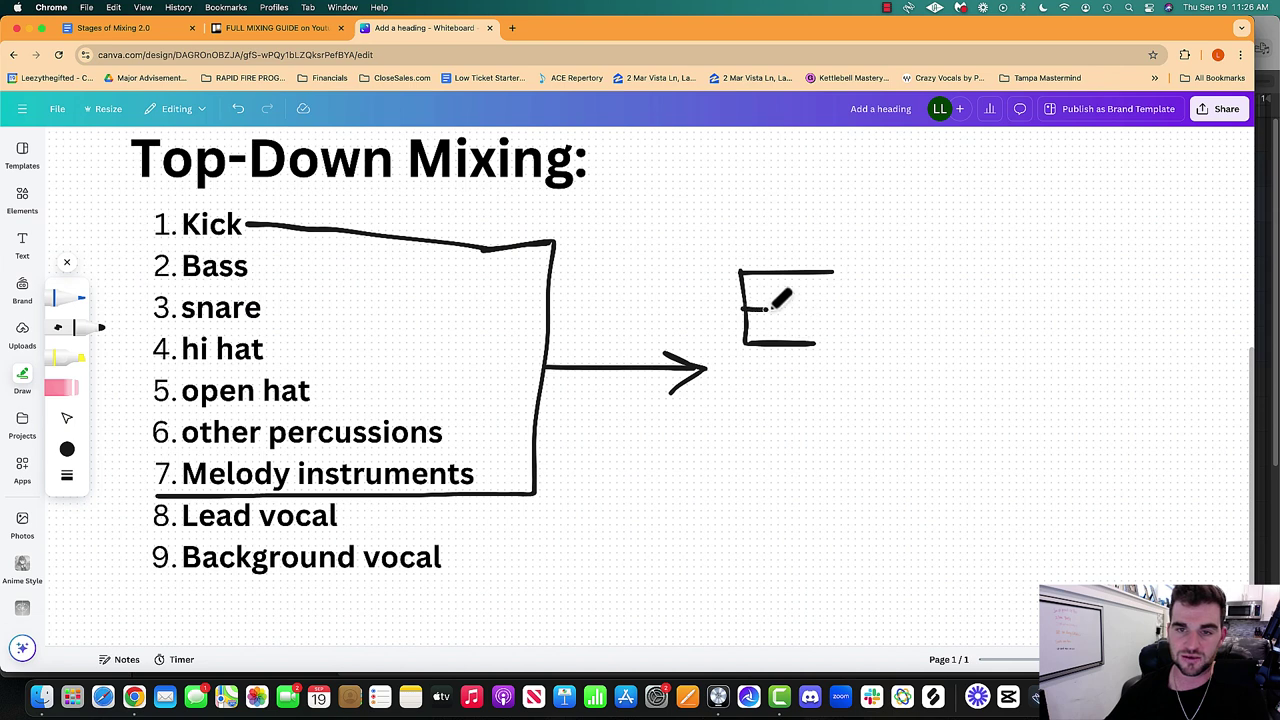
{"action": "mouse_move", "coordinate": [884, 277]}
{"action": "left_mouse_down"}
{"action": "mouse_move", "coordinate": [923, 316]}
{"action": "mouse_move", "coordinate": [888, 279]}
{"action": "left_mouse_up"}
{"action": "left_click_drag", "start_coordinate": [880, 325], "coordinate": [915, 370]}
{"action": "mouse_move", "coordinate": [744, 403]}
{"action": "left_mouse_down"}
{"action": "mouse_move", "coordinate": [816, 464]}
{"action": "mouse_move", "coordinate": [828, 440]}
{"action": "mouse_move", "coordinate": [852, 445]}
{"action": "mouse_move", "coordinate": [862, 468]}
{"action": "mouse_move", "coordinate": [938, 433]}
{"action": "mouse_move", "coordinate": [958, 482]}
{"action": "left_mouse_up"}
{"action": "left_click", "coordinate": [66, 328]}
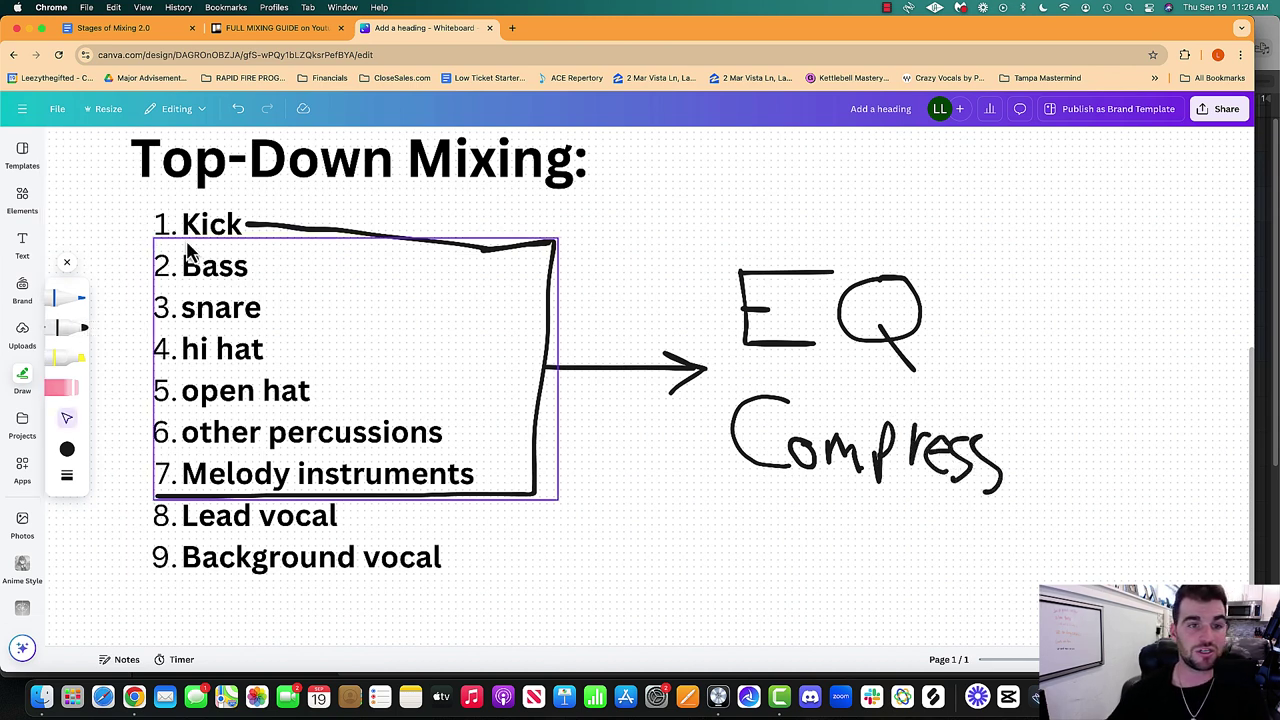
In Logic Pro, solo the KICK VERSES_BIP track exclusively, dropping the snare and 808.
{"action": "key", "text": "super+Tab"}
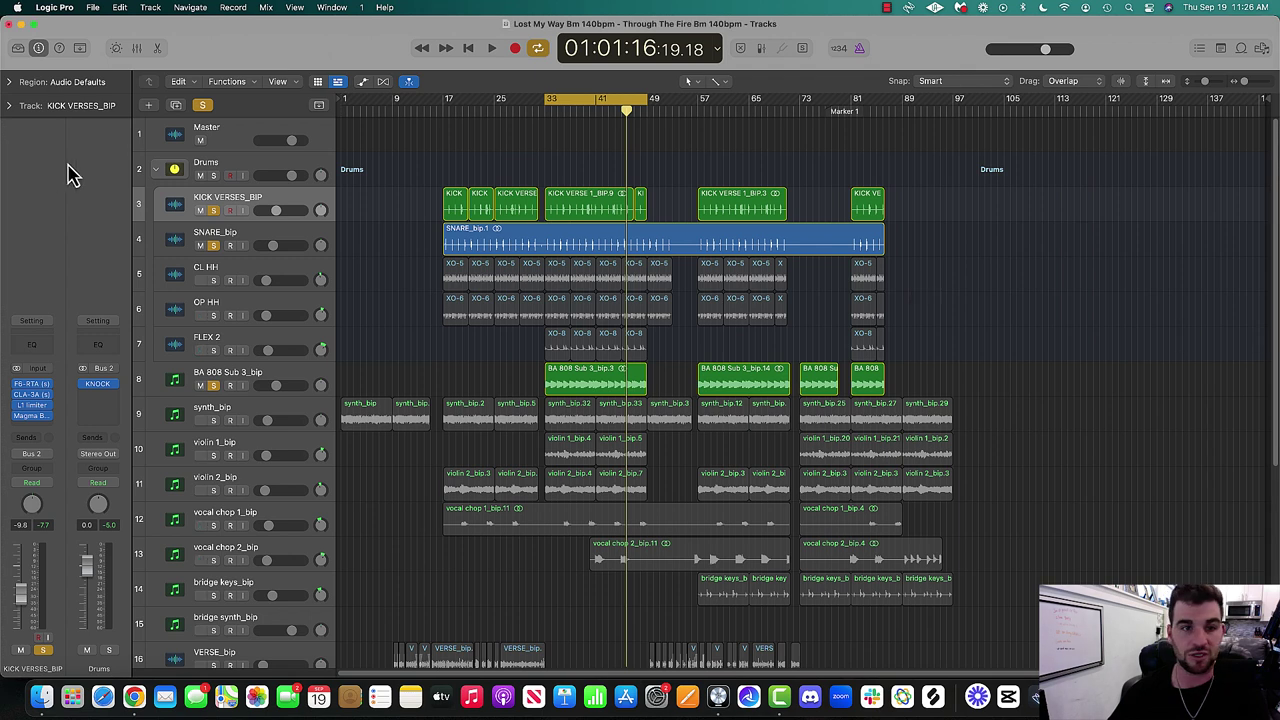
{"action": "left_click", "coordinate": [257, 206]}
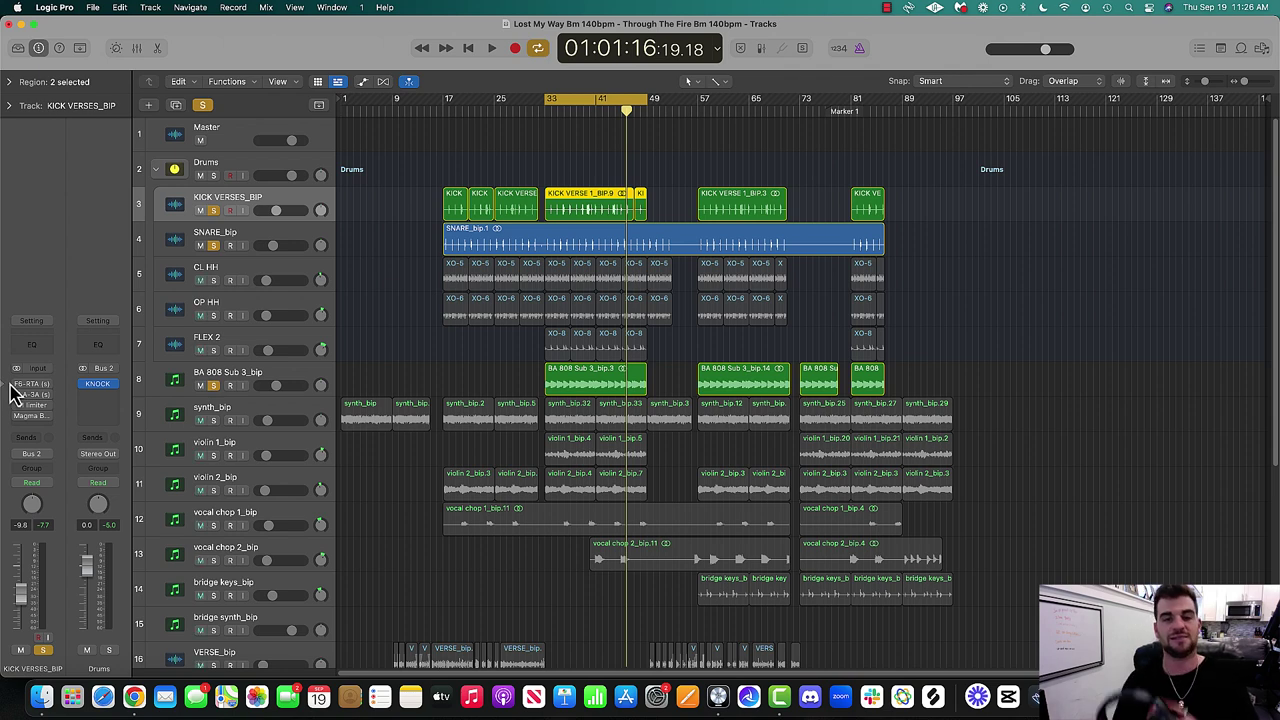
{"action": "key", "text": "ctrl+m"}
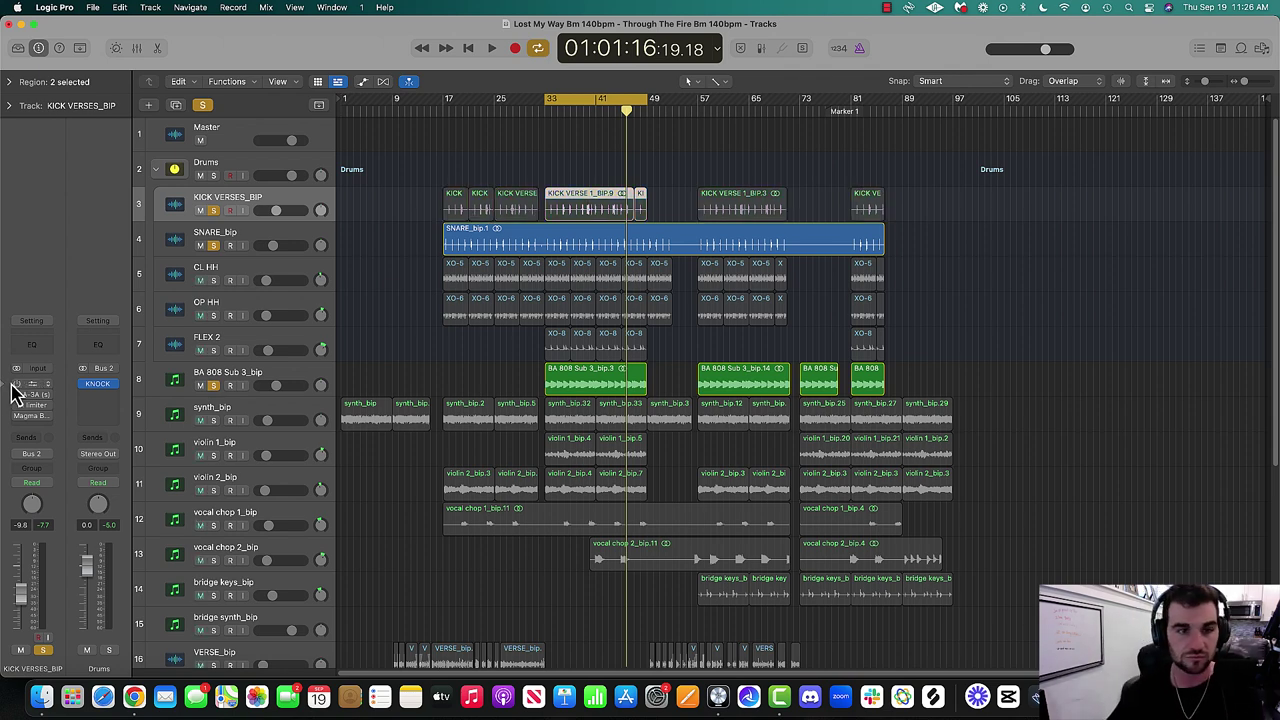
{"action": "left_click", "coordinate": [204, 106]}
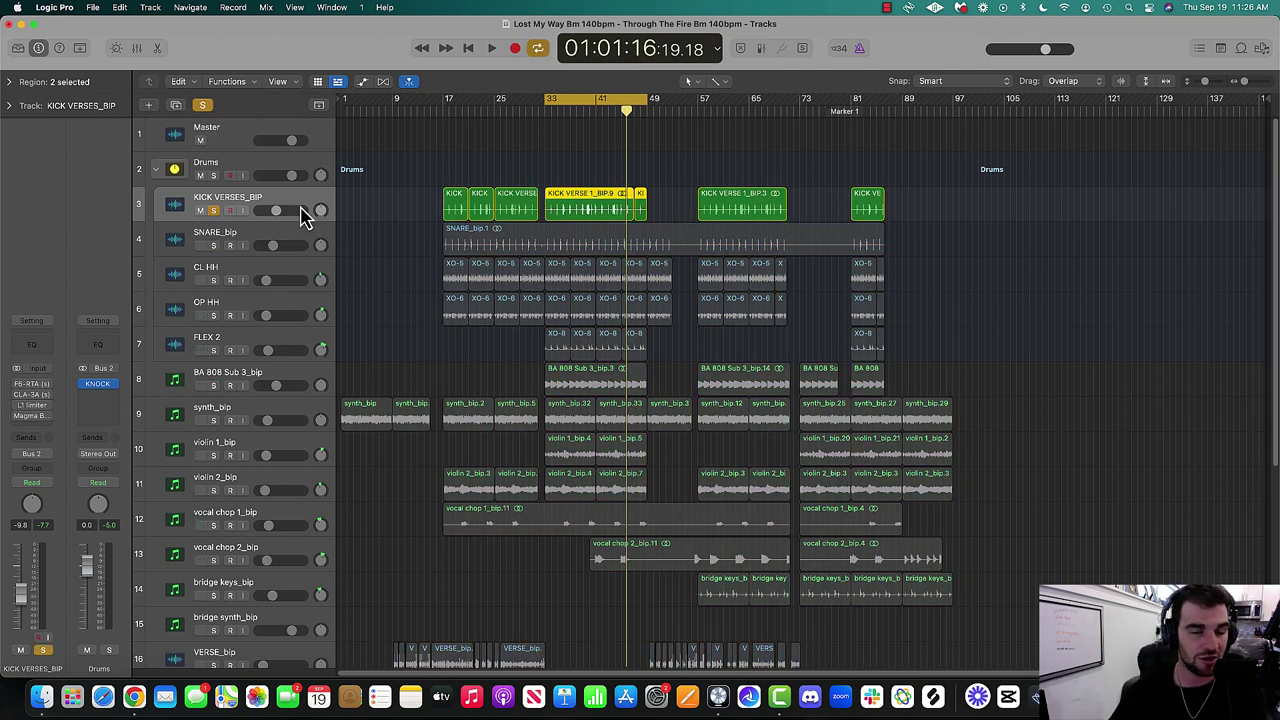
{"action": "key", "text": "ctrl+Up"}
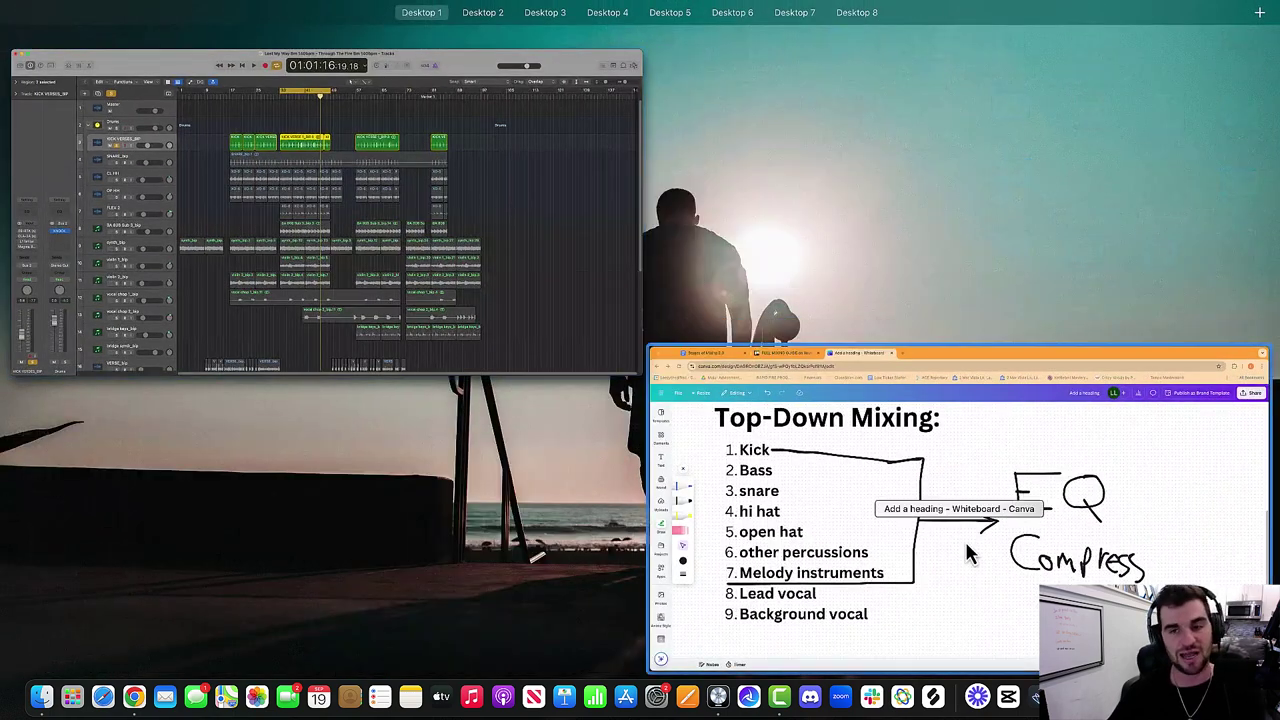
Handwrite VOLUME above EQ and number it 1.
{"action": "left_click", "coordinate": [963, 514]}
{"action": "left_click", "coordinate": [58, 333]}
{"action": "mouse_move", "coordinate": [714, 192]}
{"action": "left_mouse_down"}
{"action": "mouse_move", "coordinate": [762, 228]}
{"action": "mouse_move", "coordinate": [780, 183]}
{"action": "mouse_move", "coordinate": [798, 181]}
{"action": "mouse_move", "coordinate": [862, 225]}
{"action": "mouse_move", "coordinate": [900, 178]}
{"action": "mouse_move", "coordinate": [955, 232]}
{"action": "mouse_move", "coordinate": [998, 241]}
{"action": "mouse_move", "coordinate": [1000, 214]}
{"action": "left_mouse_up"}
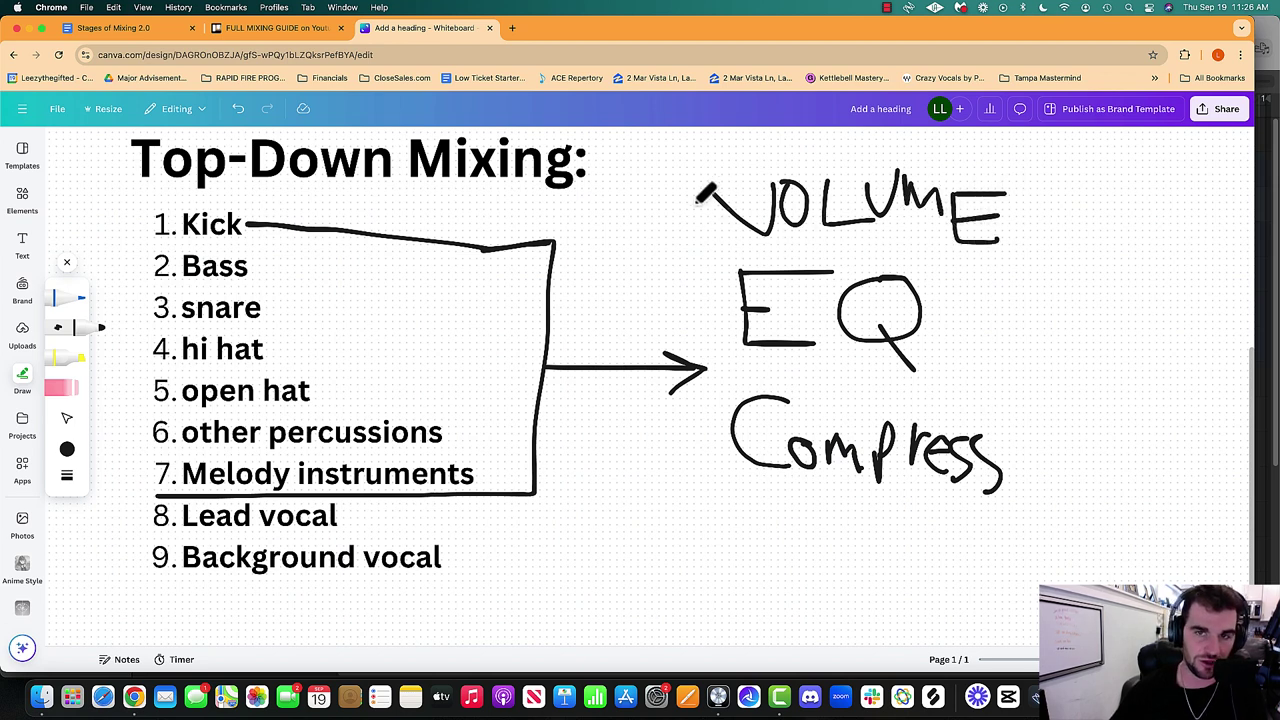
{"action": "left_click_drag", "start_coordinate": [674, 207], "coordinate": [684, 240]}
{"action": "left_click", "coordinate": [698, 226]}
Number EQ 2 and Compress 3, and add '4 (opt) FX' below.
{"action": "left_click_drag", "start_coordinate": [676, 292], "coordinate": [702, 326]}
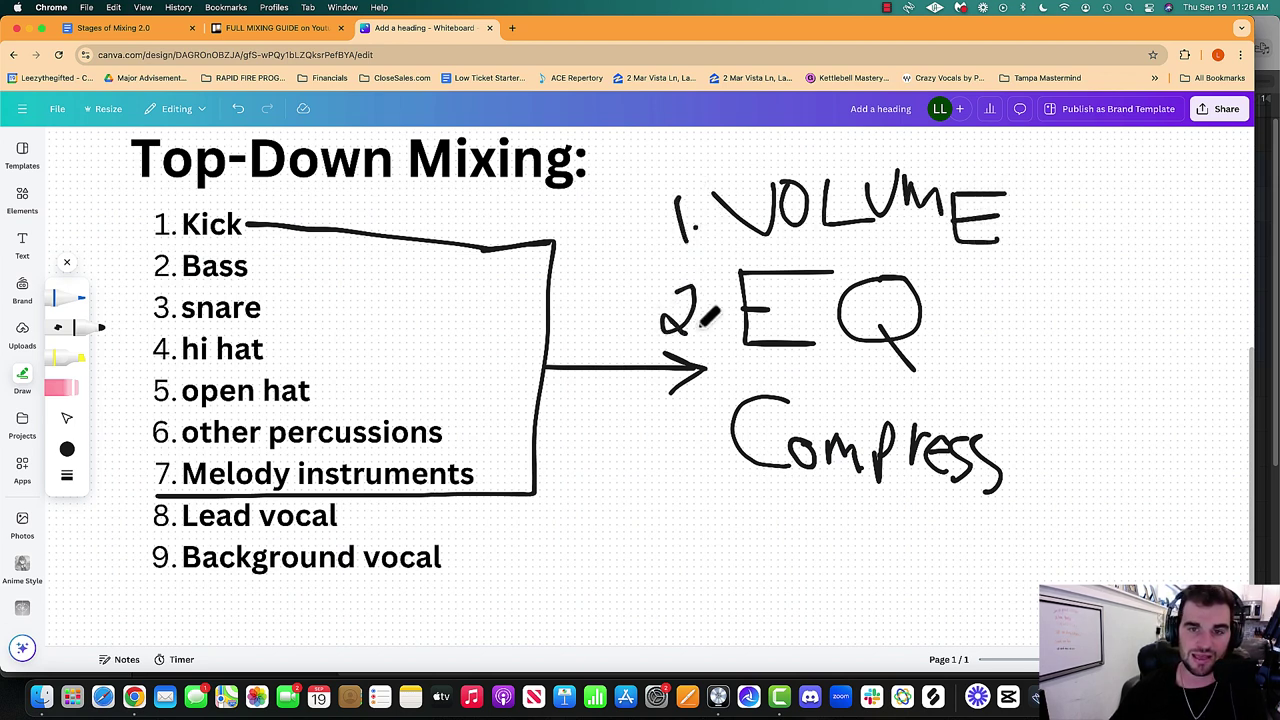
{"action": "left_click", "coordinate": [697, 456]}
{"action": "mouse_move", "coordinate": [672, 430]}
{"action": "left_mouse_down"}
{"action": "mouse_move", "coordinate": [646, 462]}
{"action": "mouse_move", "coordinate": [685, 533]}
{"action": "mouse_move", "coordinate": [664, 572]}
{"action": "left_mouse_up"}
{"action": "left_click_drag", "start_coordinate": [698, 522], "coordinate": [705, 568]}
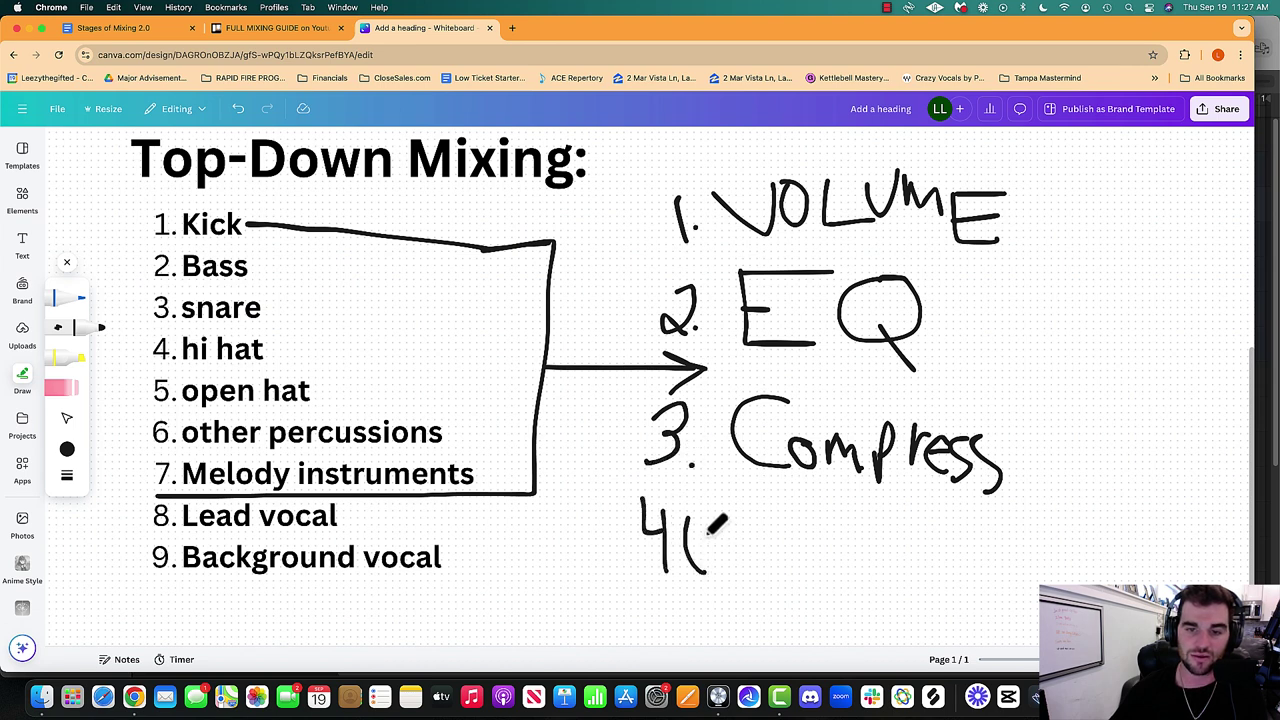
{"action": "mouse_move", "coordinate": [716, 523]}
{"action": "left_mouse_down"}
{"action": "mouse_move", "coordinate": [734, 578]}
{"action": "mouse_move", "coordinate": [740, 548]}
{"action": "mouse_move", "coordinate": [756, 570]}
{"action": "left_mouse_up"}
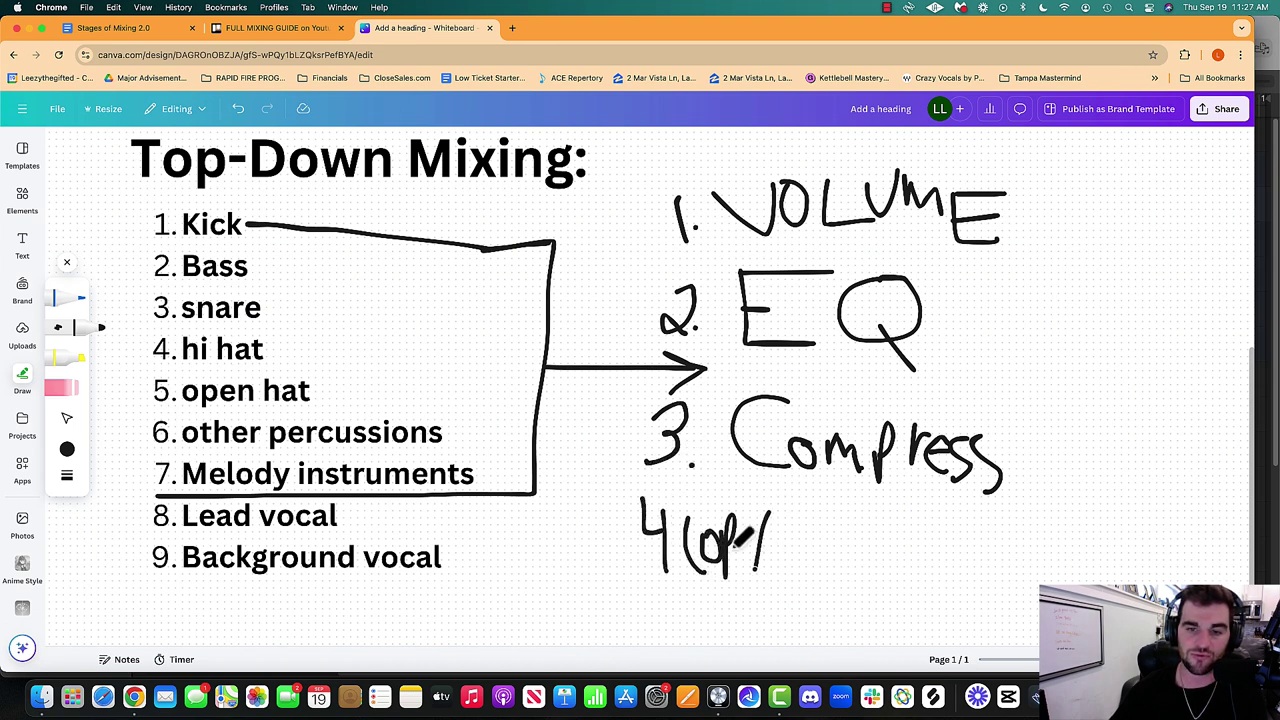
{"action": "left_click_drag", "start_coordinate": [778, 503], "coordinate": [798, 600]}
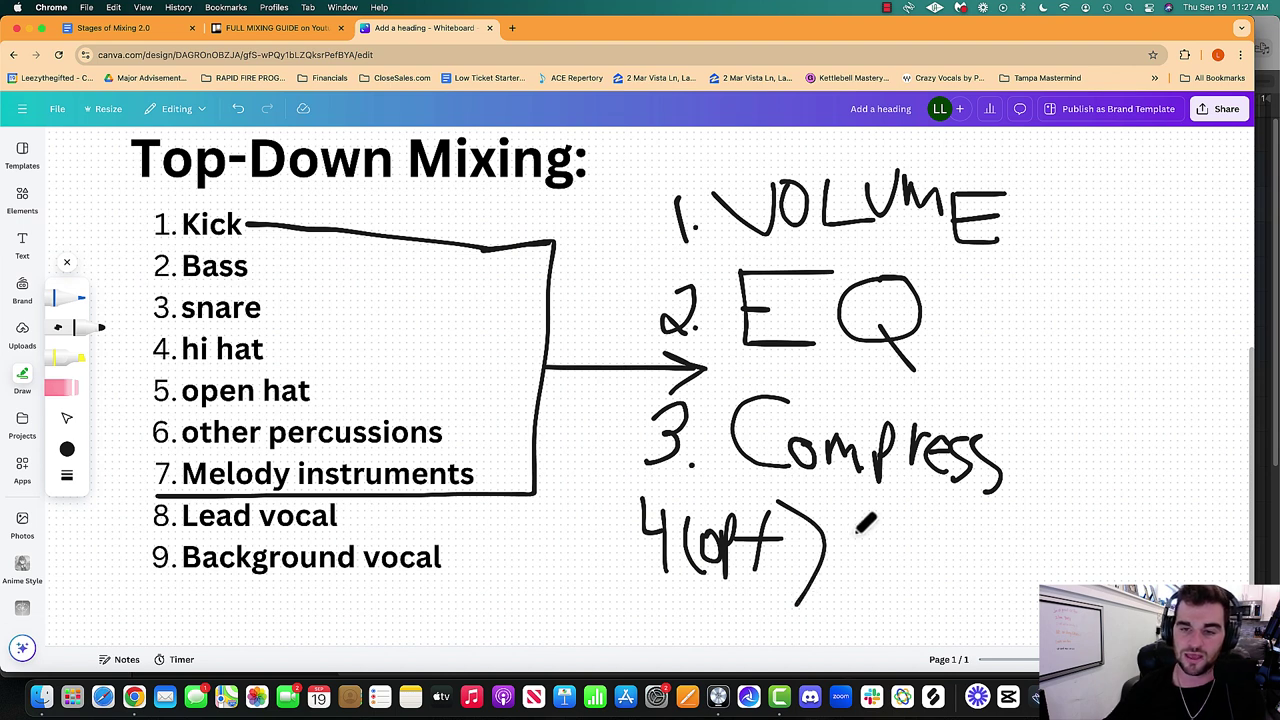
{"action": "mouse_move", "coordinate": [843, 524]}
{"action": "left_mouse_down"}
{"action": "mouse_move", "coordinate": [910, 528]}
{"action": "mouse_move", "coordinate": [852, 607]}
{"action": "mouse_move", "coordinate": [878, 575]}
{"action": "mouse_move", "coordinate": [946, 594]}
{"action": "left_mouse_up"}
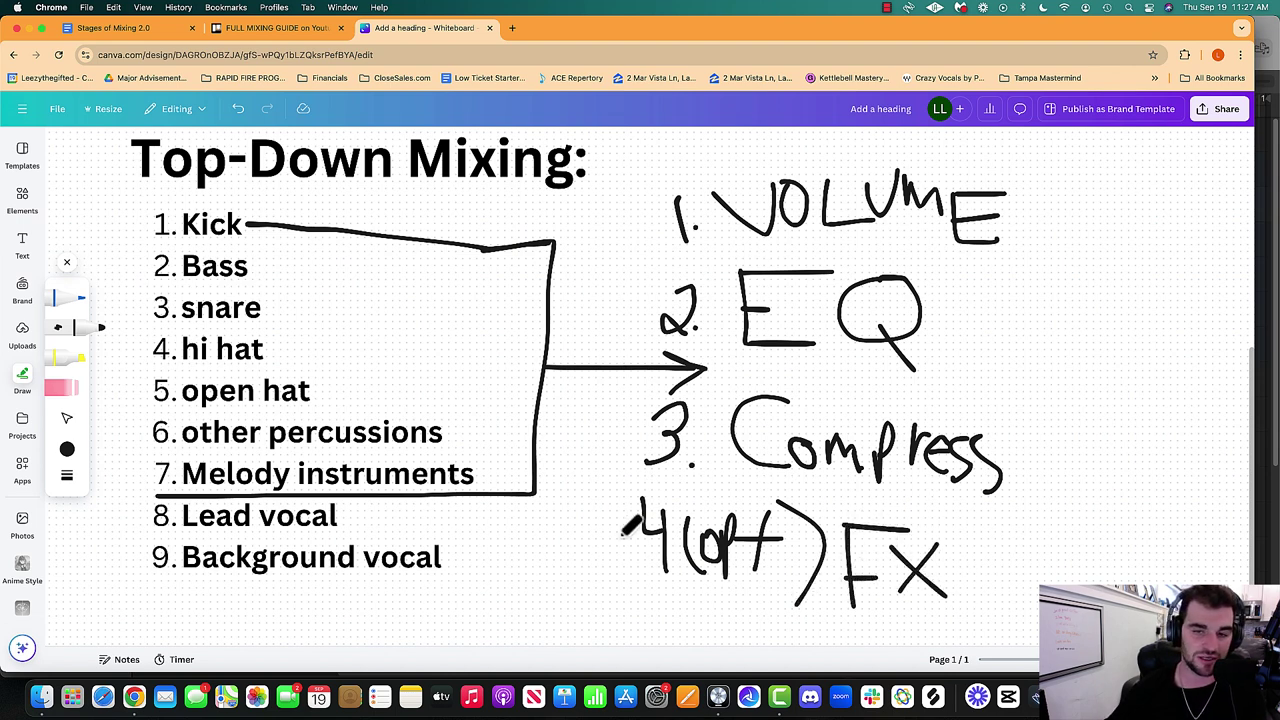
{"action": "key", "text": "ctrl+Up"}
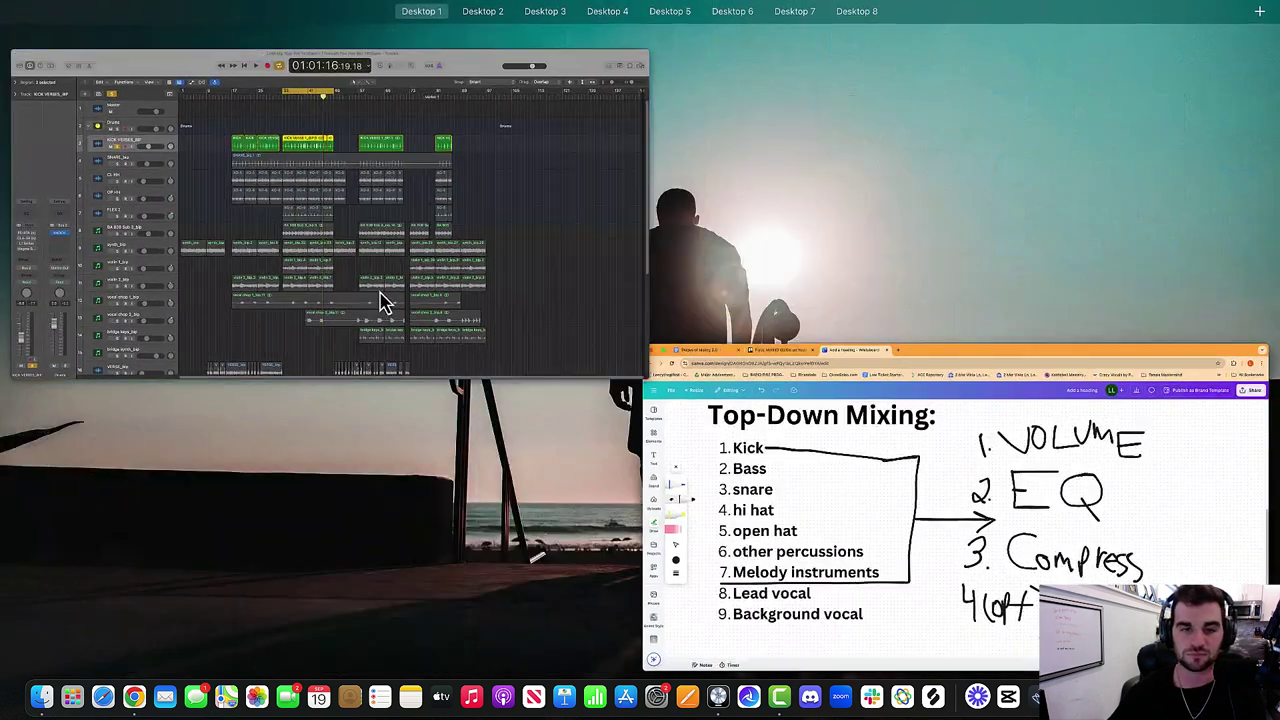
Play the mix while reviewing the kick's F6-RTA and CLA-3A plugins.
{"action": "left_click", "coordinate": [382, 301]}
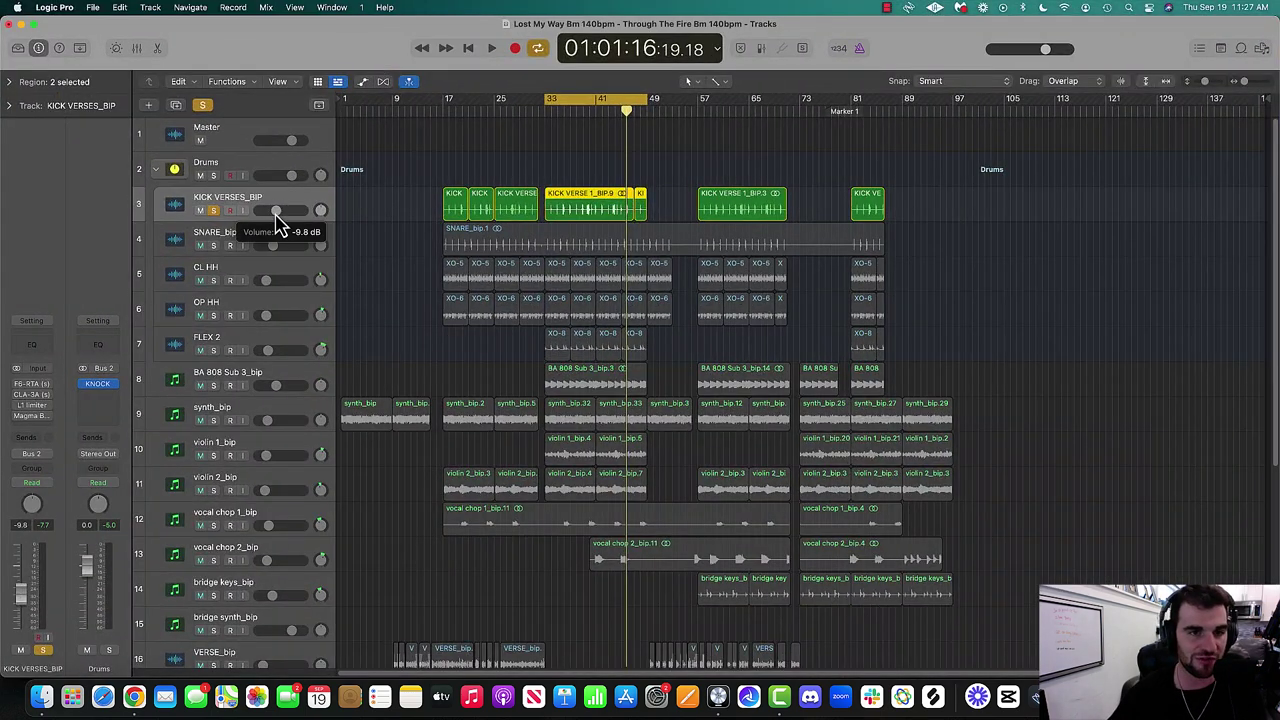
{"action": "key", "text": "space"}
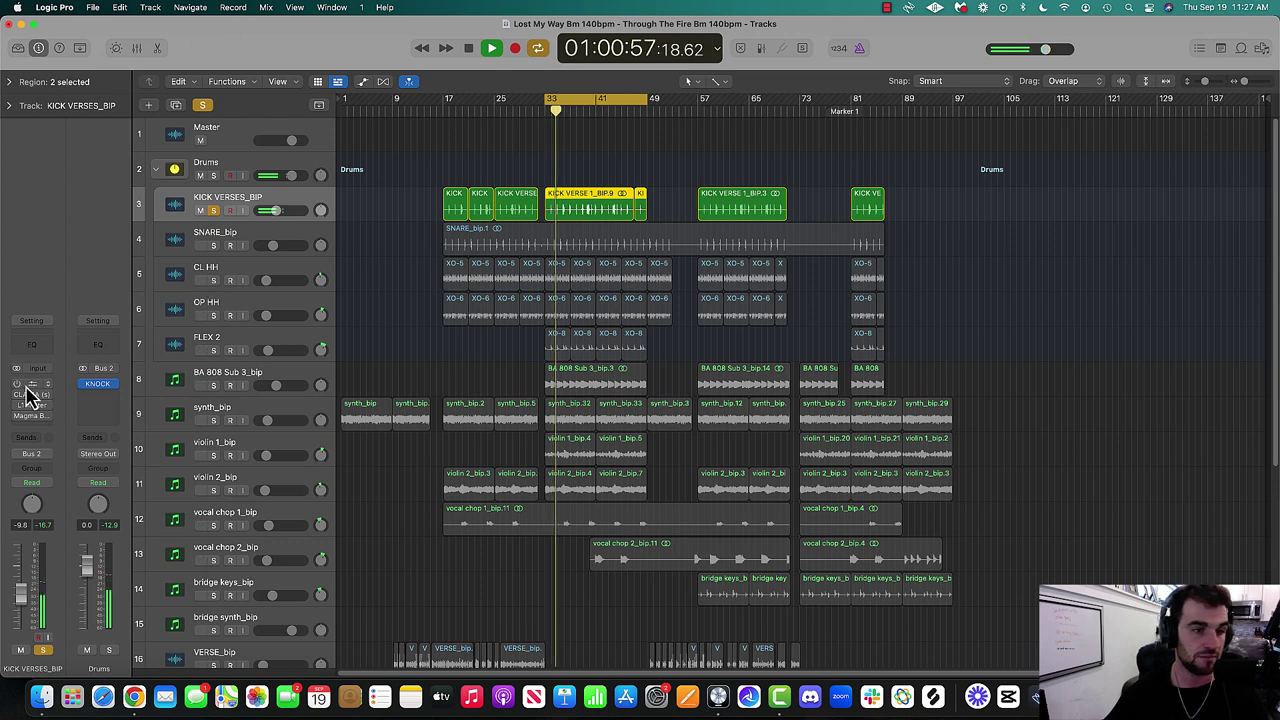
{"action": "left_click", "coordinate": [24, 385]}
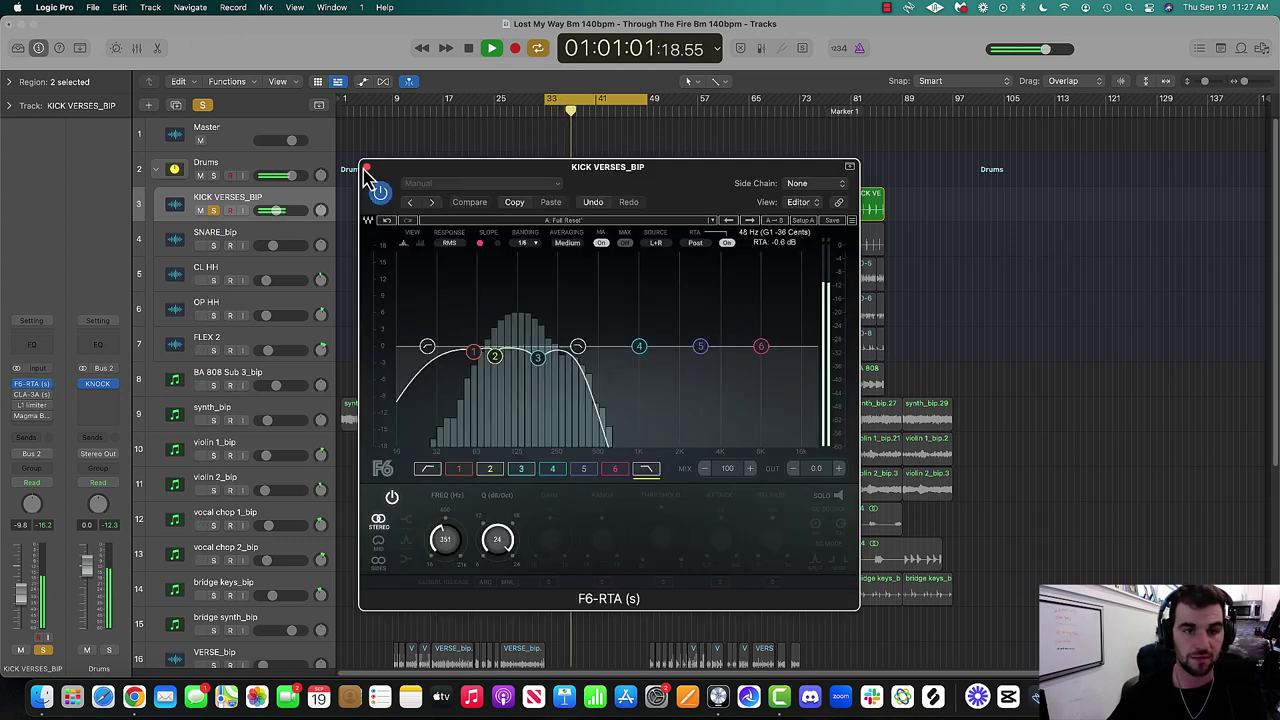
{"action": "left_click", "coordinate": [366, 167]}
{"action": "left_click", "coordinate": [32, 395]}
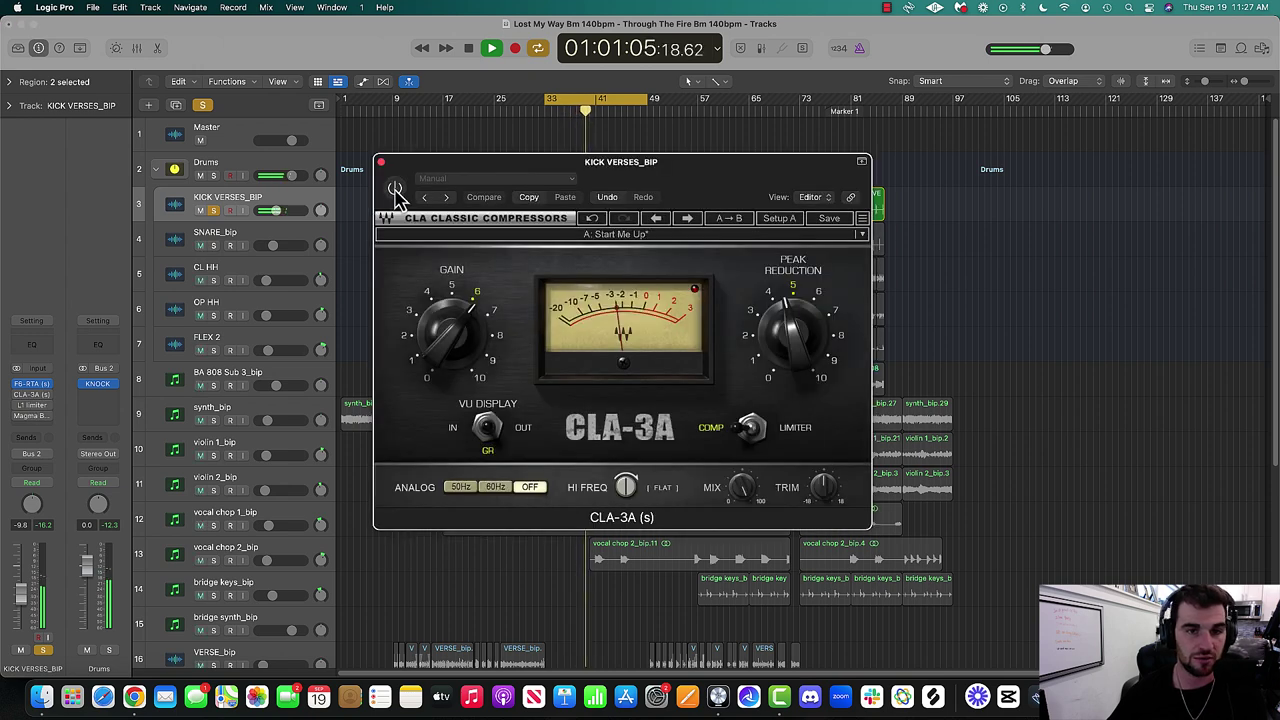
{"action": "left_click", "coordinate": [377, 162]}
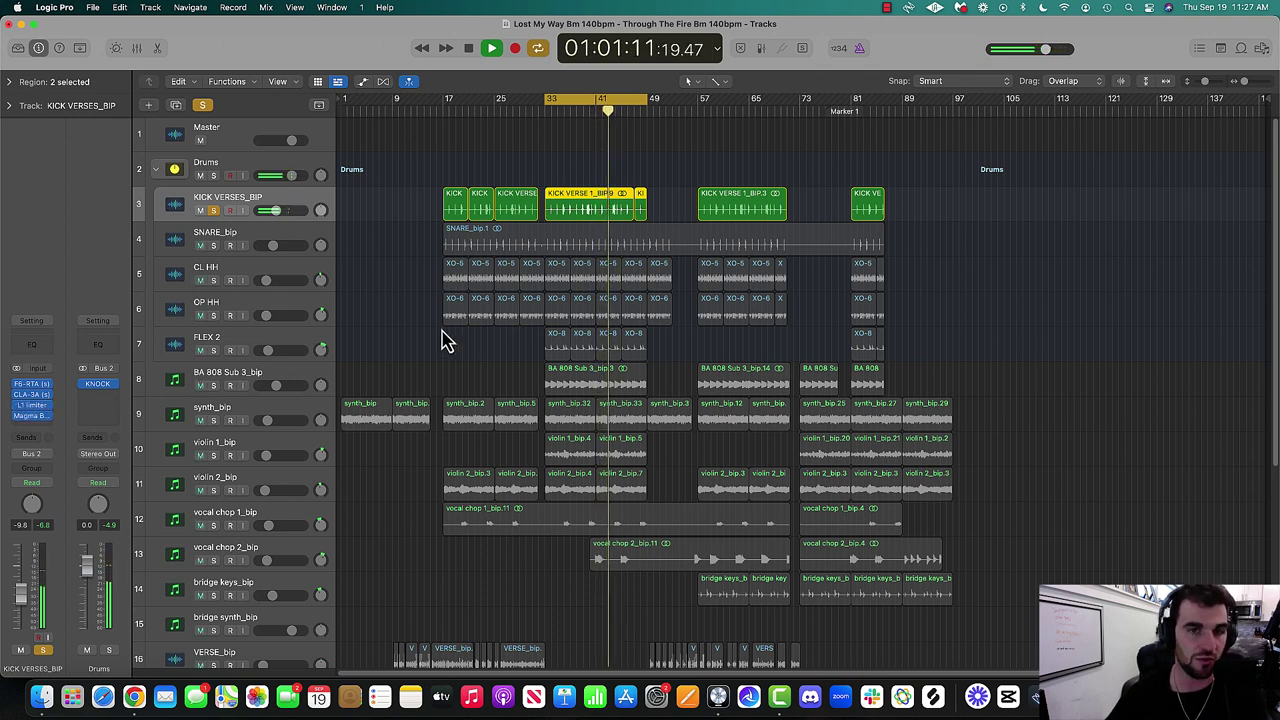
{"action": "key", "text": "space"}
Clear all solos, then solo the 808 bass and kick and play from bar 33.
{"action": "left_click", "coordinate": [203, 106]}
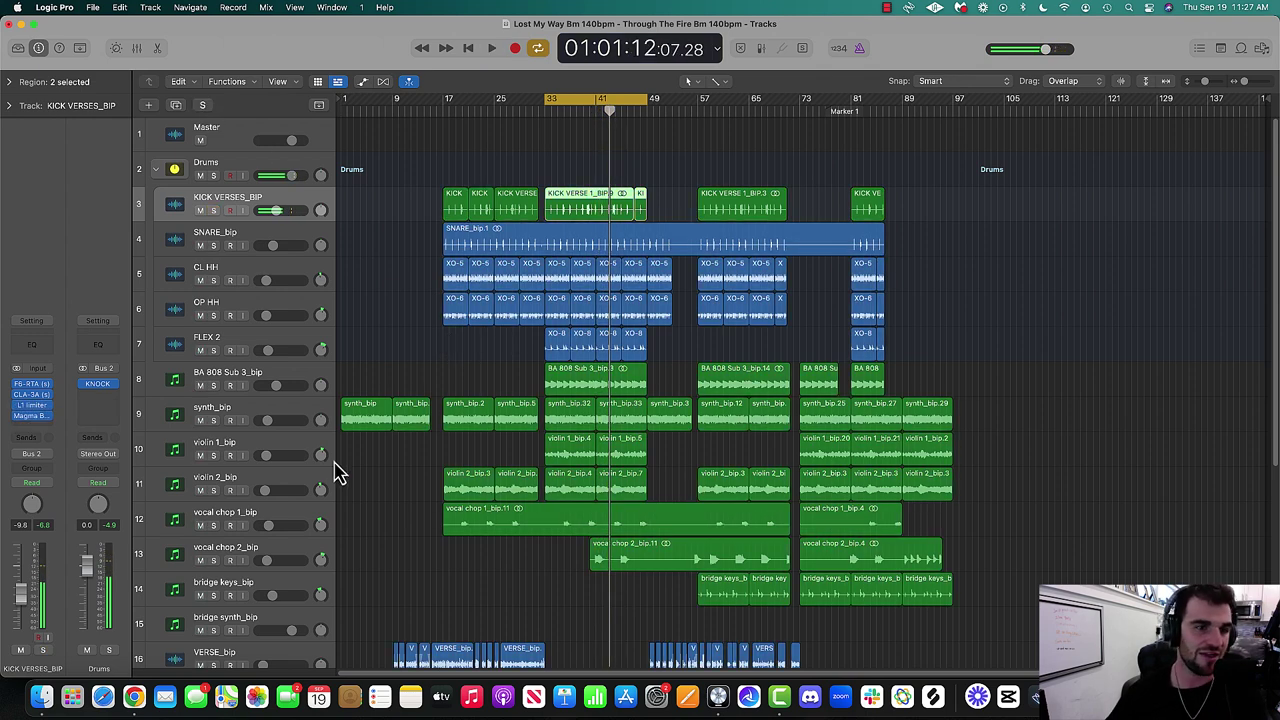
{"action": "left_click", "coordinate": [268, 383]}
{"action": "key", "text": "ctrl+s"}
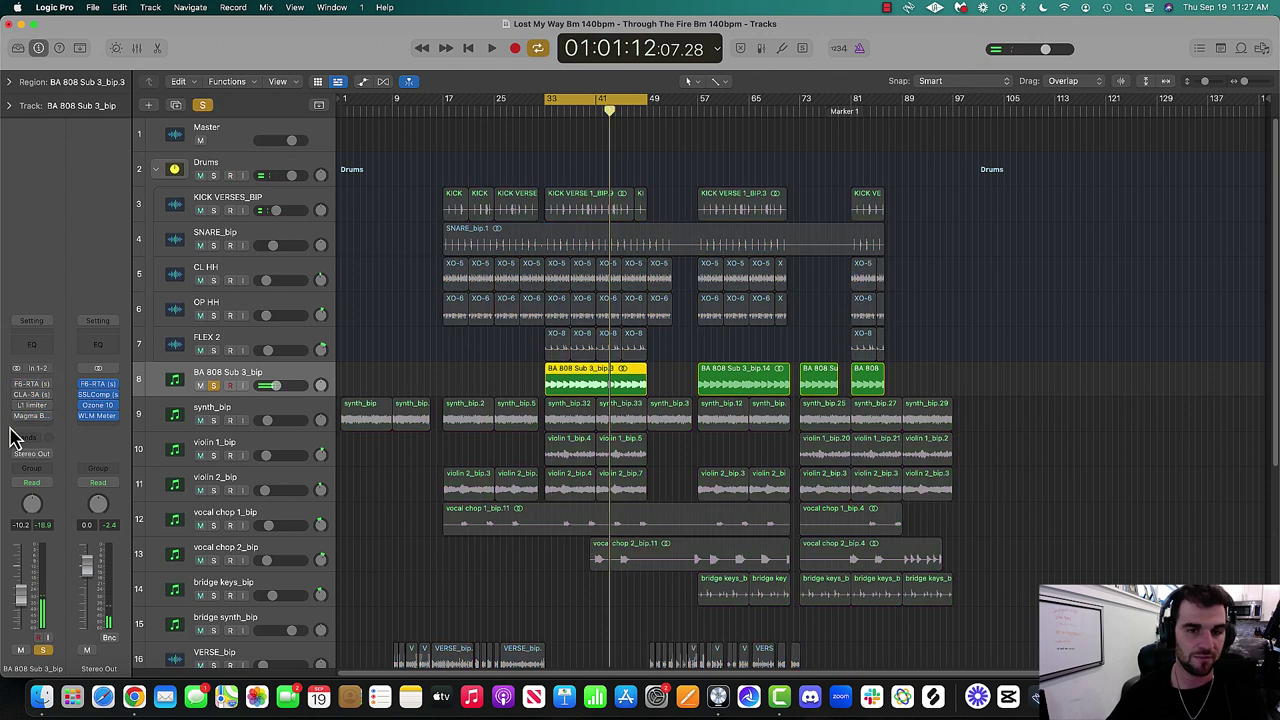
{"action": "key", "text": "space"}
{"action": "left_click", "coordinate": [213, 210]}
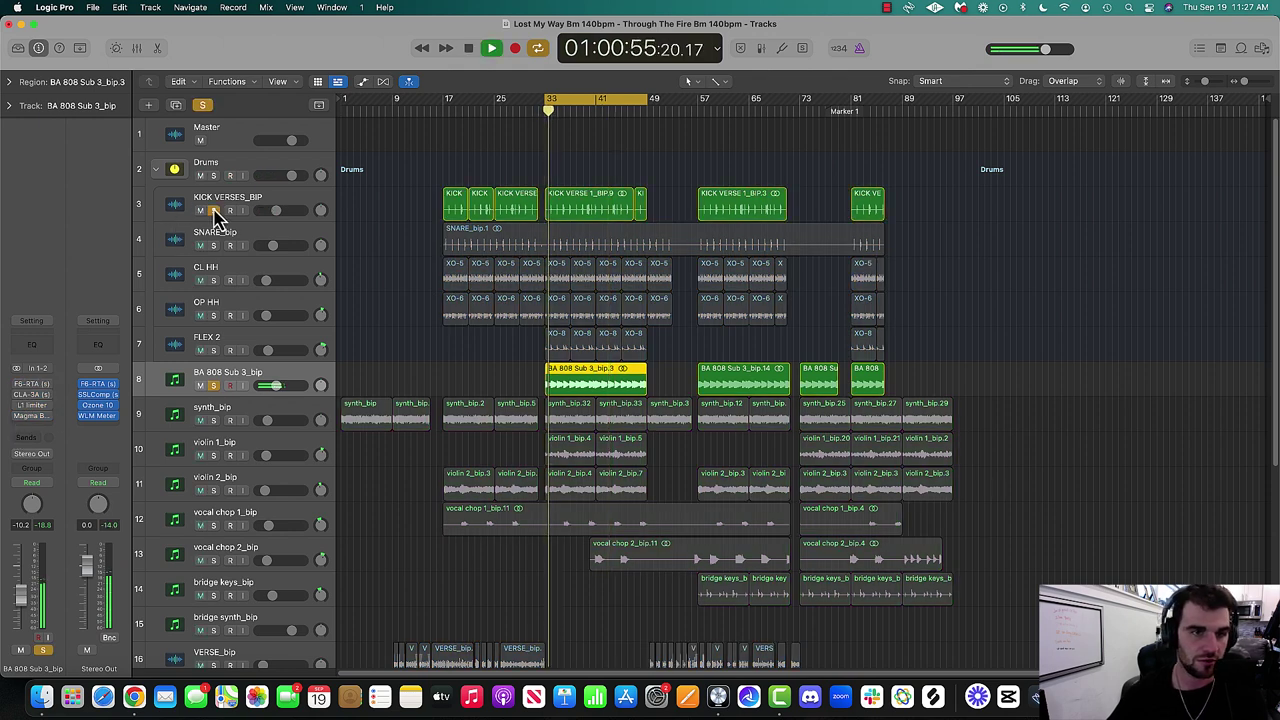
{"action": "left_click", "coordinate": [294, 207]}
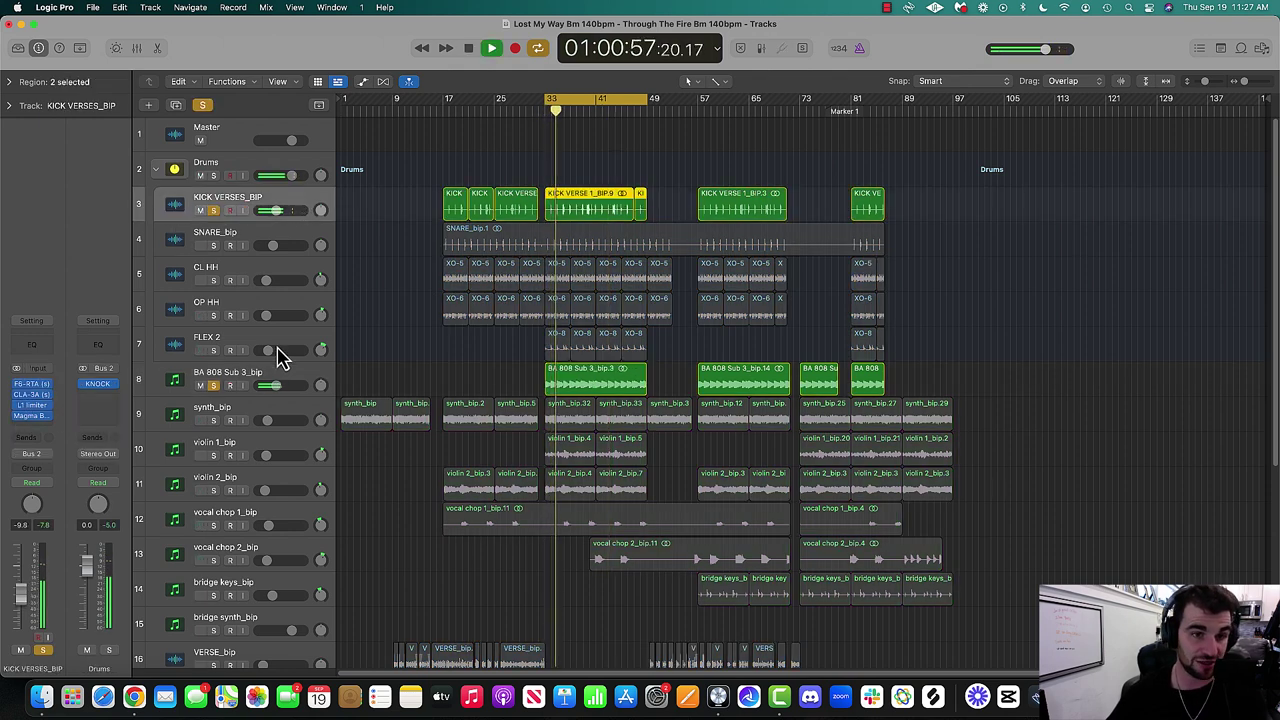
{"action": "left_click", "coordinate": [268, 381]}
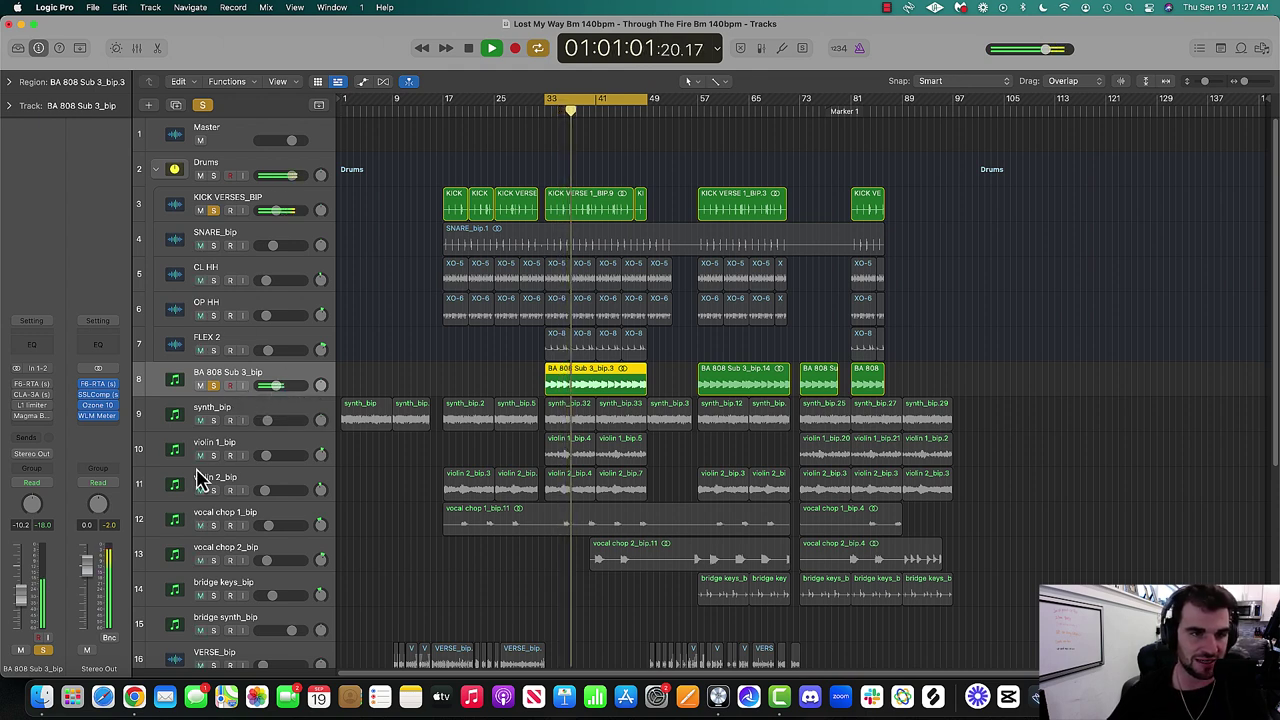
Review the 808's F6-RTA EQ and CLA-3A compressor plugins.
{"action": "left_click", "coordinate": [32, 384]}
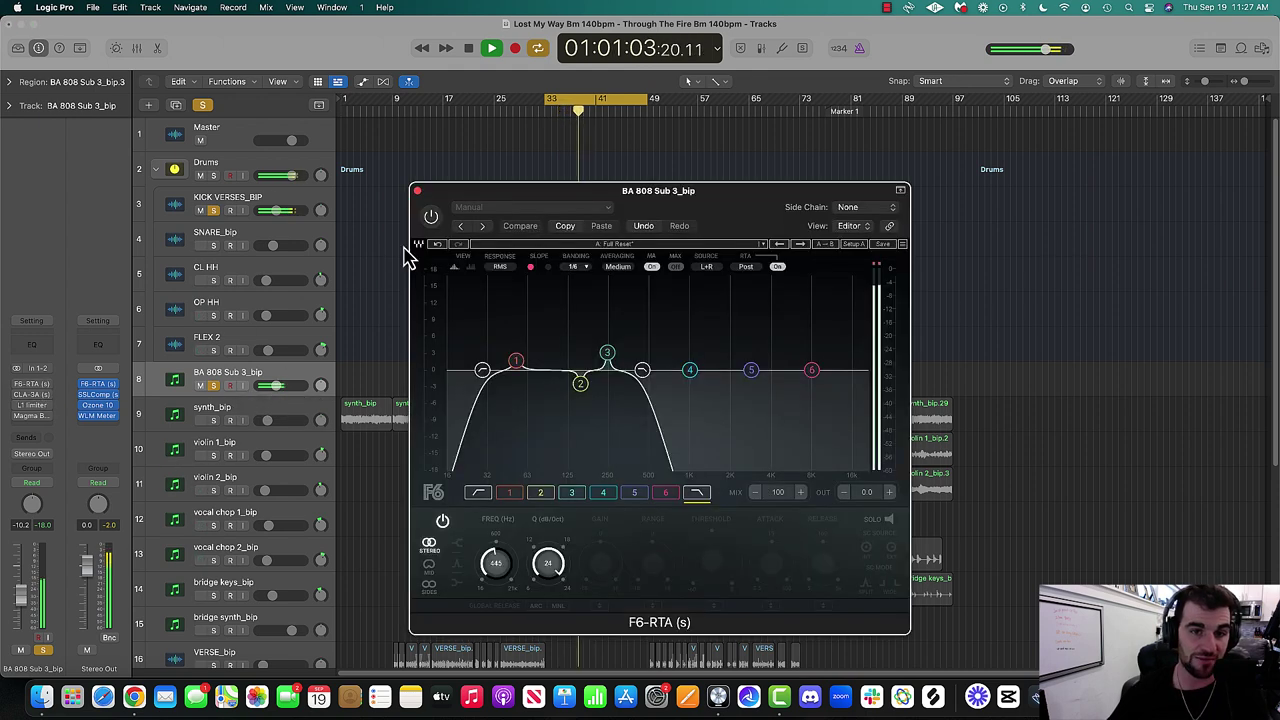
{"action": "left_click", "coordinate": [417, 190]}
{"action": "left_click", "coordinate": [30, 395]}
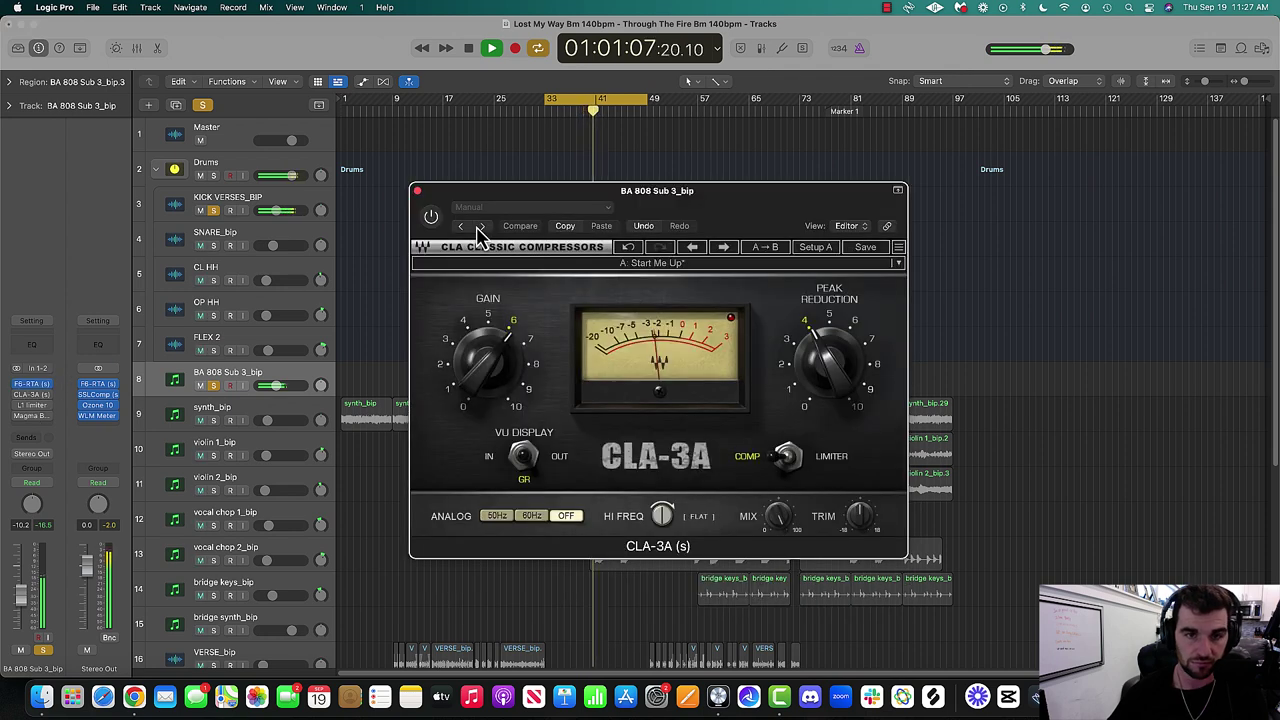
{"action": "left_click", "coordinate": [417, 190]}
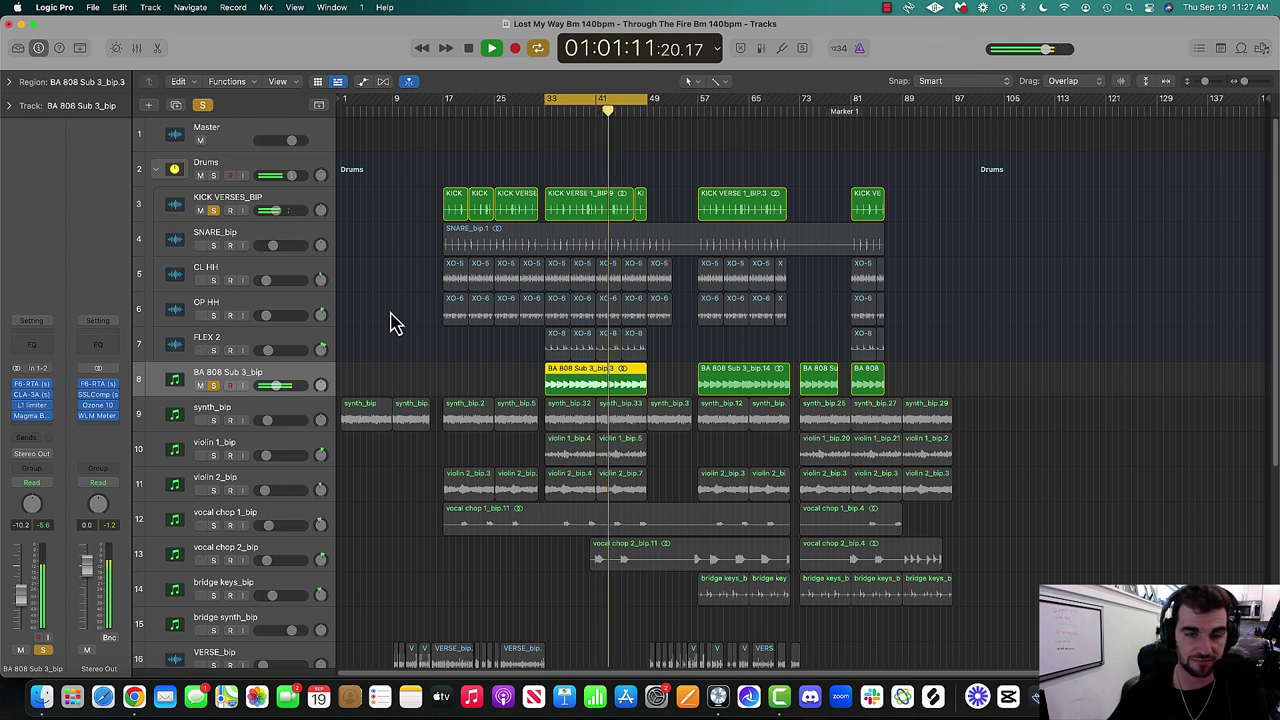
{"action": "left_click", "coordinate": [222, 250]}
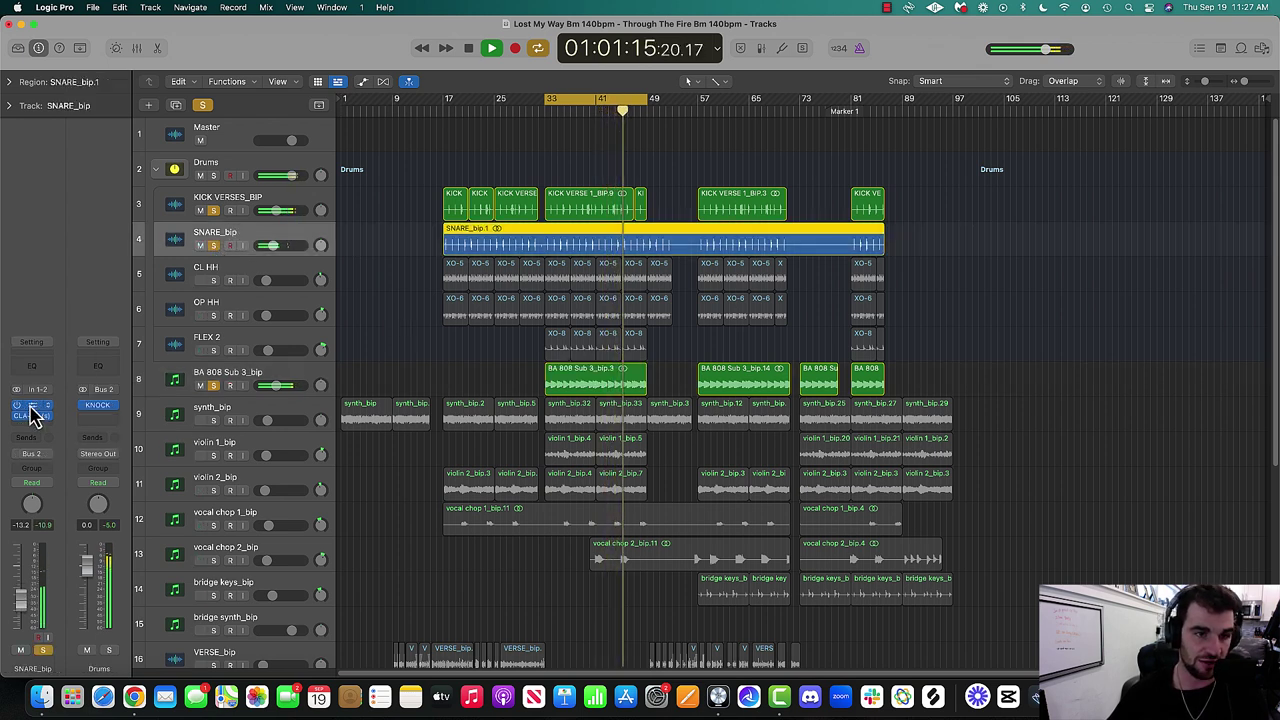
Solo the CL HH and OP HH hi-hat tracks.
{"action": "left_click", "coordinate": [215, 278]}
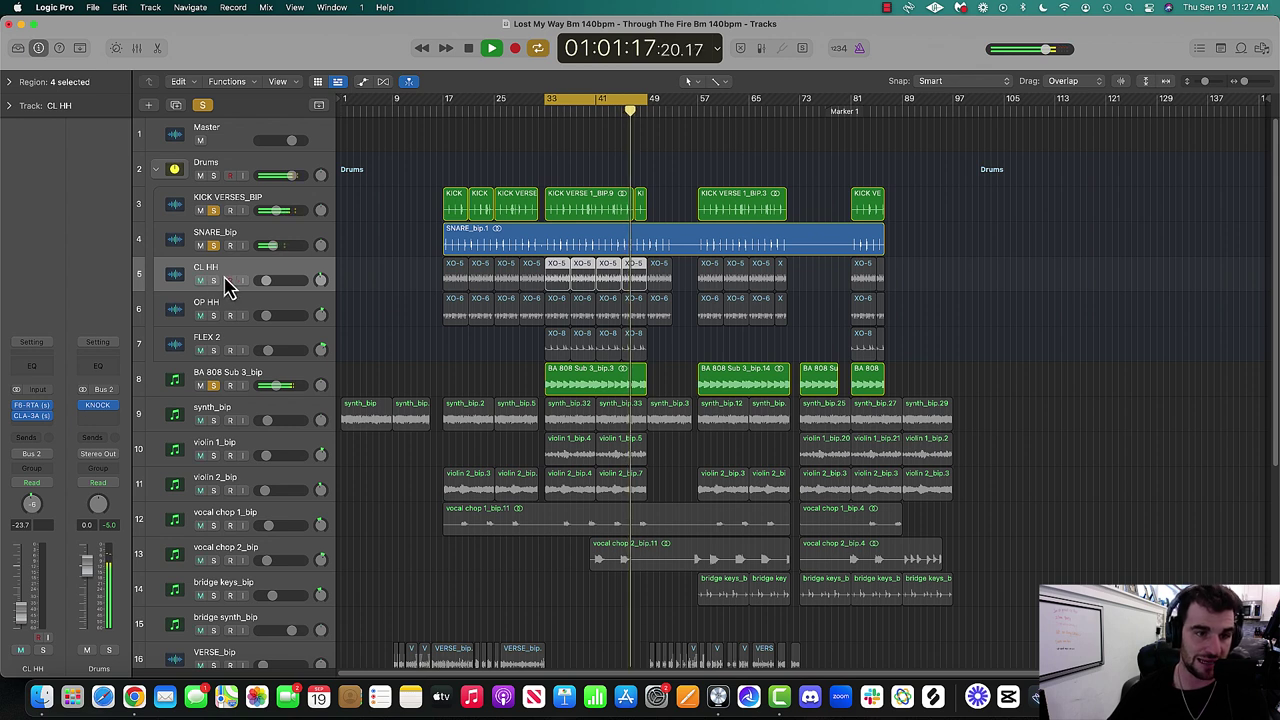
{"action": "left_click", "coordinate": [214, 280]}
{"action": "left_click", "coordinate": [214, 316]}
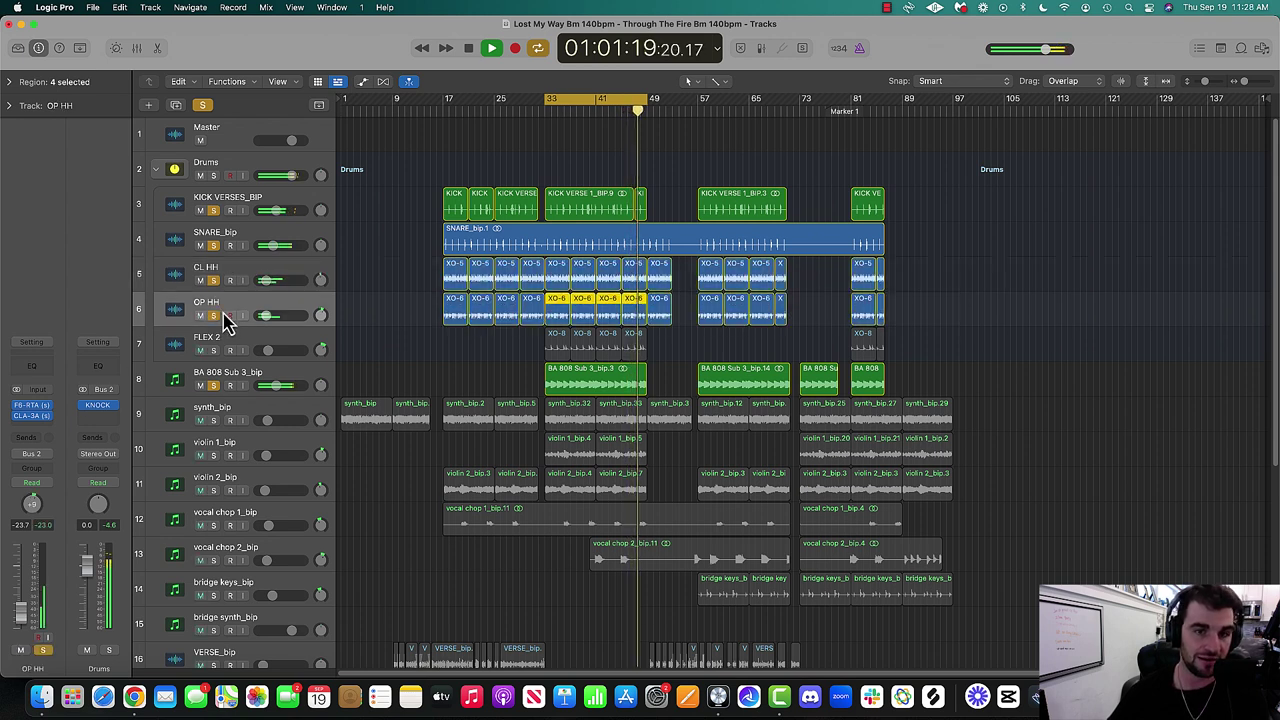
{"action": "left_click", "coordinate": [219, 350]}
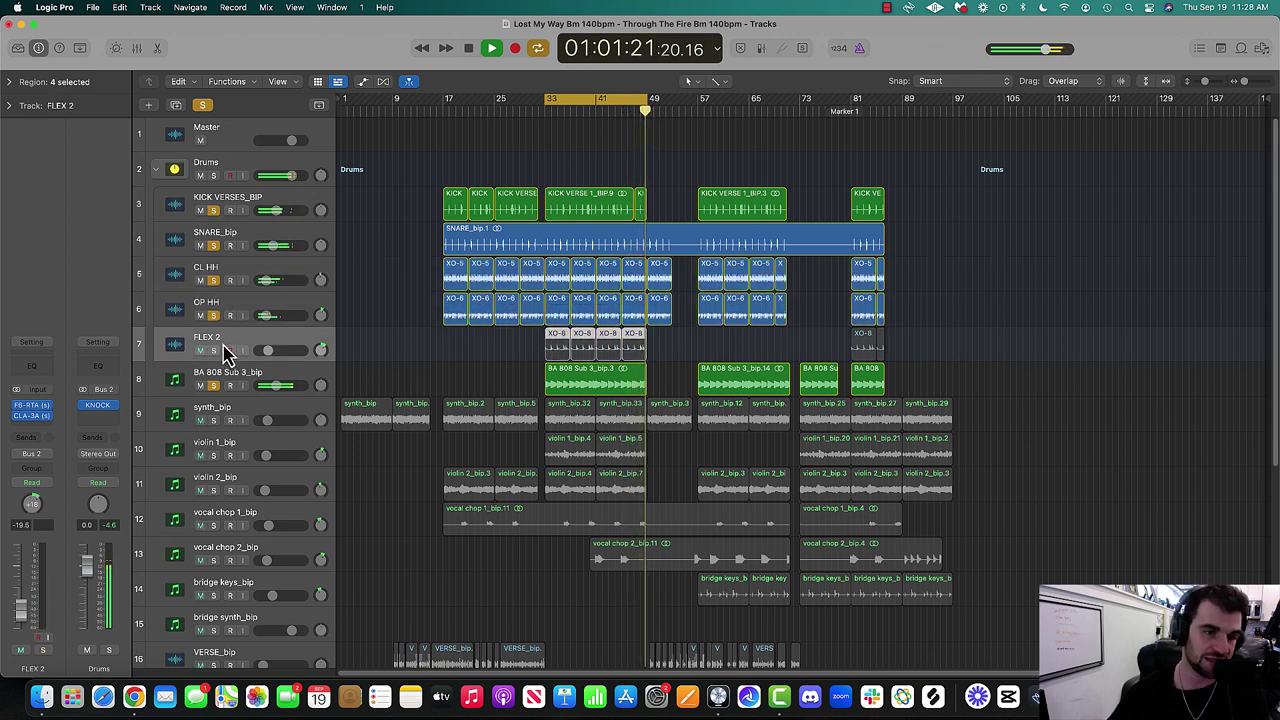
Rename the FLEX 2 track to Crash, solo it, and stop playback.
{"action": "double_click", "coordinate": [207, 338]}
{"action": "type", "text": "Cleash"}
{"action": "key", "text": "Return"}
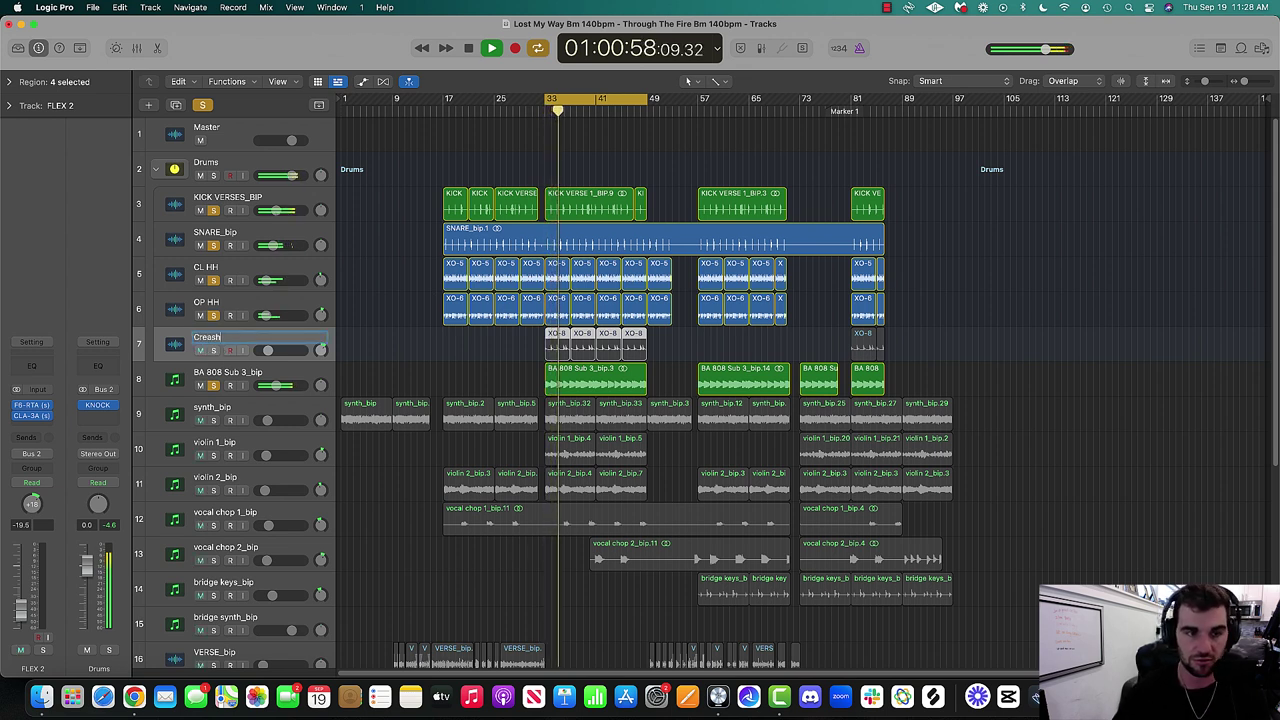
{"action": "double_click", "coordinate": [206, 337]}
{"action": "type", "text": "Crash"}
{"action": "key", "text": "Return"}
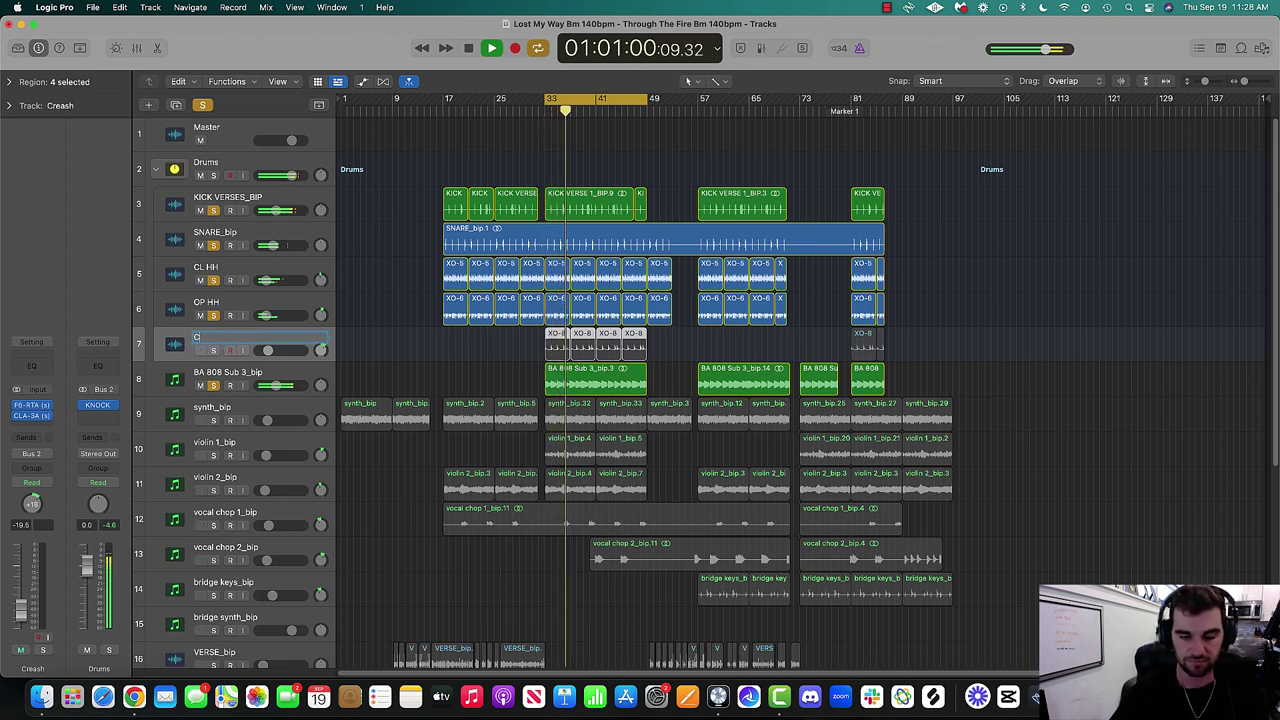
{"action": "left_click", "coordinate": [213, 350]}
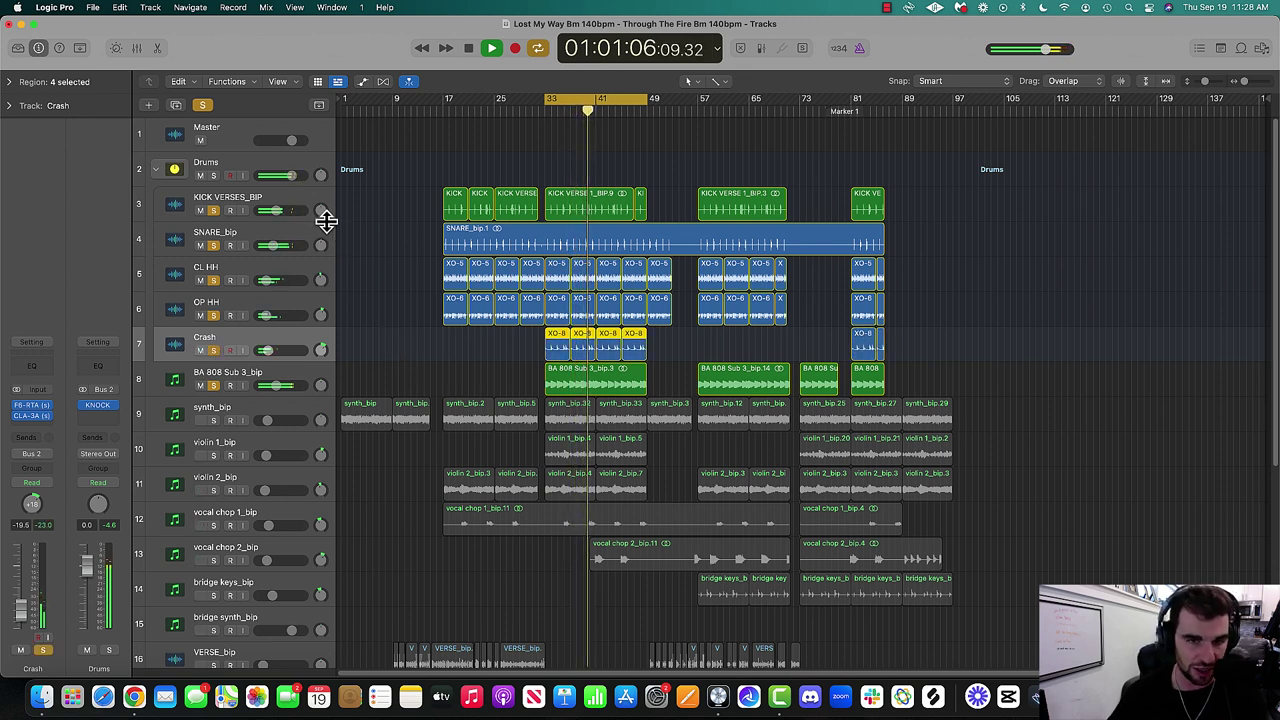
{"action": "key", "text": "space"}
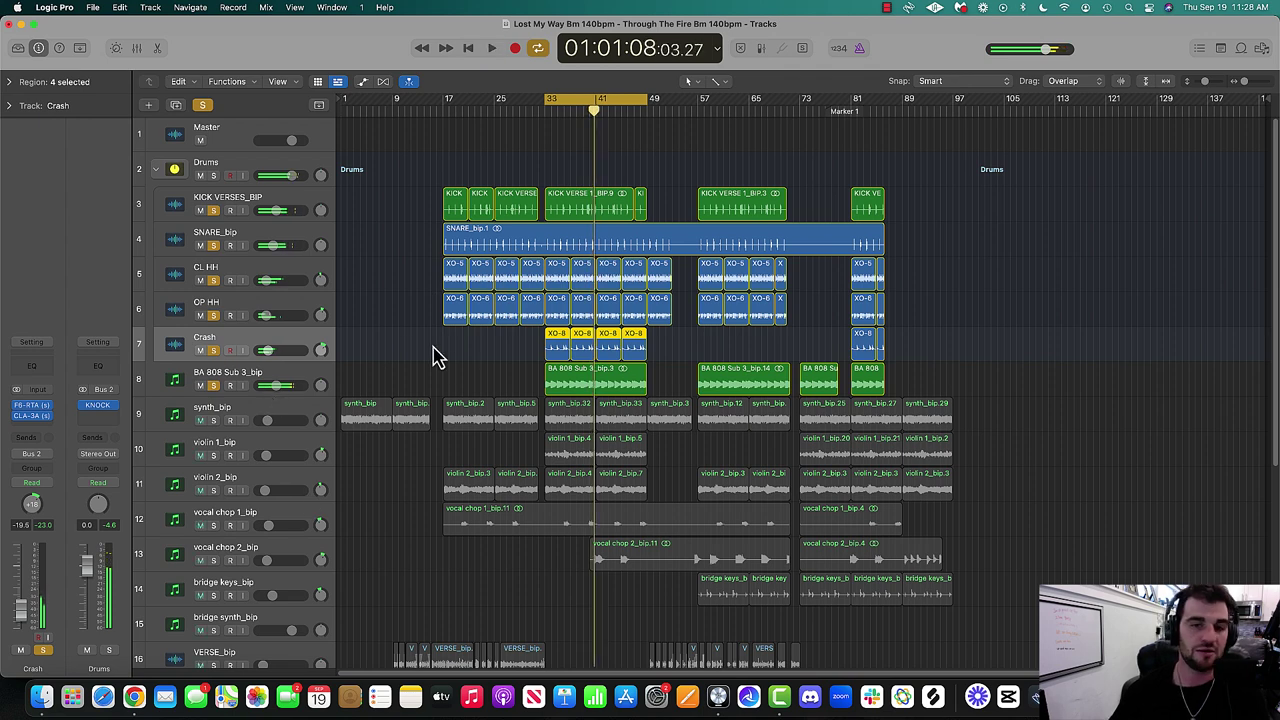
{"action": "left_click", "coordinate": [229, 413]}
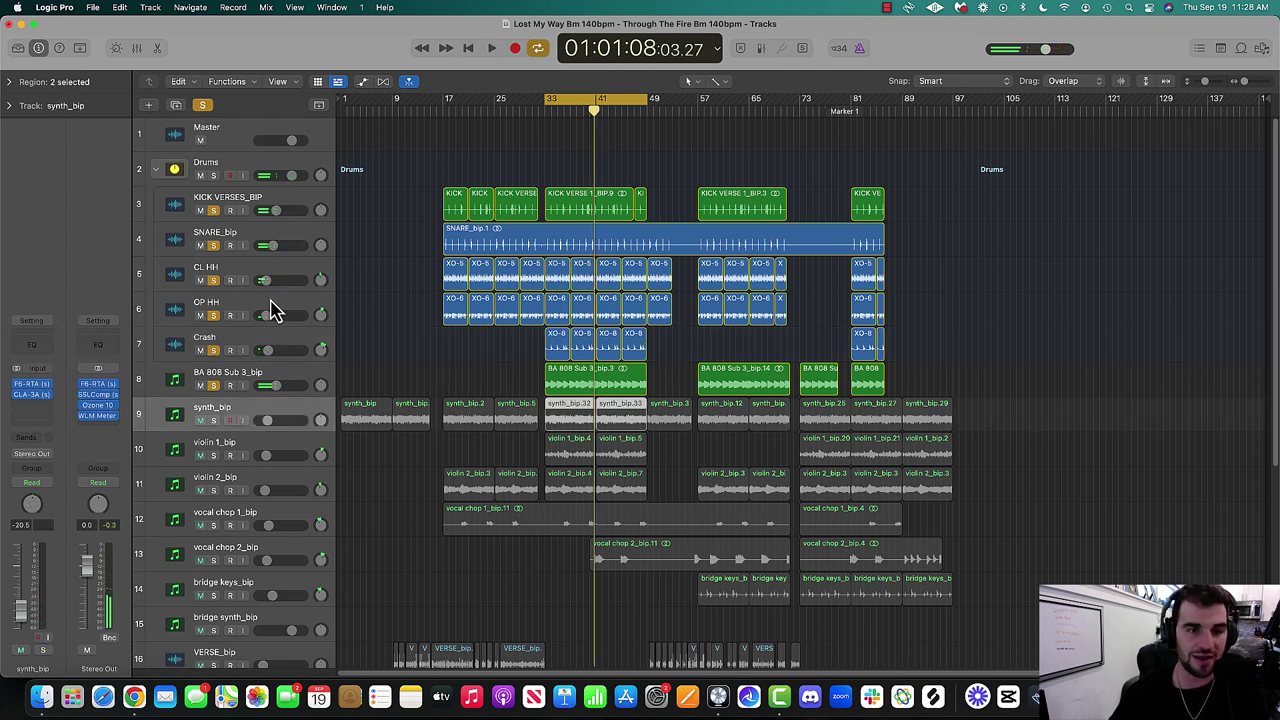
Solo synth_bip, both violin tracks and both vocal chop tracks while playing from bar 33.
{"action": "key", "text": "ctrl+s"}
{"action": "key", "text": "space"}
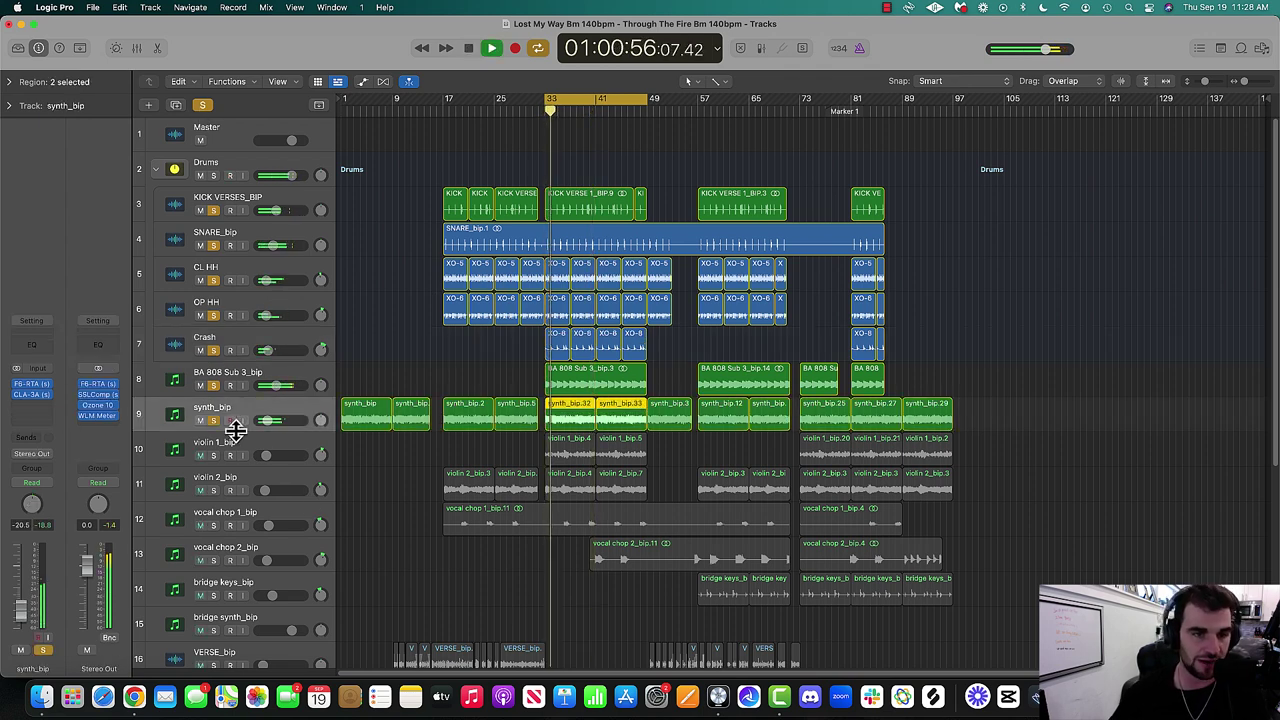
{"action": "left_click", "coordinate": [214, 447]}
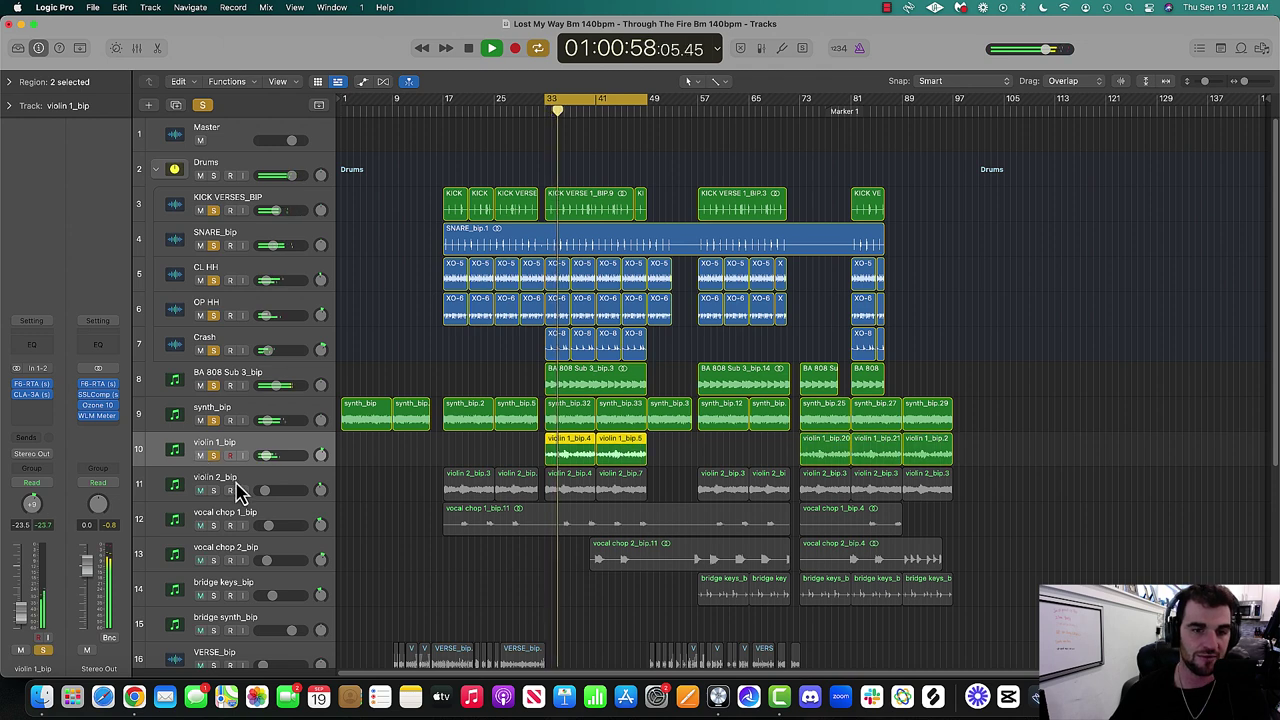
{"action": "left_click", "coordinate": [237, 490]}
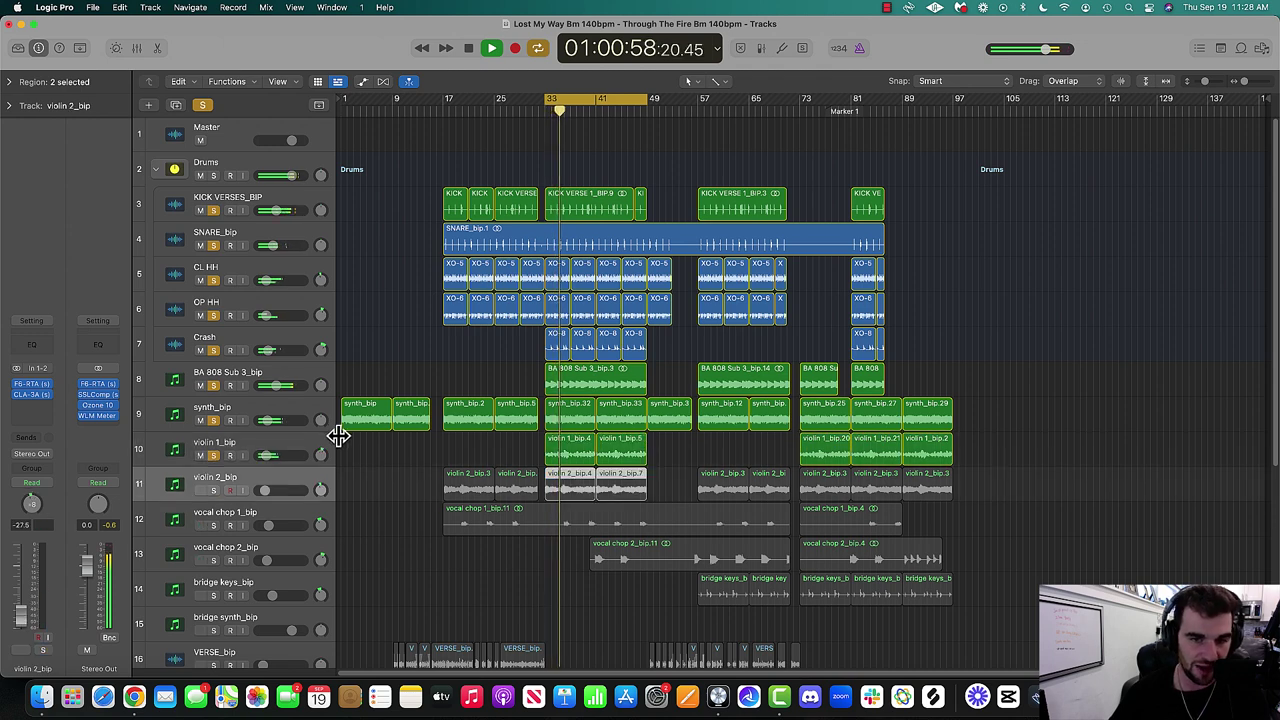
{"action": "left_click", "coordinate": [213, 525]}
{"action": "left_click", "coordinate": [211, 489]}
{"action": "scroll", "coordinate": [394, 466], "scroll_direction": "down", "scroll_amount": 4}
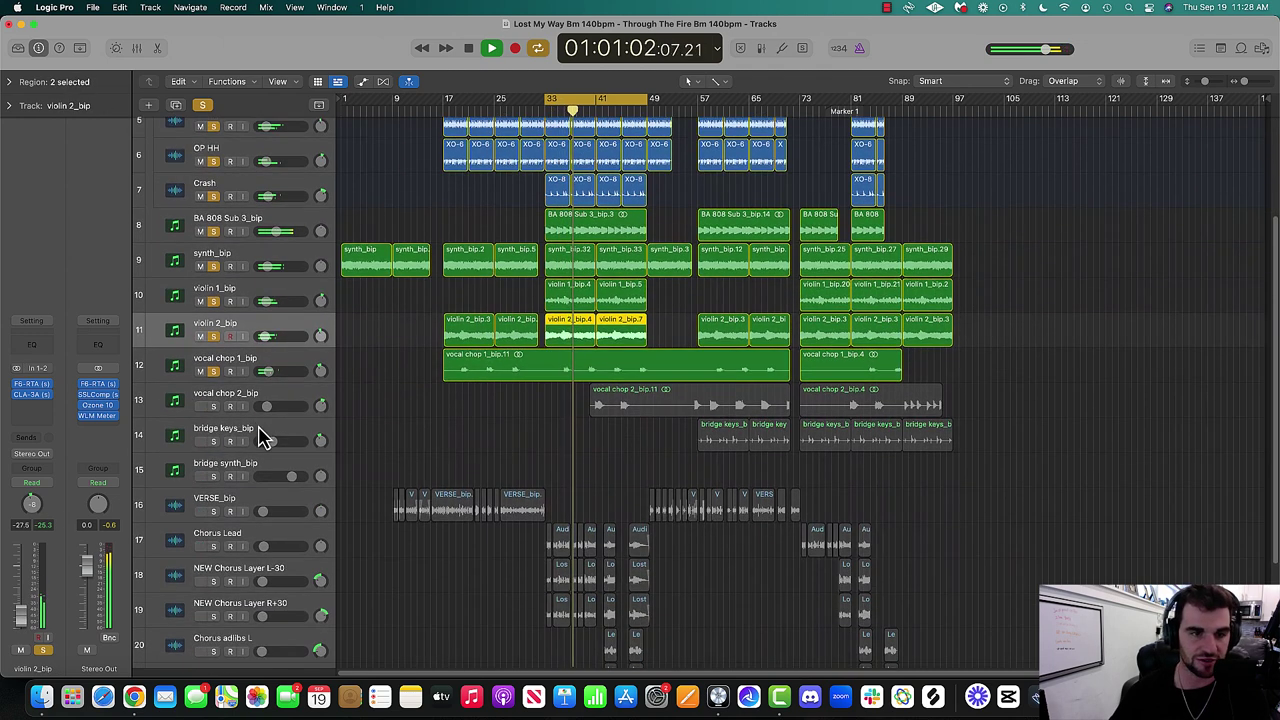
{"action": "left_click", "coordinate": [250, 402]}
{"action": "key", "text": "s"}
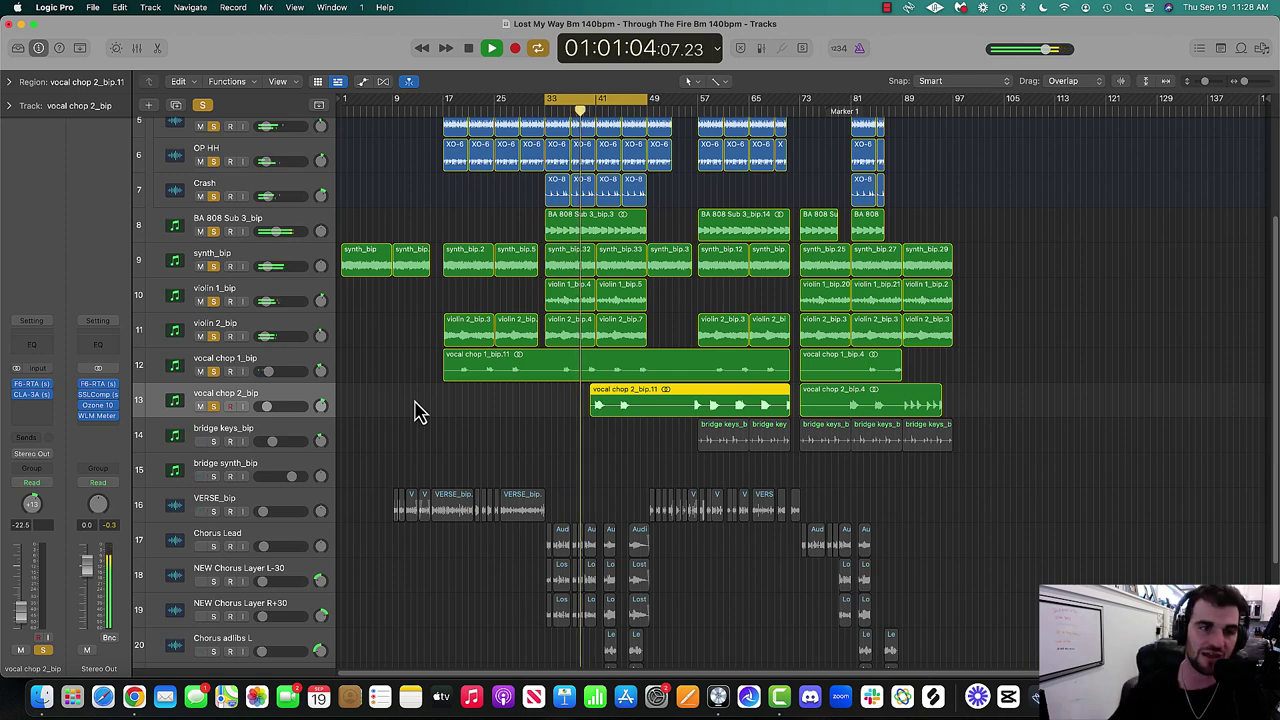
Glance at the Canva whiteboard, then play the soloed mix from bar 33 and stop.
{"action": "key", "text": "ctrl+Up"}
{"action": "left_click", "coordinate": [886, 343]}
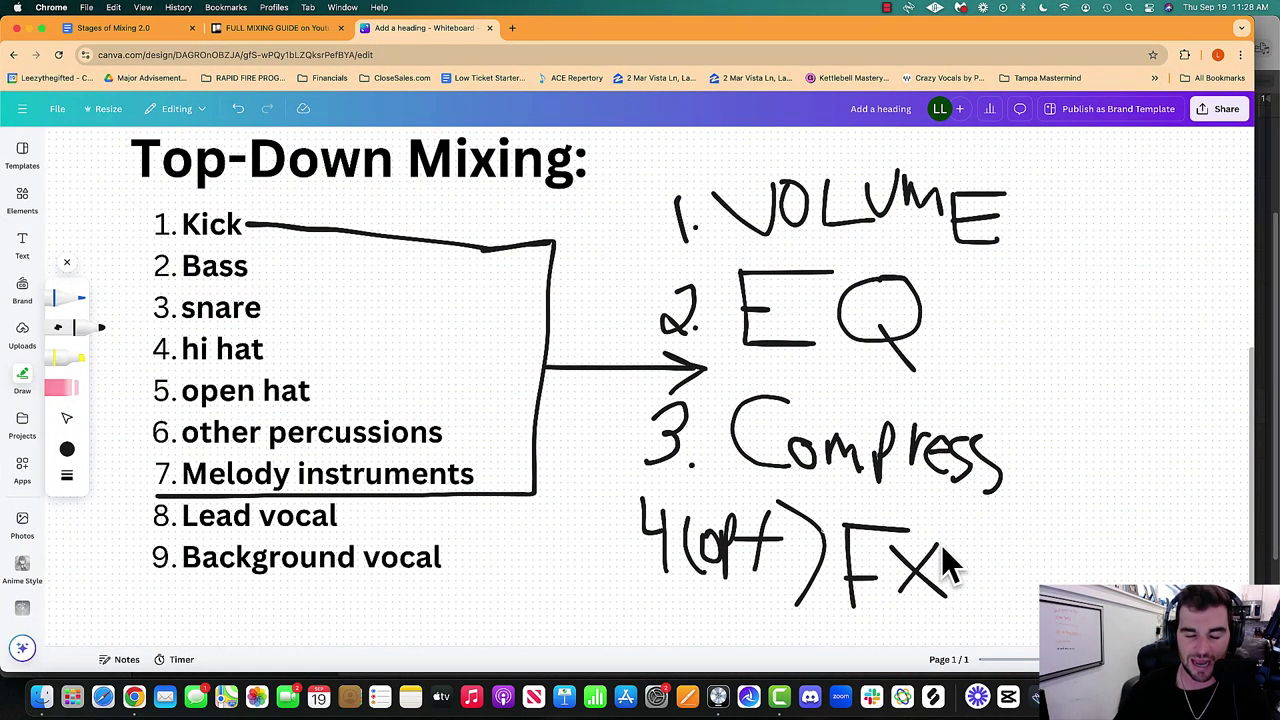
{"action": "key", "text": "ctrl+Up"}
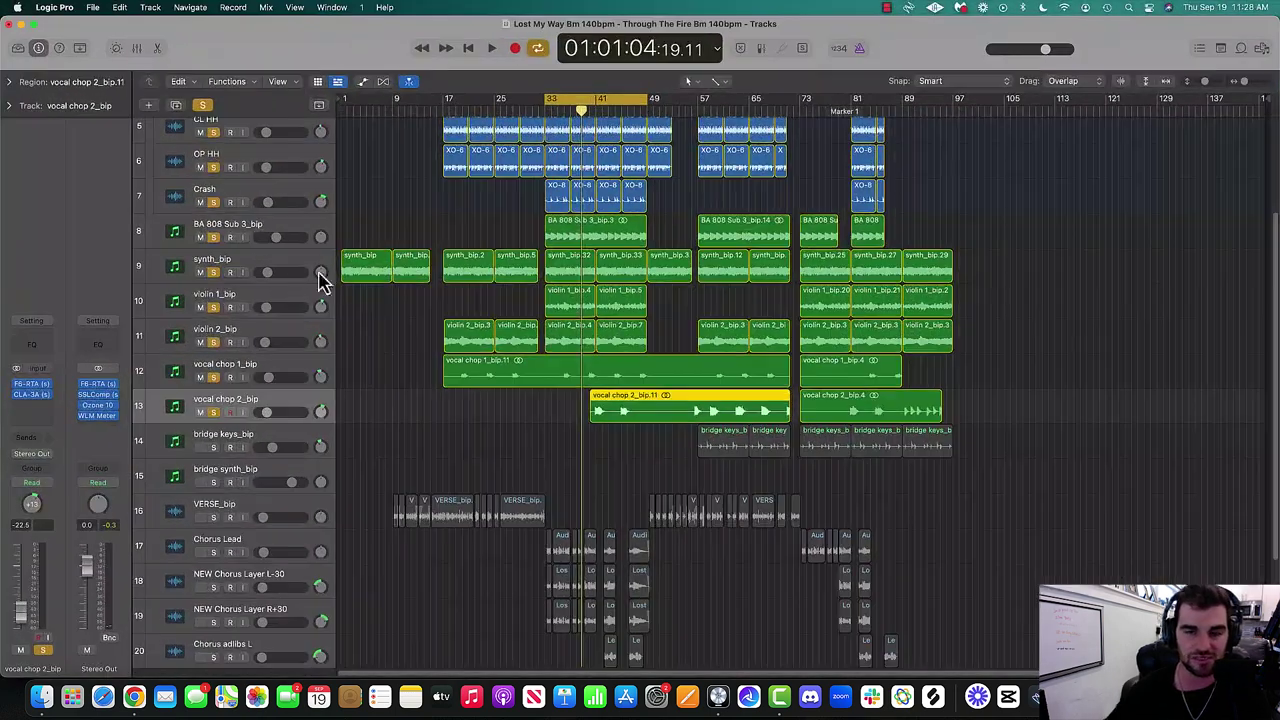
{"action": "key", "text": "space"}
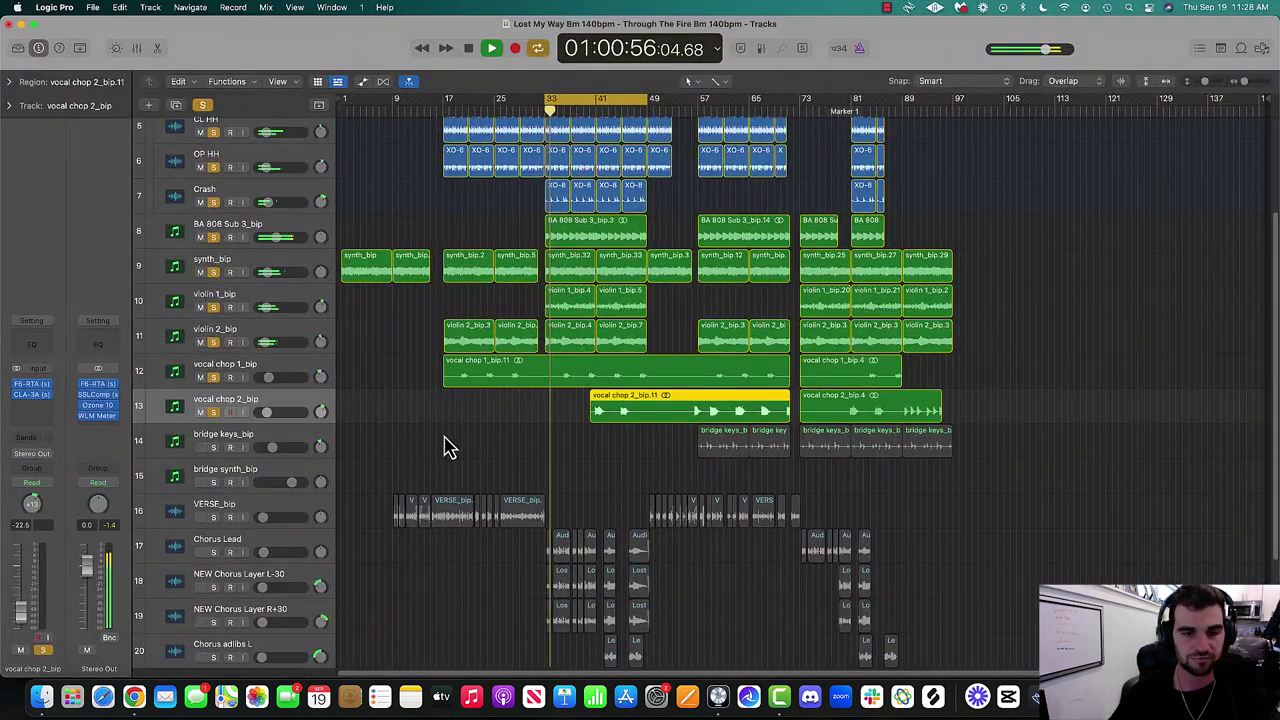
{"action": "scroll", "coordinate": [435, 443], "scroll_direction": "down", "scroll_amount": 4}
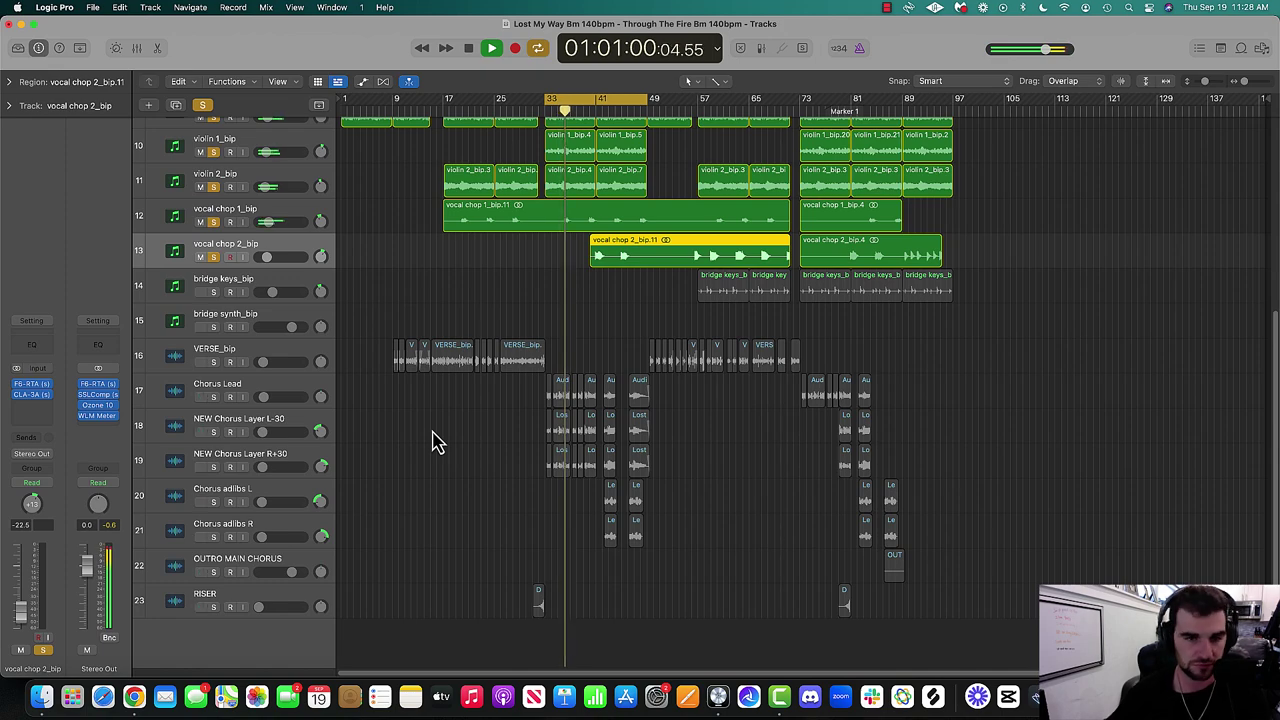
{"action": "key", "text": "space"}
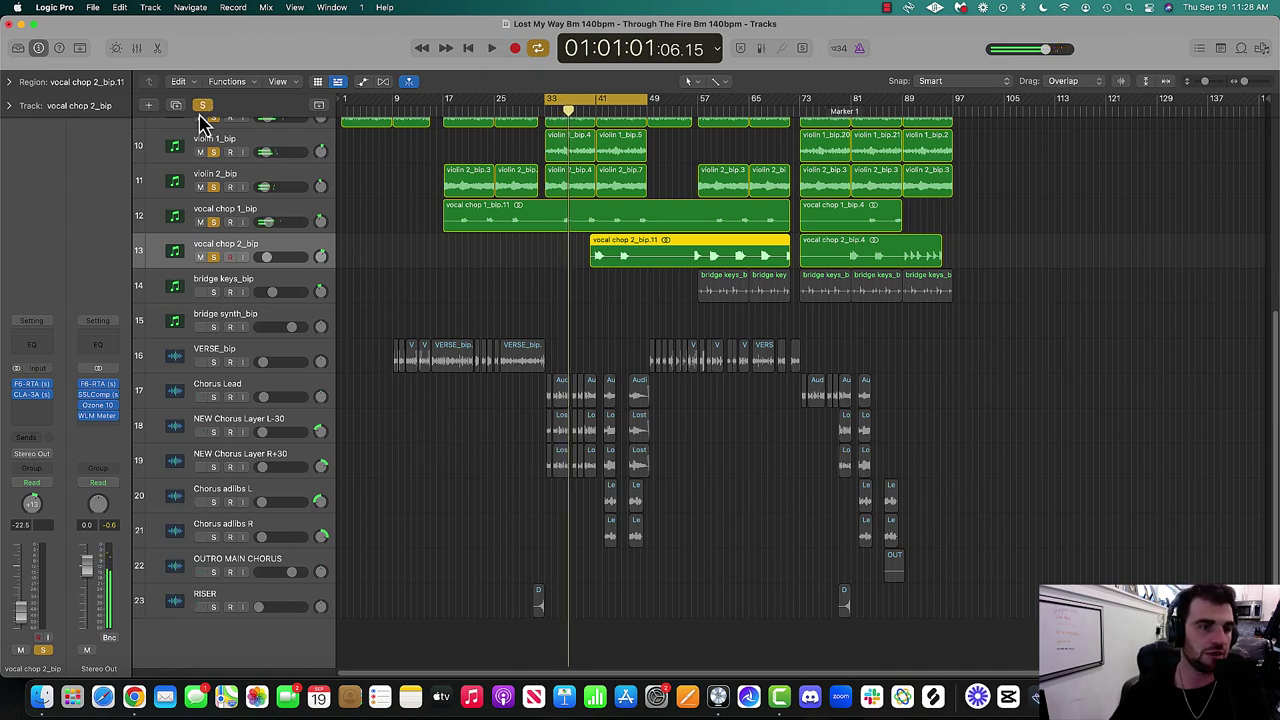
Bring the Canva whiteboard forward and add a new heading reading 'Vocal Mixing'.
{"action": "left_click", "coordinate": [214, 120]}
{"action": "key", "text": "ctrl+Up"}
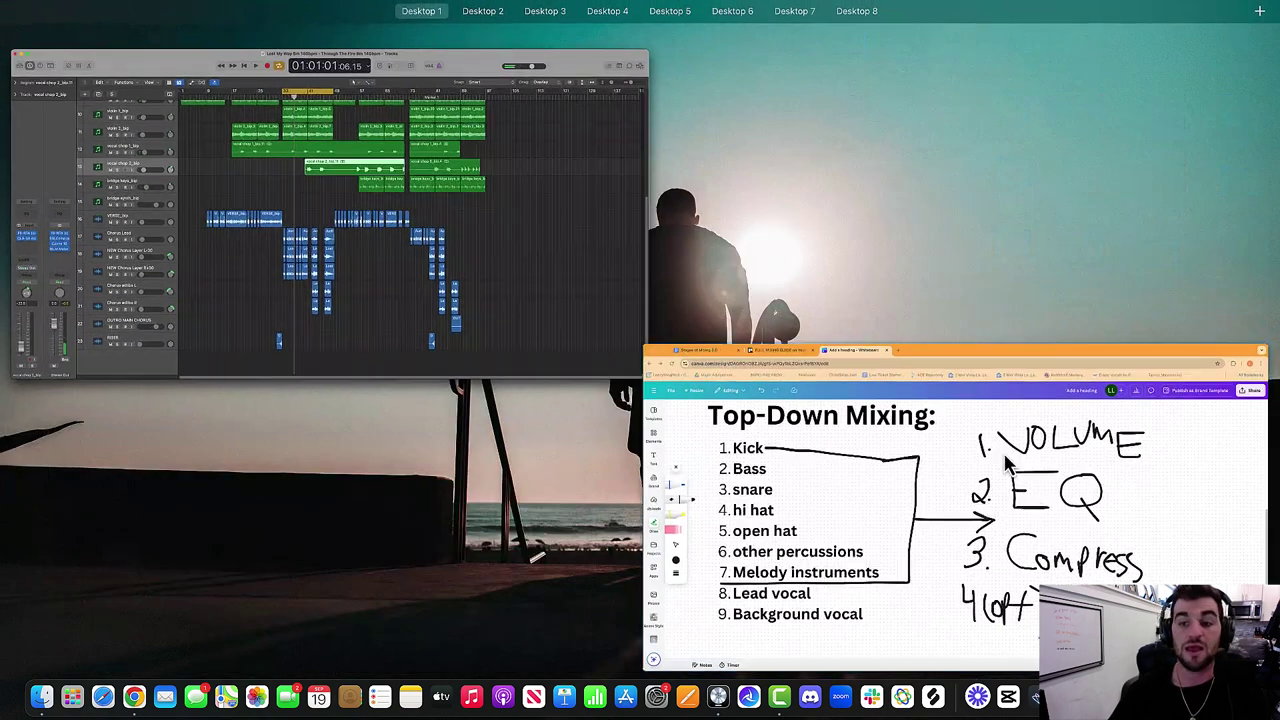
{"action": "left_click", "coordinate": [590, 373]}
{"action": "scroll", "coordinate": [474, 377], "scroll_direction": "down", "scroll_amount": 2}
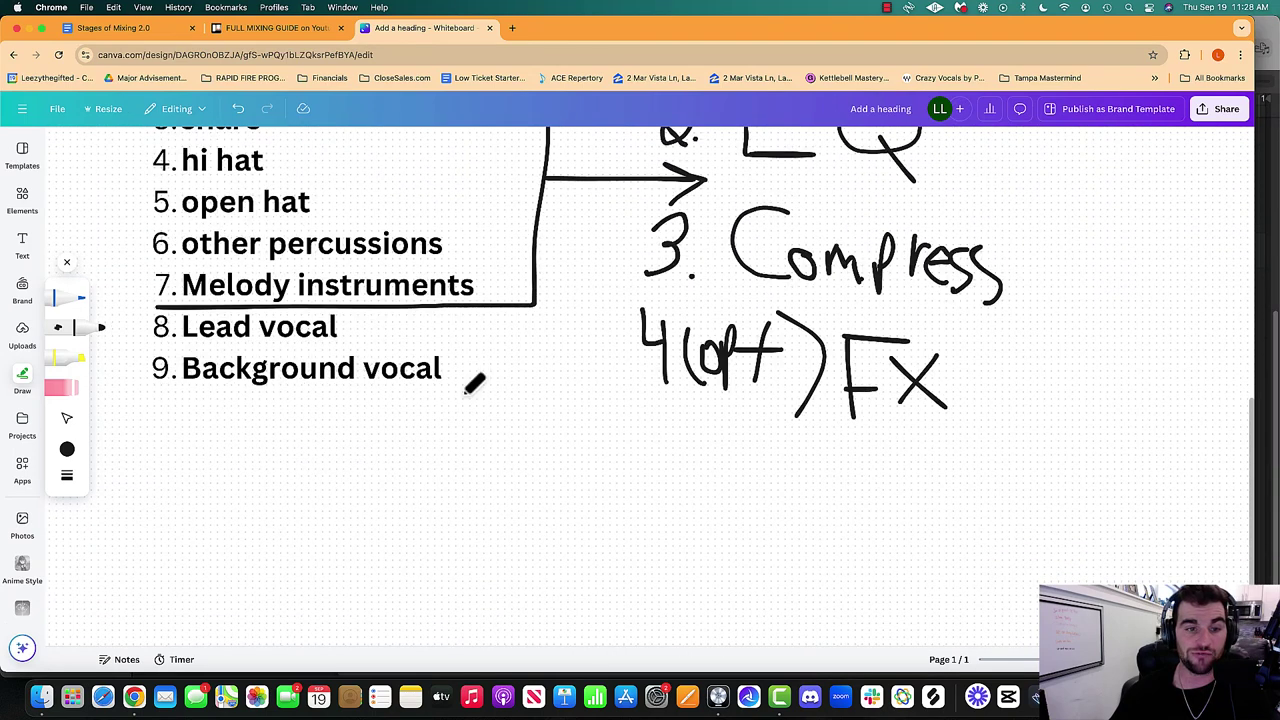
{"action": "scroll", "coordinate": [290, 410], "scroll_direction": "down", "scroll_amount": 2}
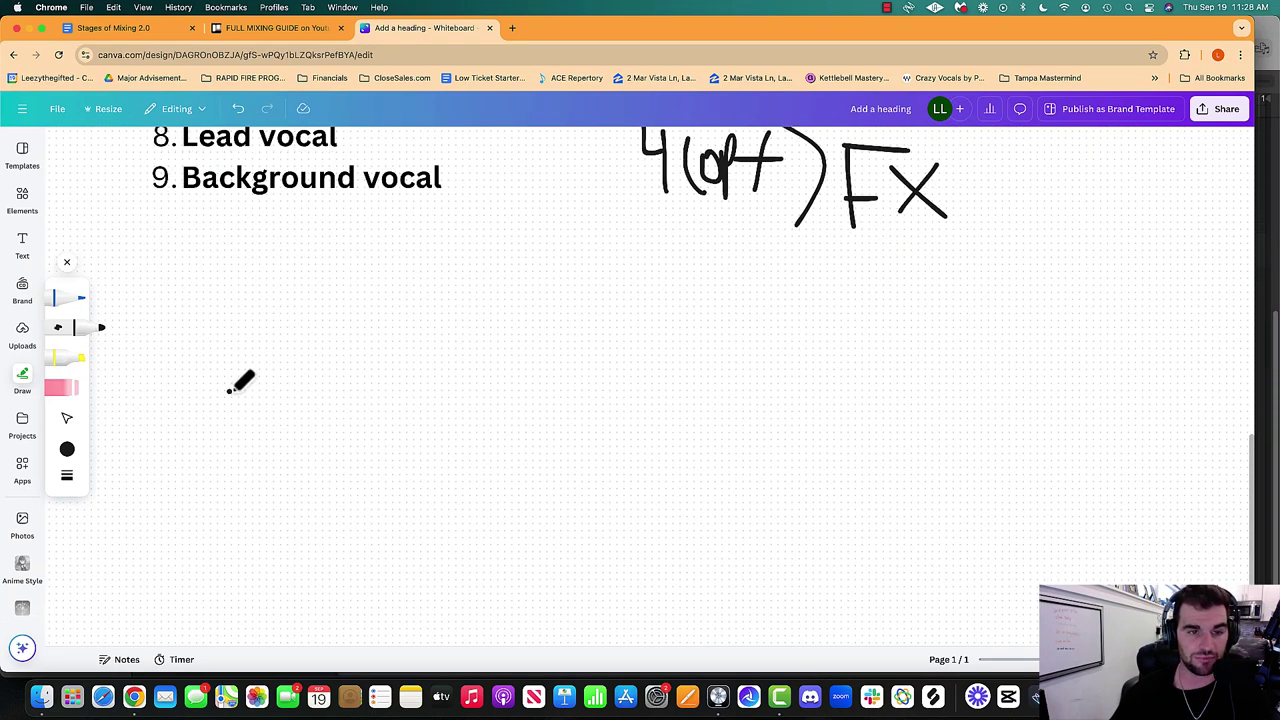
{"action": "left_click", "coordinate": [20, 246]}
{"action": "left_click", "coordinate": [134, 331]}
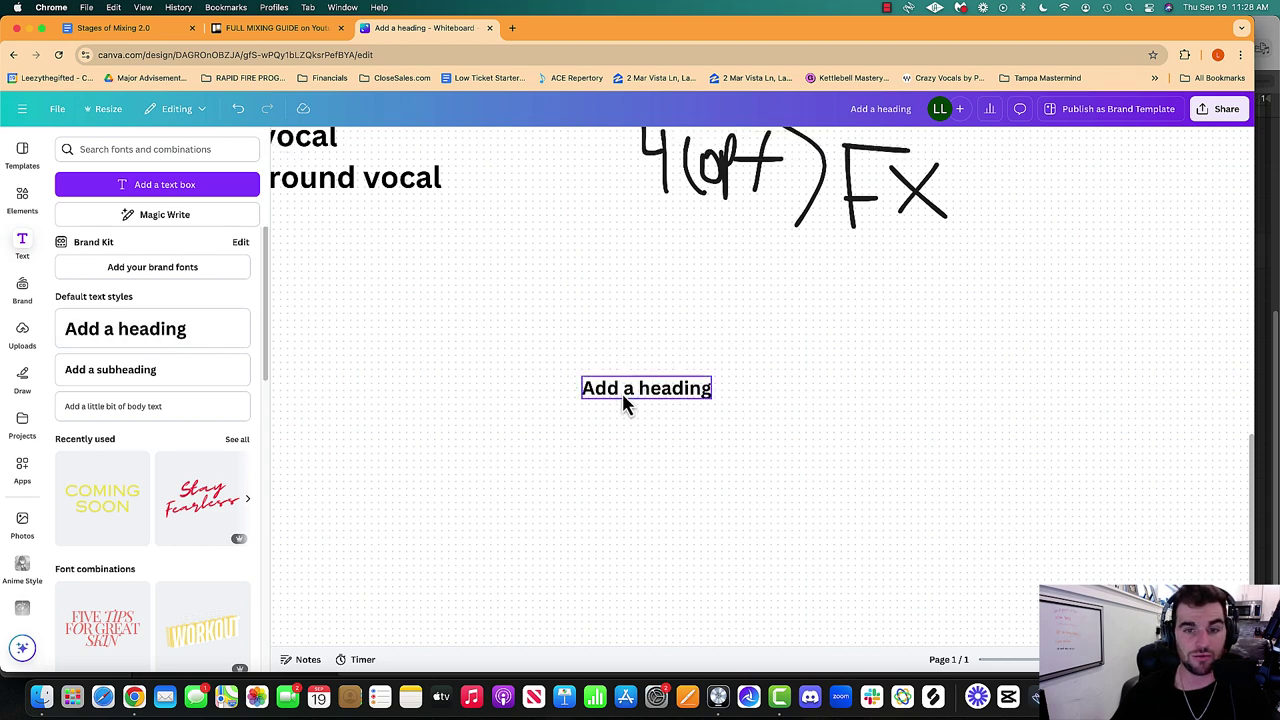
{"action": "left_click_drag", "start_coordinate": [578, 378], "coordinate": [366, 340]}
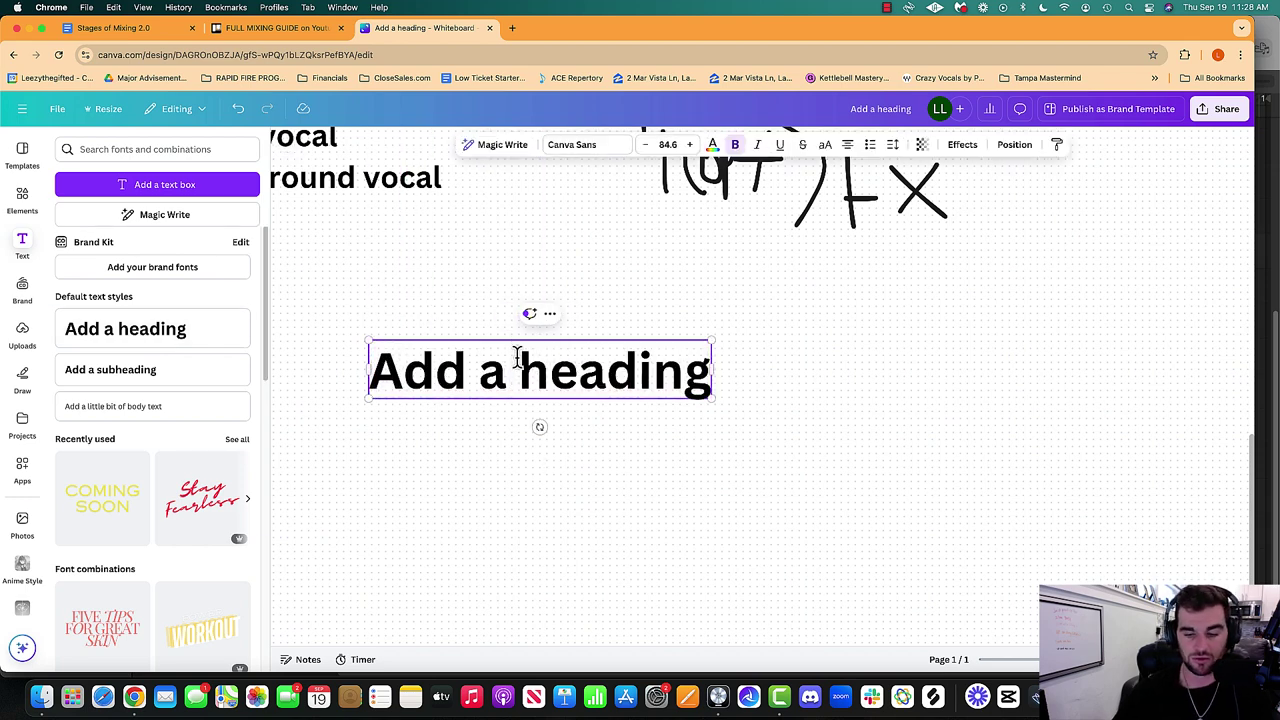
{"action": "type", "text": "Vocal Mixing"}
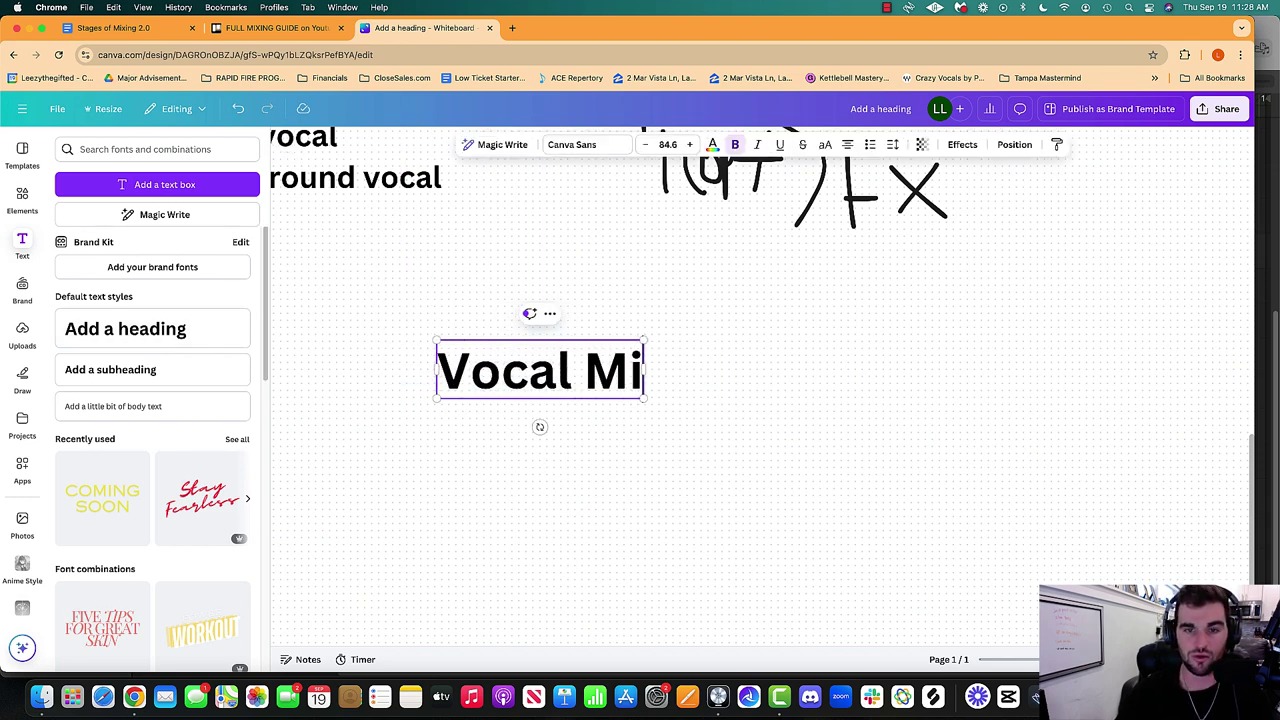
Move the Vocal Mixing heading left below the vocal list and enlarge it slightly.
{"action": "left_click", "coordinate": [650, 578]}
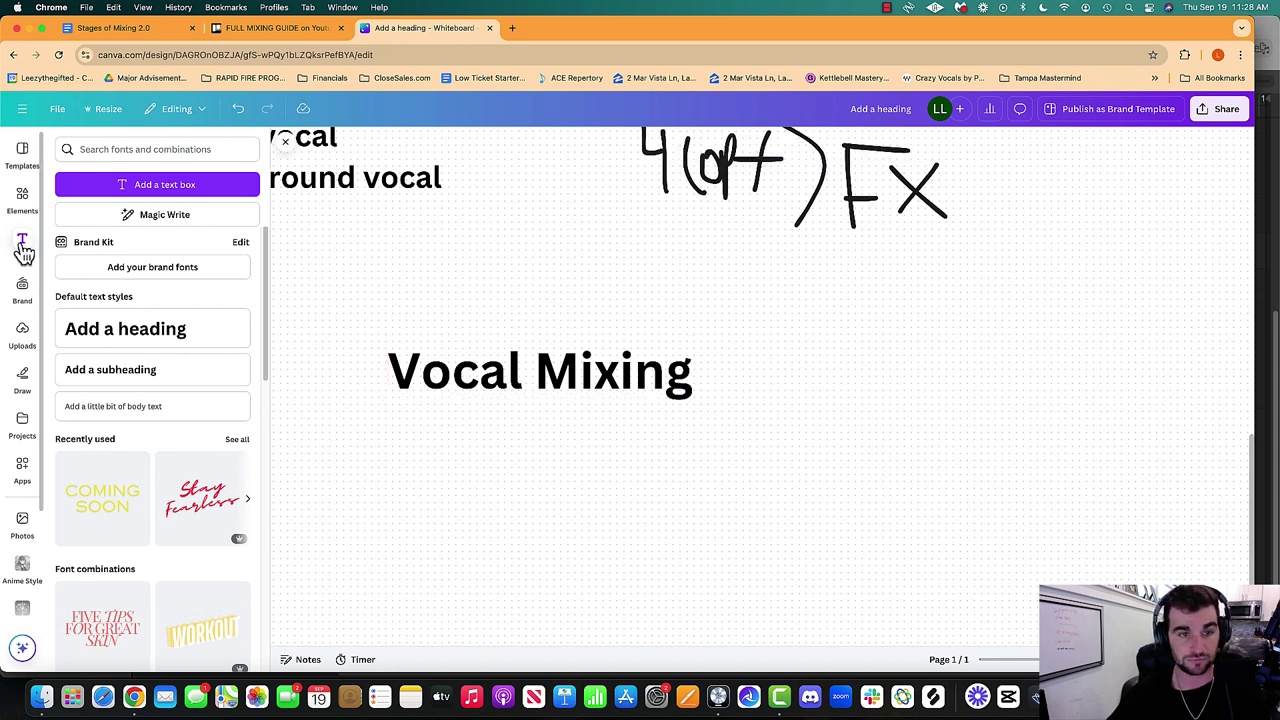
{"action": "left_click", "coordinate": [22, 378]}
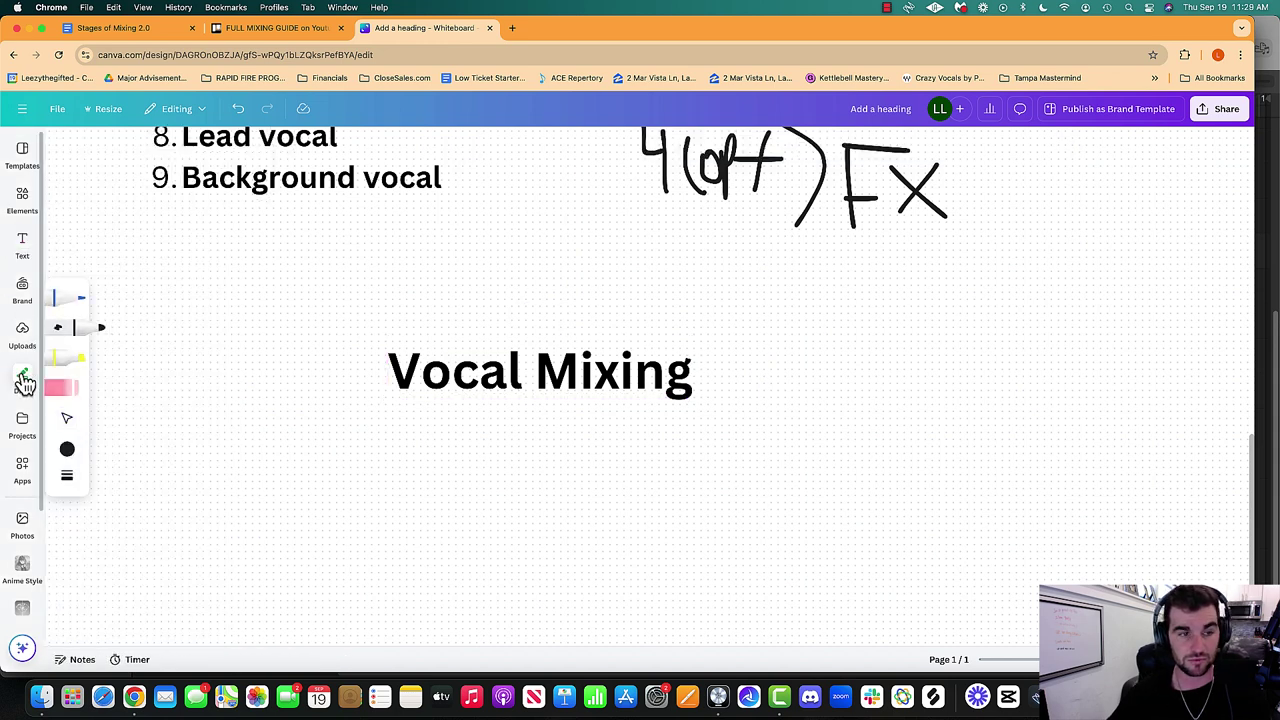
{"action": "left_click", "coordinate": [22, 338]}
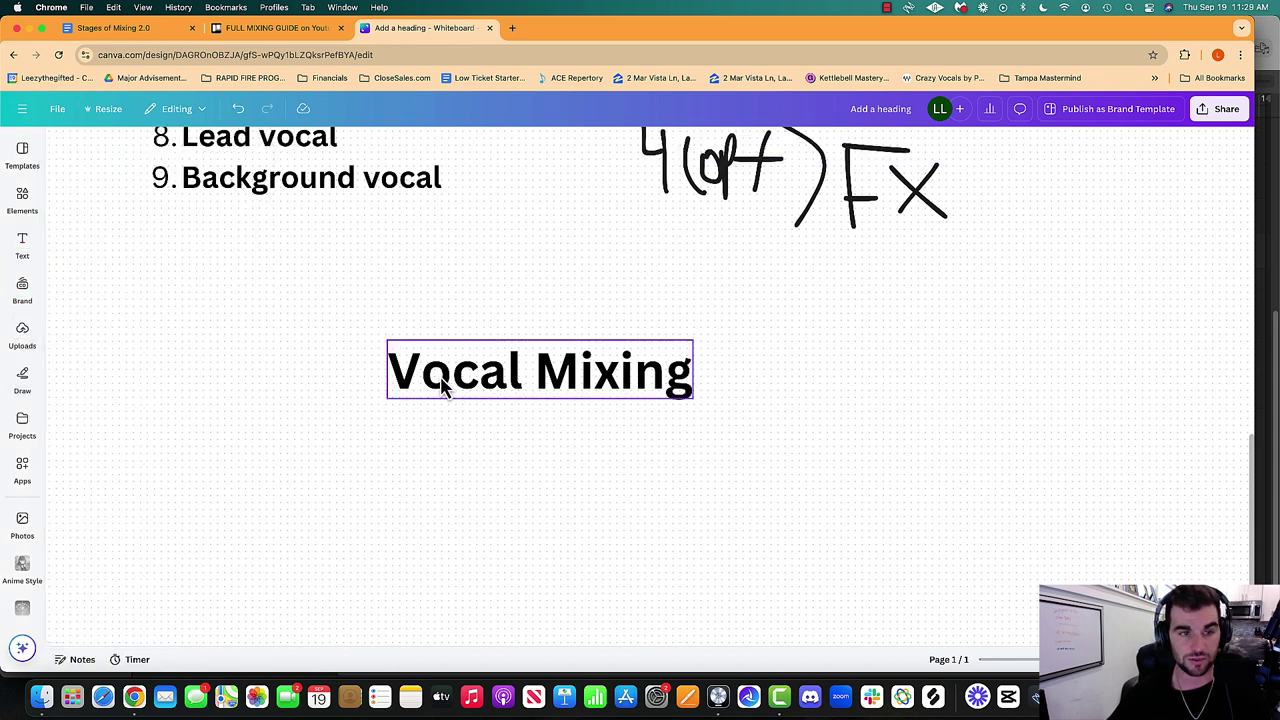
{"action": "left_click_drag", "start_coordinate": [440, 385], "coordinate": [204, 334]}
{"action": "left_click_drag", "start_coordinate": [462, 351], "coordinate": [568, 376]}
{"action": "left_click", "coordinate": [792, 450]}
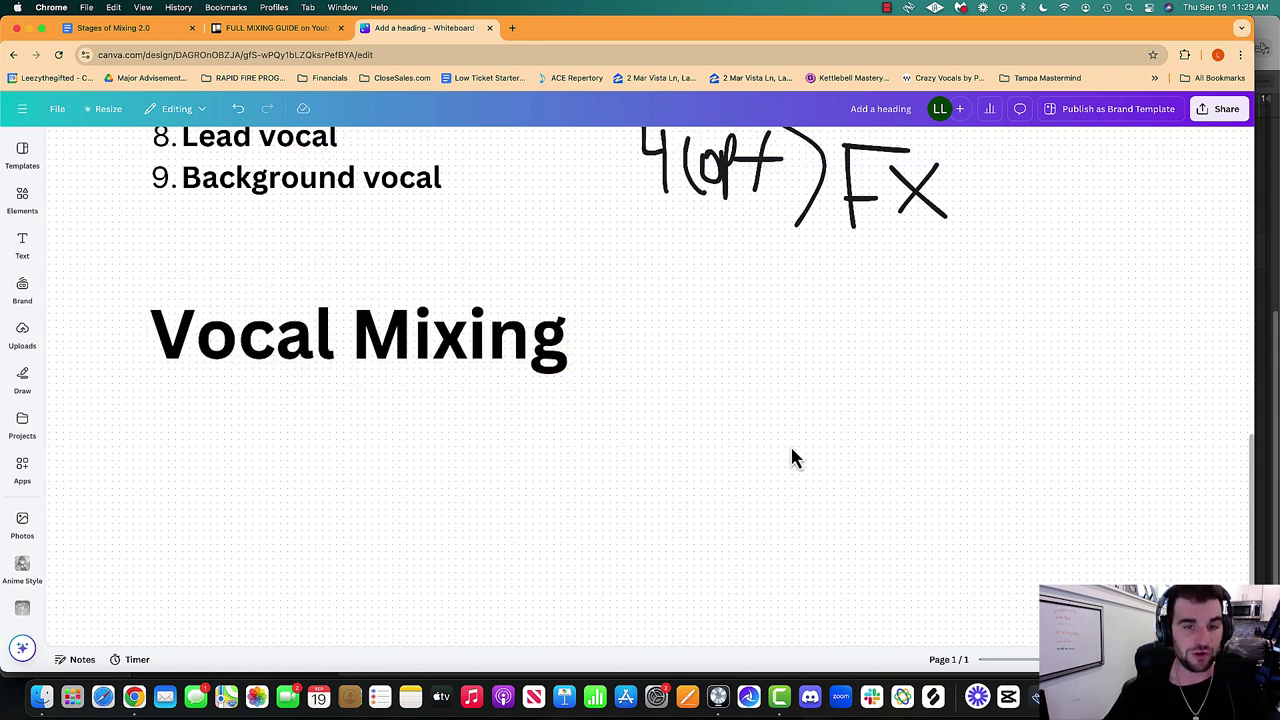
{"action": "scroll", "coordinate": [725, 425], "scroll_direction": "down", "scroll_amount": 1}
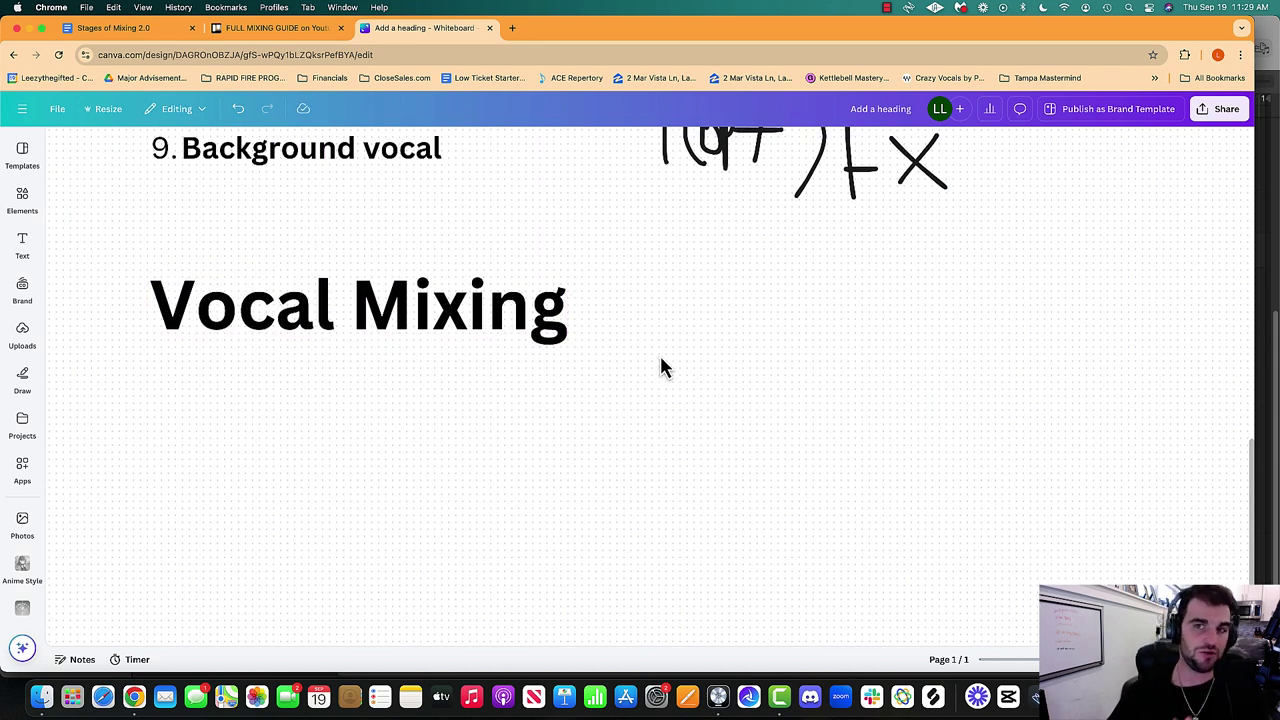
Duplicate the heading below itself and retype the copy as an underlined 'Stage 1:'.
{"action": "left_click_drag", "start_coordinate": [455, 352], "coordinate": [394, 417]}
{"action": "double_click", "coordinate": [390, 408]}
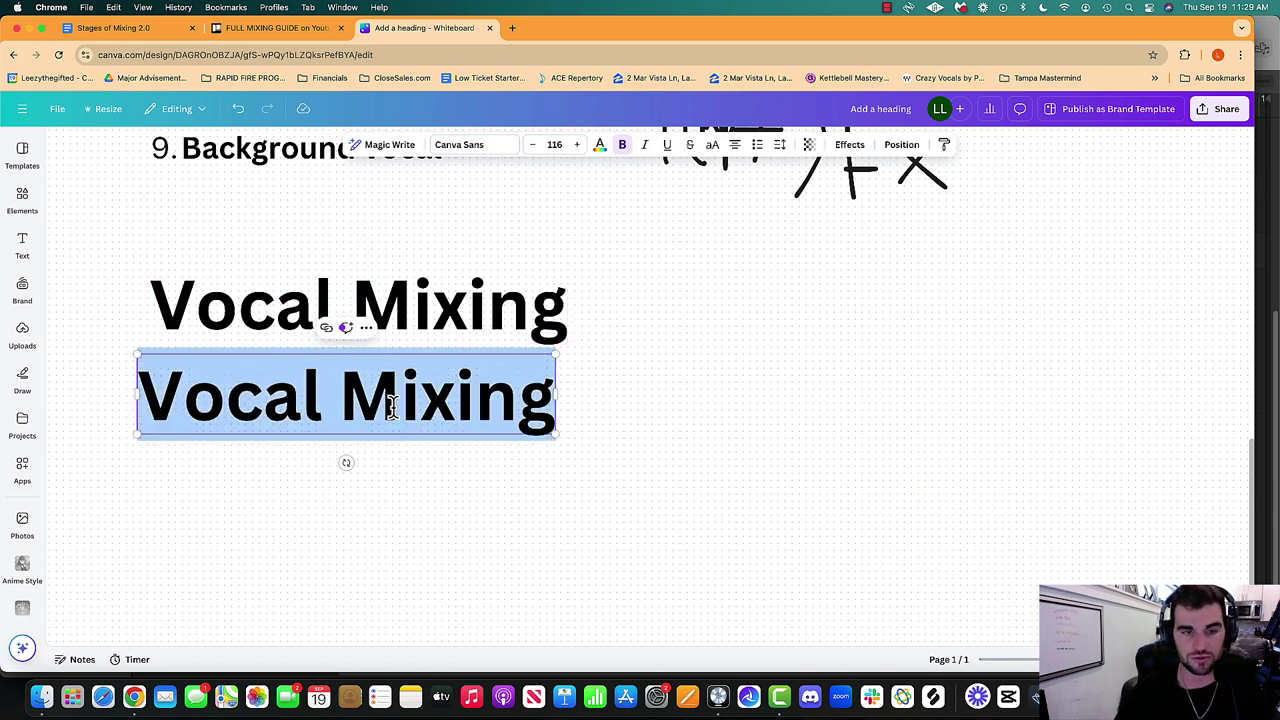
{"action": "type", "text": "Sthgae"}
{"action": "key", "text": "BackSpace"}
{"action": "key", "text": "BackSpace"}
{"action": "key", "text": "BackSpace"}
{"action": "key", "text": "BackSpace"}
{"action": "key", "text": "BackSpace"}
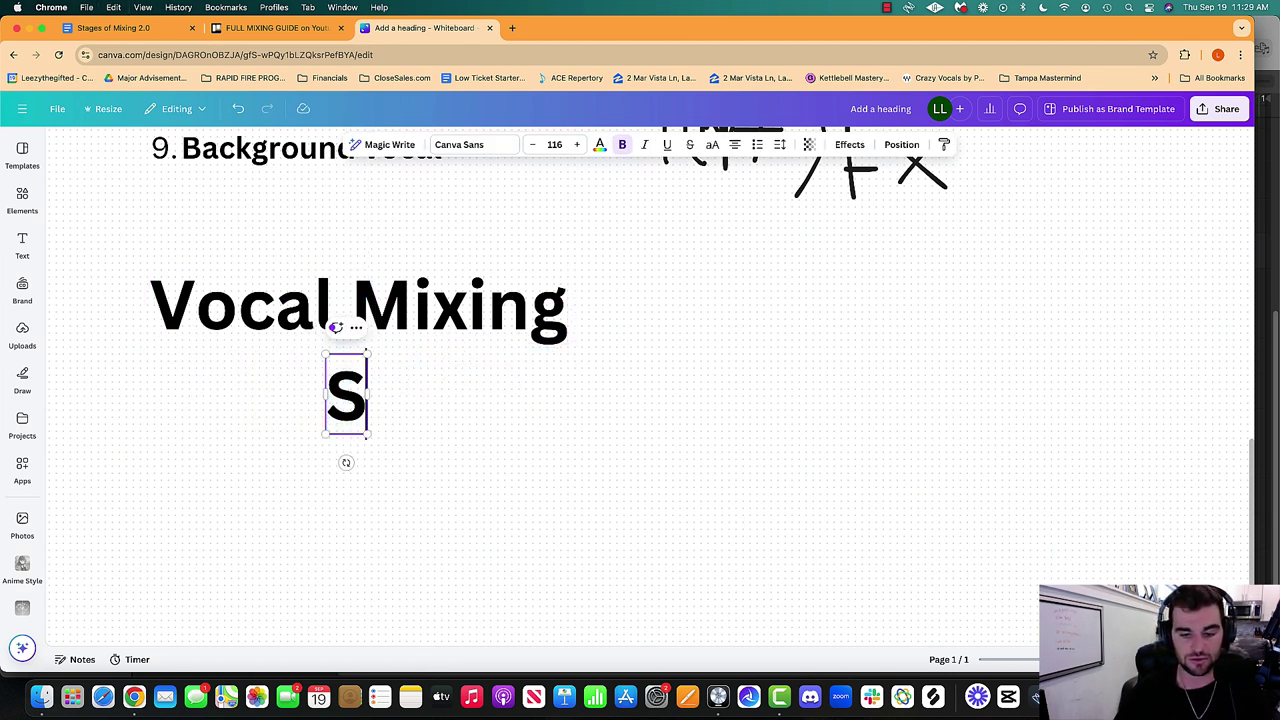
{"action": "type", "text": "tage 1:"}
{"action": "key", "text": "super+a"}
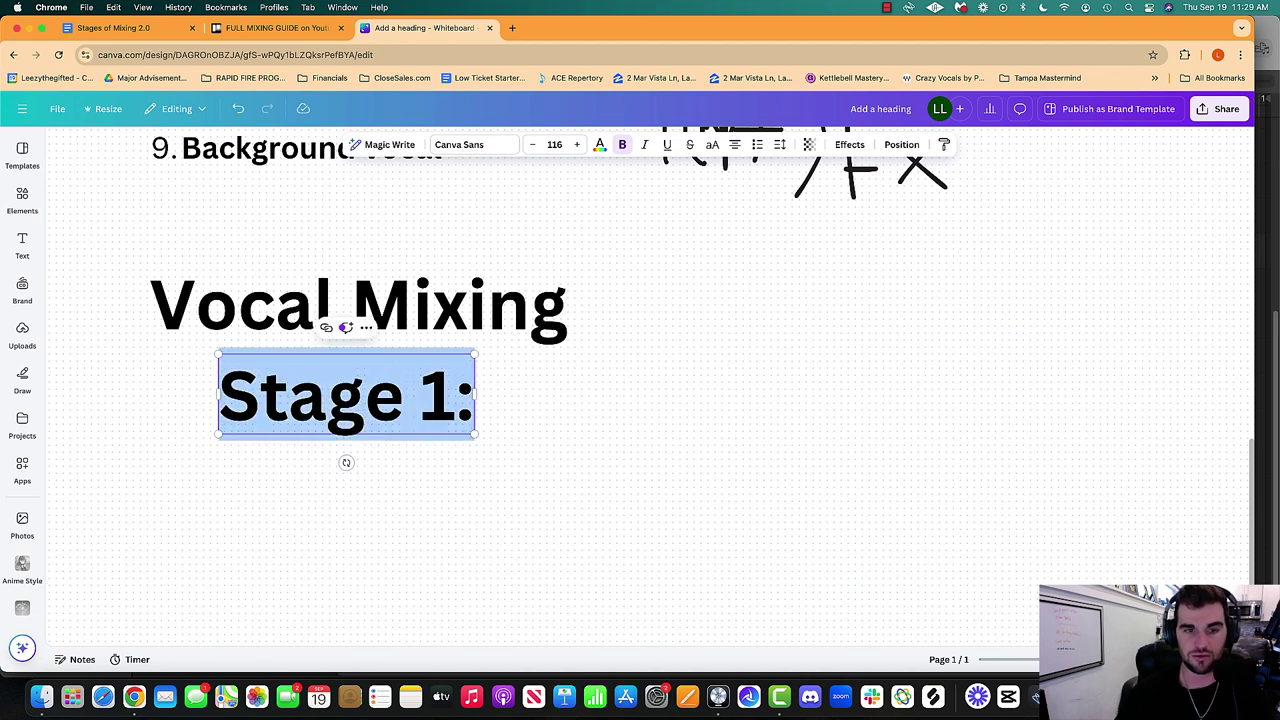
{"action": "key", "text": "super+u"}
Shrink the subheading, complete it as 'Stage 1: Pre-Mixing', and place it under Vocal Mixing.
{"action": "left_click_drag", "start_coordinate": [440, 425], "coordinate": [197, 374]}
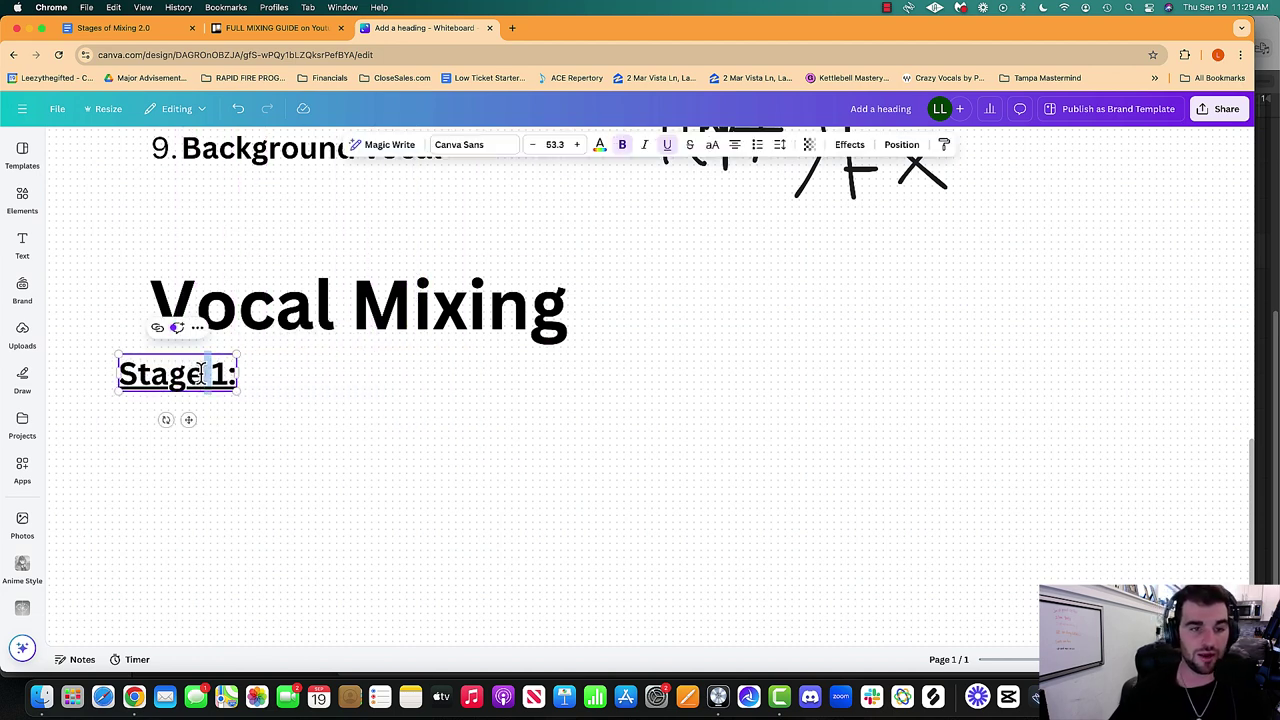
{"action": "left_click", "coordinate": [197, 374]}
{"action": "type", "text": "Pre-Mixin"}
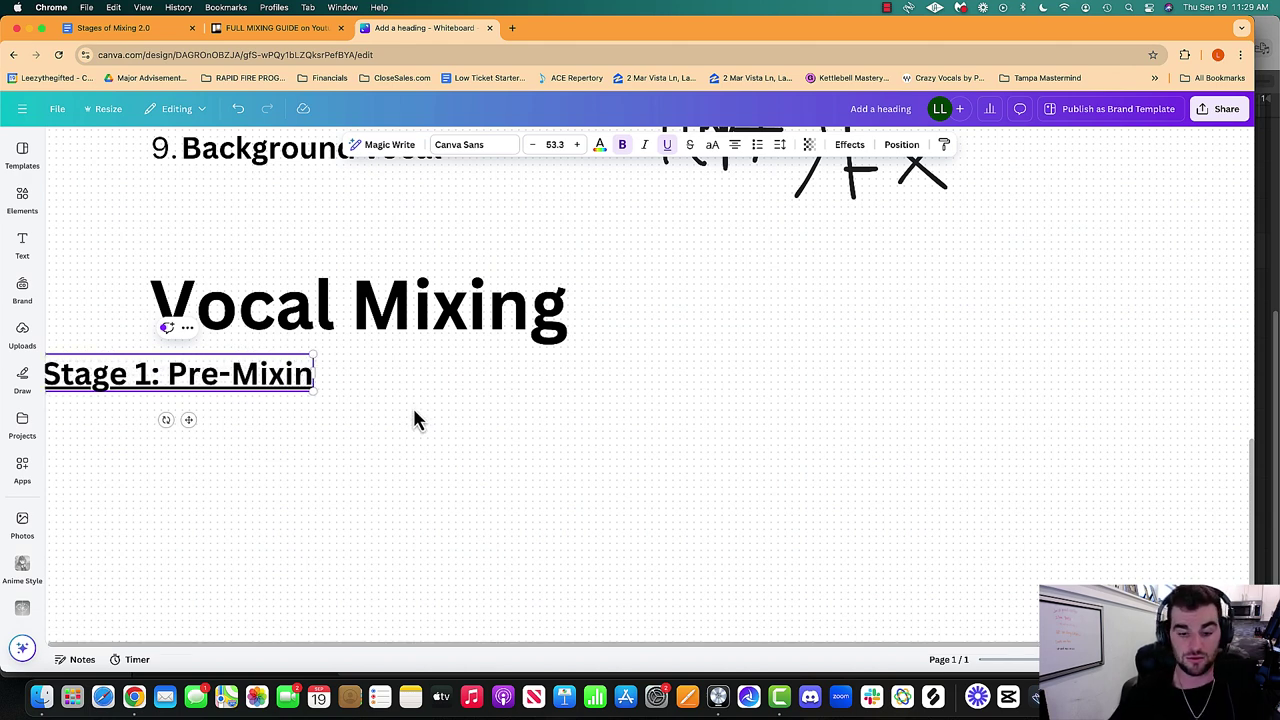
{"action": "type", "text": "g"}
{"action": "left_click_drag", "start_coordinate": [266, 380], "coordinate": [337, 398]}
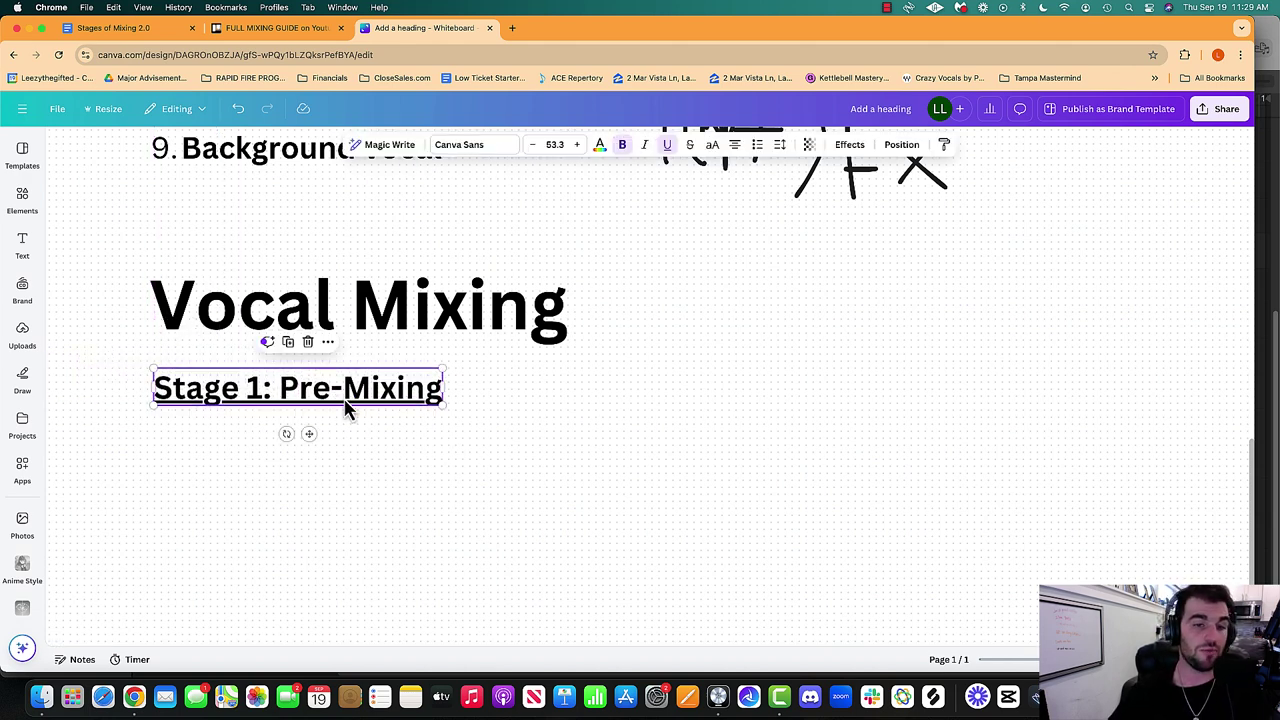
{"action": "left_click", "coordinate": [480, 475]}
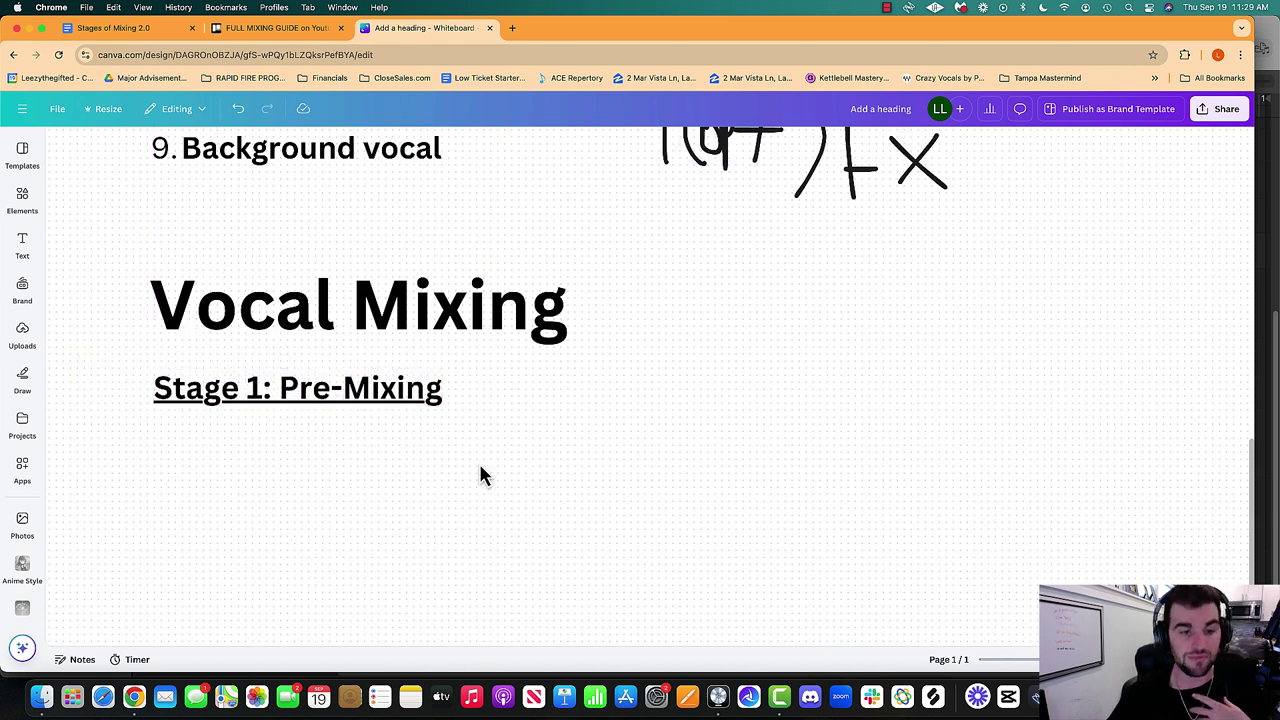
{"action": "left_click", "coordinate": [352, 405]}
{"action": "left_click", "coordinate": [362, 393]}
Add a plain, non-bold first bullet 'happens during recording' under the subheading.
{"action": "key", "text": "Right"}
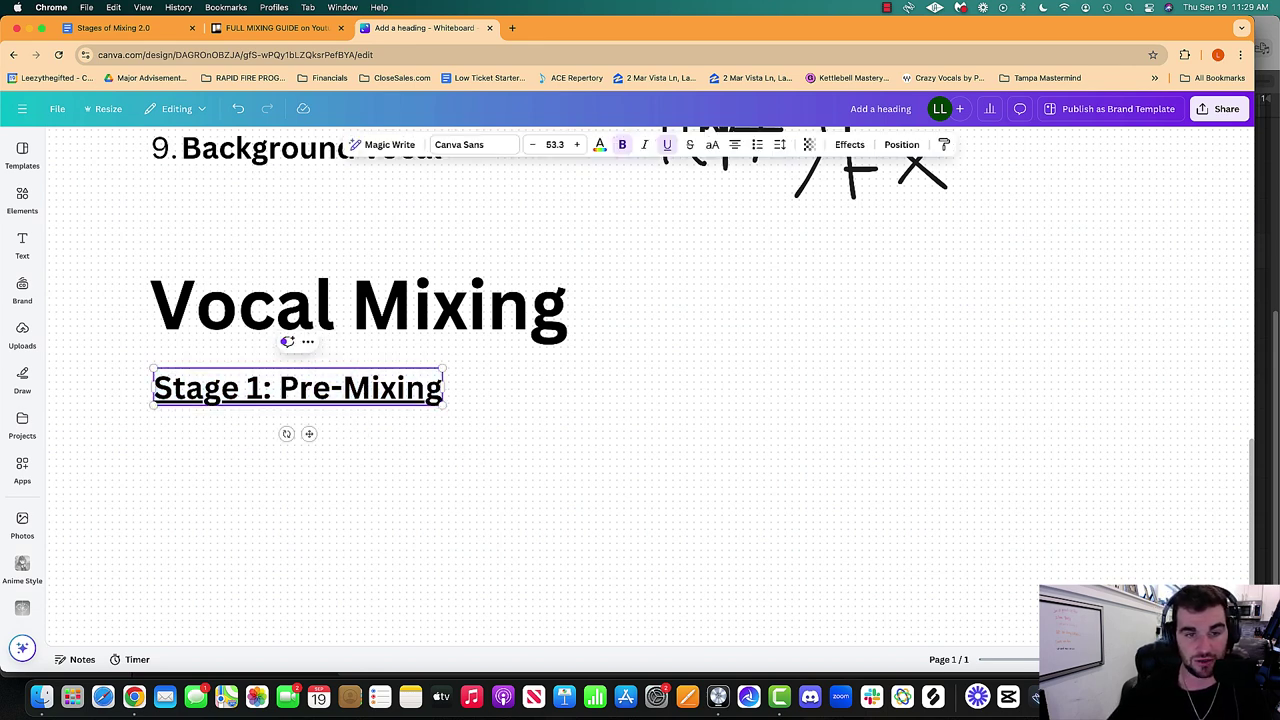
{"action": "key", "text": "Return"}
{"action": "key", "text": "super+space"}
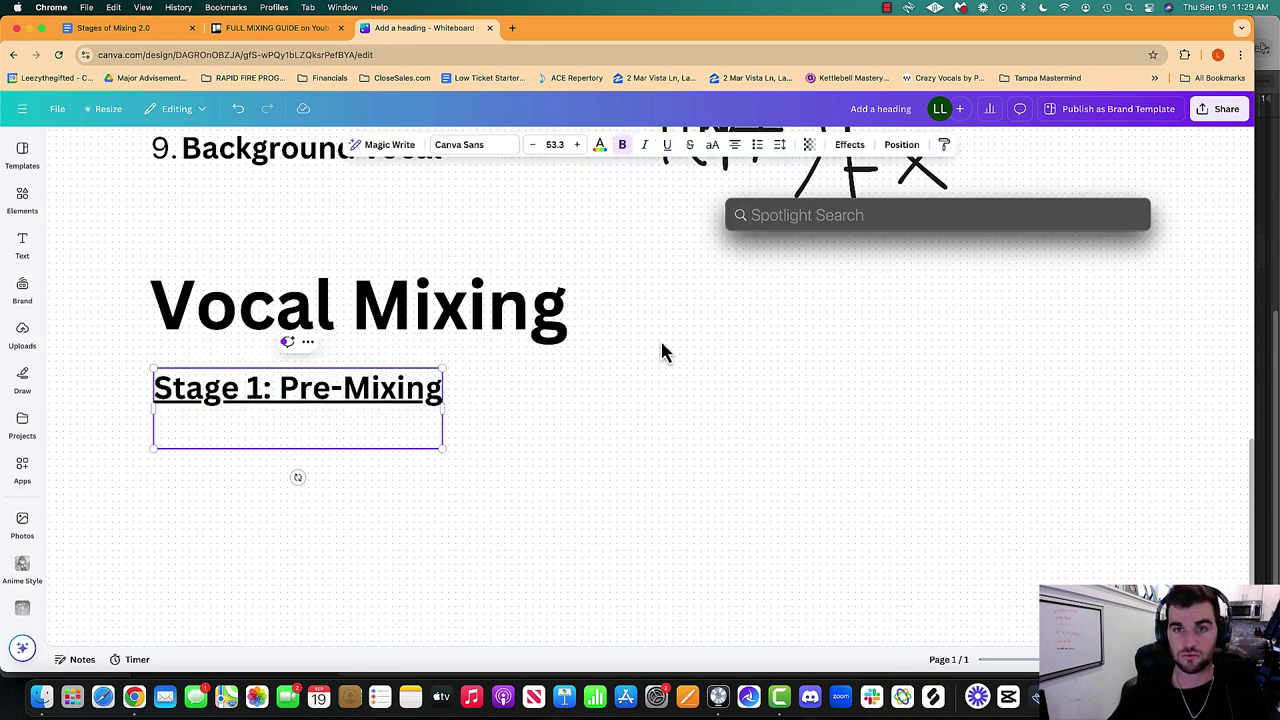
{"action": "key", "text": "Escape"}
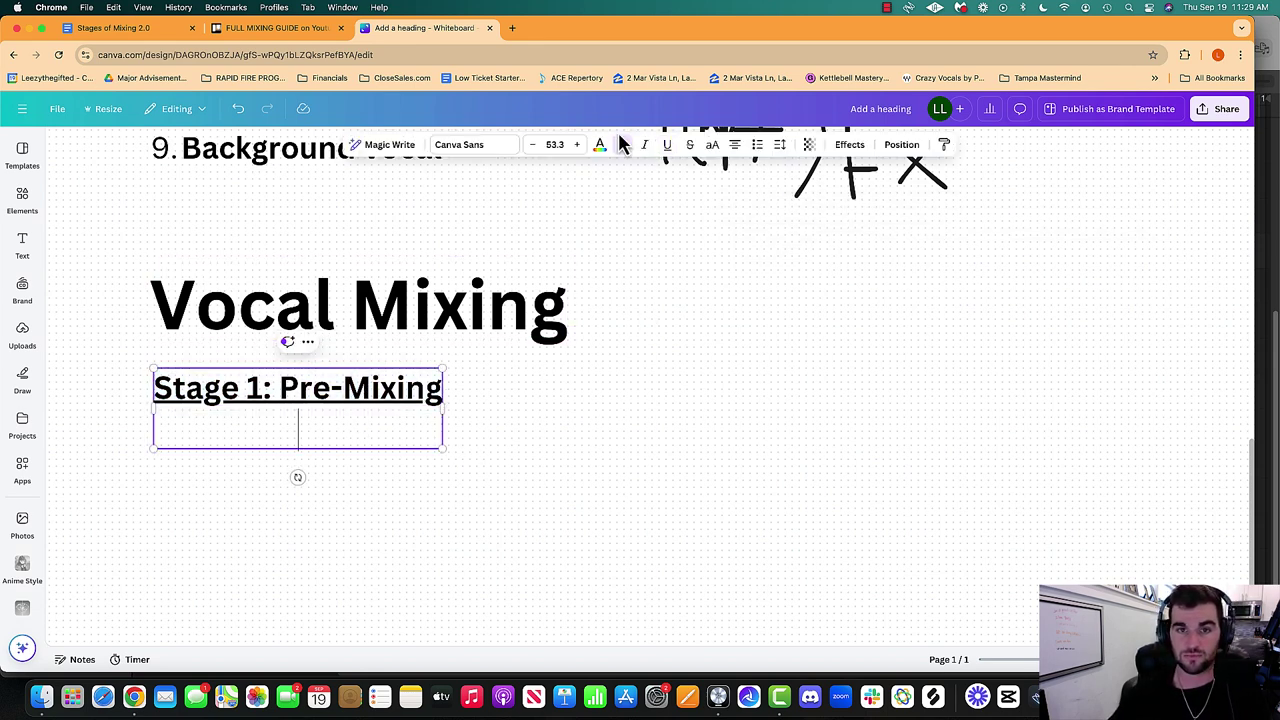
{"action": "left_click", "coordinate": [758, 145]}
{"action": "type", "text": "d"}
{"action": "key", "text": "BackSpace"}
{"action": "key", "text": "BackSpace"}
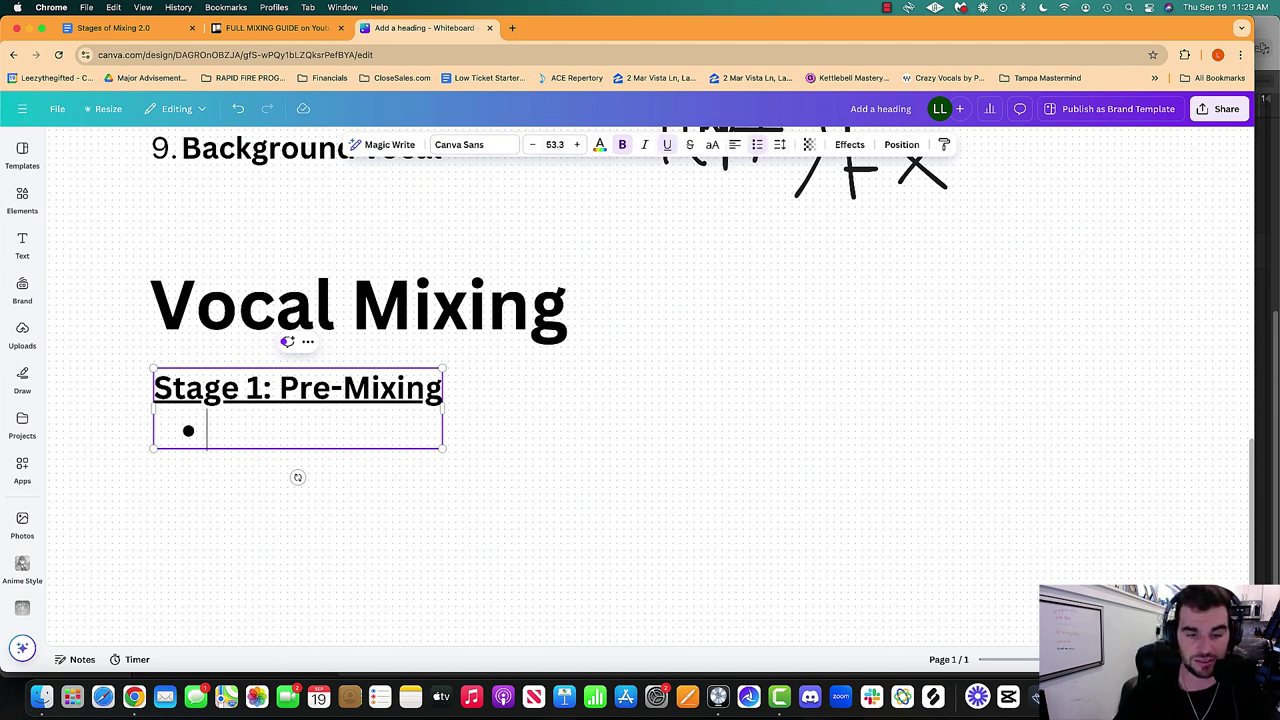
{"action": "type", "text": "happens"}
{"action": "key", "text": "super+shift+Left"}
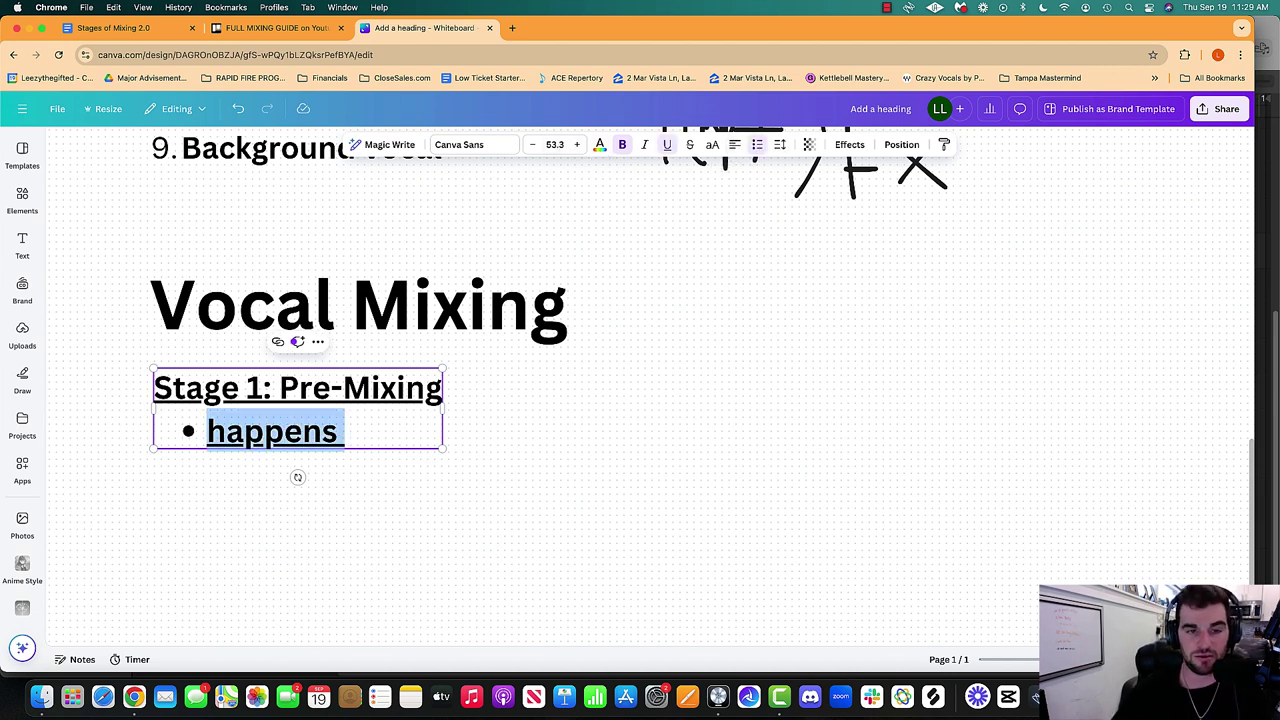
{"action": "key", "text": "super+b"}
{"action": "key", "text": "super+u"}
{"action": "key", "text": "Right"}
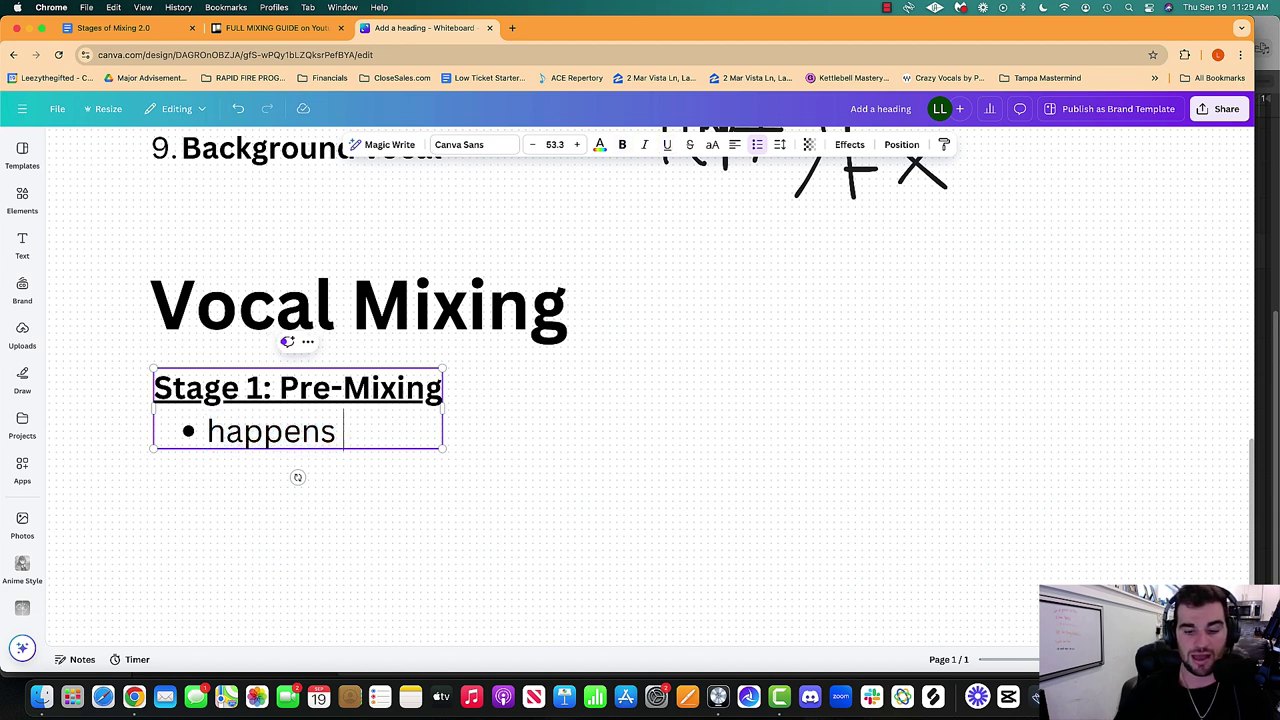
{"action": "type", "text": "during recording"}
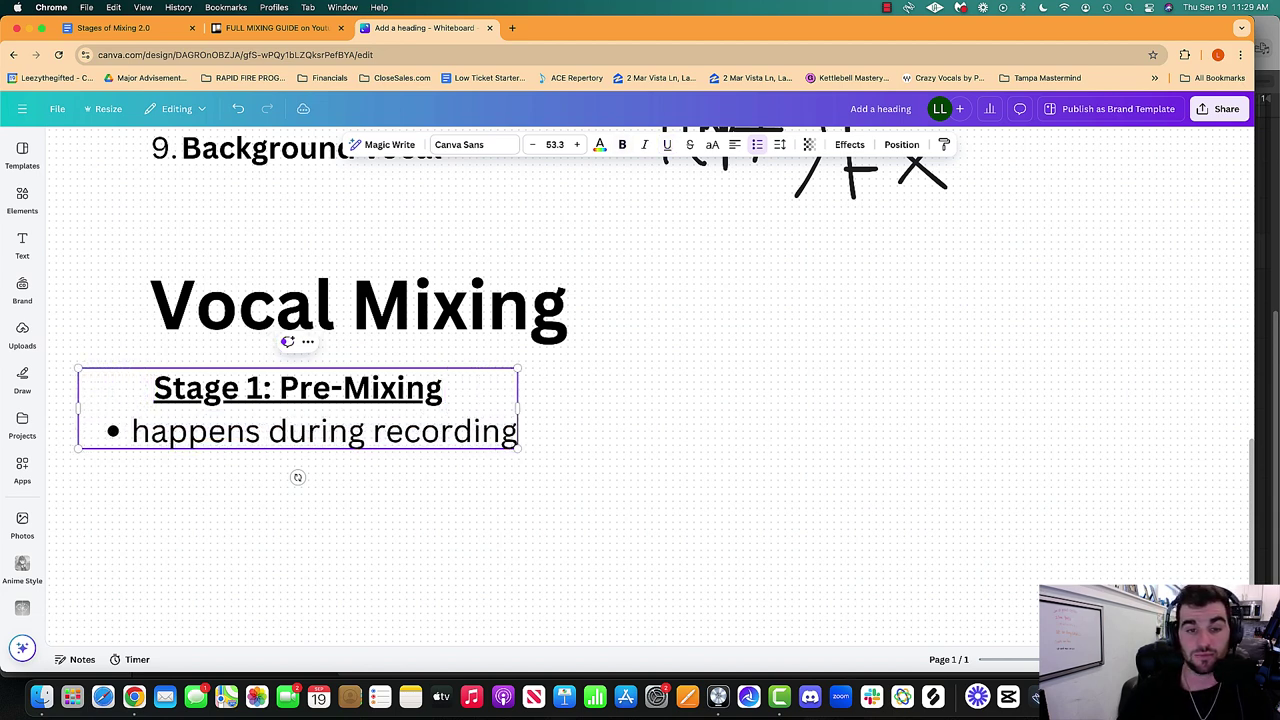
Add the bullet 'putting plugins on your vocals WHILE recording' and narrow the text box to rewrap.
{"action": "key", "text": "Return"}
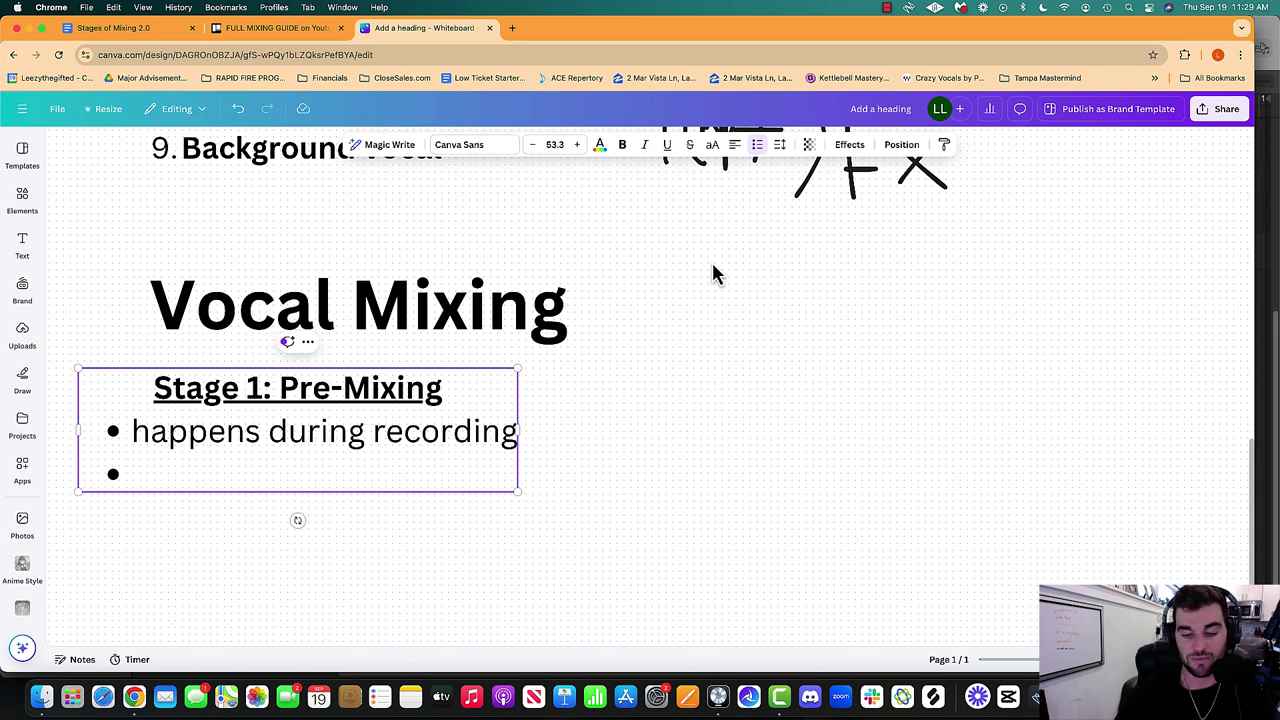
{"action": "type", "text": "putting pl"}
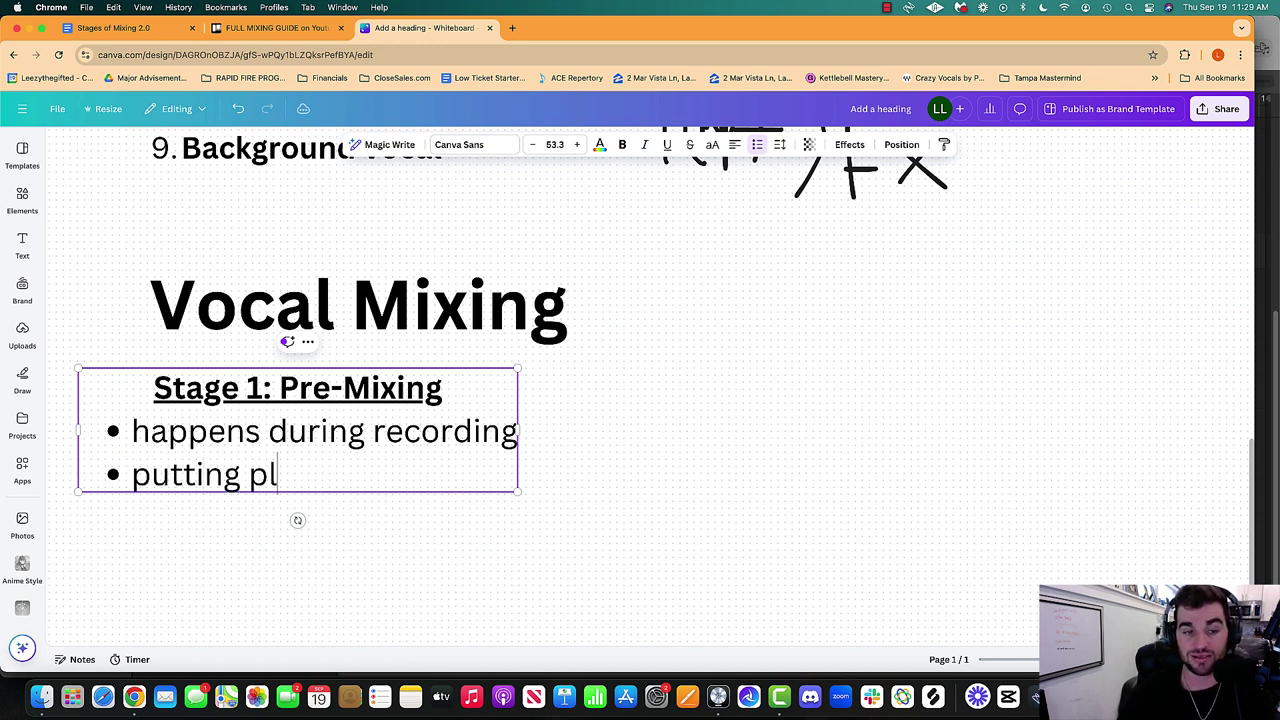
{"action": "type", "text": "ugins on your voc"}
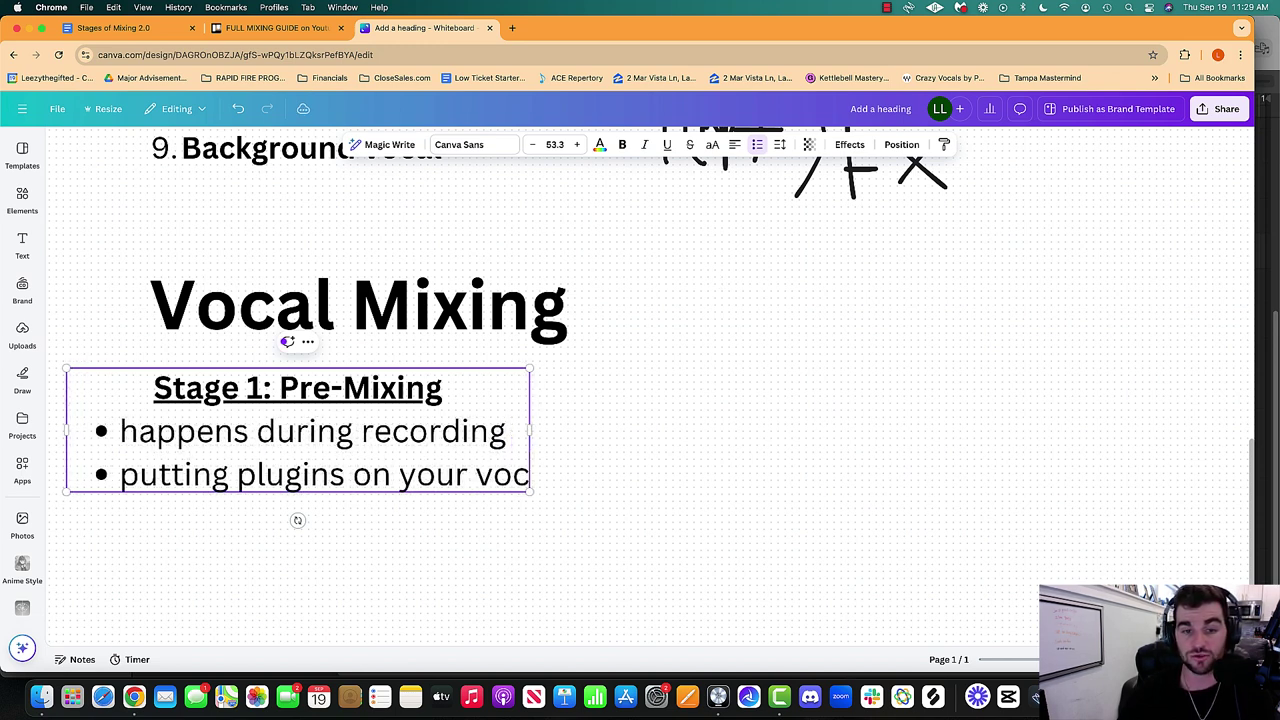
{"action": "type", "text": "als WHILE recording"}
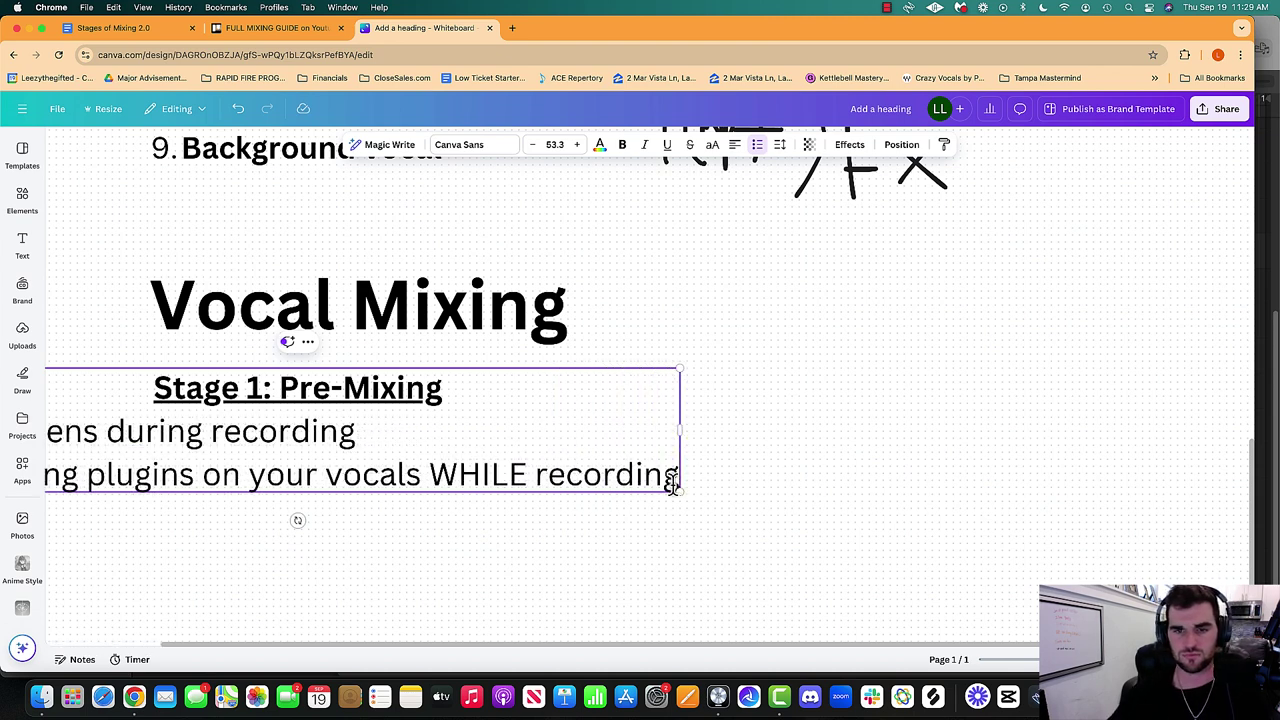
{"action": "left_click_drag", "start_coordinate": [683, 431], "coordinate": [434, 431]}
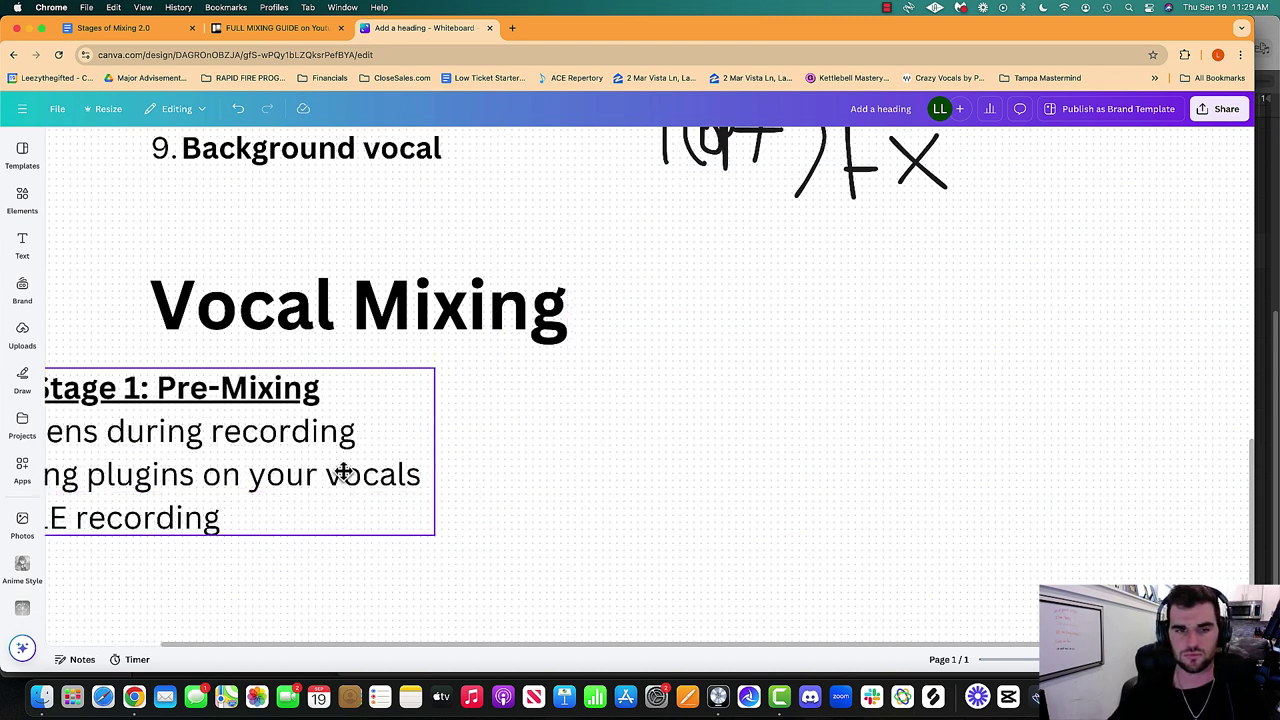
{"action": "left_click_drag", "start_coordinate": [337, 471], "coordinate": [531, 468]}
Add the bullet 'when you're finished recording, your vocals are already sounding clean'.
{"action": "left_click", "coordinate": [454, 515]}
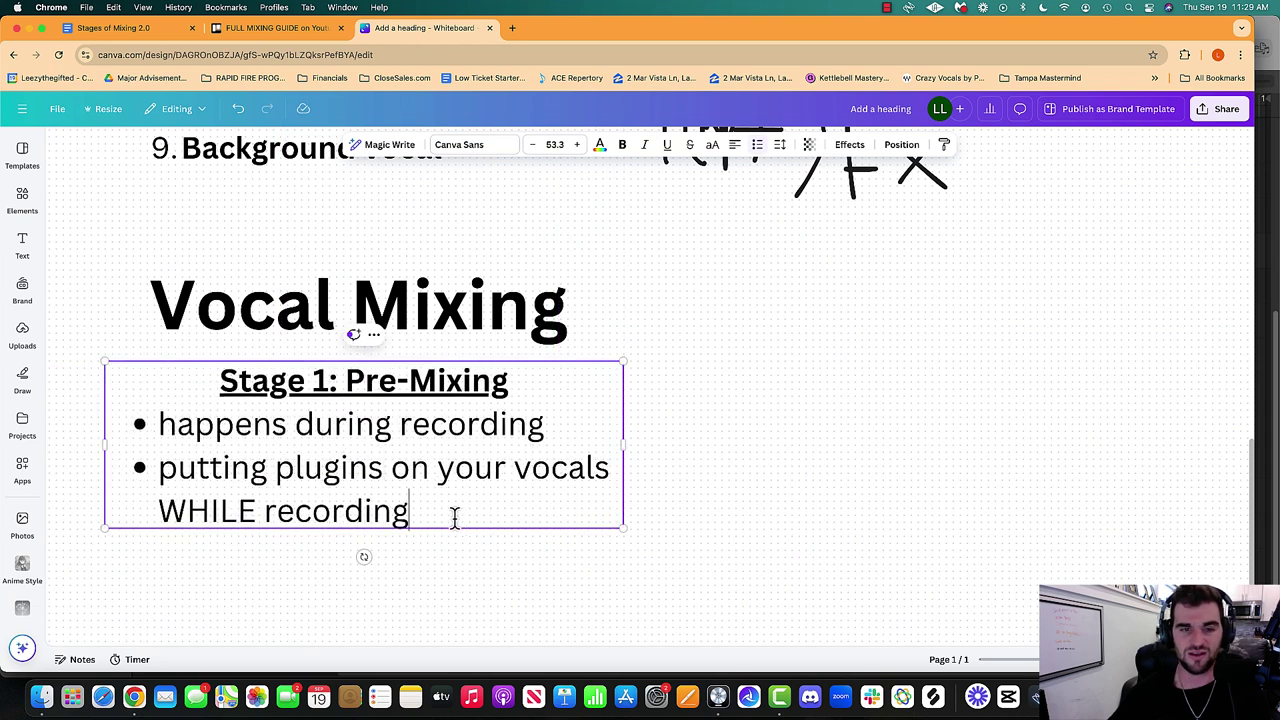
{"action": "key", "text": "Return"}
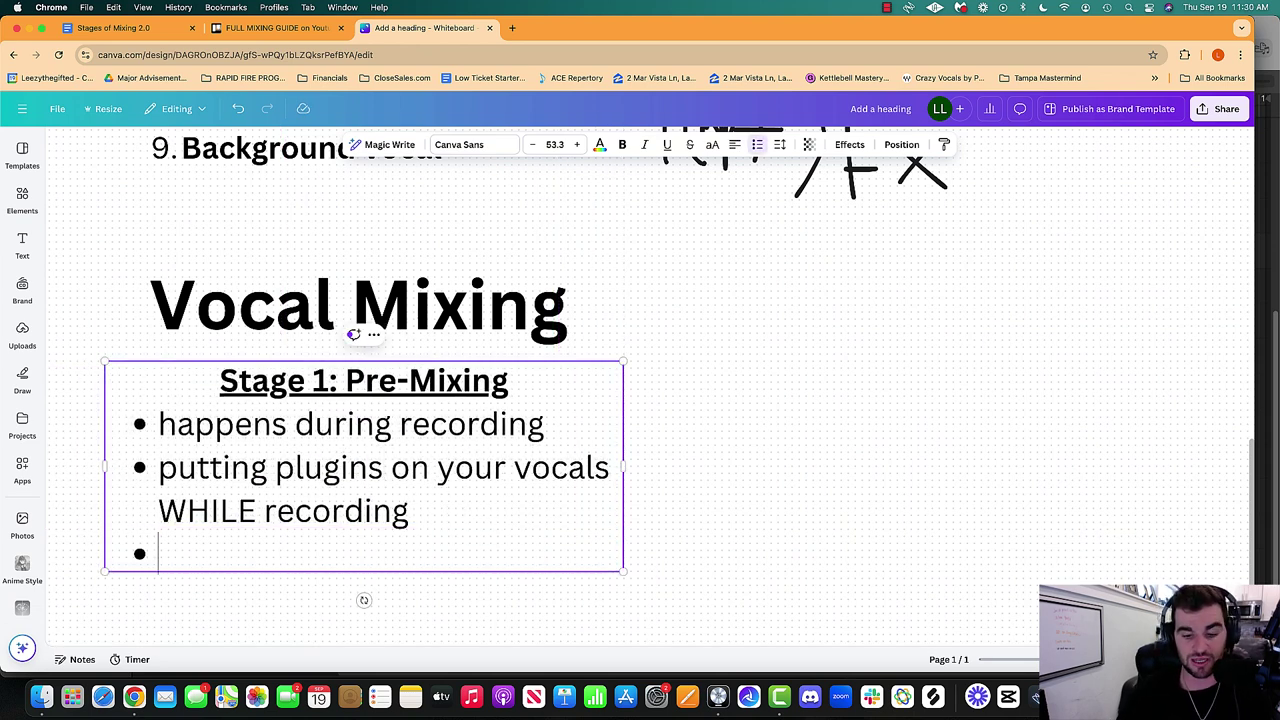
{"action": "type", "text": "when you"}
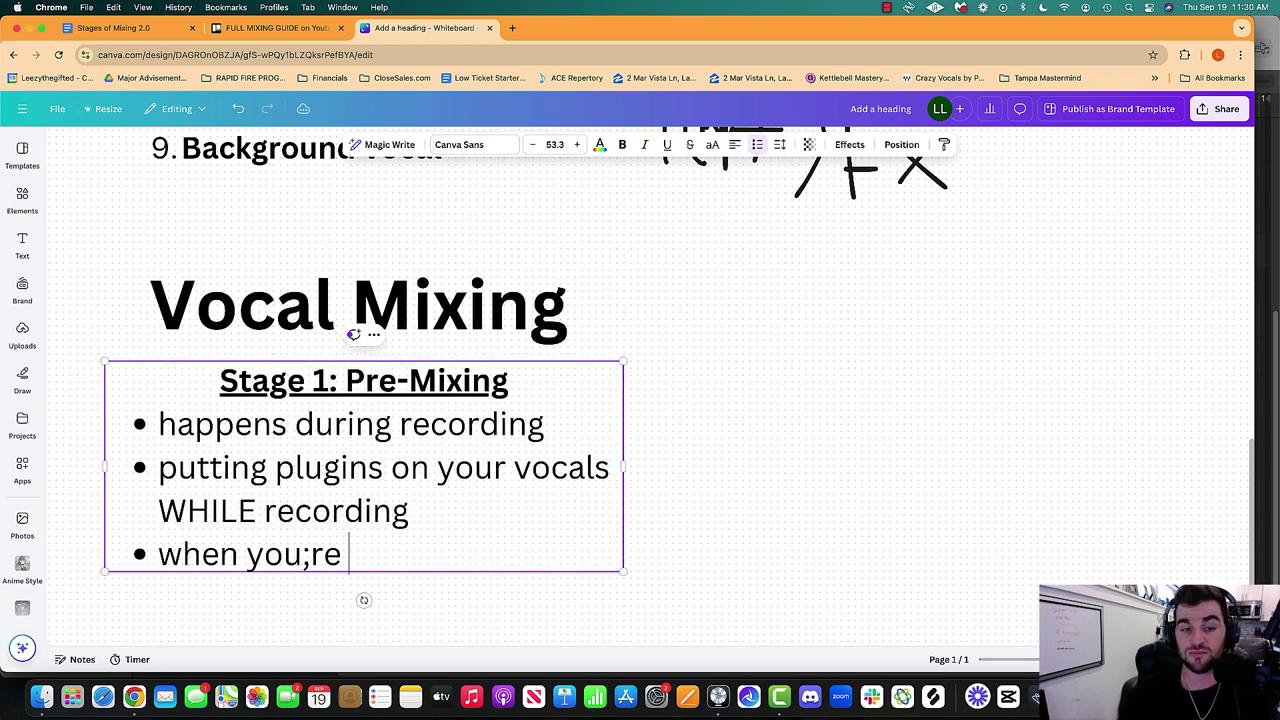
{"action": "type", "text": ";re"}
{"action": "key", "text": "BackSpace"}
{"action": "key", "text": "BackSpace"}
{"action": "type", "text": "re finishing"}
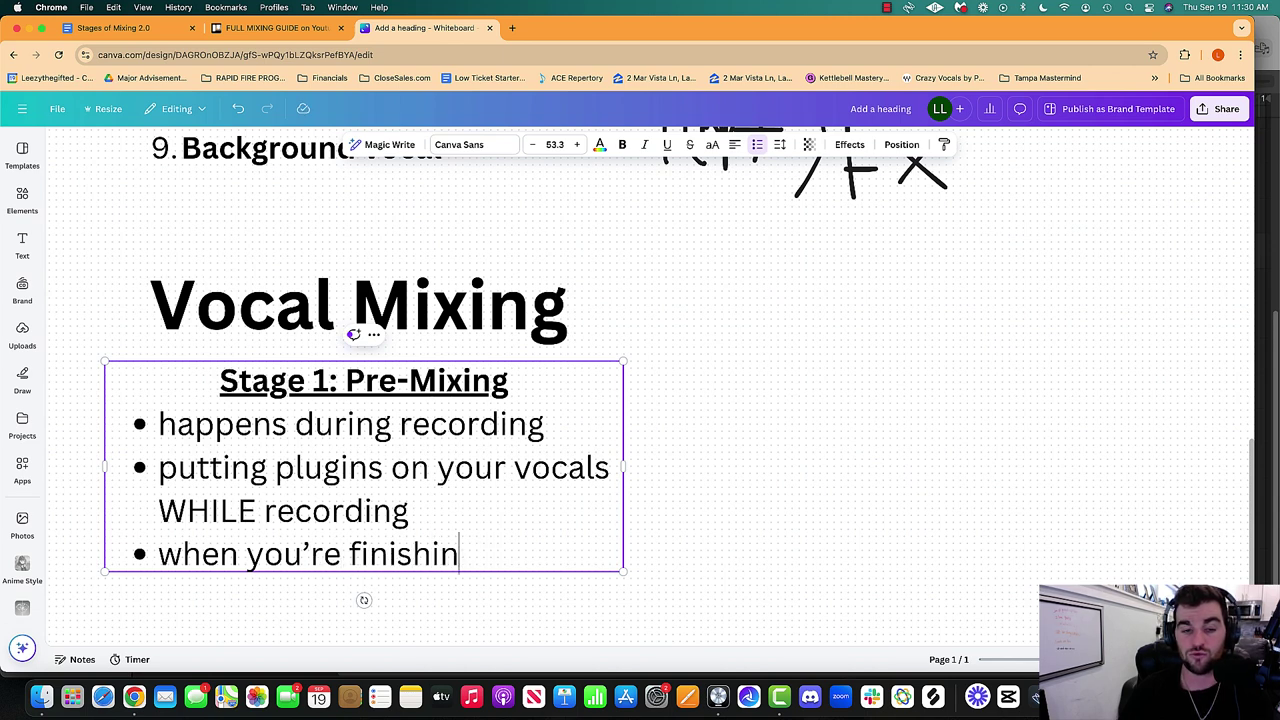
{"action": "key", "text": "BackSpace"}
{"action": "key", "text": "BackSpace"}
{"action": "type", "text": "ed recordi"}
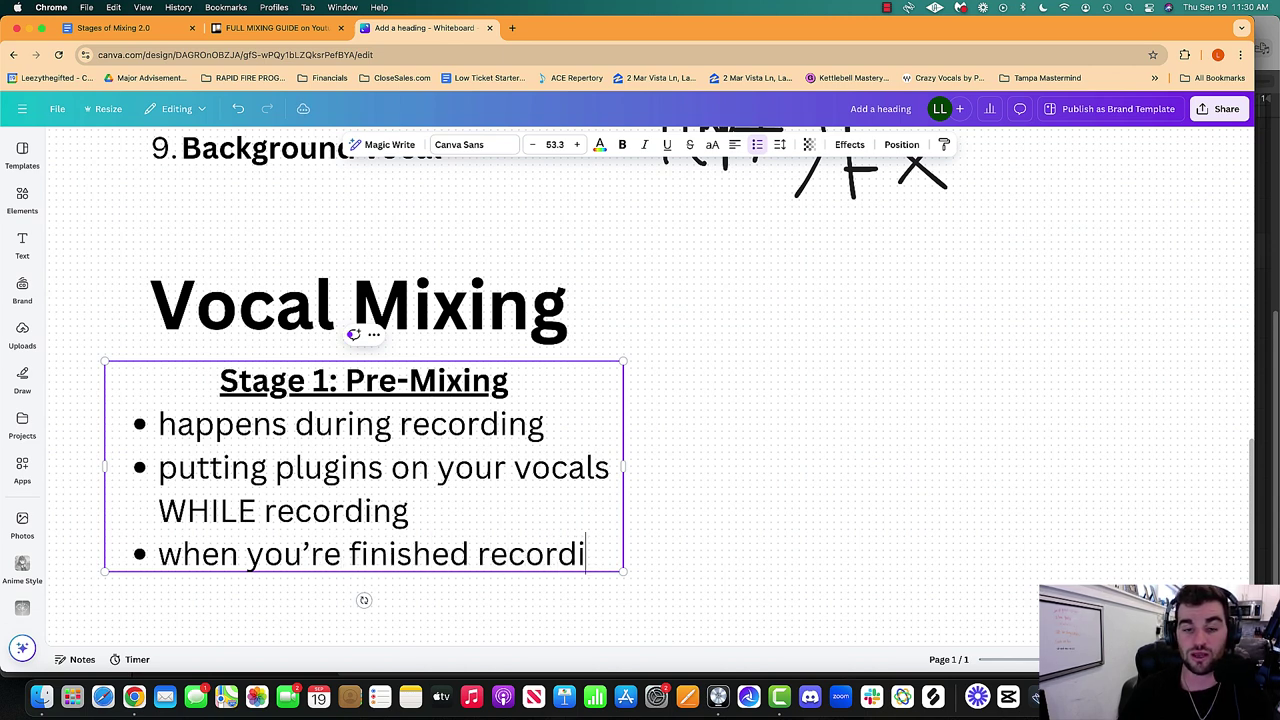
{"action": "type", "text": "ng, your vocals a"}
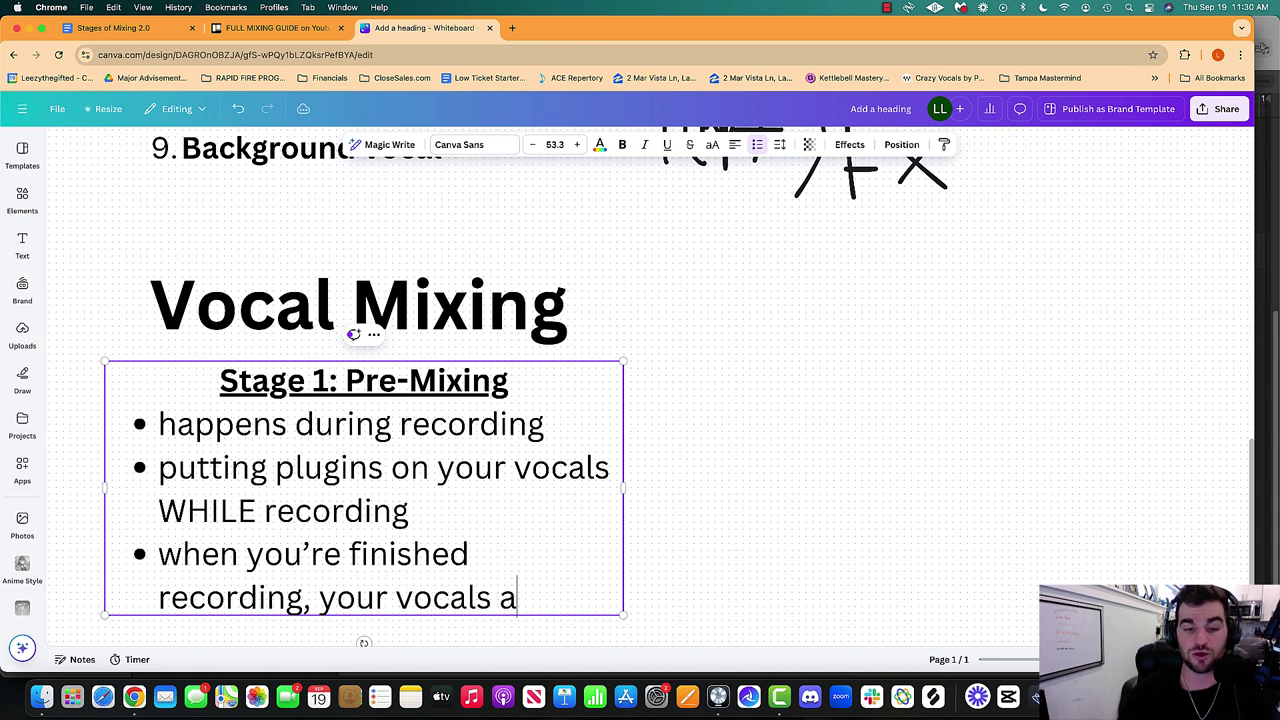
{"action": "type", "text": "re already sounding clea"}
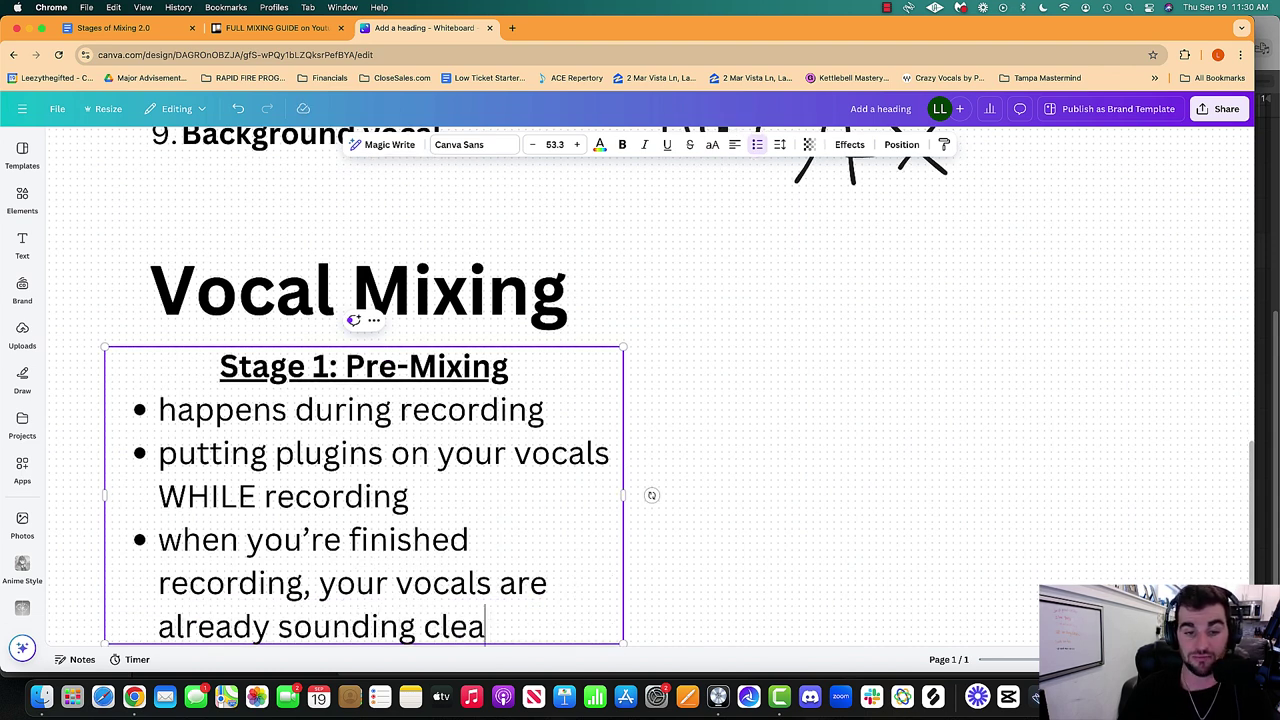
{"action": "type", "text": "n"}
{"action": "left_click", "coordinate": [718, 545]}
{"action": "scroll", "coordinate": [590, 440], "scroll_direction": "down", "scroll_amount": 1}
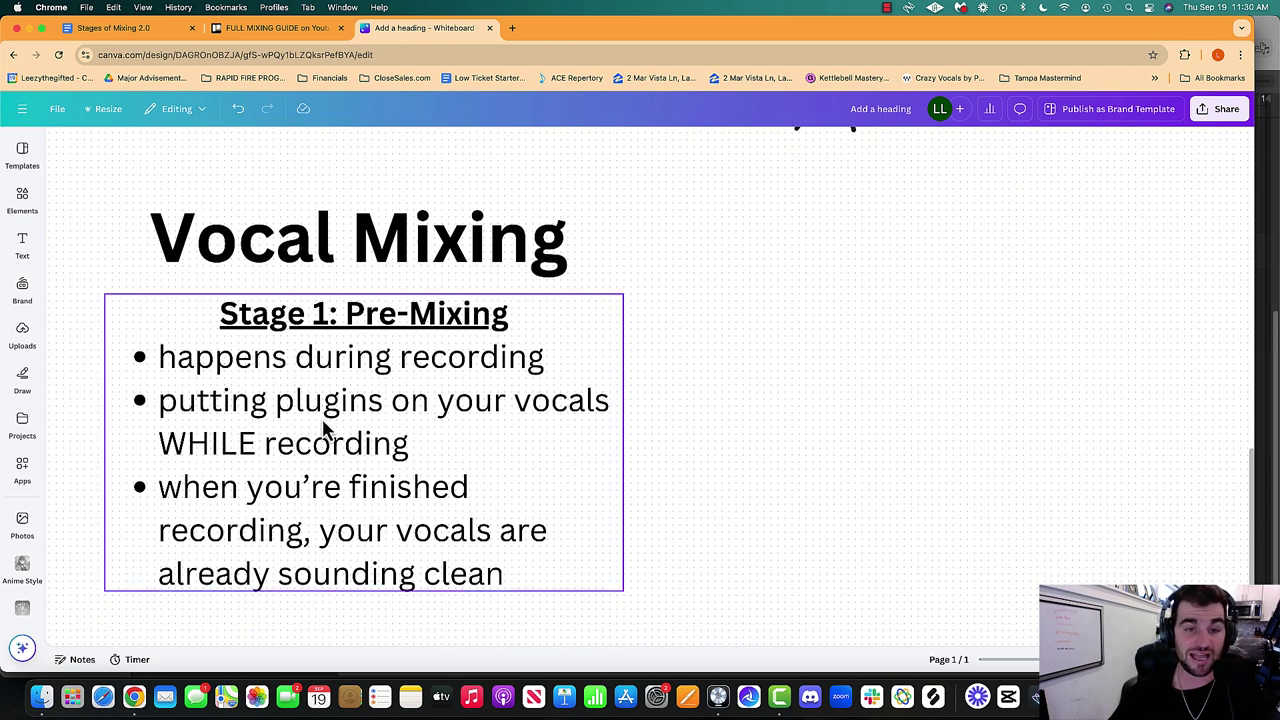
Duplicate the Stage 1 box to the right and retitle it 'Stage 2: Vocal Mixing'.
{"action": "left_click_drag", "start_coordinate": [313, 432], "coordinate": [863, 420]}
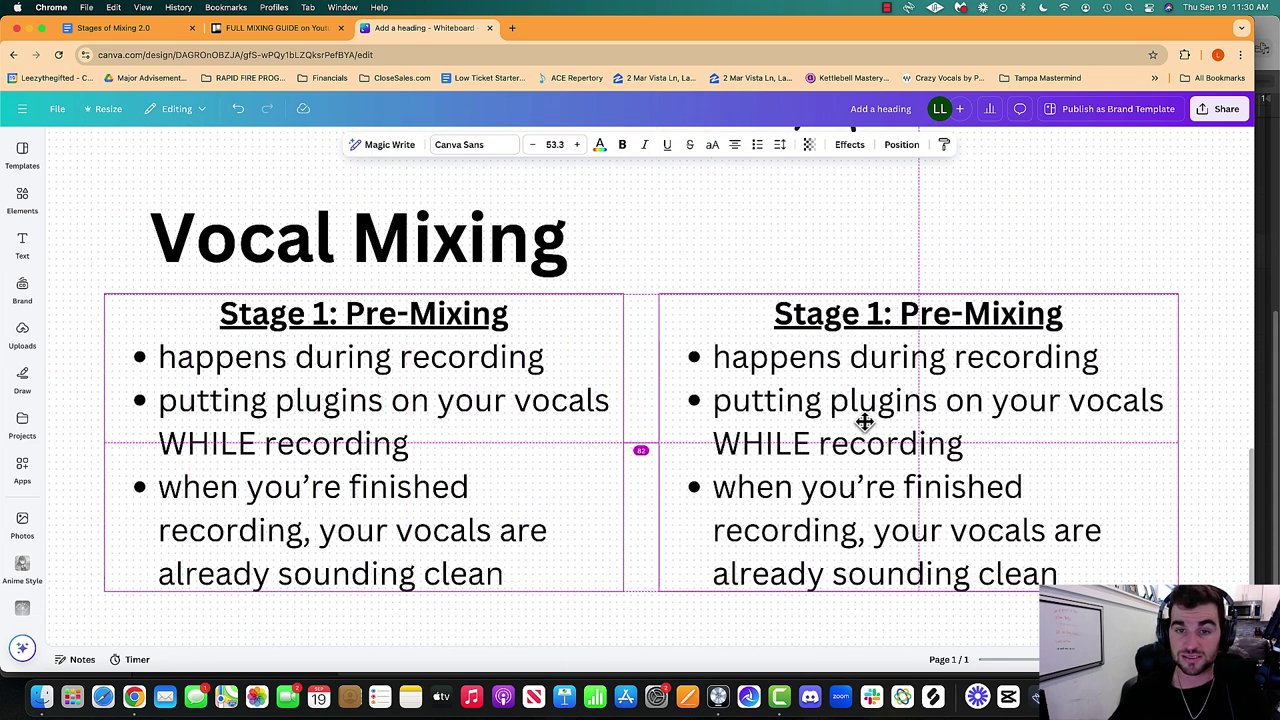
{"action": "left_click", "coordinate": [858, 311]}
{"action": "key", "text": "BackSpace"}
{"action": "type", "text": "2"}
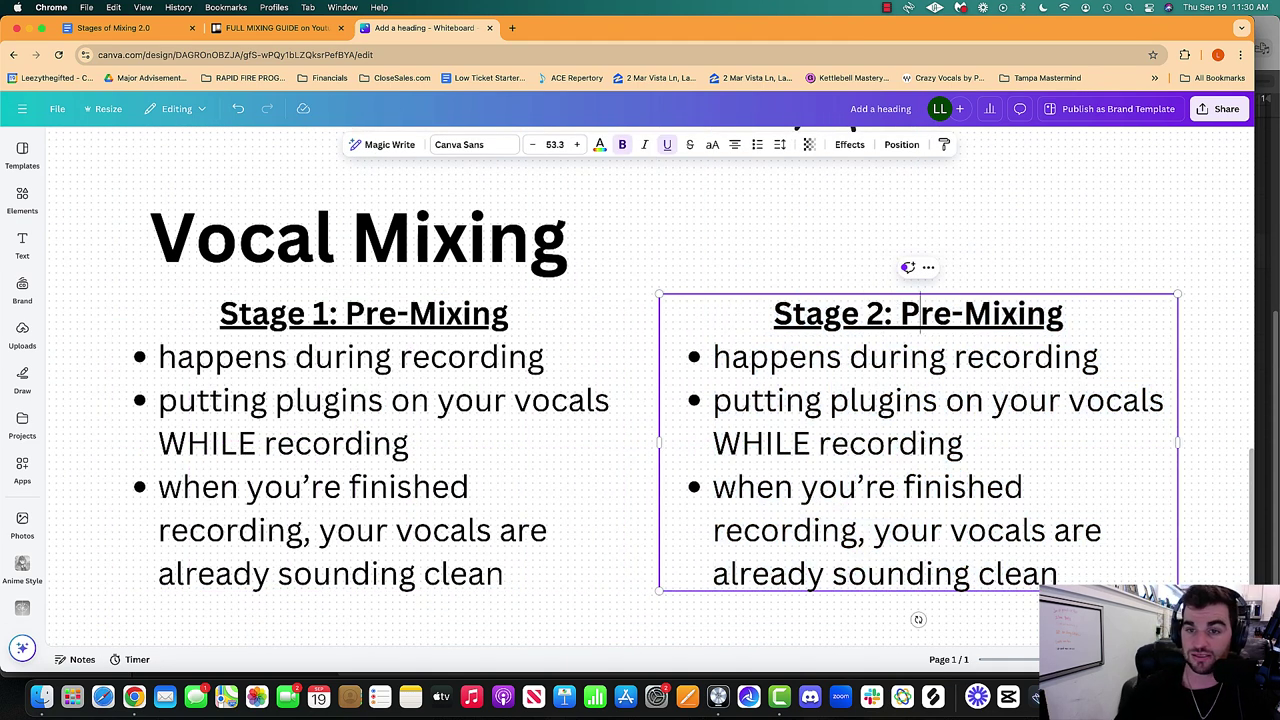
{"action": "double_click", "coordinate": [920, 313]}
{"action": "key", "text": "BackSpace"}
{"action": "type", "text": "Vi"}
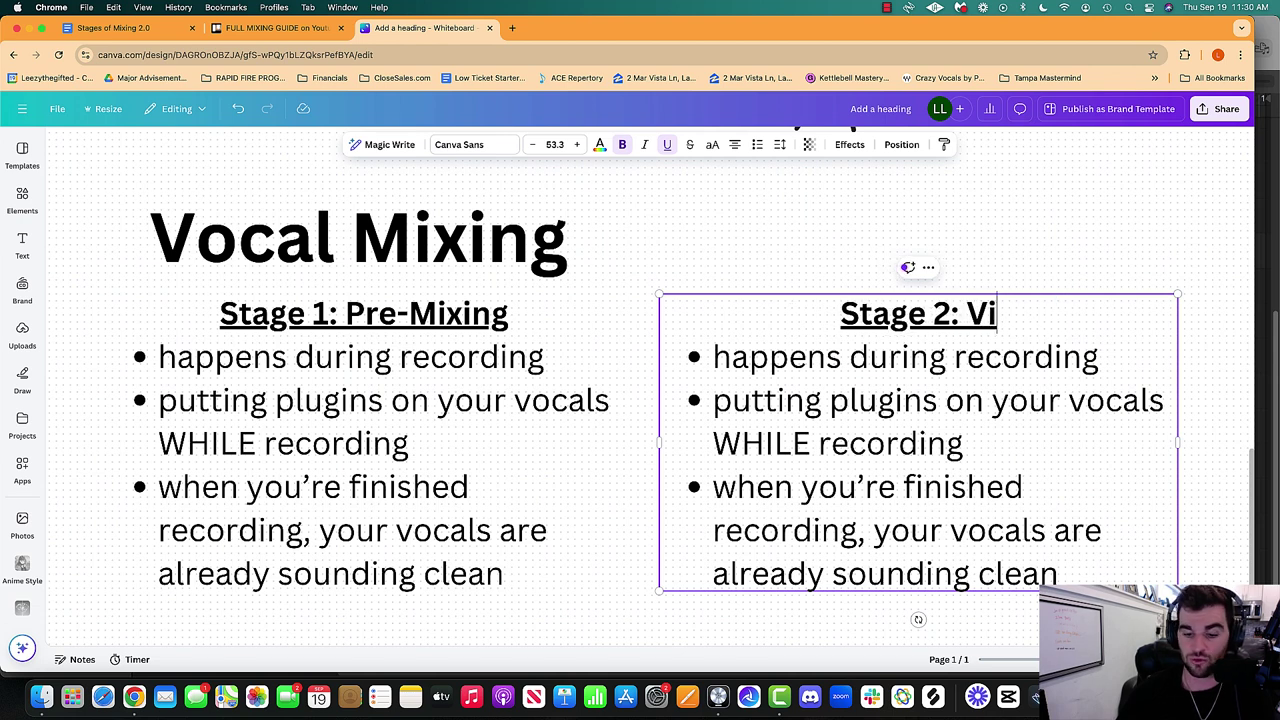
{"action": "key", "text": "BackSpace"}
{"action": "type", "text": "ocal Mixing"}
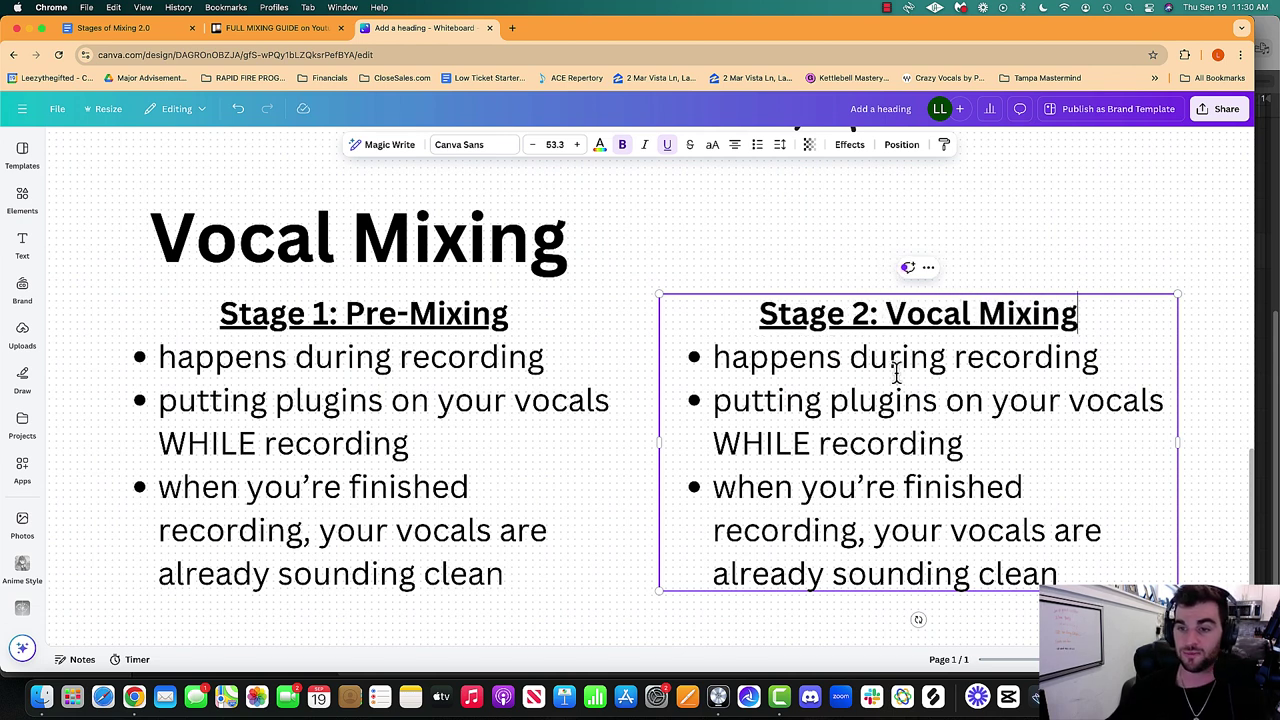
Replace its bullets with the vocals steps list copied from the Stages of Mixing 2.0 document.
{"action": "left_click_drag", "start_coordinate": [1058, 568], "coordinate": [706, 357]}
{"action": "key", "text": "BackSpace"}
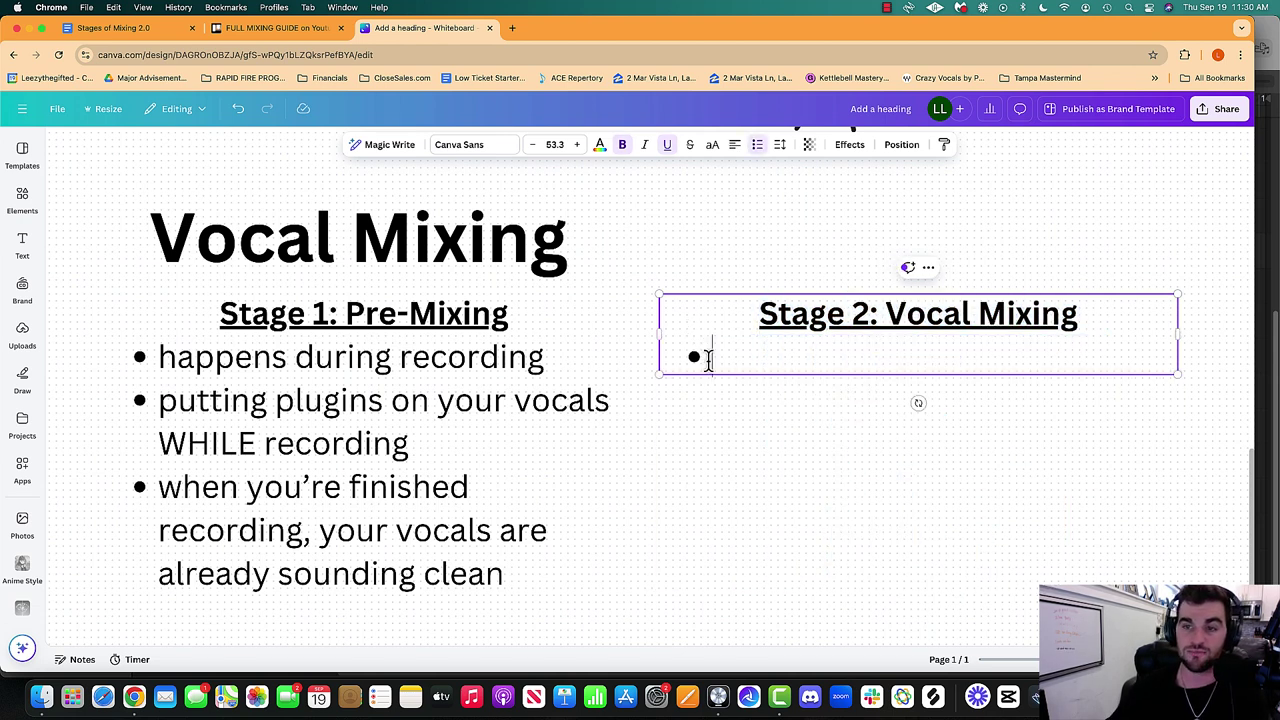
{"action": "left_click", "coordinate": [120, 28]}
{"action": "scroll", "coordinate": [355, 430], "scroll_direction": "down", "scroll_amount": 2}
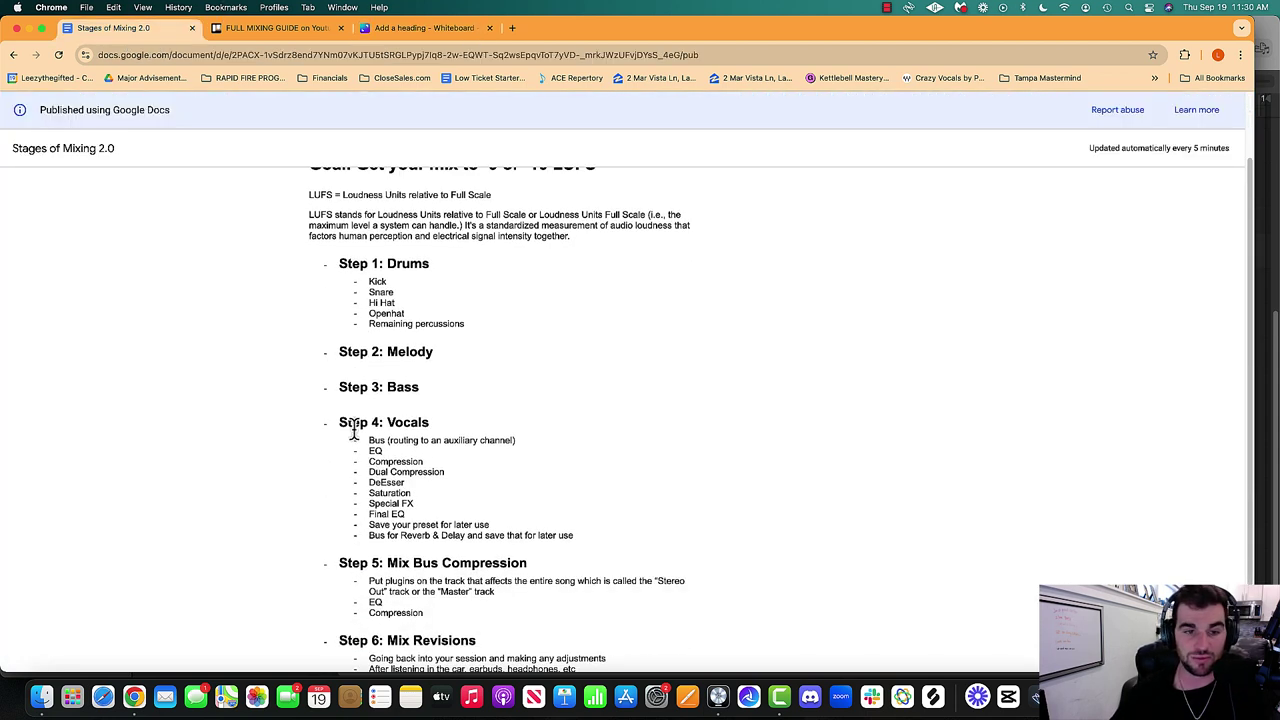
{"action": "left_click_drag", "start_coordinate": [370, 441], "coordinate": [495, 525]}
{"action": "left_click", "coordinate": [420, 28]}
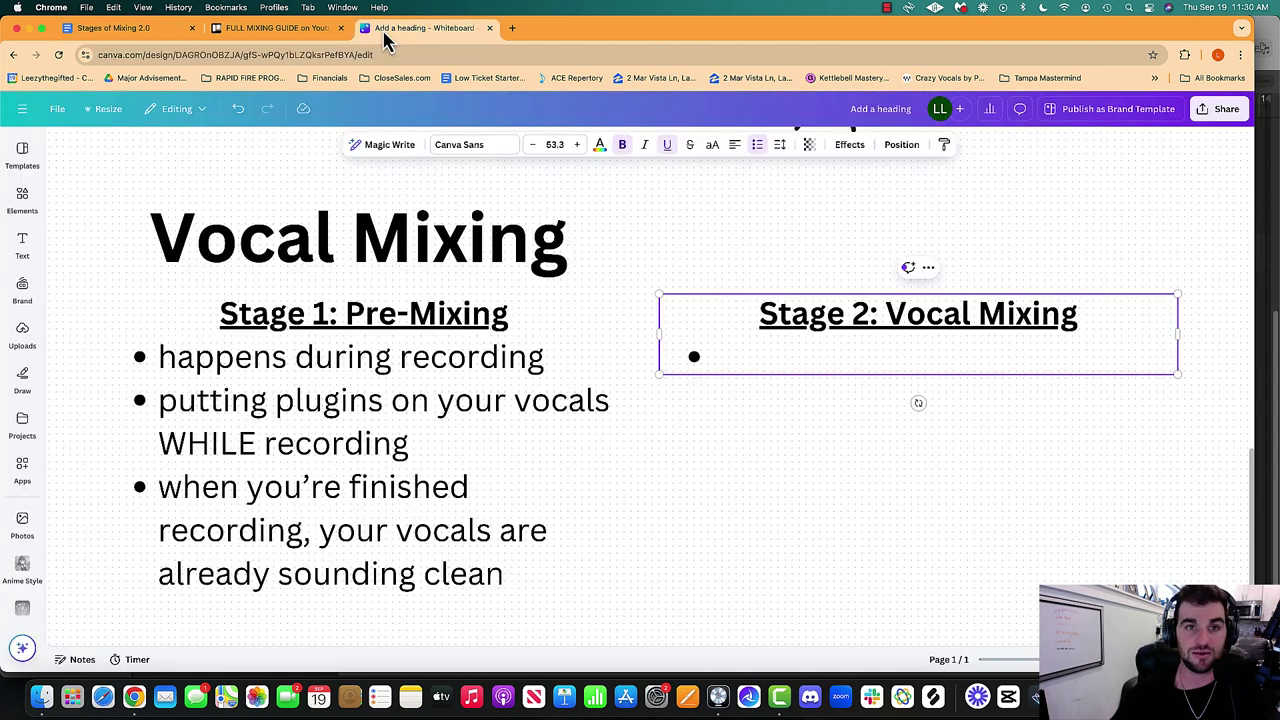
{"action": "left_click", "coordinate": [817, 362]}
{"action": "key", "text": "super+v"}
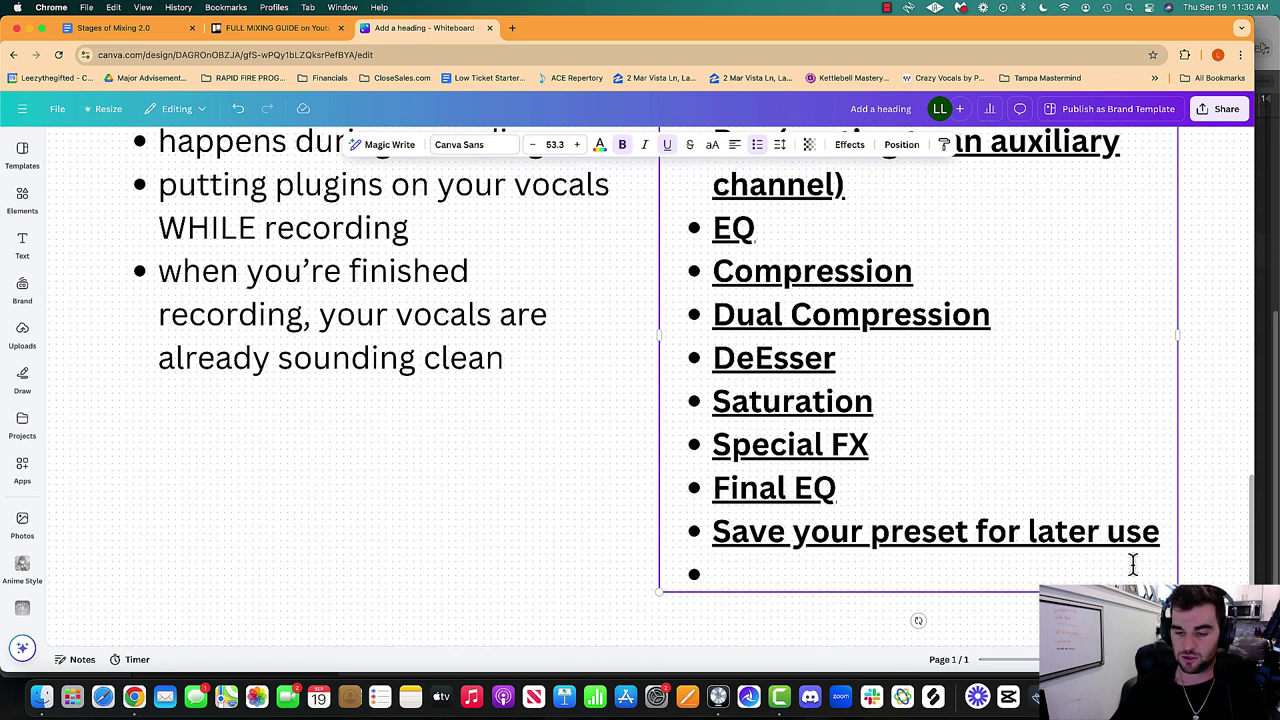
Make the pasted bullets plain text while keeping the Stage 2 heading bold and underlined.
{"action": "scroll", "coordinate": [823, 443], "scroll_direction": "up", "scroll_amount": 10}
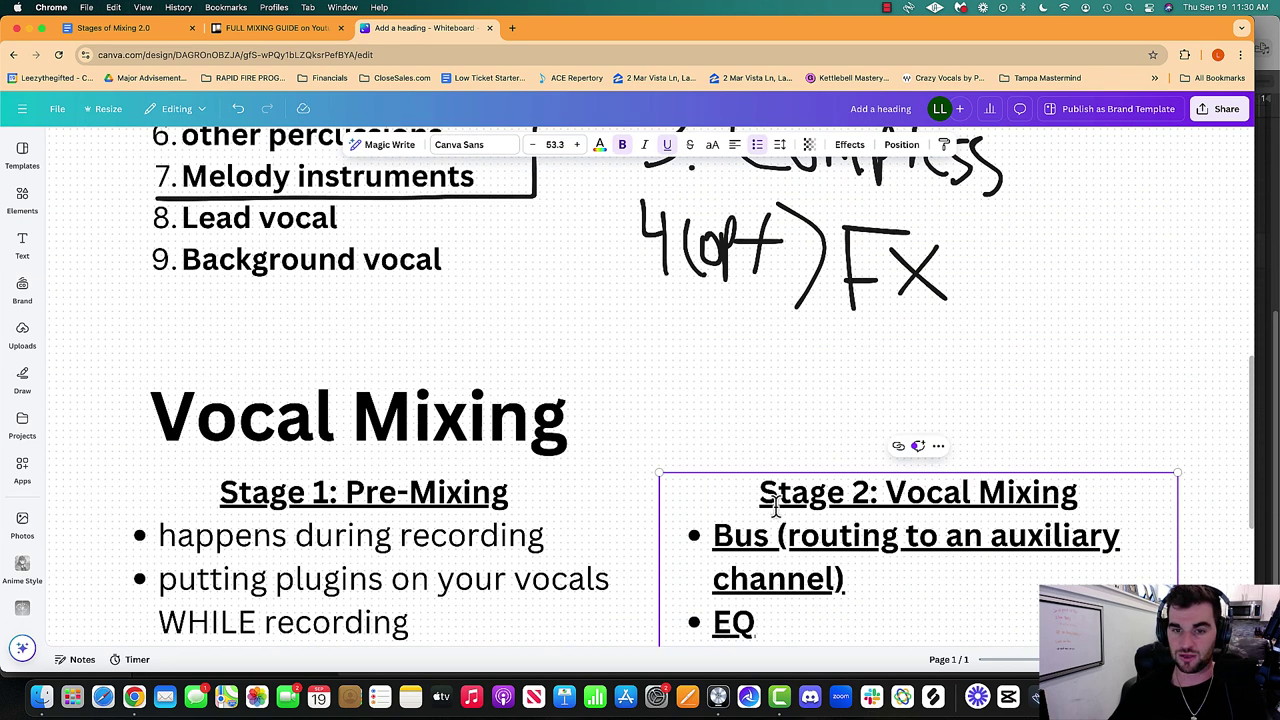
{"action": "scroll", "coordinate": [771, 500], "scroll_direction": "down", "scroll_amount": 2}
{"action": "key", "text": "super+a"}
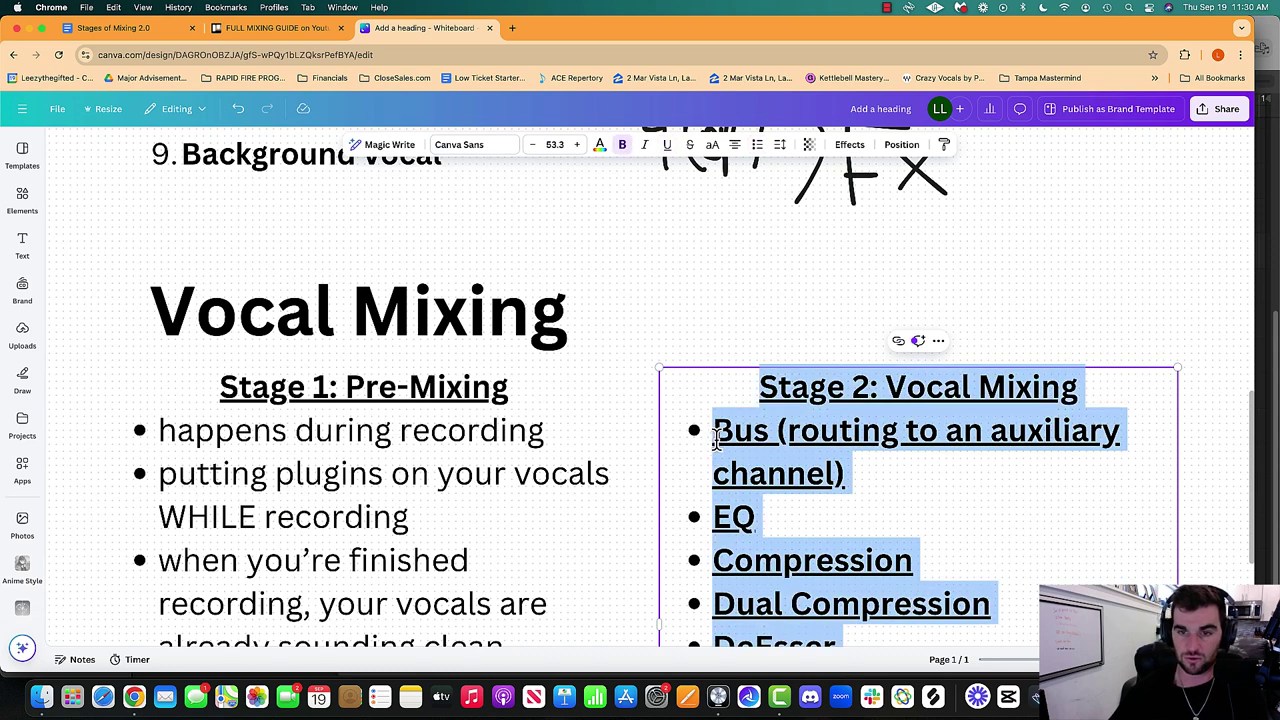
{"action": "key", "text": "super+b"}
{"action": "key", "text": "super+u"}
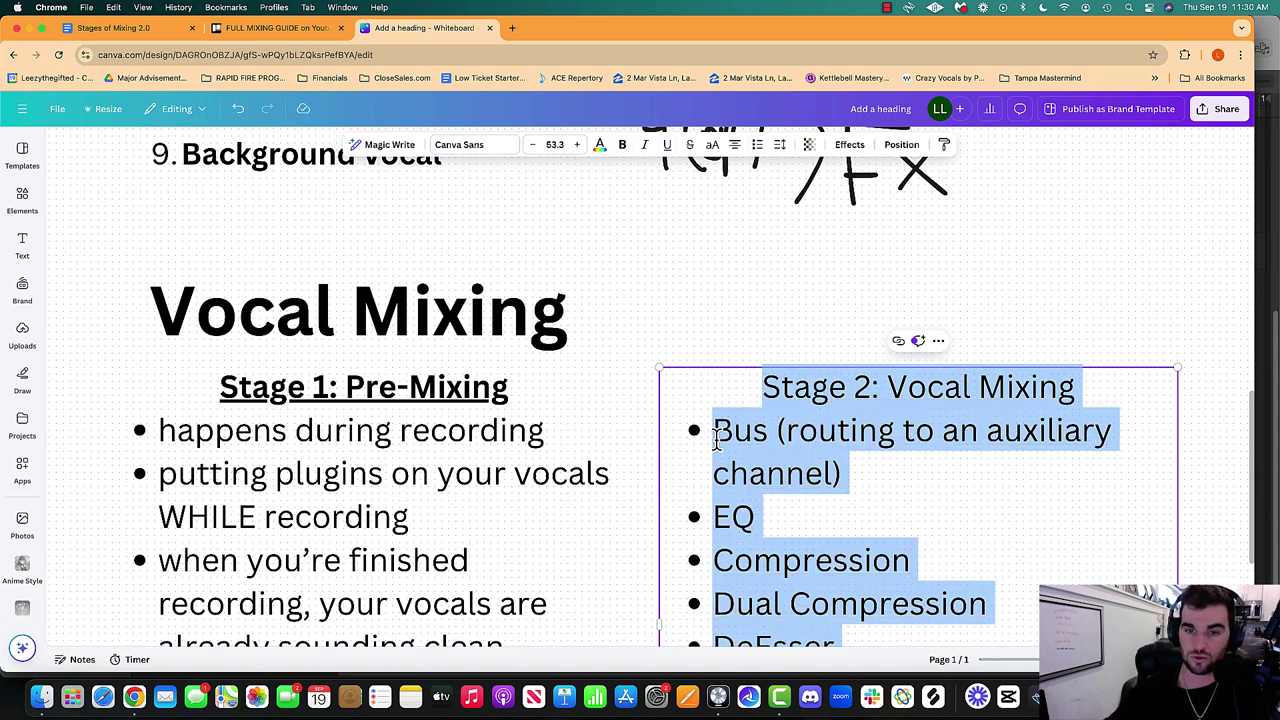
{"action": "triple_click", "coordinate": [805, 386]}
{"action": "key", "text": "super+b"}
{"action": "key", "text": "super+u"}
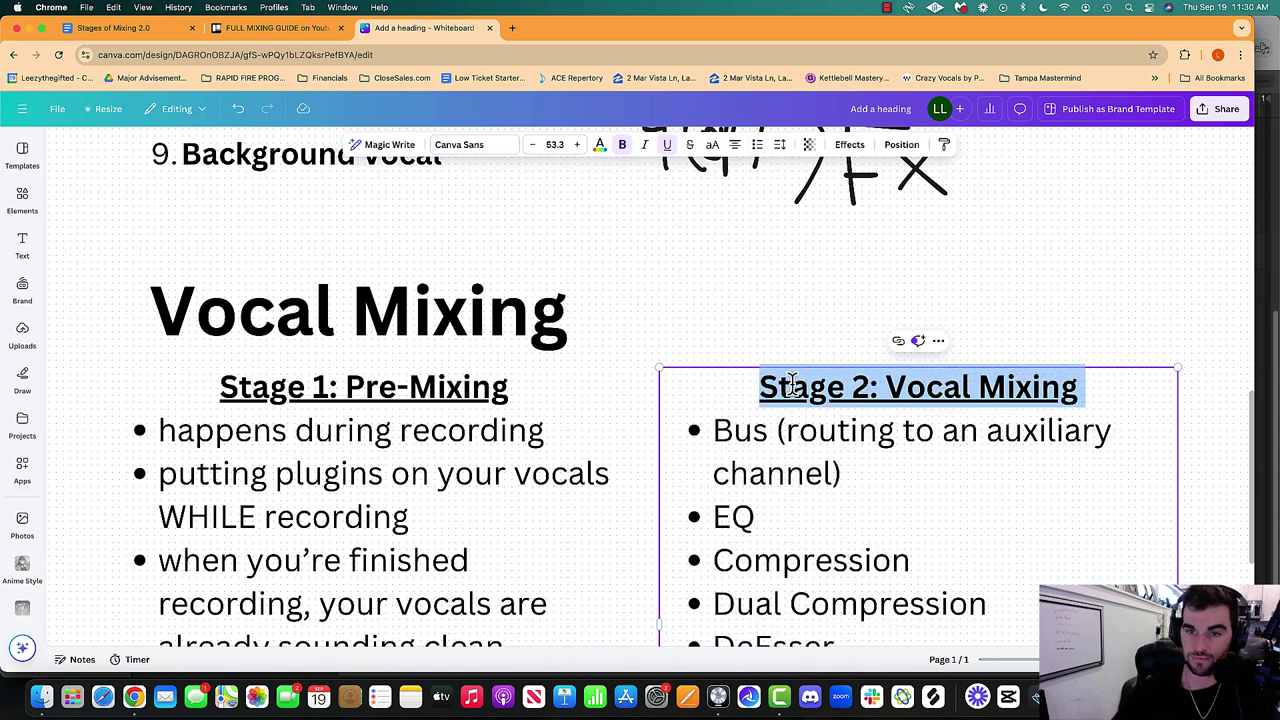
{"action": "scroll", "coordinate": [714, 270], "scroll_direction": "down", "scroll_amount": 2}
{"action": "left_click", "coordinate": [718, 312]}
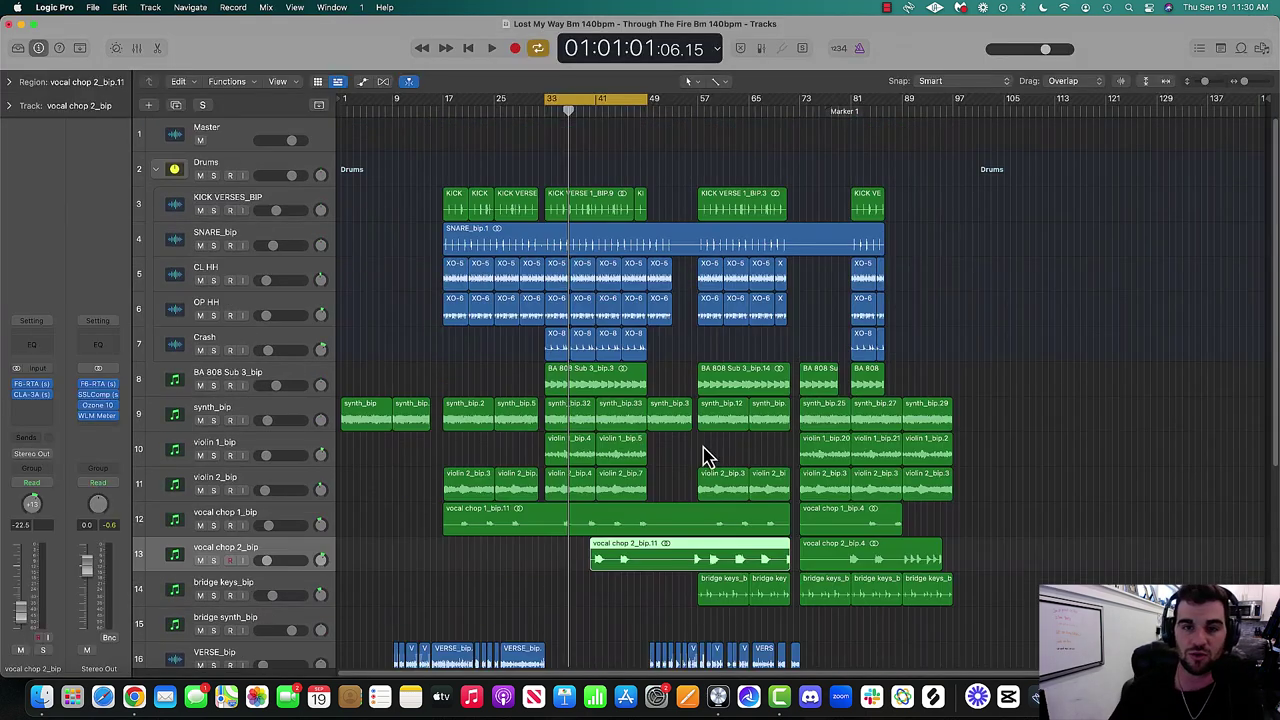
{"action": "scroll", "coordinate": [660, 450], "scroll_direction": "down", "scroll_amount": 10}
Select and solo the Chorus Lead track, zoomed in around bar 33.
{"action": "left_click", "coordinate": [250, 375]}
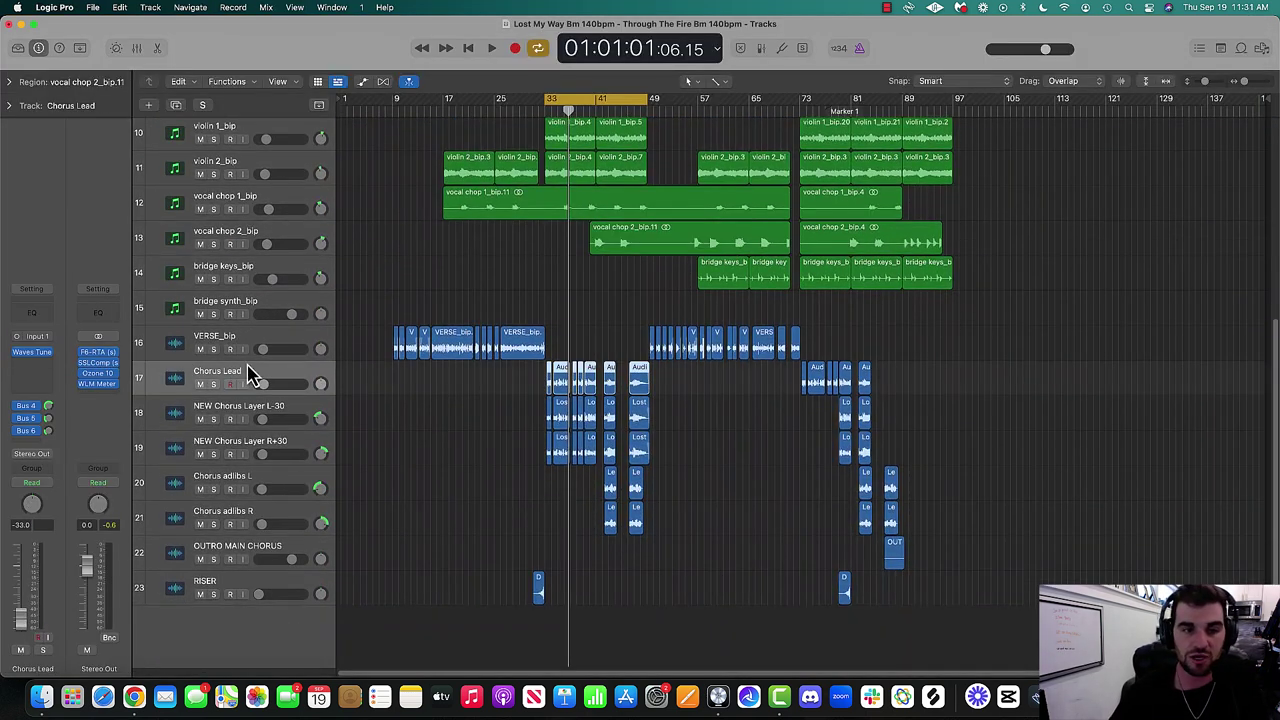
{"action": "key", "text": "super+Right"}
{"action": "key", "text": "super+Right"}
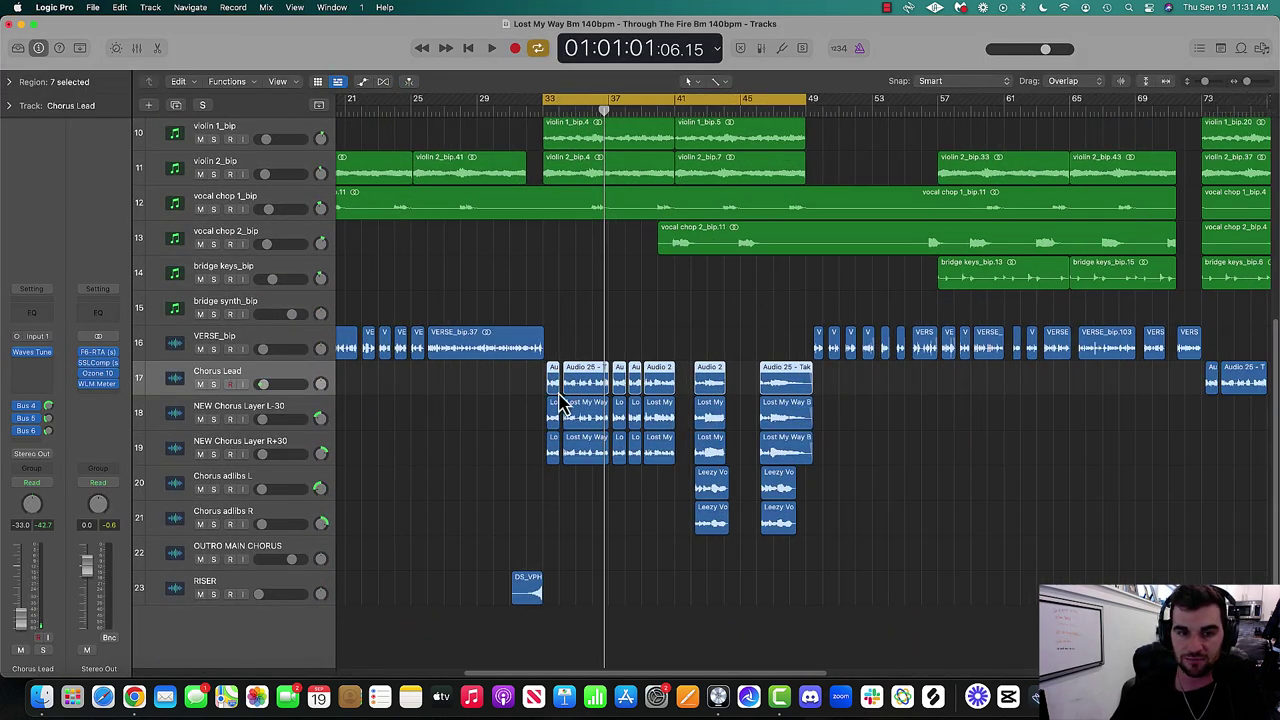
{"action": "key", "text": "s"}
{"action": "key", "text": "s"}
{"action": "key", "text": "s"}
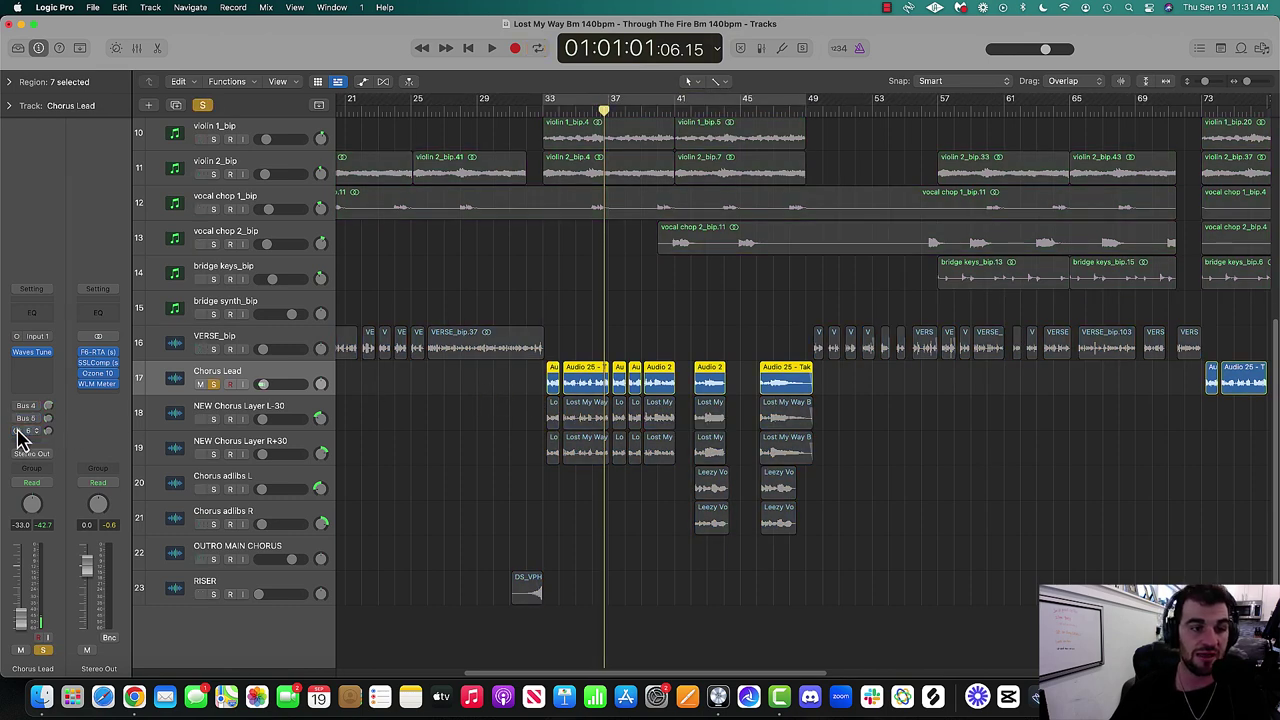
Cycle playback over bars 33–41 and play the loop from bar 33.
{"action": "key", "text": "space"}
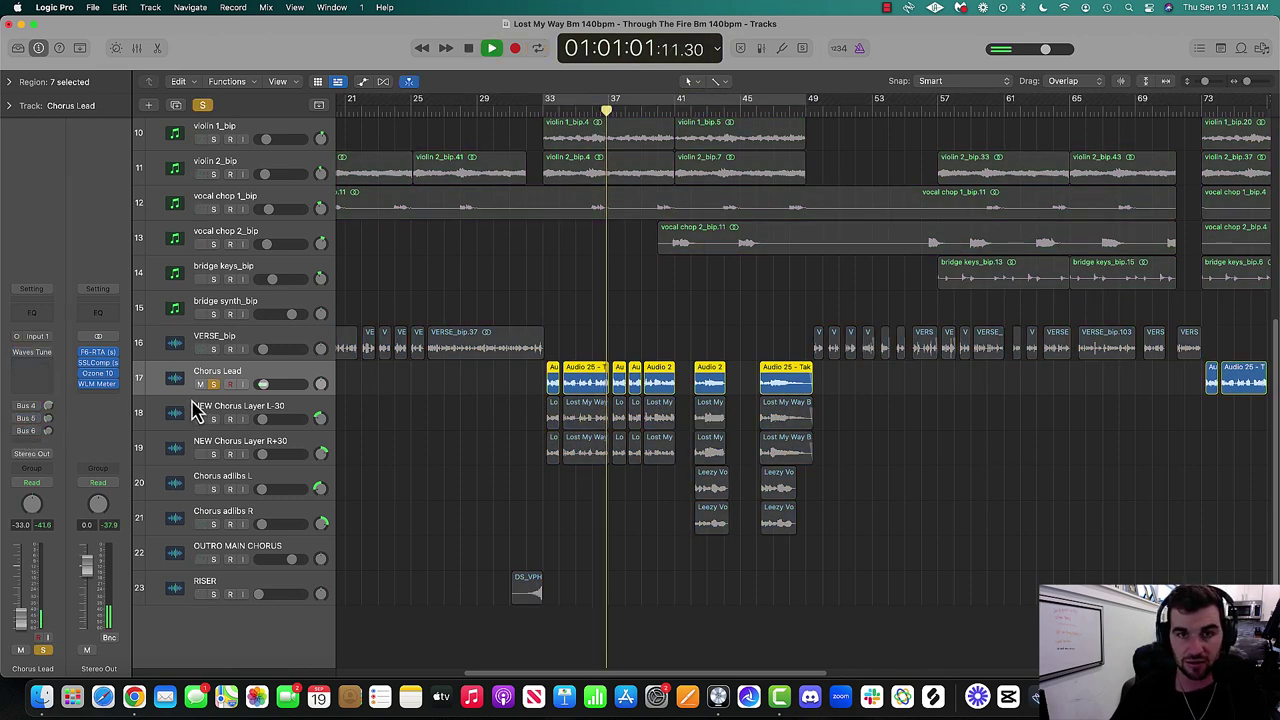
{"action": "key", "text": "c"}
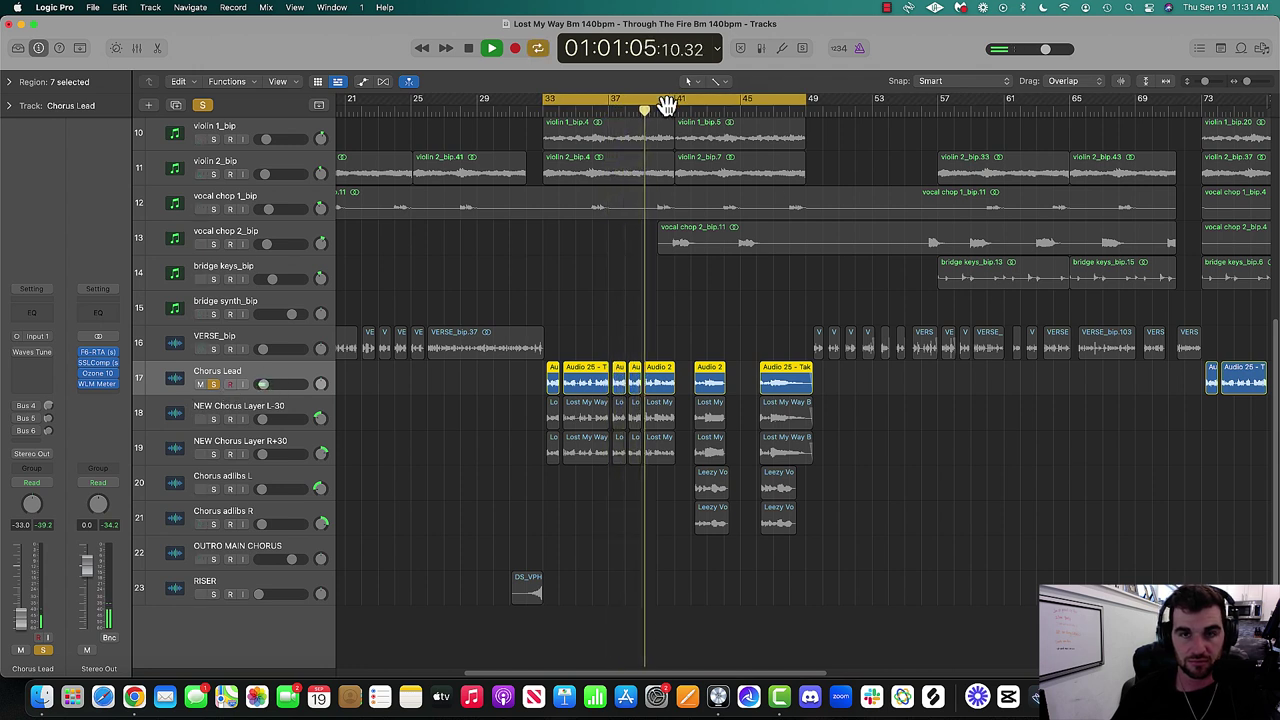
{"action": "left_click_drag", "start_coordinate": [678, 106], "coordinate": [553, 112]}
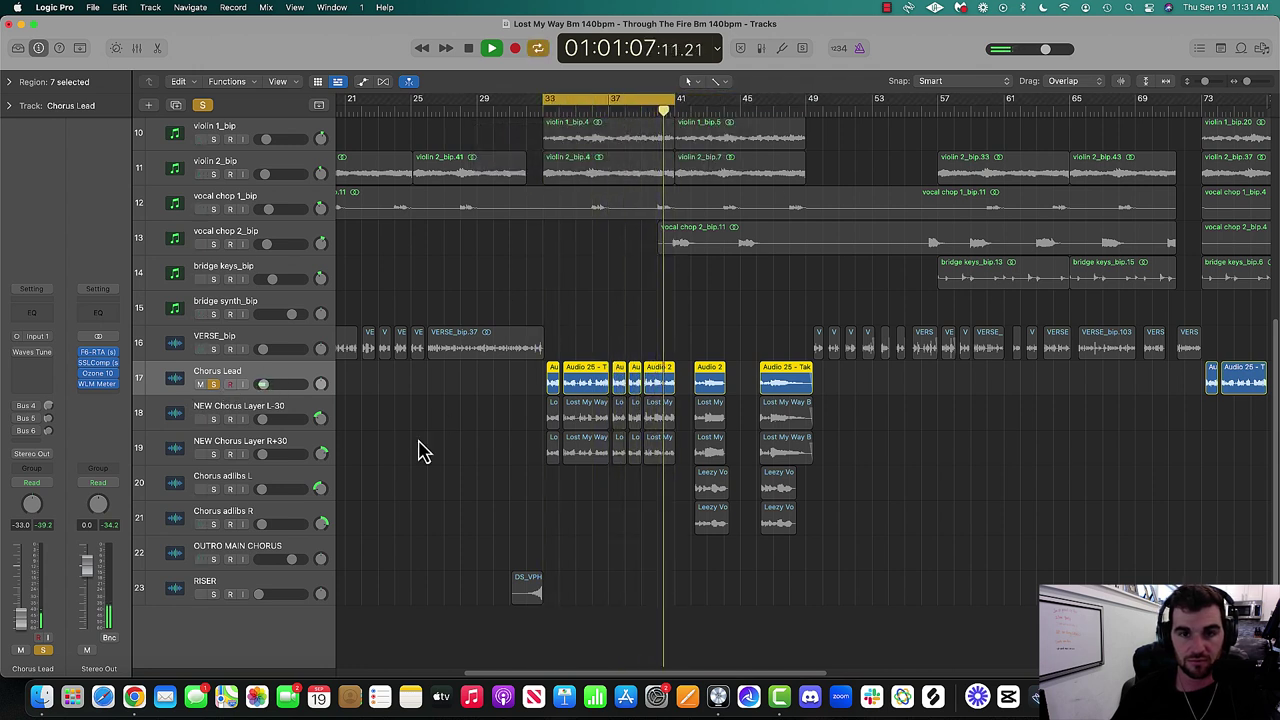
{"action": "key", "text": "space"}
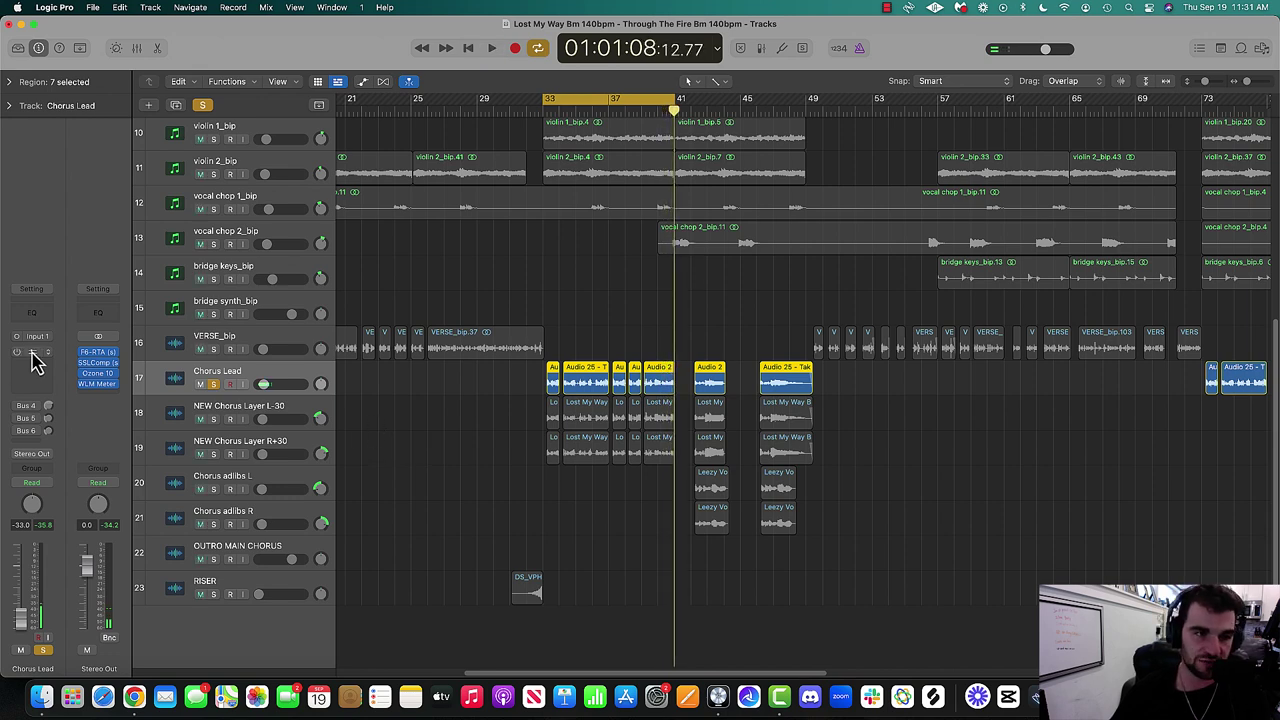
{"action": "key", "text": "space"}
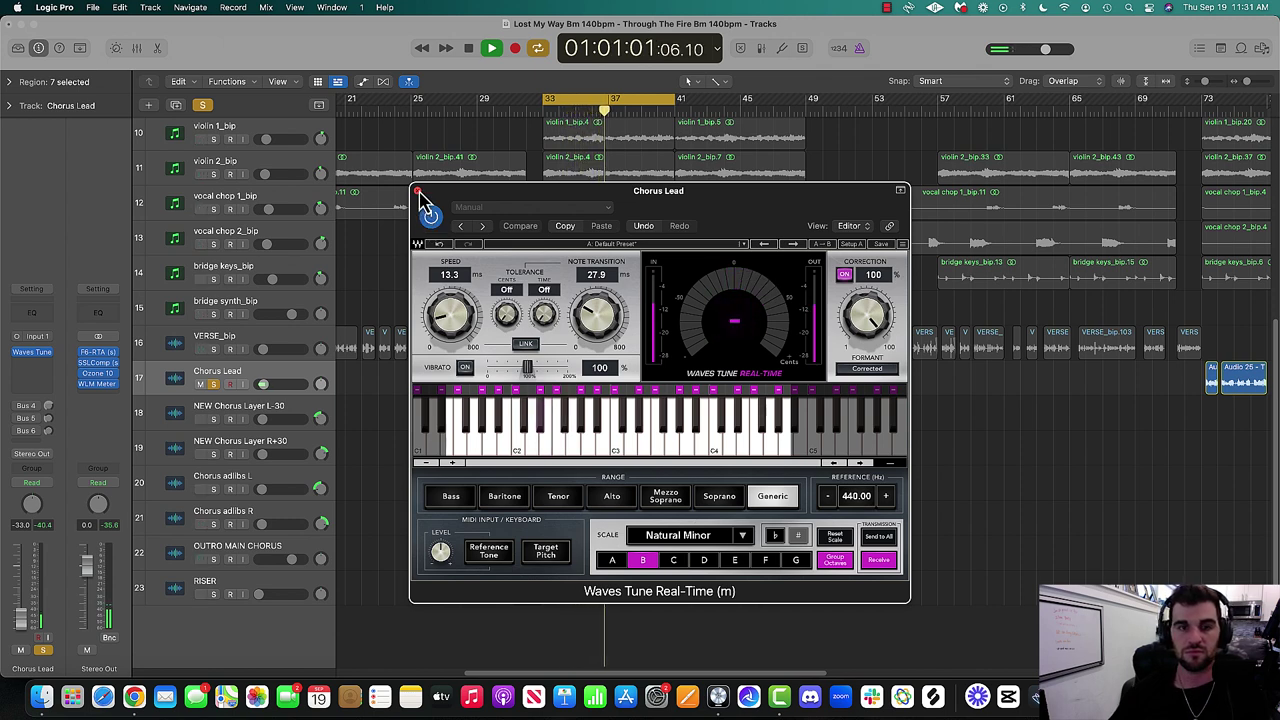
Close Waves Tune and enable the Chorus Lead send to the Vocal Bus while looping.
{"action": "key", "text": "space"}
{"action": "left_click", "coordinate": [418, 191]}
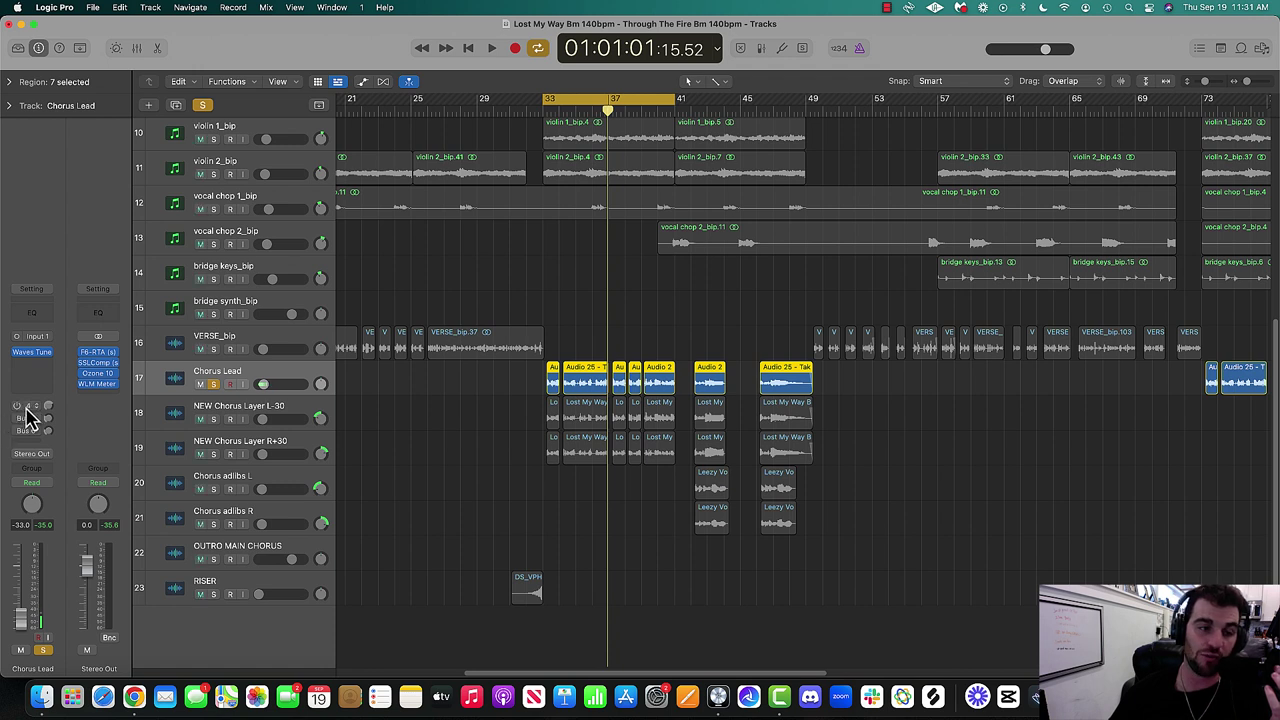
{"action": "left_click", "coordinate": [28, 418]}
{"action": "left_click", "coordinate": [66, 329]}
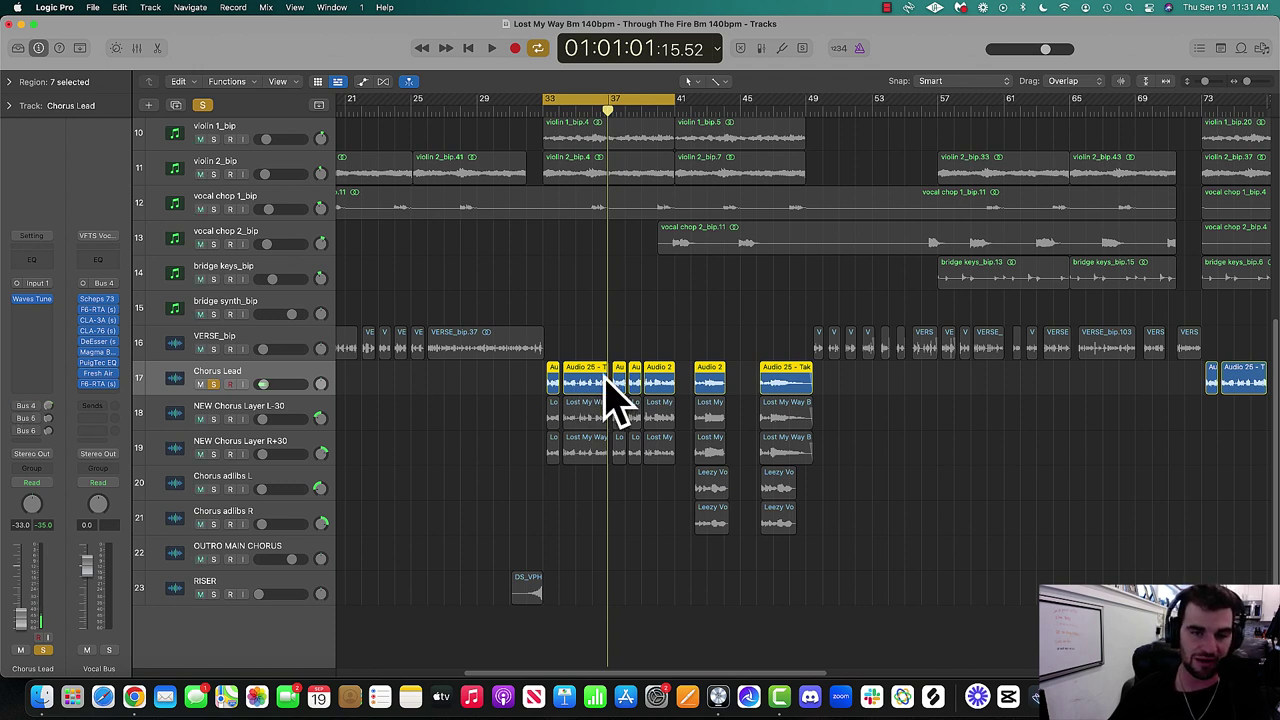
{"action": "key", "text": "space"}
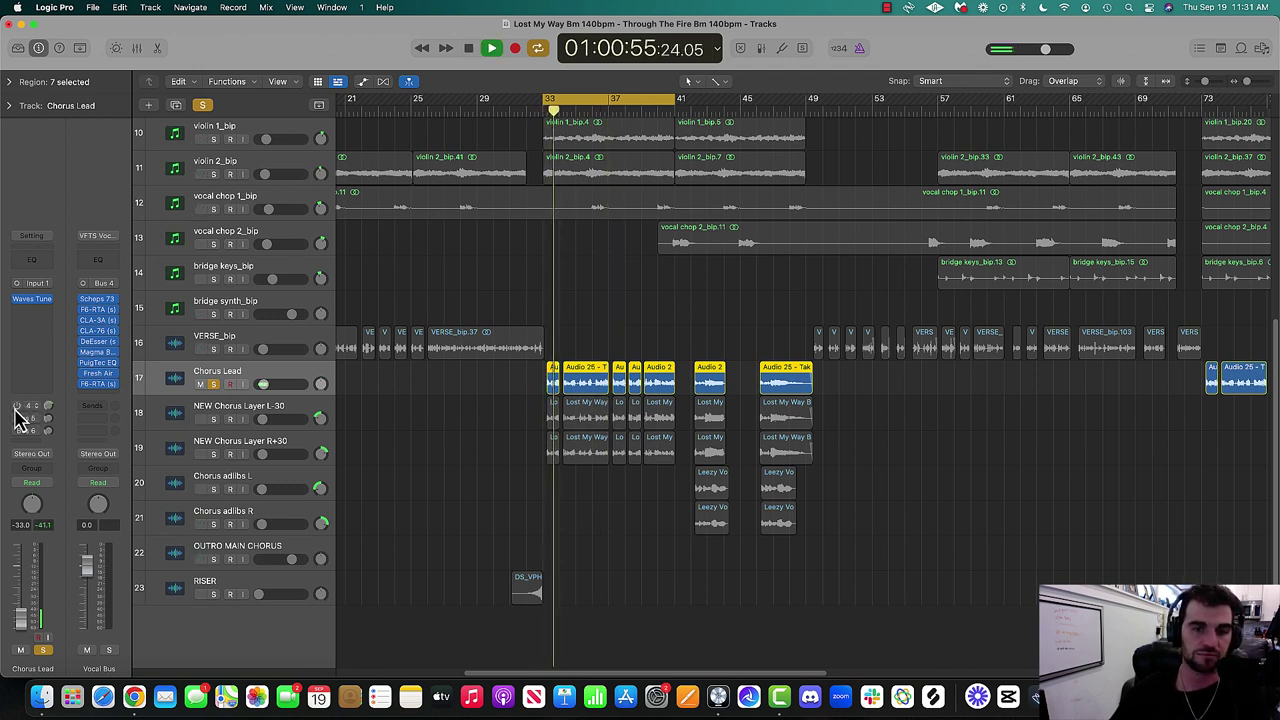
{"action": "left_click", "coordinate": [16, 407]}
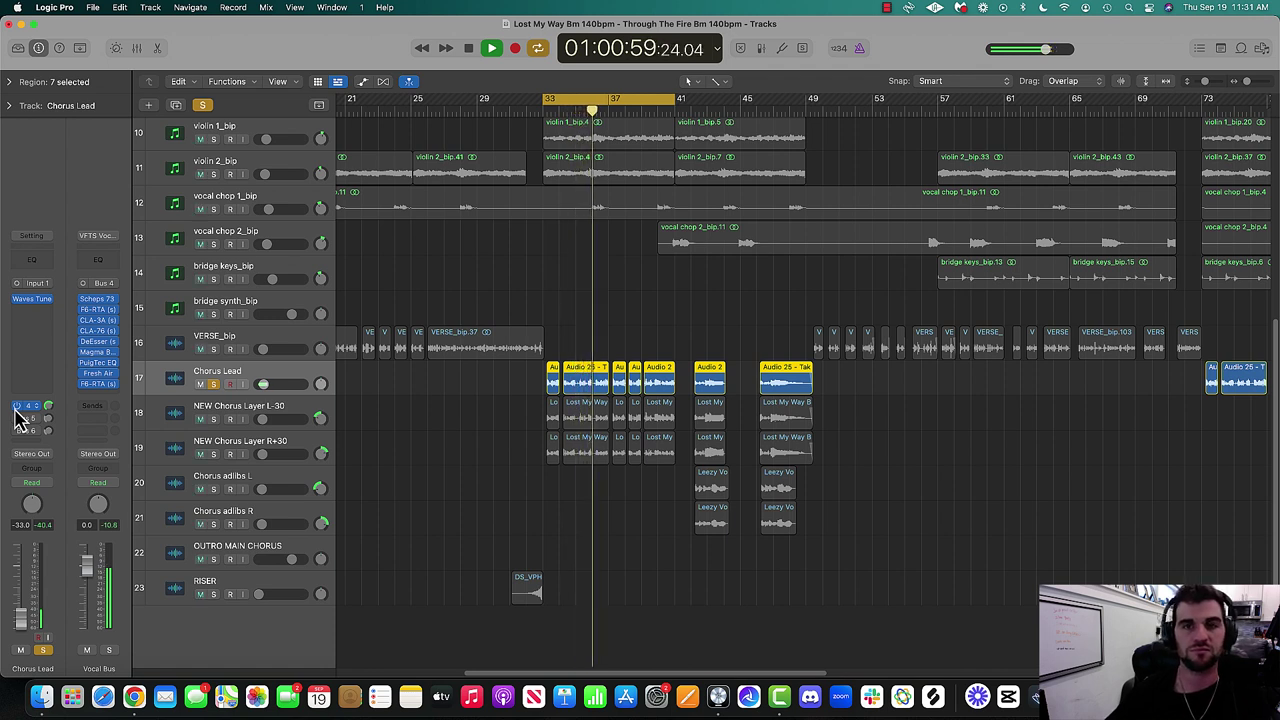
{"action": "key", "text": "space"}
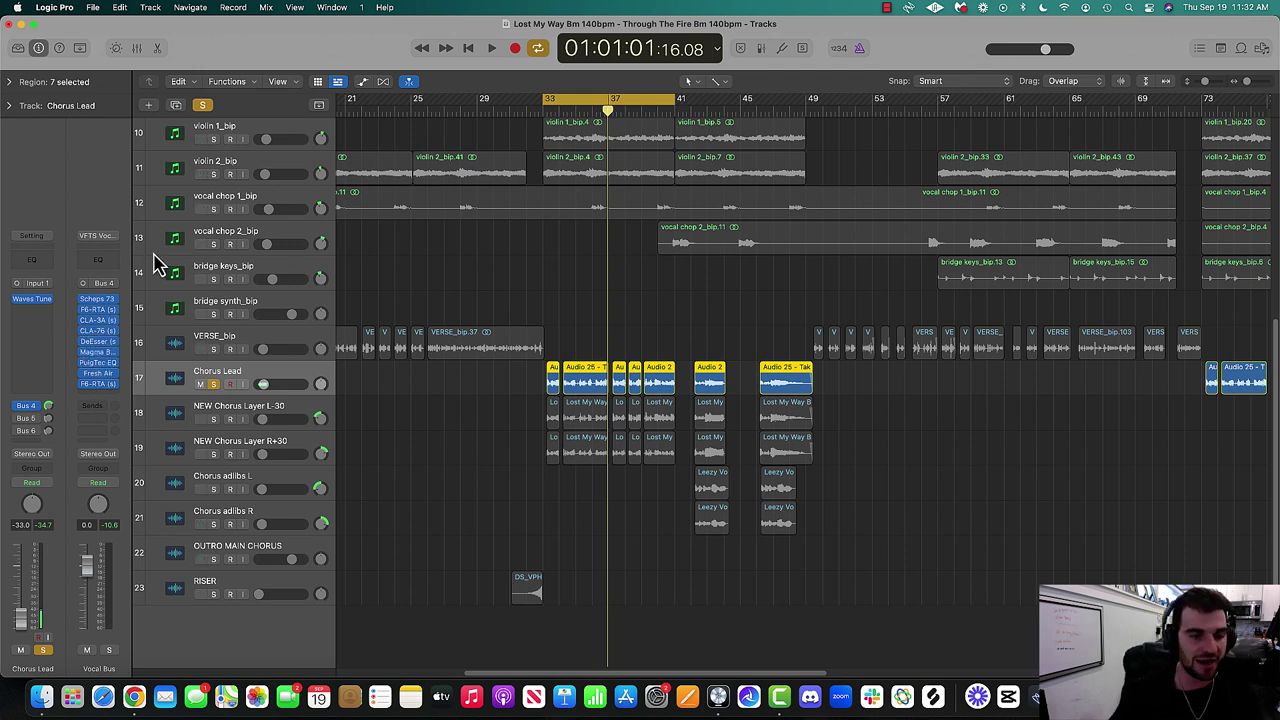
Step through the chorus layer and adlib tracks, ending with Chorus Lead reselected.
{"action": "left_click", "coordinate": [183, 425]}
{"action": "left_click", "coordinate": [177, 460]}
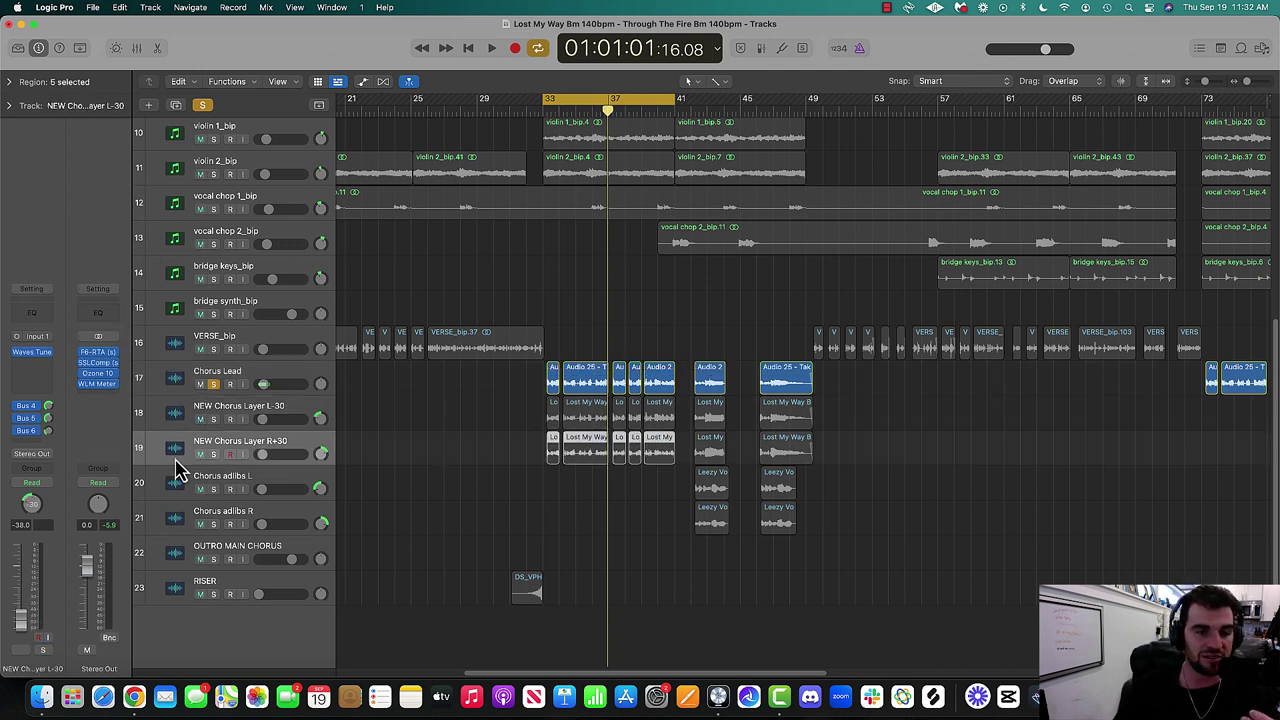
{"action": "left_click", "coordinate": [183, 497]}
{"action": "left_click", "coordinate": [180, 530]}
{"action": "left_click", "coordinate": [172, 482]}
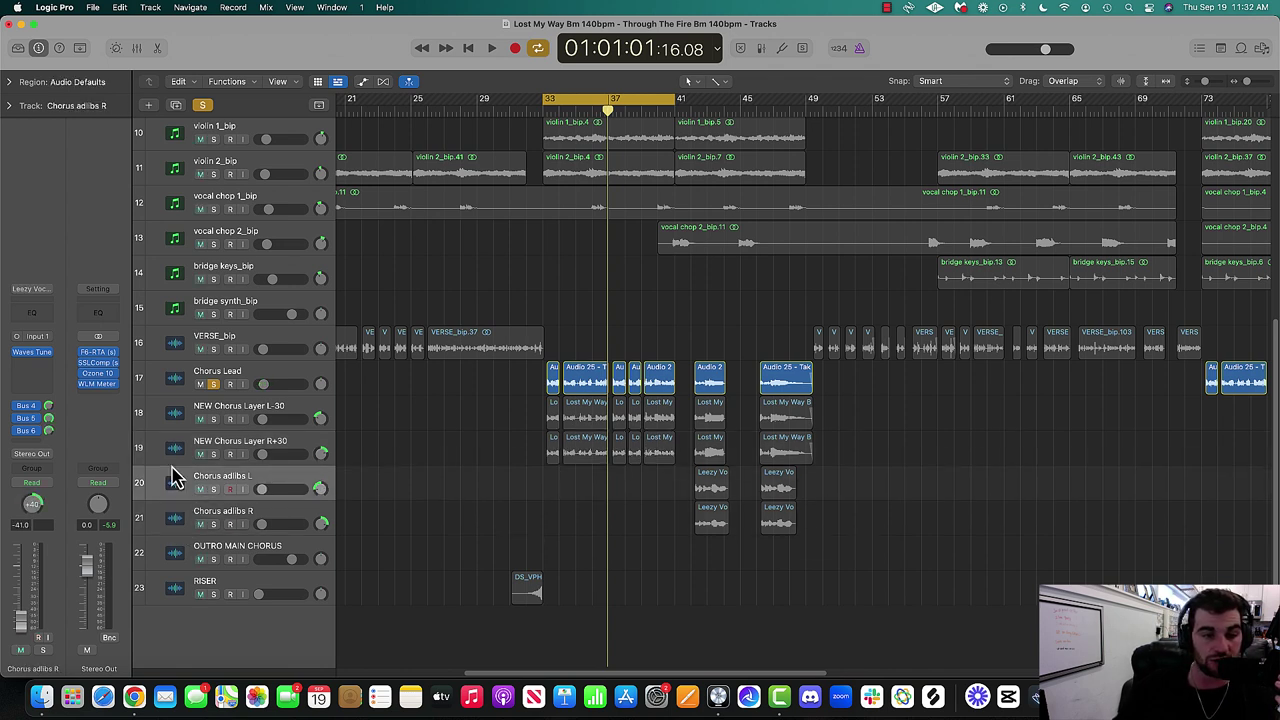
{"action": "left_click", "coordinate": [180, 450]}
{"action": "left_click", "coordinate": [180, 415]}
{"action": "left_click", "coordinate": [180, 385]}
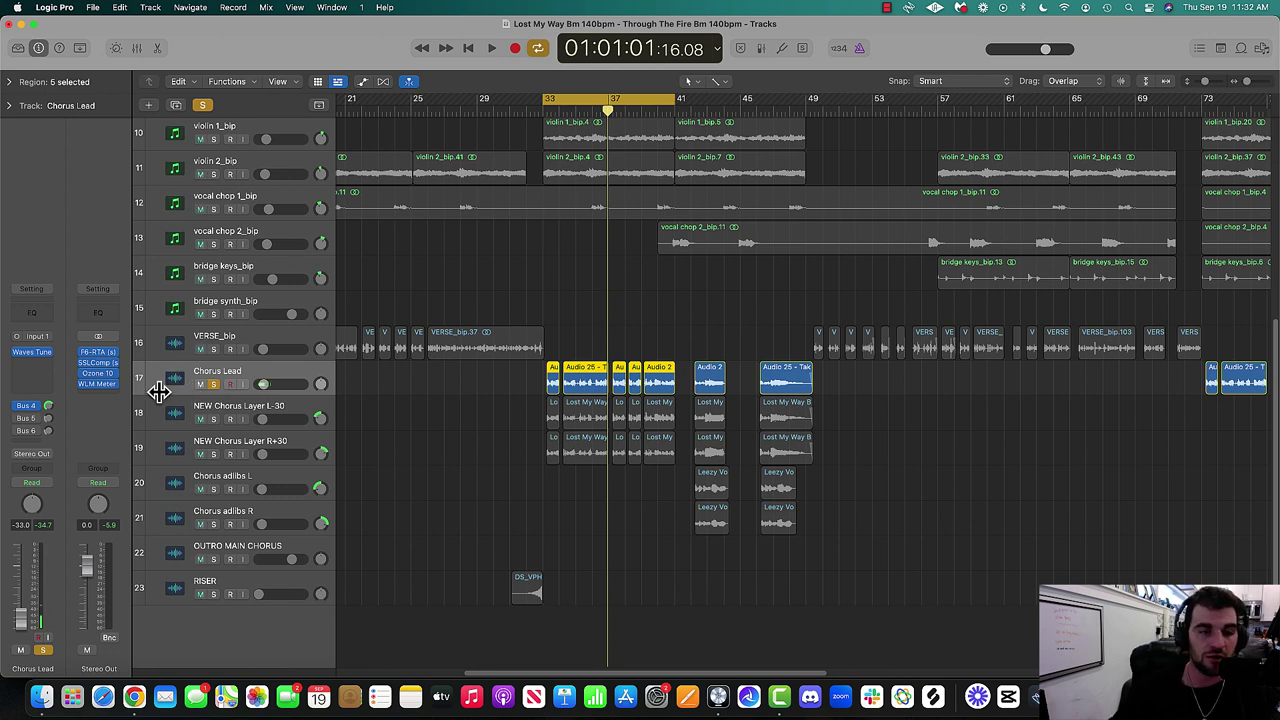
Select the chorus lead, layer and adlib channels in the Mixer and move the cycle to bars 41–49.
{"action": "key", "text": "x"}
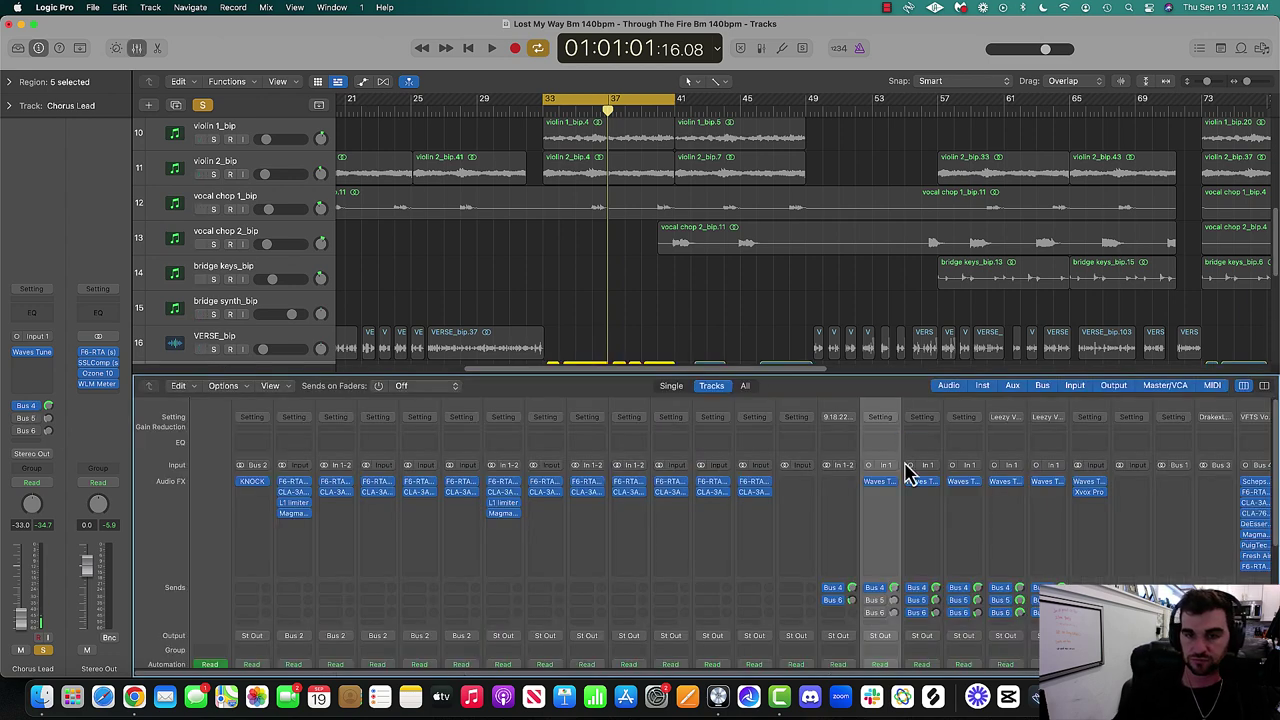
{"action": "scroll", "coordinate": [903, 572], "scroll_direction": "down", "scroll_amount": 2}
{"action": "mouse_move", "coordinate": [880, 640]}
{"action": "left_mouse_down"}
{"action": "mouse_move", "coordinate": [1023, 629]}
{"action": "mouse_move", "coordinate": [880, 632]}
{"action": "left_mouse_up"}
{"action": "scroll", "coordinate": [912, 580], "scroll_direction": "down", "scroll_amount": 5}
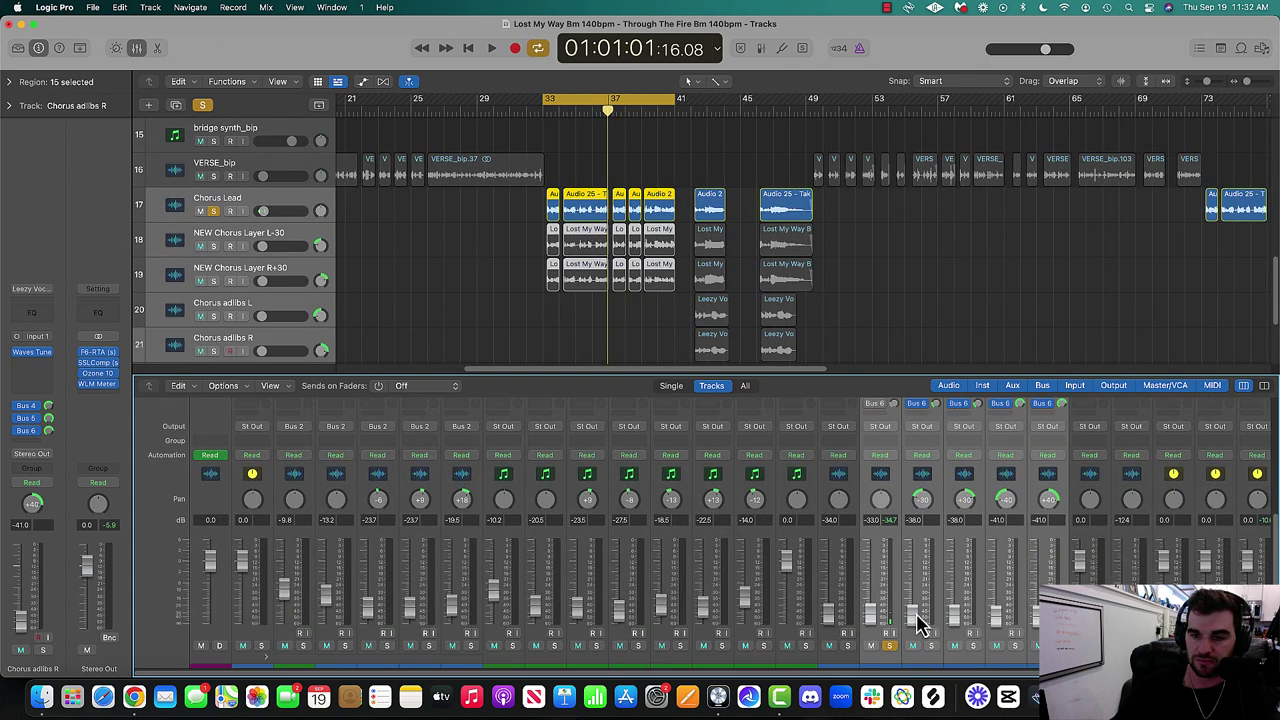
{"action": "key", "text": "space"}
{"action": "key", "text": "space"}
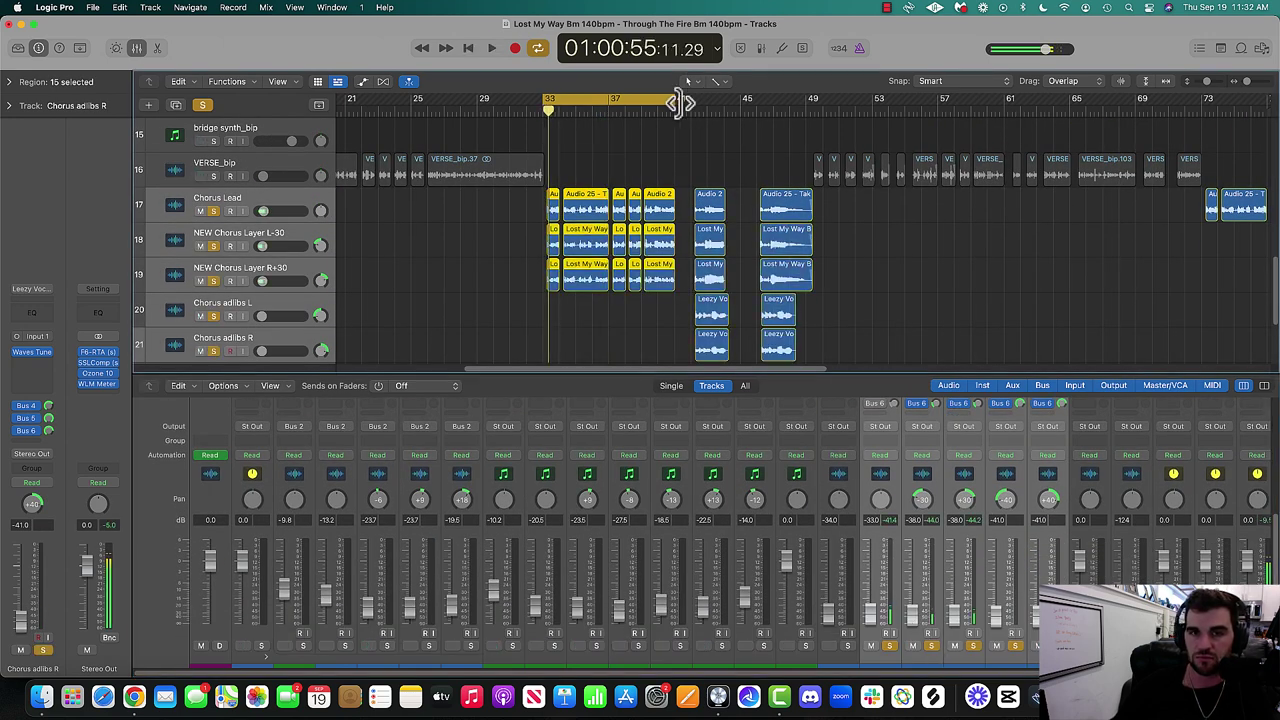
{"action": "left_click_drag", "start_coordinate": [677, 103], "coordinate": [810, 100]}
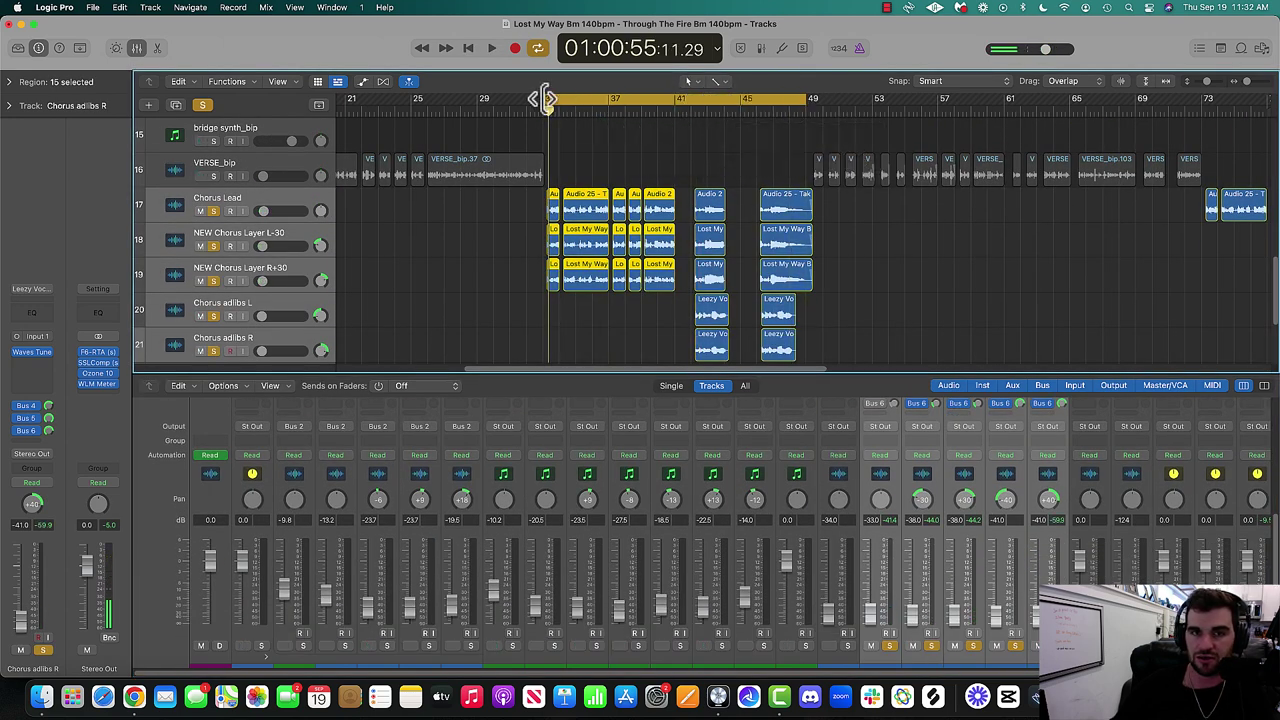
{"action": "left_click_drag", "start_coordinate": [543, 100], "coordinate": [680, 100]}
{"action": "key", "text": "space"}
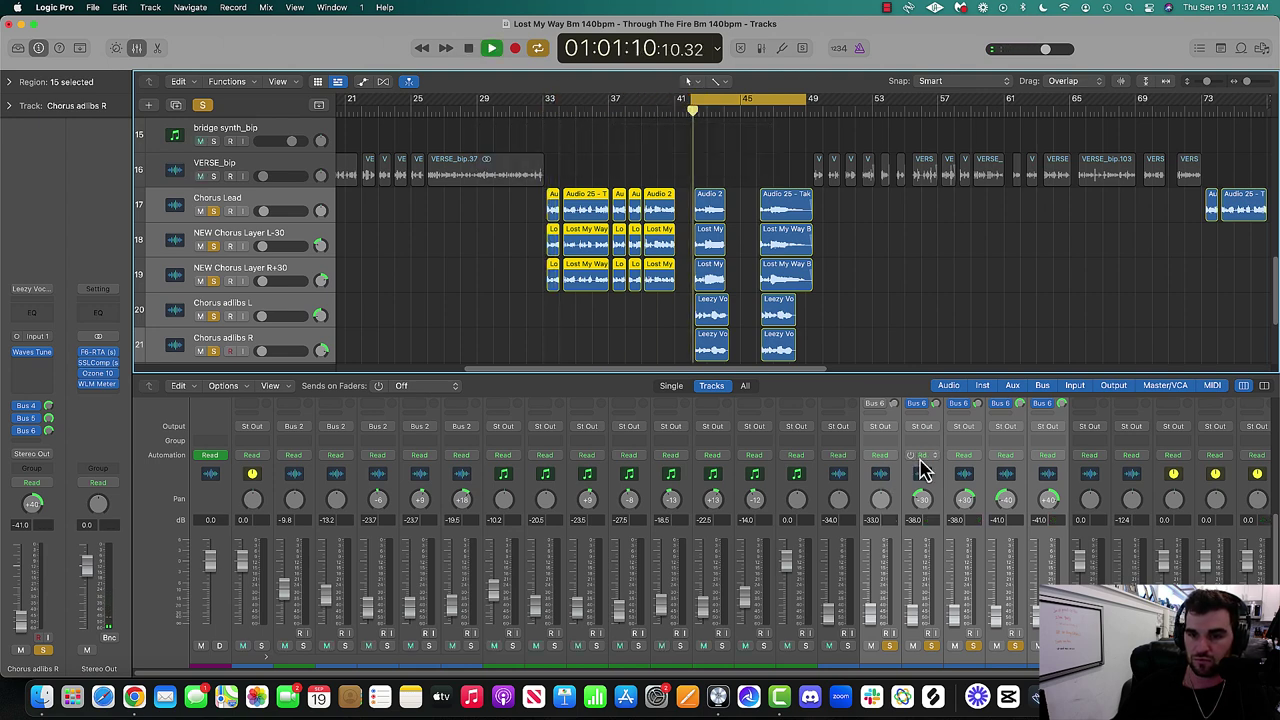
Bypass the chorus vocals' Bus 5 and Bus 6 sends, keeping Bus 4, then close the Mixer.
{"action": "scroll", "coordinate": [922, 470], "scroll_direction": "up", "scroll_amount": 3}
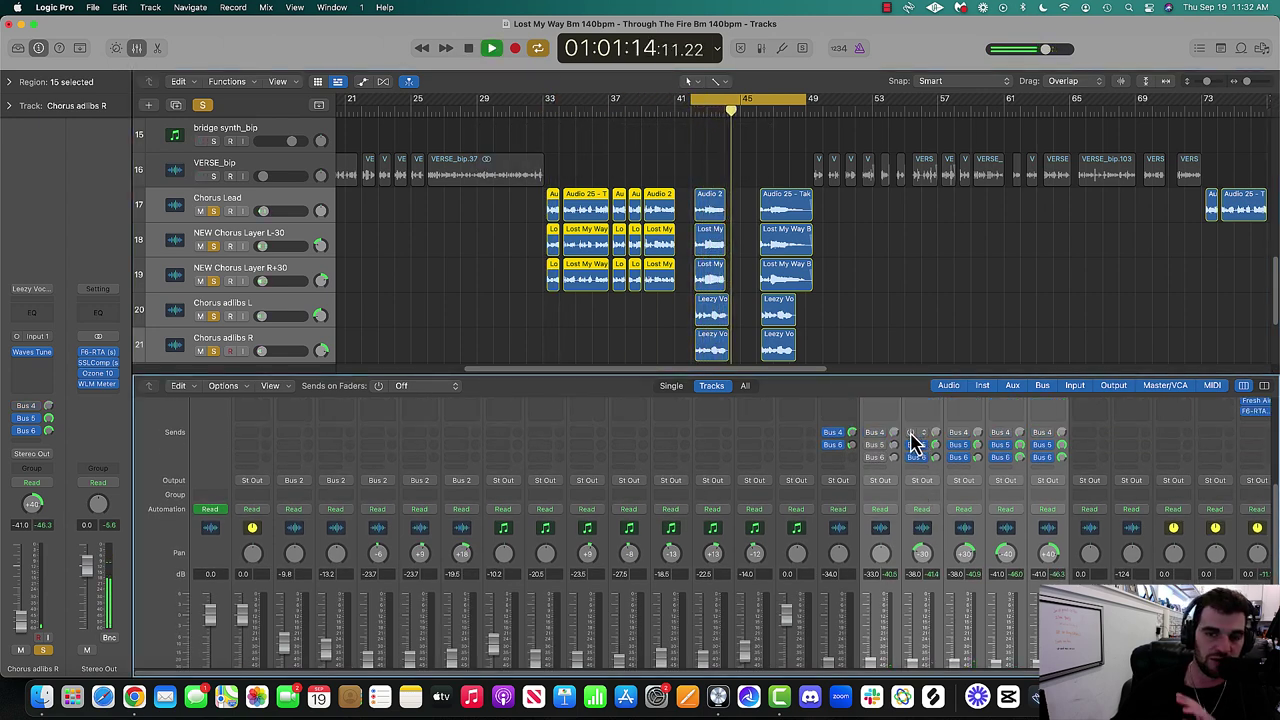
{"action": "left_click", "coordinate": [910, 436]}
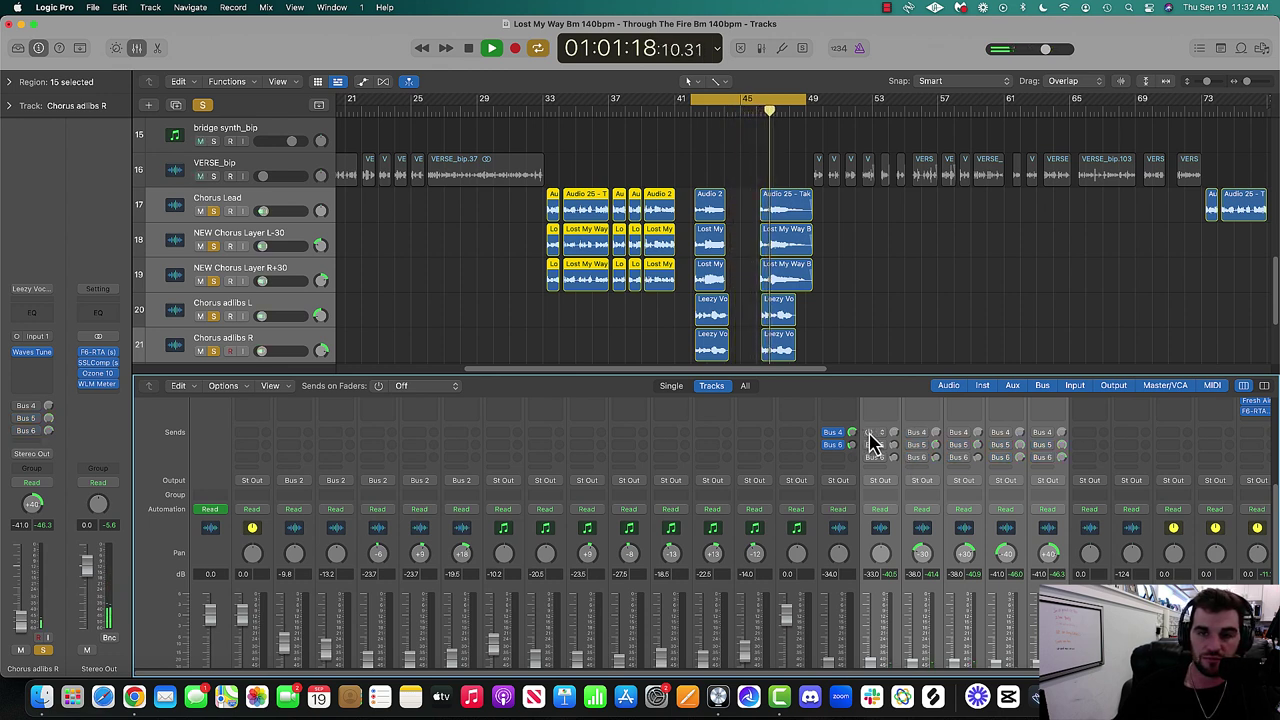
{"action": "left_click", "coordinate": [872, 438]}
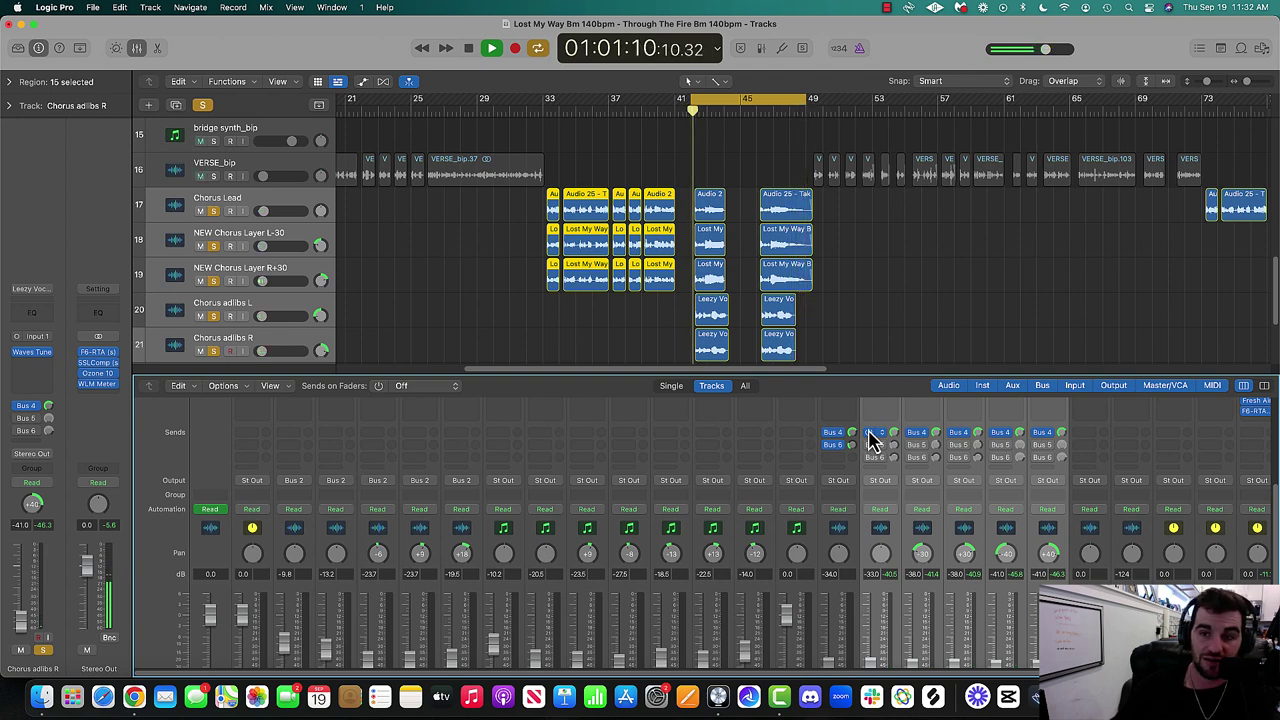
{"action": "key", "text": "space"}
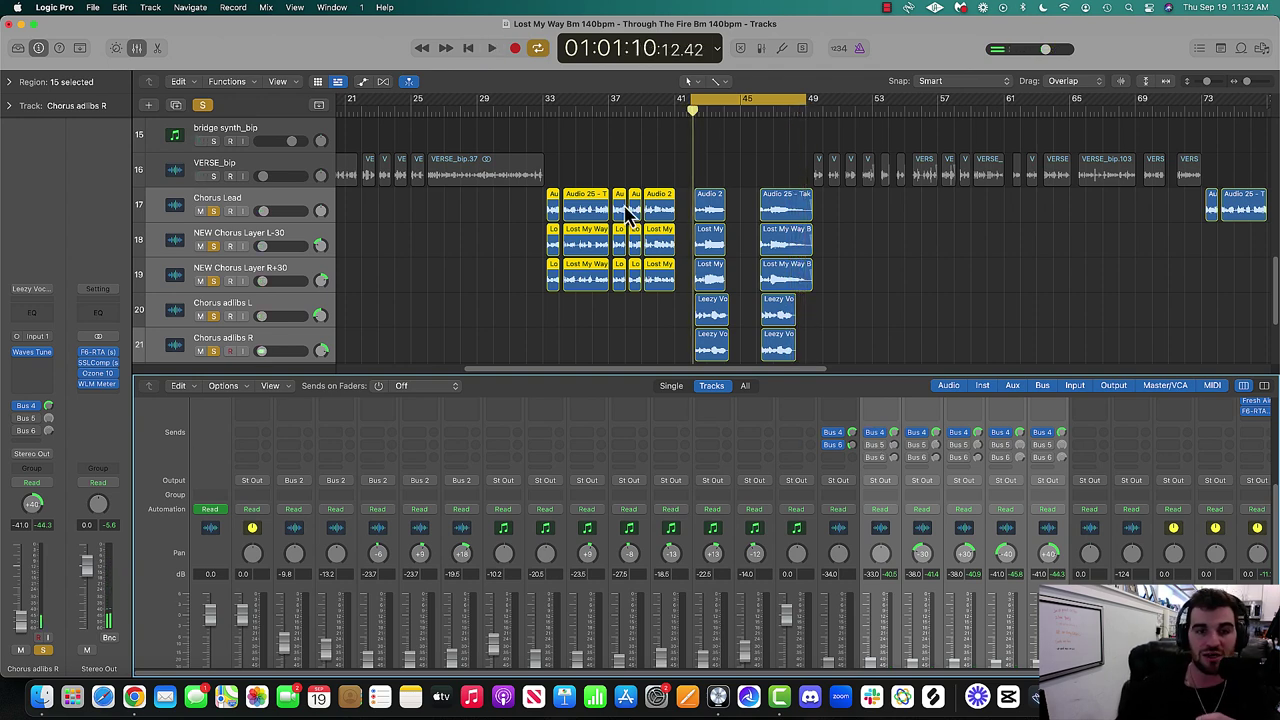
{"action": "left_click", "coordinate": [298, 208]}
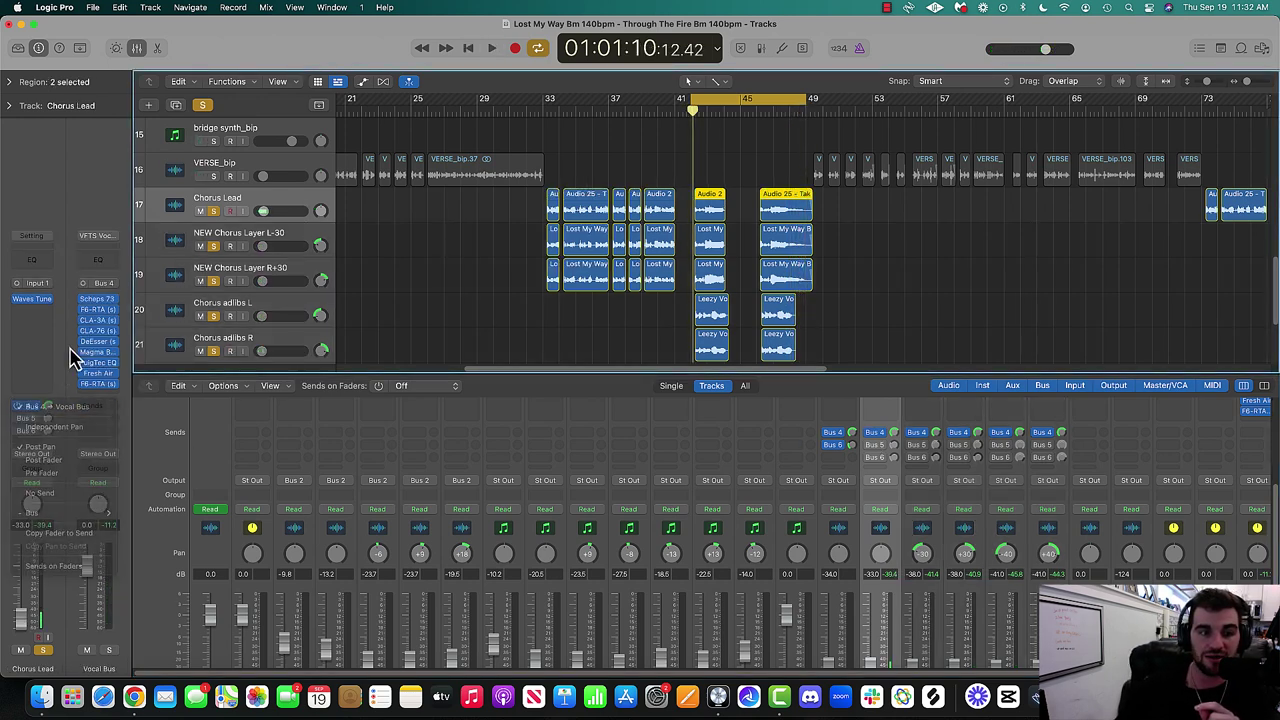
{"action": "left_click", "coordinate": [141, 47]}
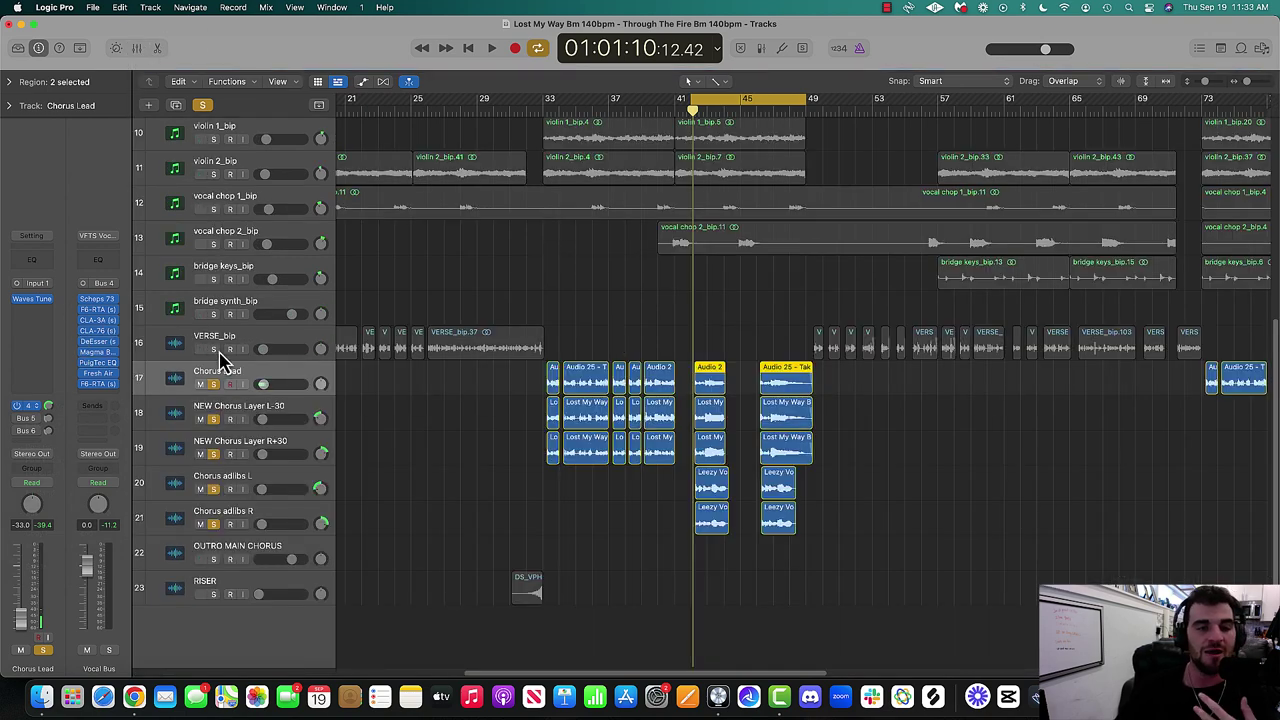
In Canva, indent EQ, Compression and Dual Compression under Bus and insert a new line above EQ.
{"action": "key", "text": "ctrl+Up"}
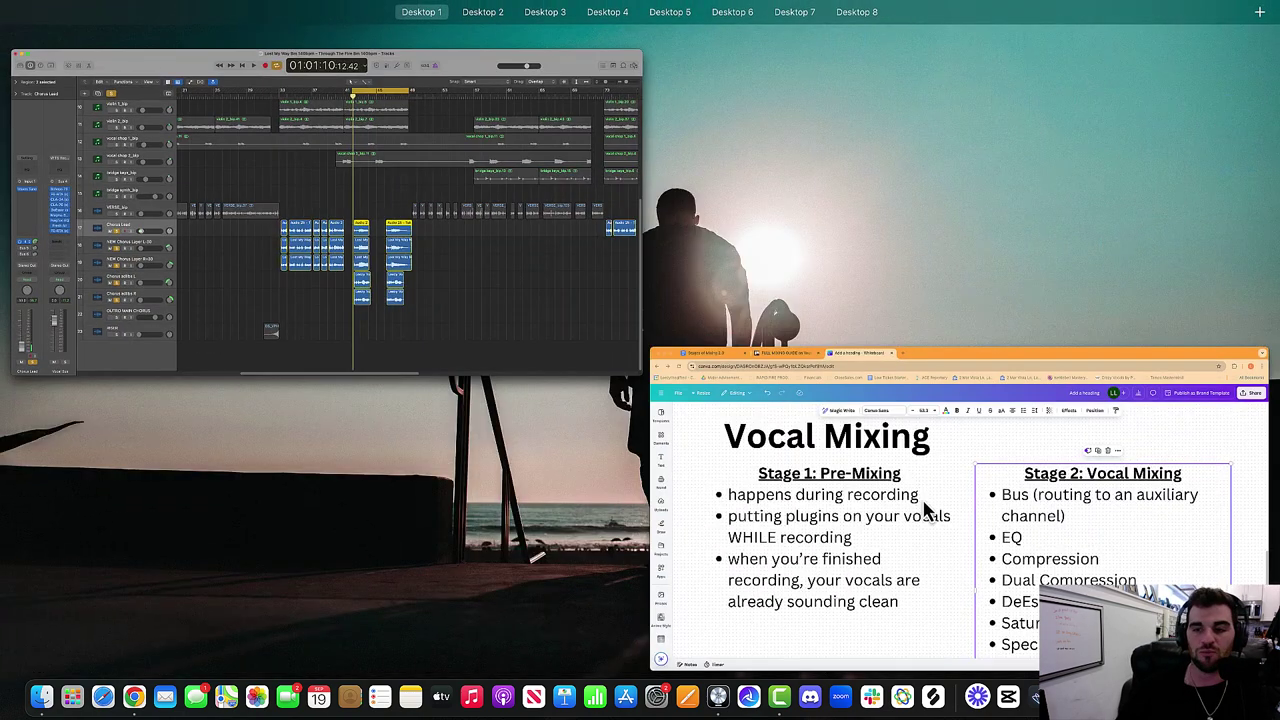
{"action": "left_click", "coordinate": [923, 509]}
{"action": "double_click", "coordinate": [741, 366]}
{"action": "left_click", "coordinate": [715, 400]}
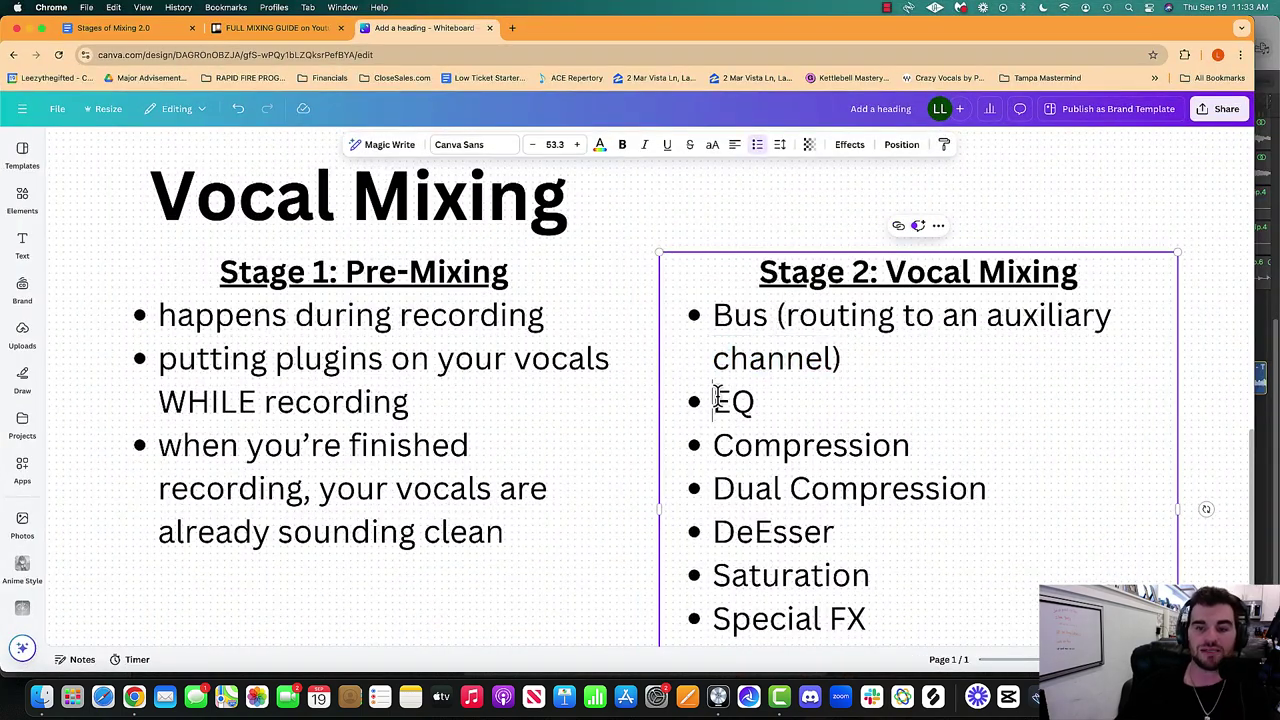
{"action": "key", "text": "Tab"}
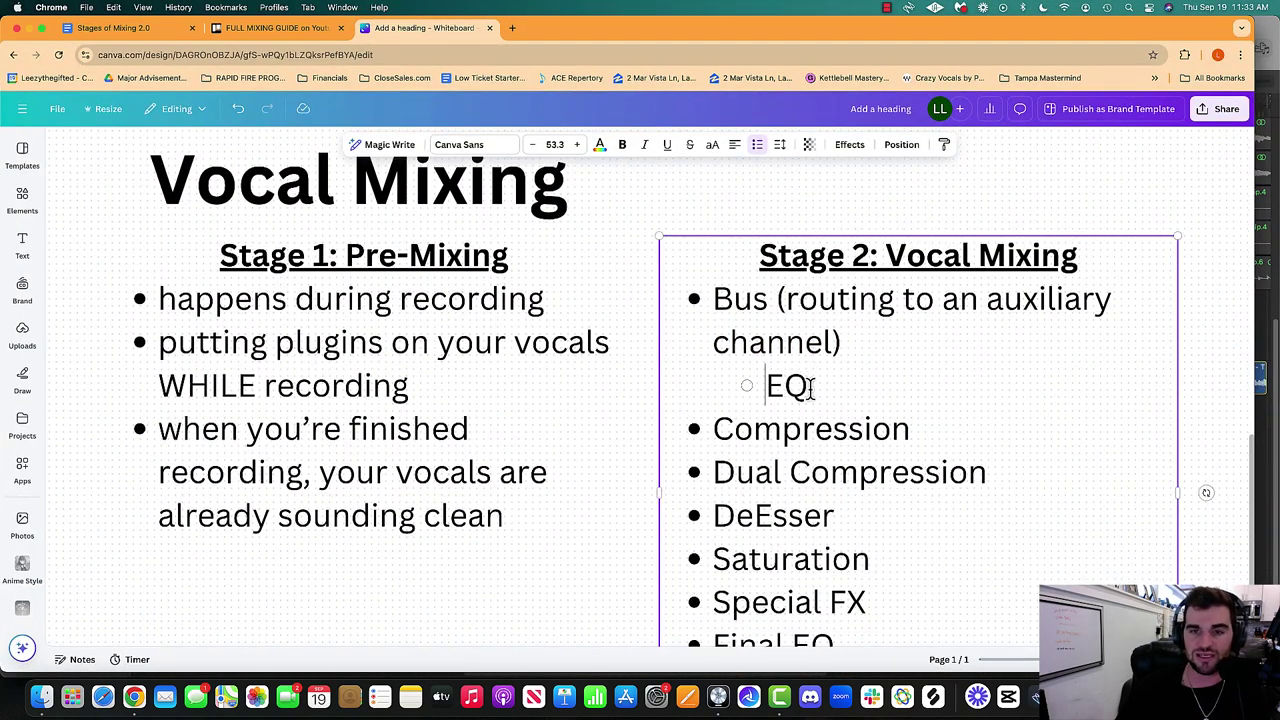
{"action": "key", "text": "Tab"}
{"action": "left_click", "coordinate": [712, 472]}
{"action": "key", "text": "Tab"}
{"action": "left_click_drag", "start_coordinate": [770, 386], "coordinate": [817, 391]}
{"action": "left_click", "coordinate": [818, 390]}
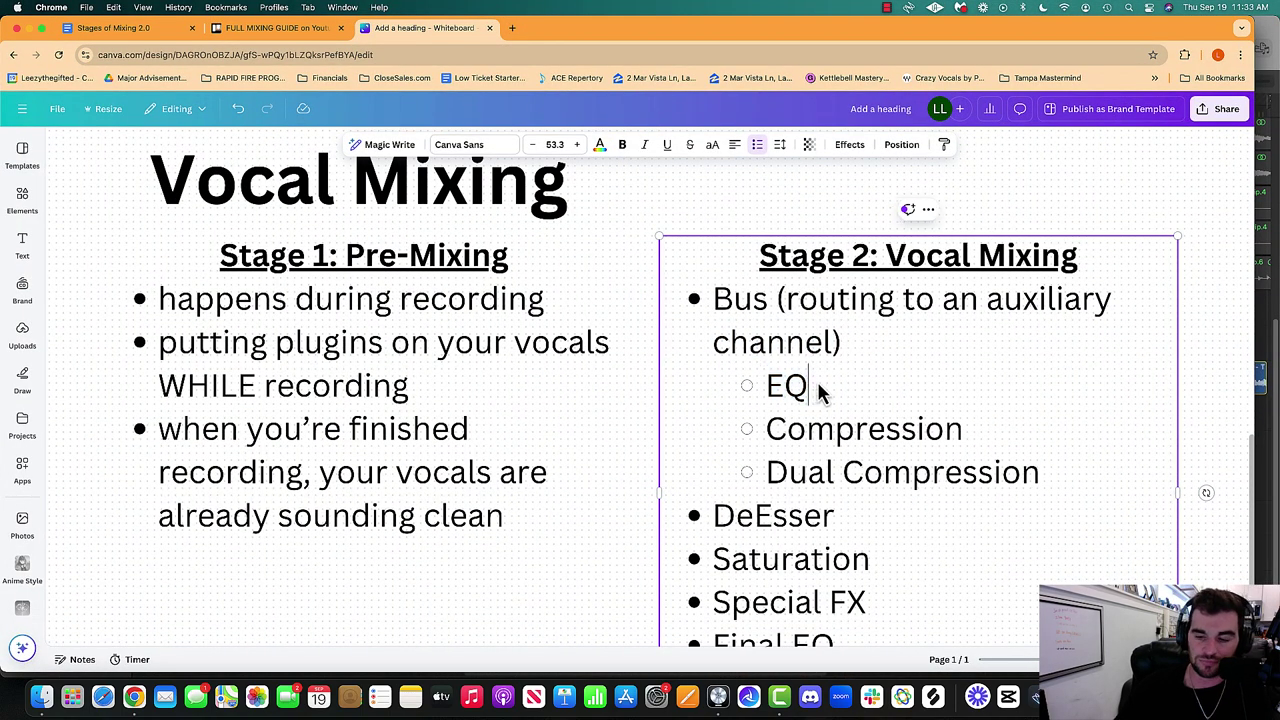
{"action": "key", "text": "Return"}
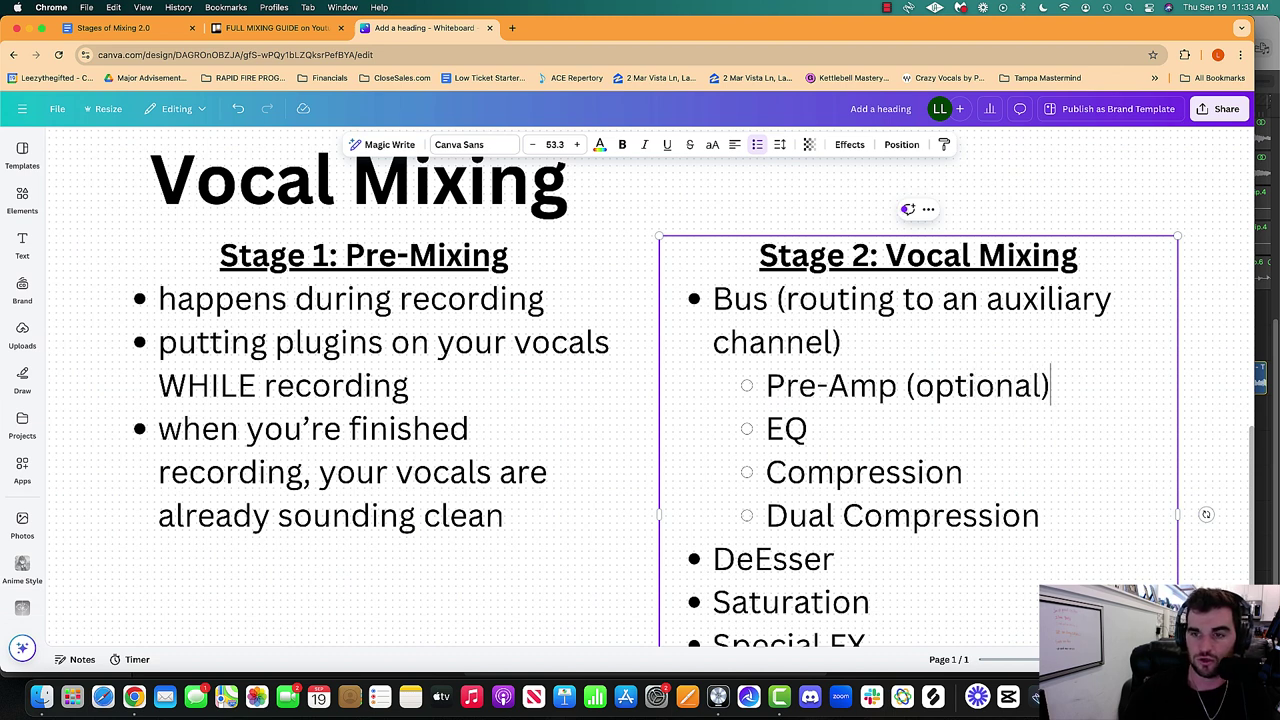
Indent DeEsser, Saturation, Special FX and Final EQ as sub-bullets too.
{"action": "scroll", "coordinate": [857, 392], "scroll_direction": "down", "scroll_amount": 3}
{"action": "left_click", "coordinate": [720, 357]}
{"action": "key", "text": "Tab"}
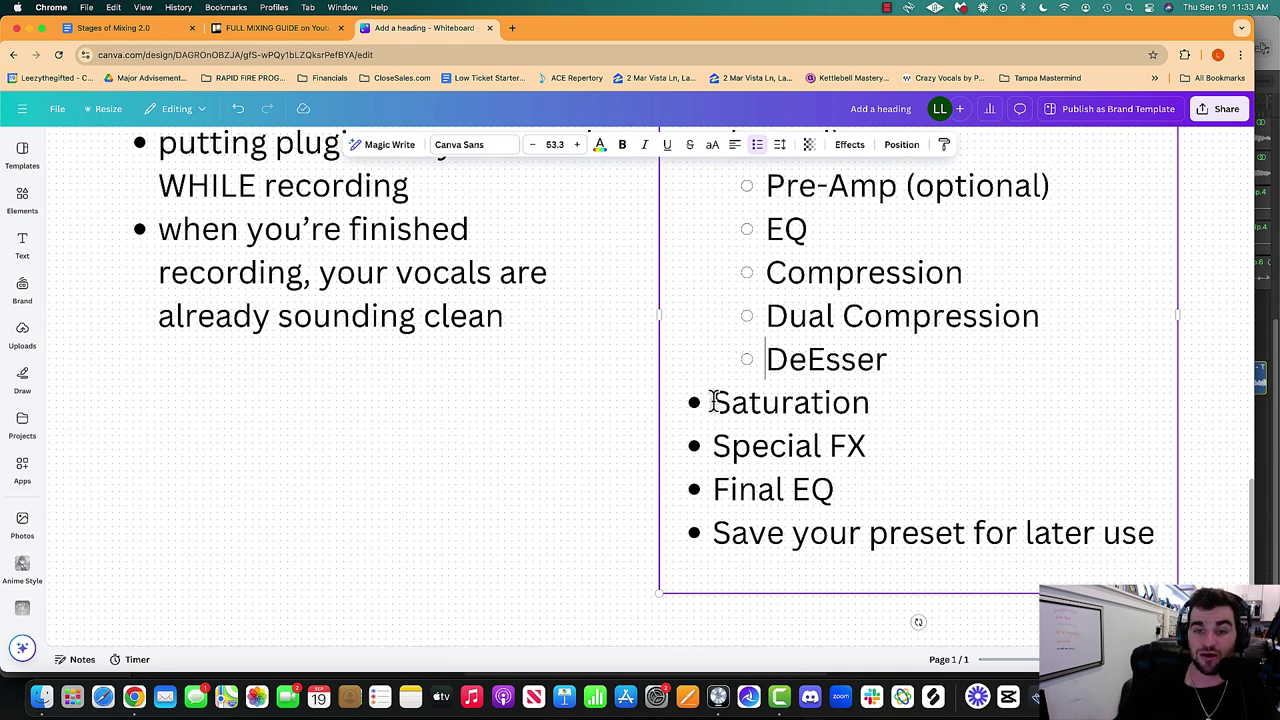
{"action": "left_click", "coordinate": [712, 402]}
{"action": "key", "text": "Tab"}
{"action": "left_click", "coordinate": [714, 446]}
{"action": "key", "text": "Tab"}
{"action": "left_click", "coordinate": [712, 490]}
{"action": "key", "text": "Tab"}
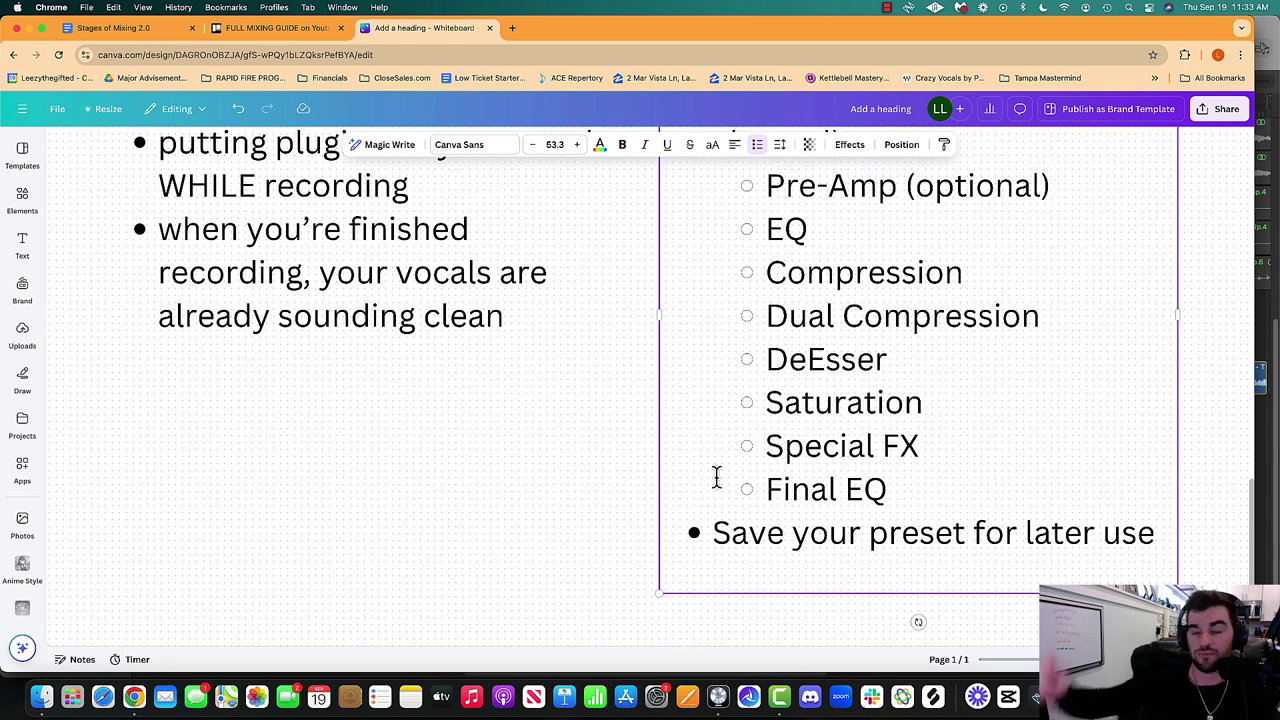
Highlight Pre-Amp (optional), EQ and Compression in turn while explaining them.
{"action": "scroll", "coordinate": [790, 445], "scroll_direction": "up", "scroll_amount": 2}
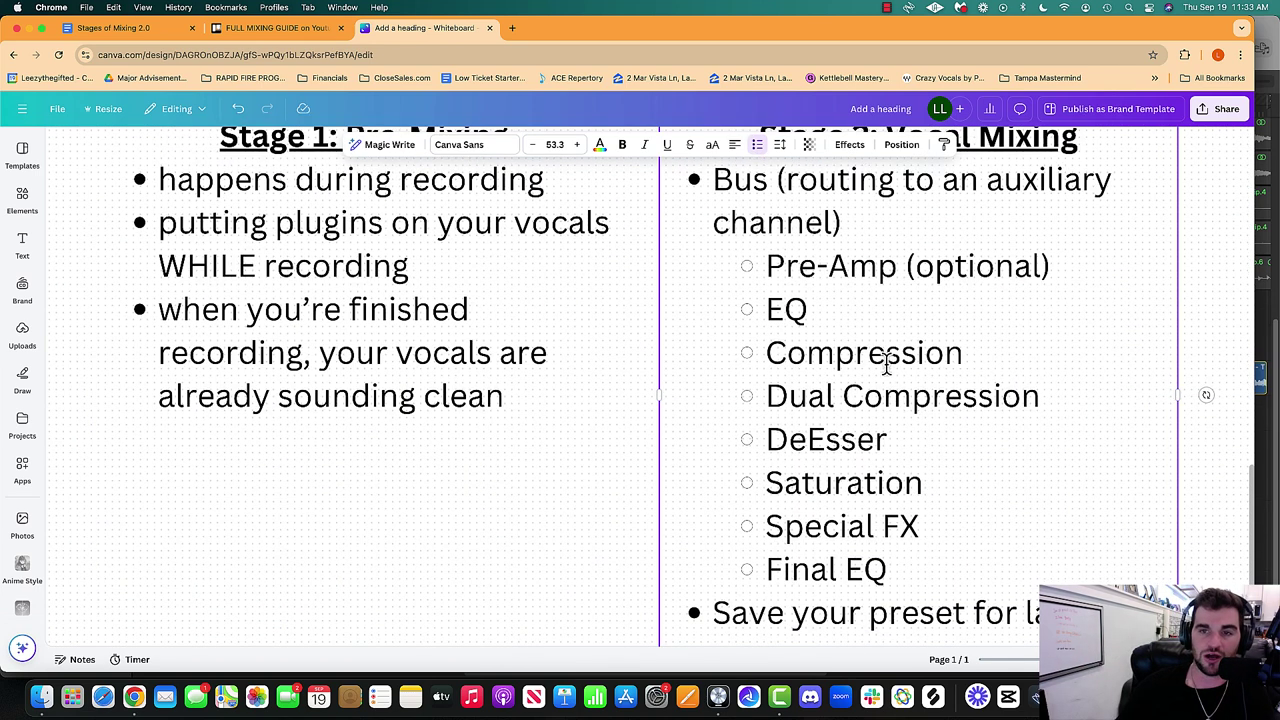
{"action": "left_click_drag", "start_coordinate": [767, 270], "coordinate": [1060, 255]}
{"action": "left_click", "coordinate": [1062, 255]}
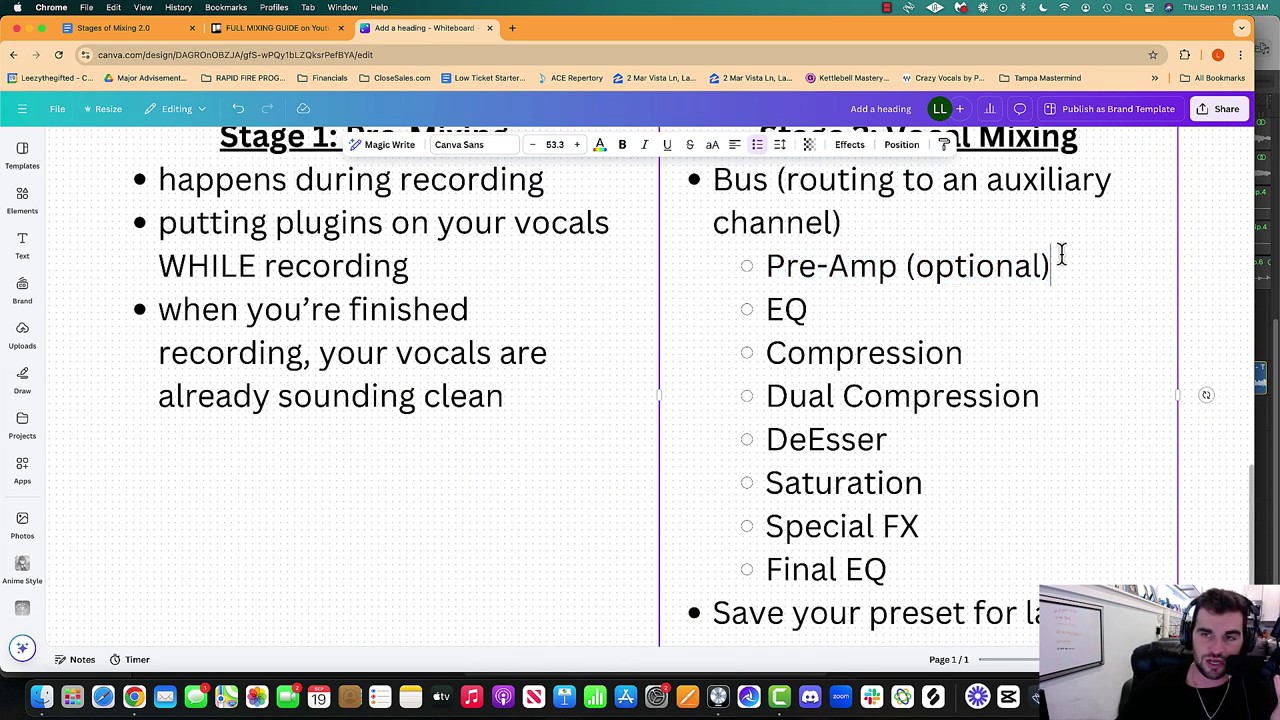
{"action": "left_click_drag", "start_coordinate": [760, 314], "coordinate": [823, 308]}
{"action": "left_click", "coordinate": [789, 337]}
{"action": "left_click_drag", "start_coordinate": [766, 352], "coordinate": [1033, 350]}
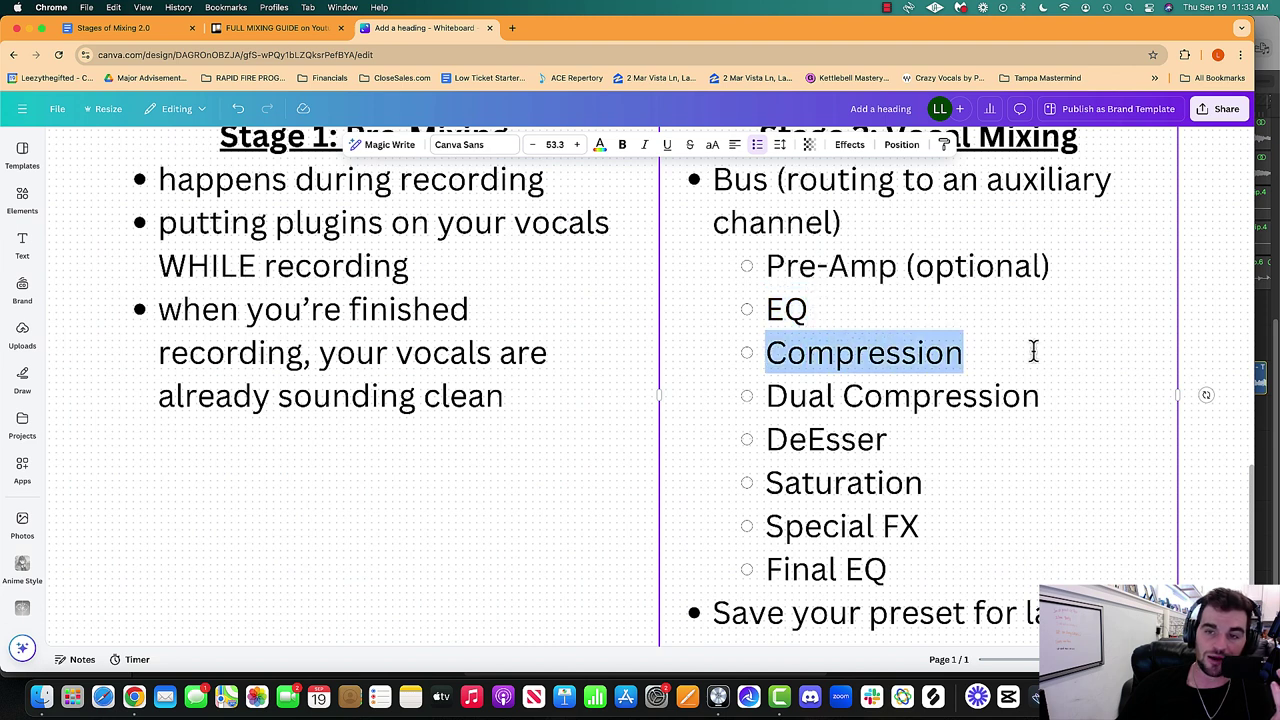
{"action": "left_click_drag", "start_coordinate": [766, 396], "coordinate": [1057, 397]}
Highlight DeEsser, Saturation, Special FX and Final EQ while explaining, then select the whole list.
{"action": "scroll", "coordinate": [857, 386], "scroll_direction": "down", "scroll_amount": 3}
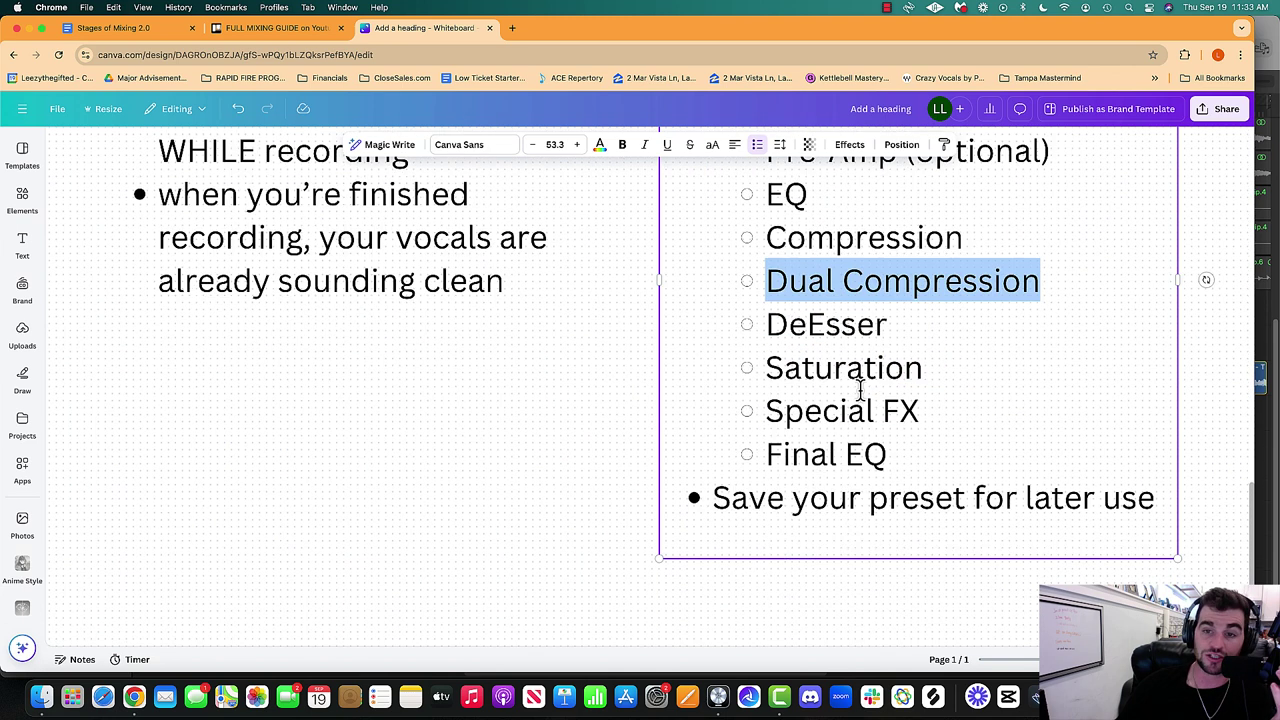
{"action": "left_click_drag", "start_coordinate": [771, 328], "coordinate": [893, 326]}
{"action": "left_click", "coordinate": [893, 326]}
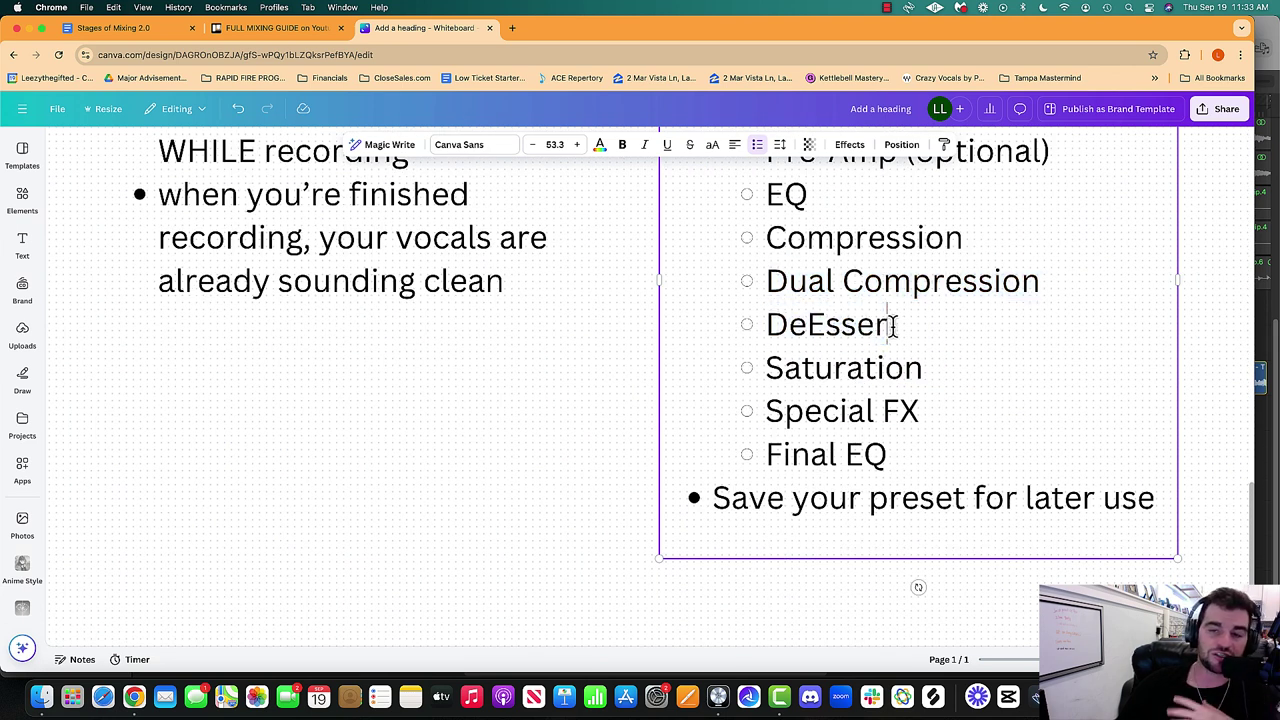
{"action": "left_click_drag", "start_coordinate": [770, 372], "coordinate": [929, 370]}
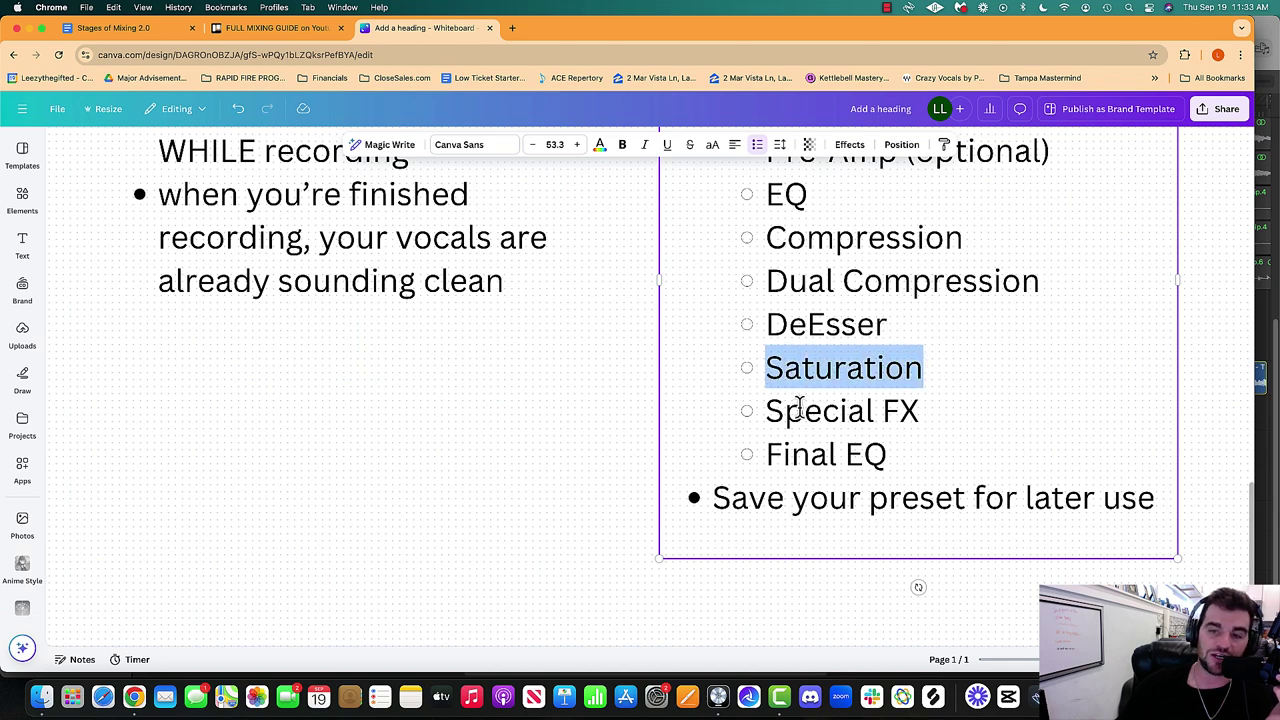
{"action": "left_click_drag", "start_coordinate": [770, 410], "coordinate": [924, 410]}
{"action": "left_click_drag", "start_coordinate": [768, 452], "coordinate": [914, 452]}
{"action": "left_click", "coordinate": [912, 452]}
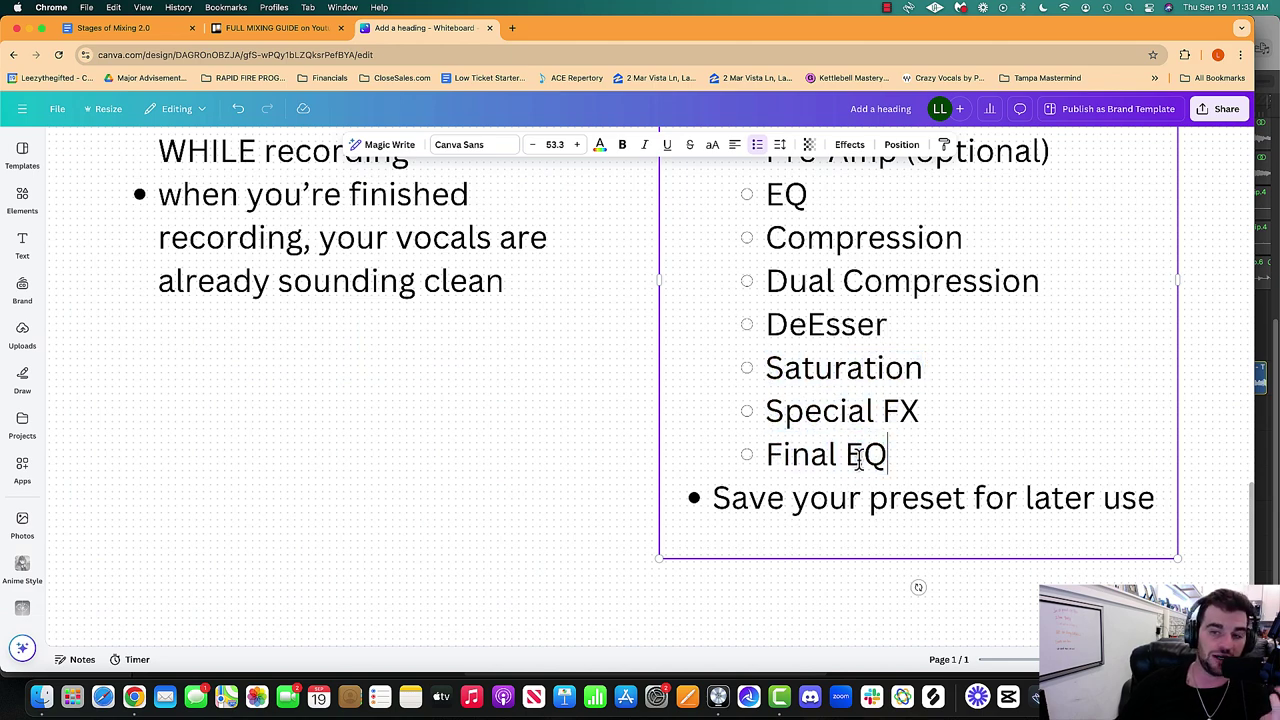
{"action": "left_click_drag", "start_coordinate": [712, 500], "coordinate": [1210, 505]}
Undo the accidental deletion of the Canva list and return to Logic Pro.
{"action": "key", "text": "BackSpace"}
{"action": "key", "text": "ctrl+Up"}
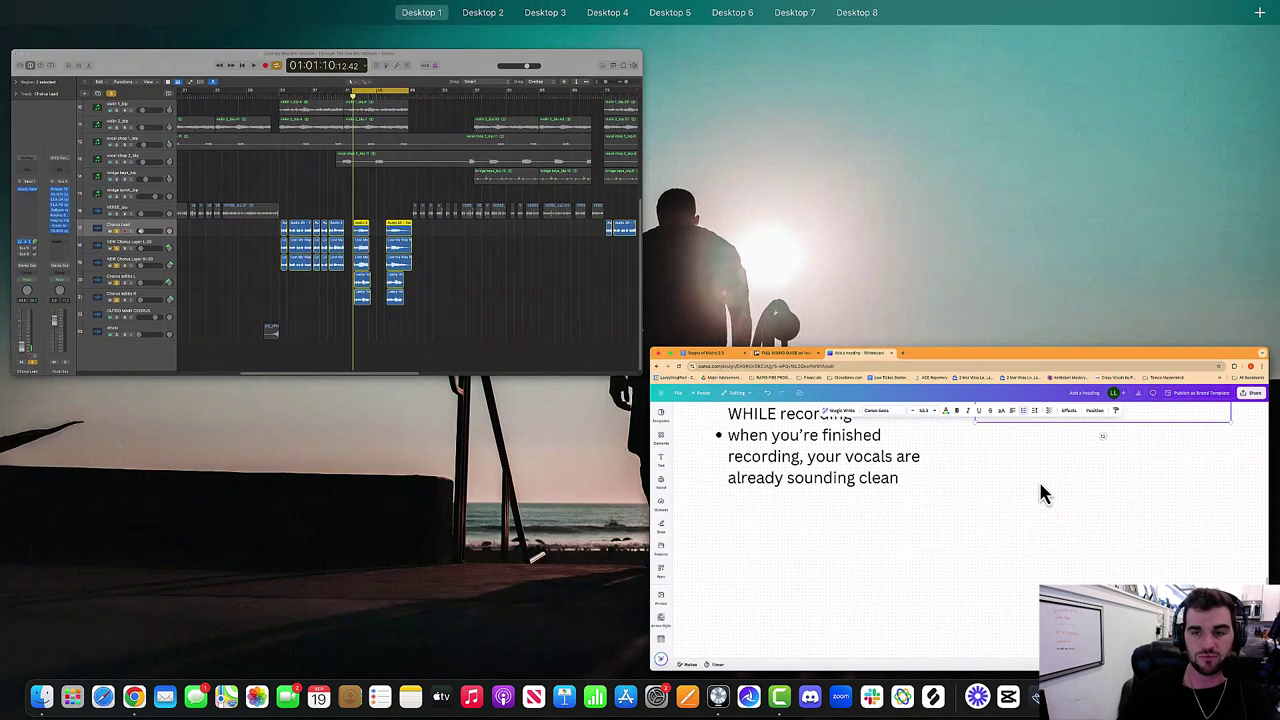
{"action": "left_click", "coordinate": [1039, 480]}
{"action": "key", "text": "super+z"}
{"action": "key", "text": "ctrl+Up"}
{"action": "left_click", "coordinate": [400, 250]}
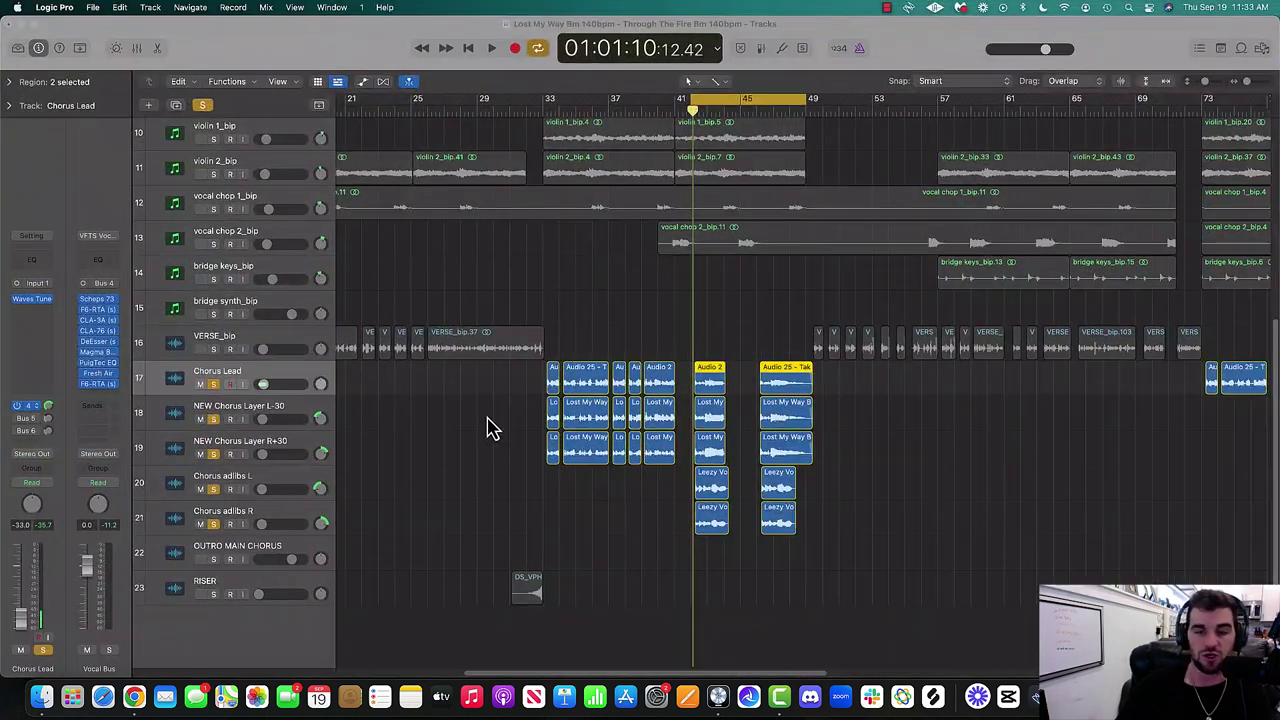
Unsolo the chorus layers and adlibs, and A/B the Scheps 73 on the Vocal Bus.
{"action": "left_click_drag", "start_coordinate": [220, 477], "coordinate": [230, 408]}
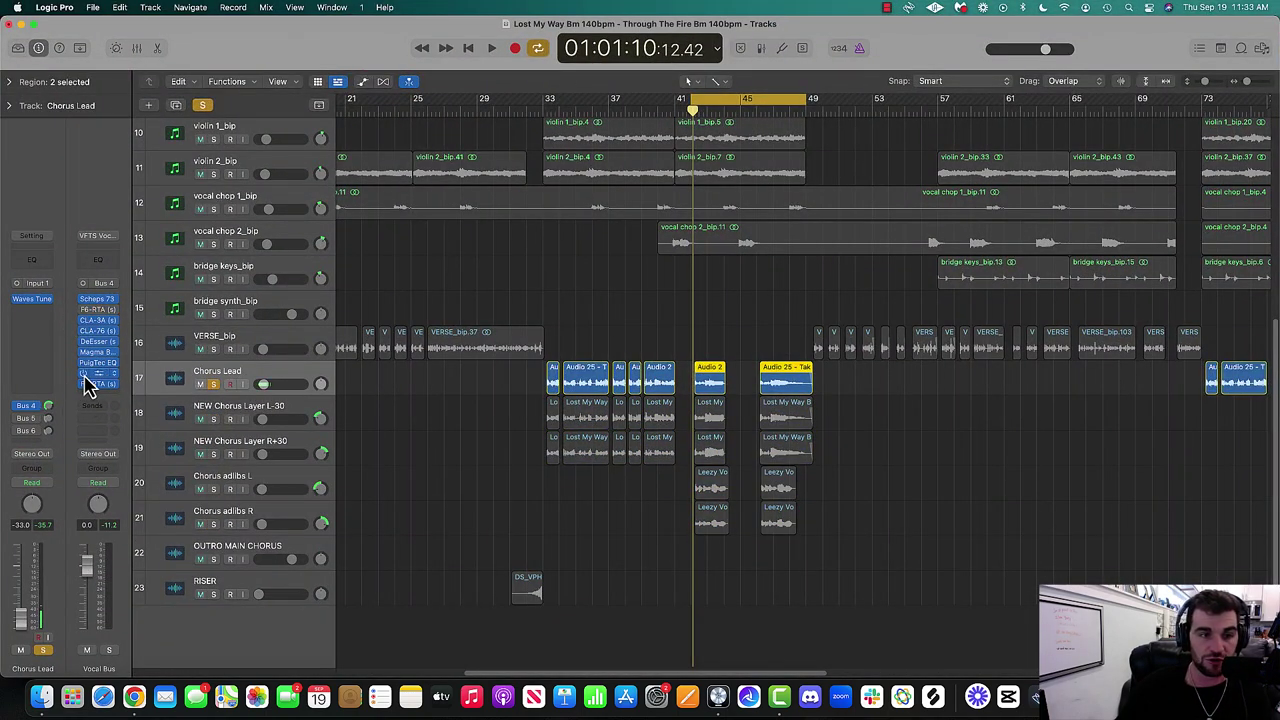
{"action": "left_click", "coordinate": [95, 299]}
{"action": "left_click_drag", "start_coordinate": [695, 205], "coordinate": [760, 198]}
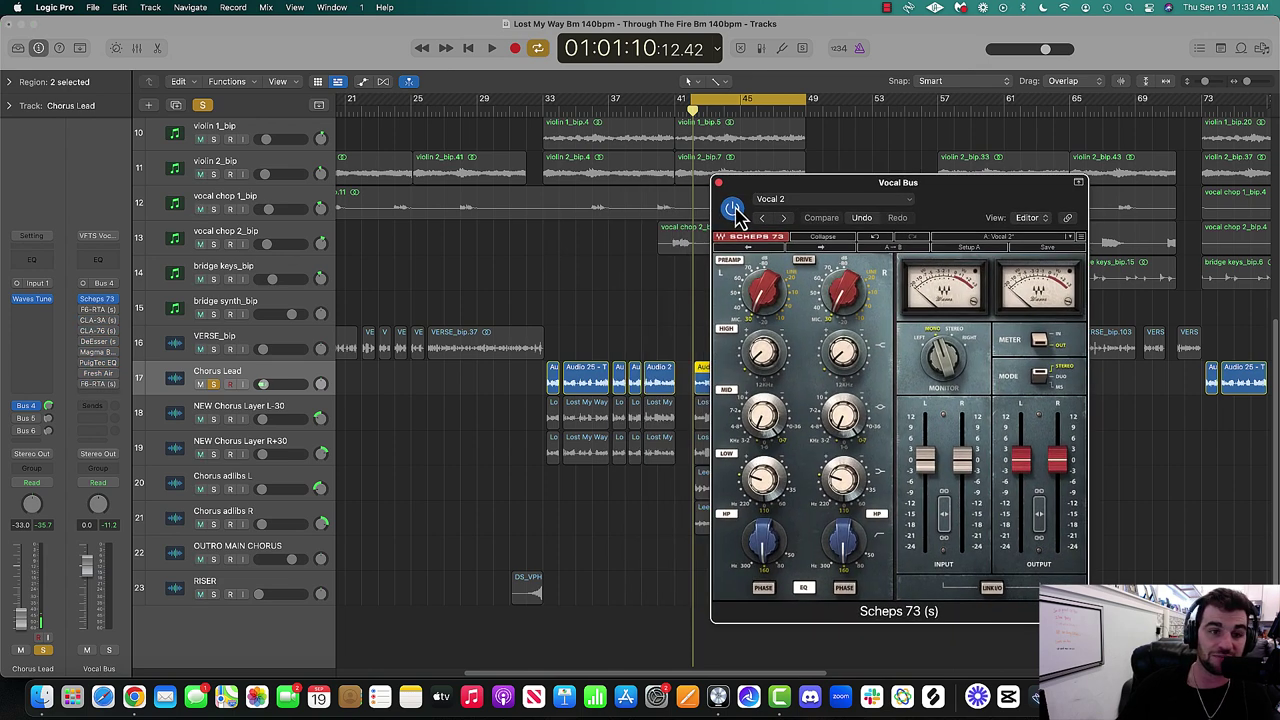
{"action": "left_click", "coordinate": [733, 210]}
{"action": "key", "text": "space"}
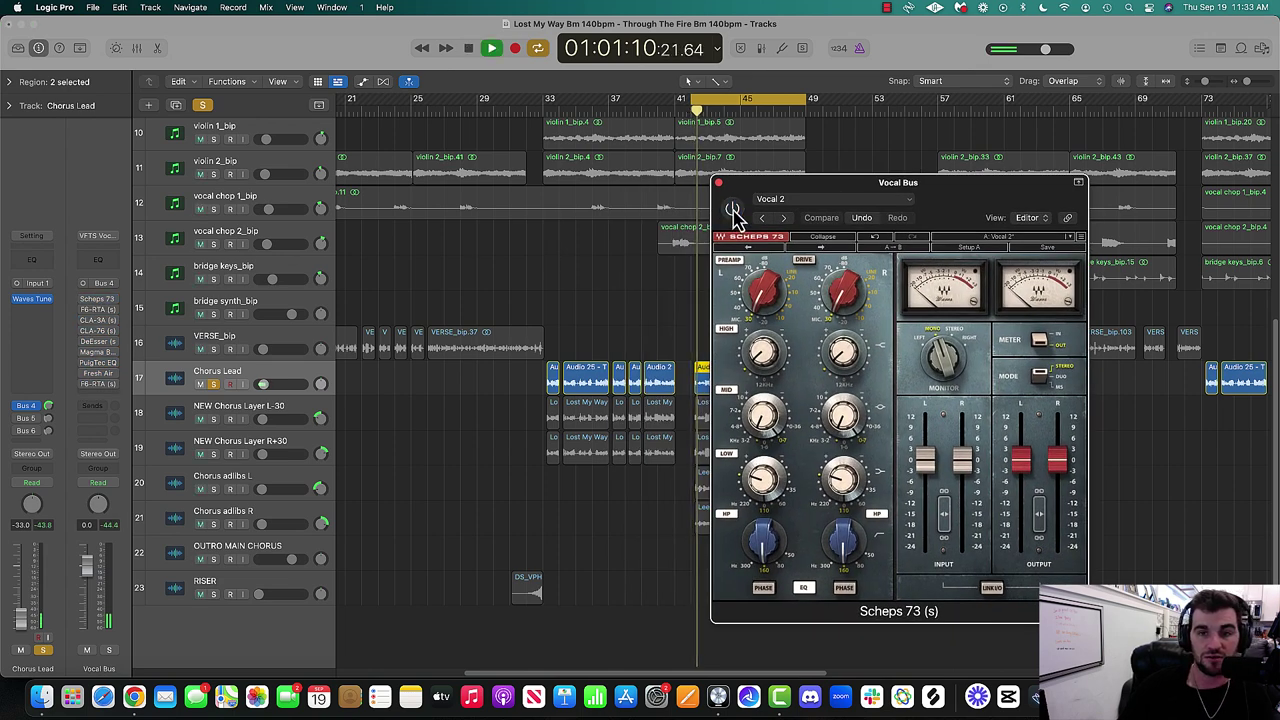
{"action": "left_click", "coordinate": [733, 210]}
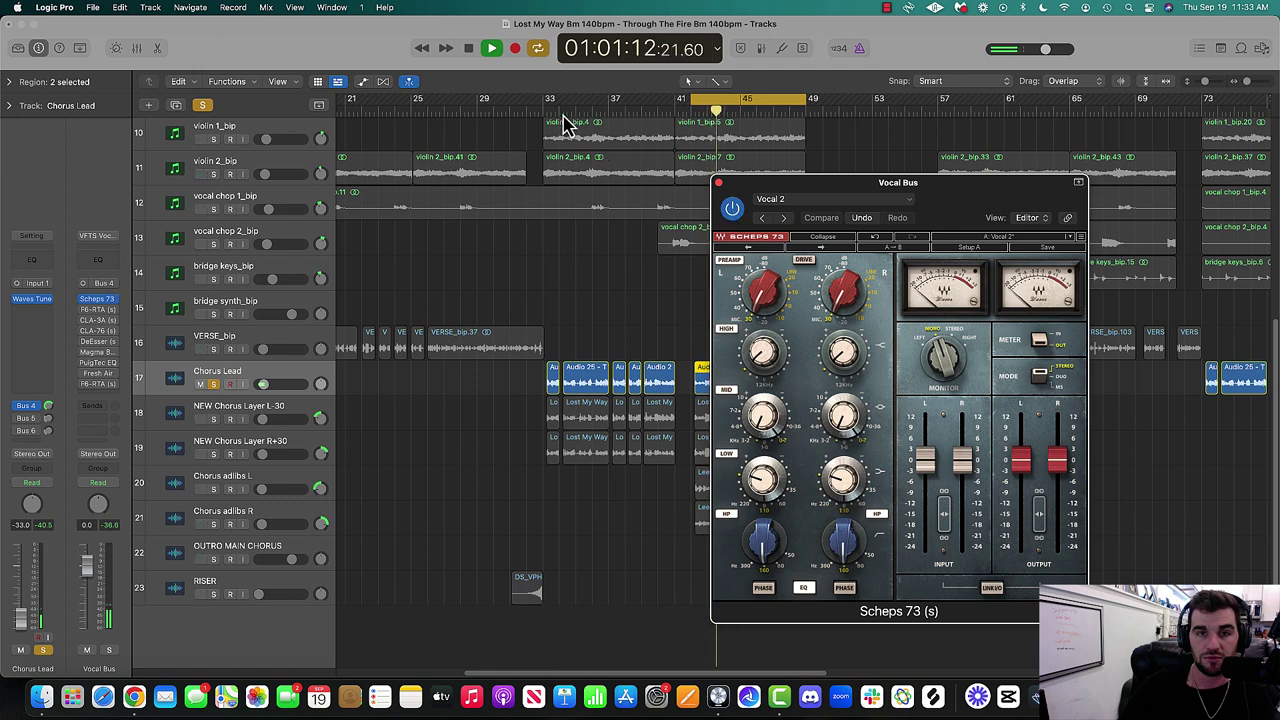
{"action": "key", "text": "space"}
Loop bars 33–41 in playback and close the Scheps 73 window.
{"action": "left_click_drag", "start_coordinate": [545, 105], "coordinate": [660, 105]}
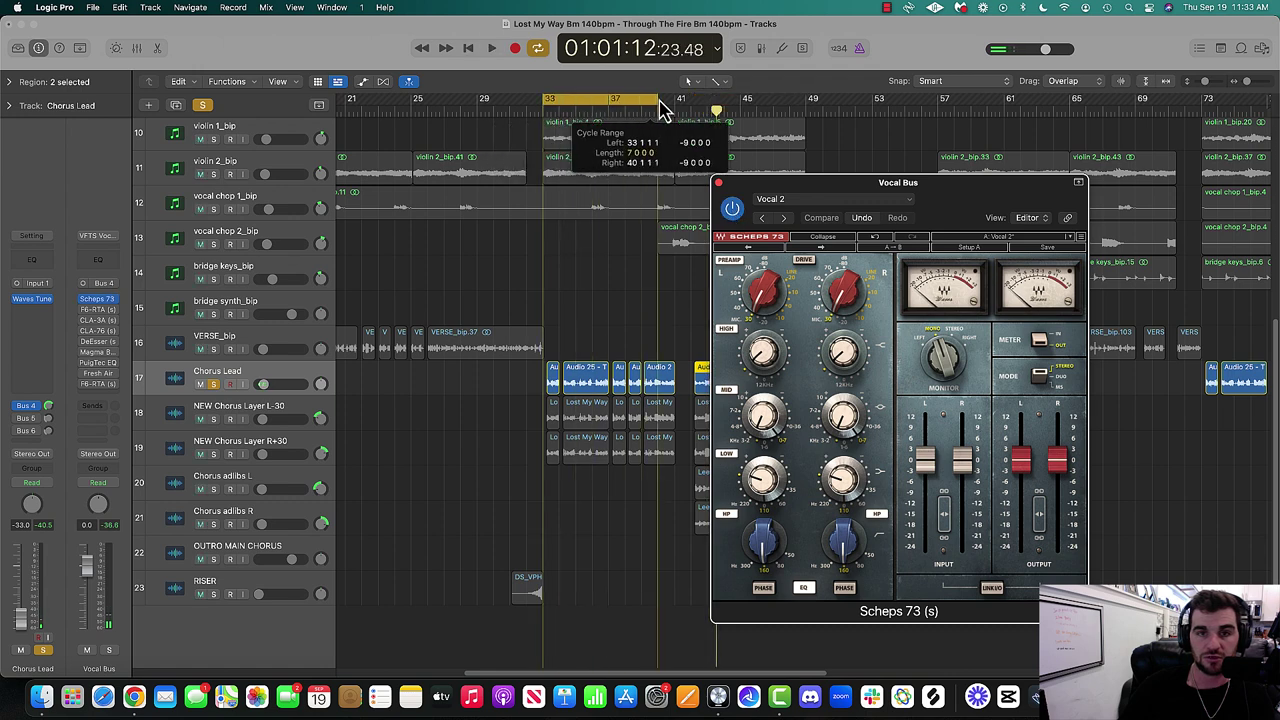
{"action": "key", "text": "space"}
{"action": "left_click", "coordinate": [738, 235]}
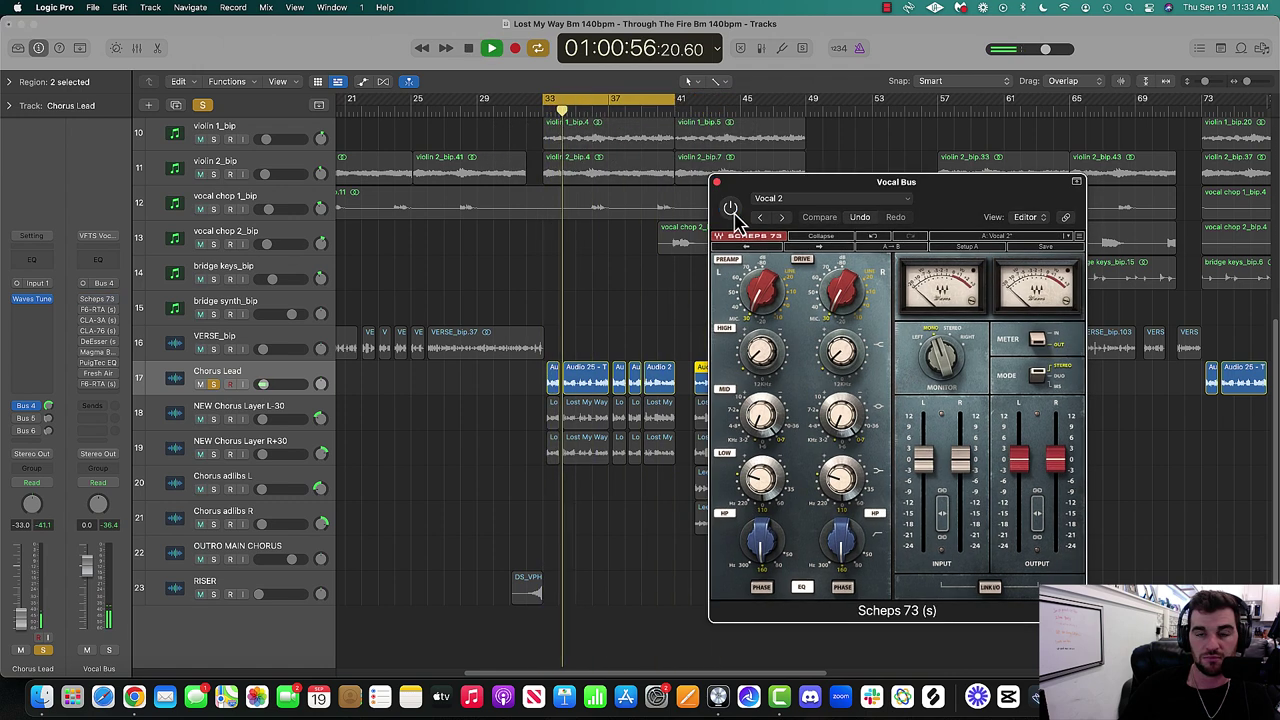
{"action": "left_click", "coordinate": [717, 186]}
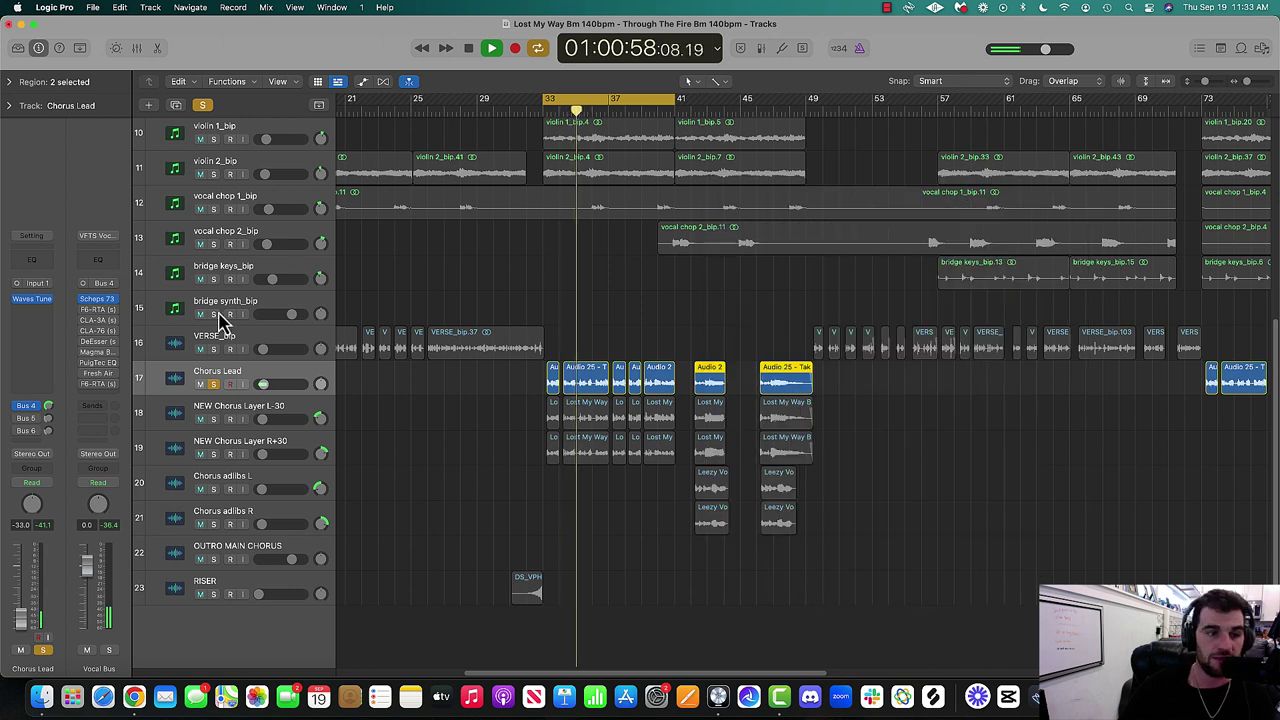
Switch the F6-RTA and CLA-76 back on, checking the CLA-3A in between.
{"action": "left_click", "coordinate": [97, 310]}
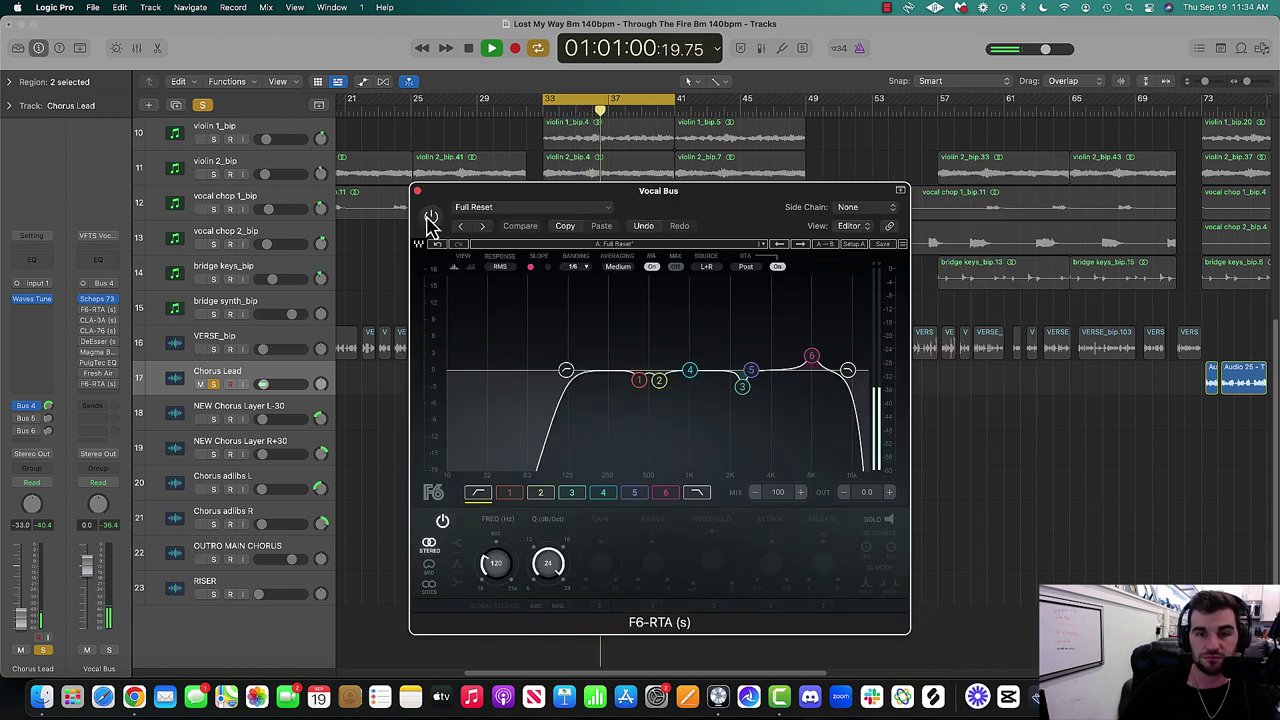
{"action": "left_click", "coordinate": [432, 218]}
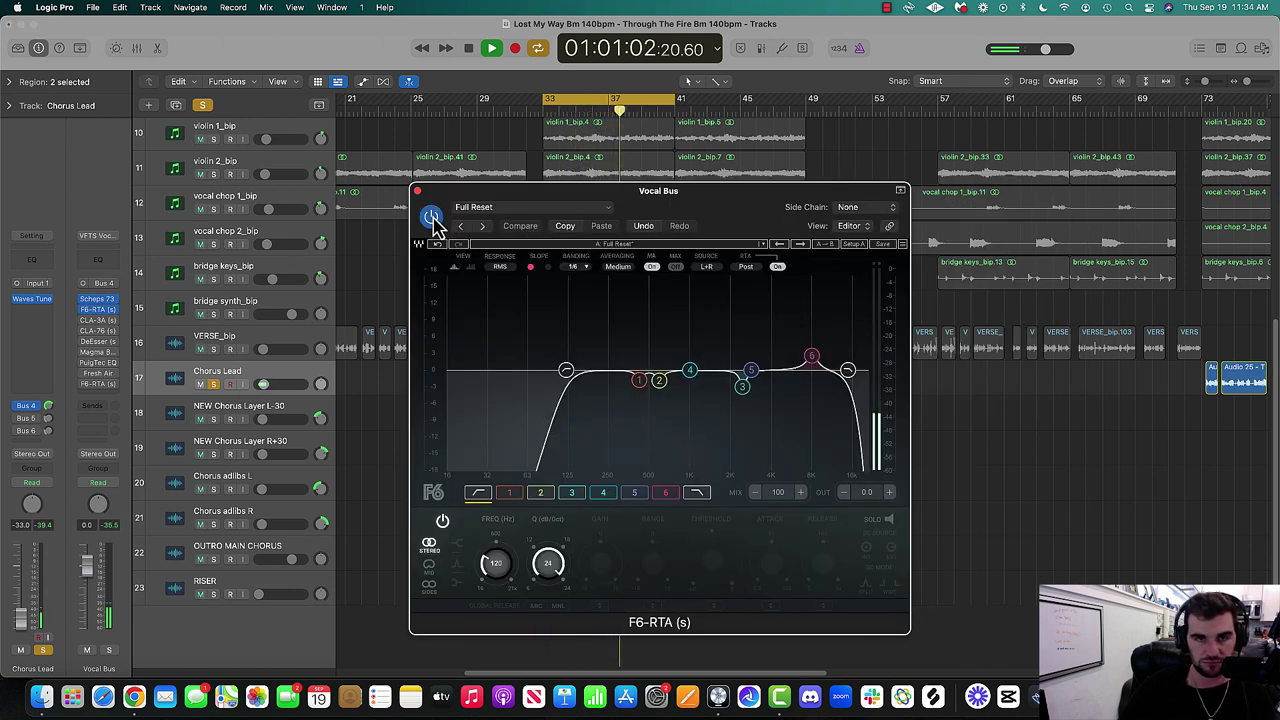
{"action": "left_click", "coordinate": [418, 191]}
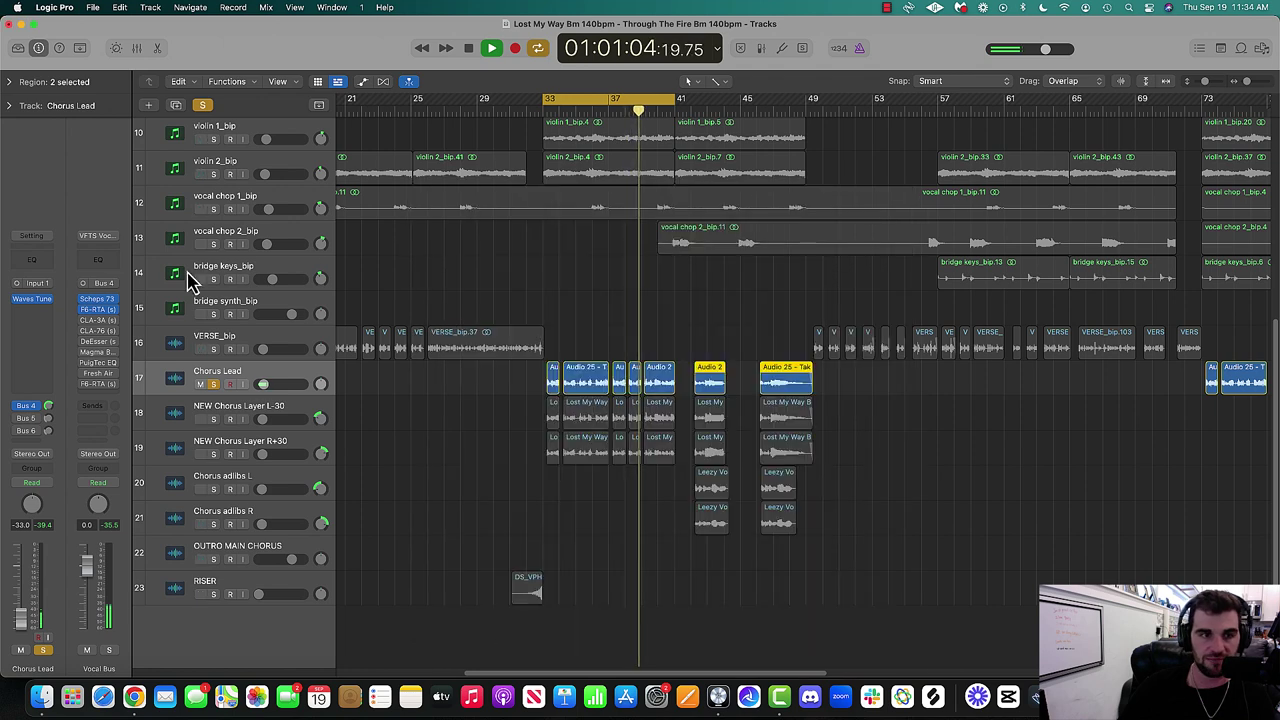
{"action": "left_click", "coordinate": [432, 215]}
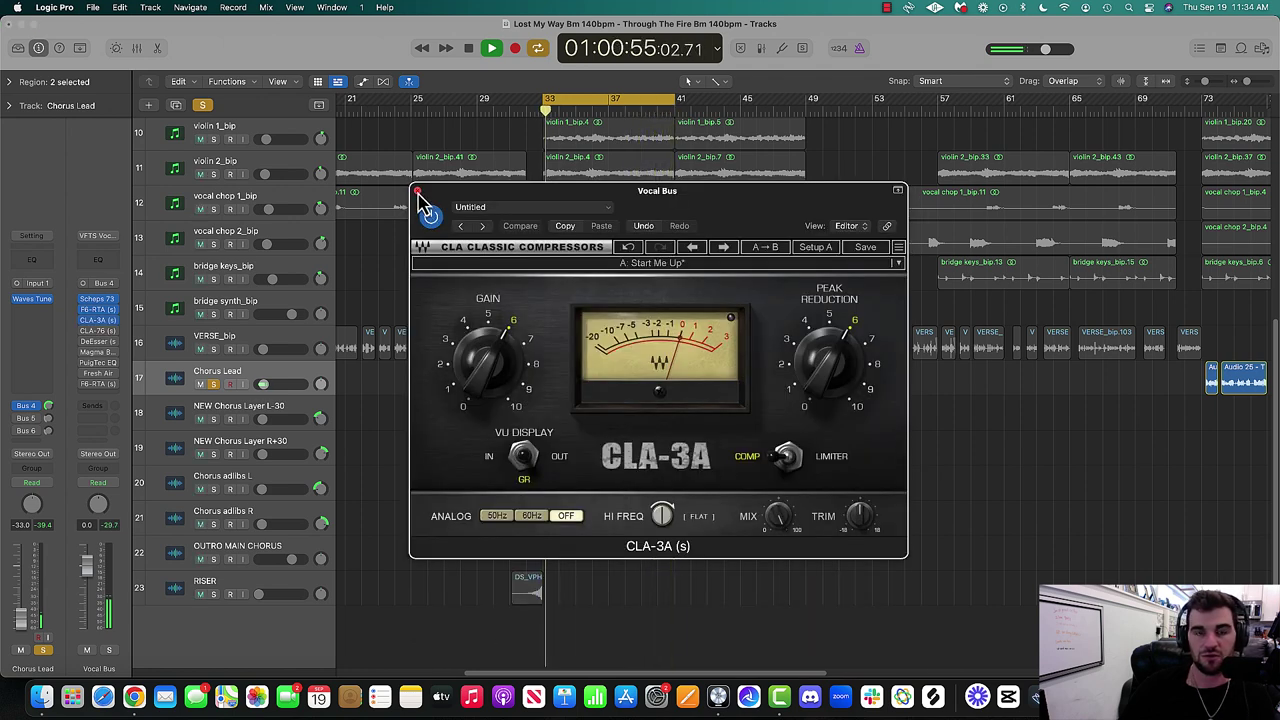
{"action": "left_click", "coordinate": [418, 191]}
{"action": "left_click", "coordinate": [98, 331]}
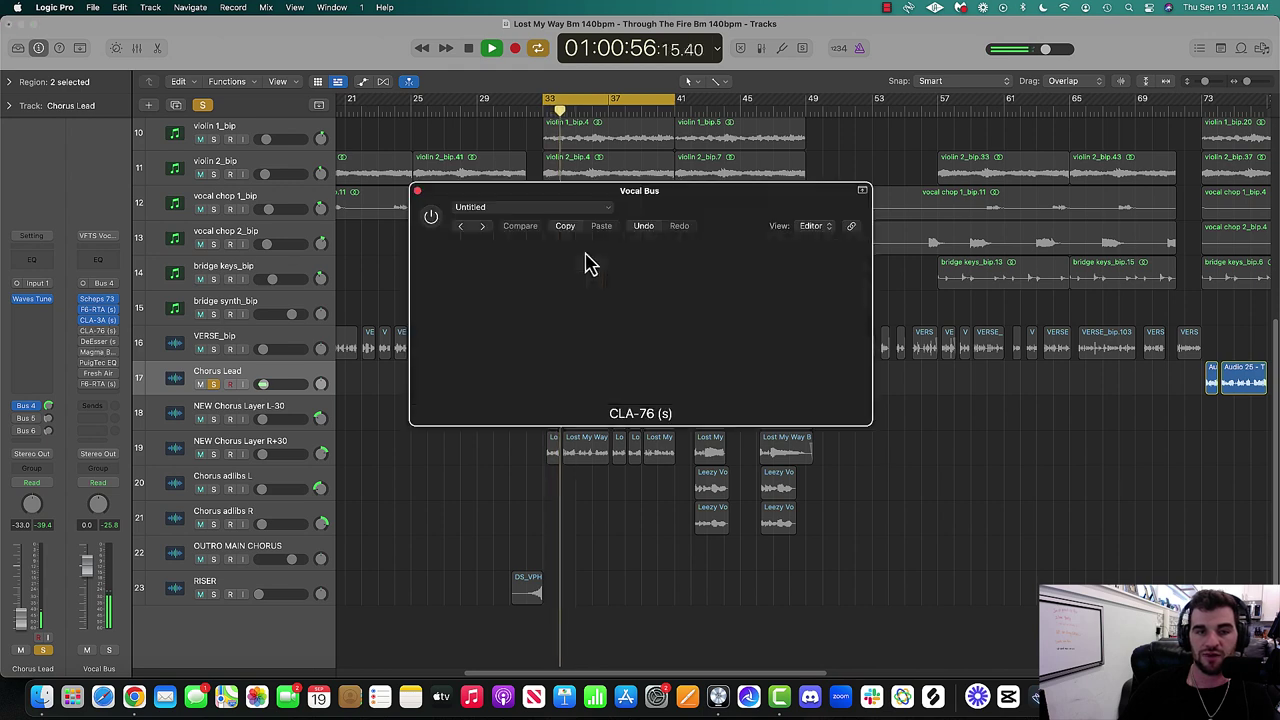
{"action": "left_click", "coordinate": [431, 217]}
{"action": "left_click", "coordinate": [418, 191]}
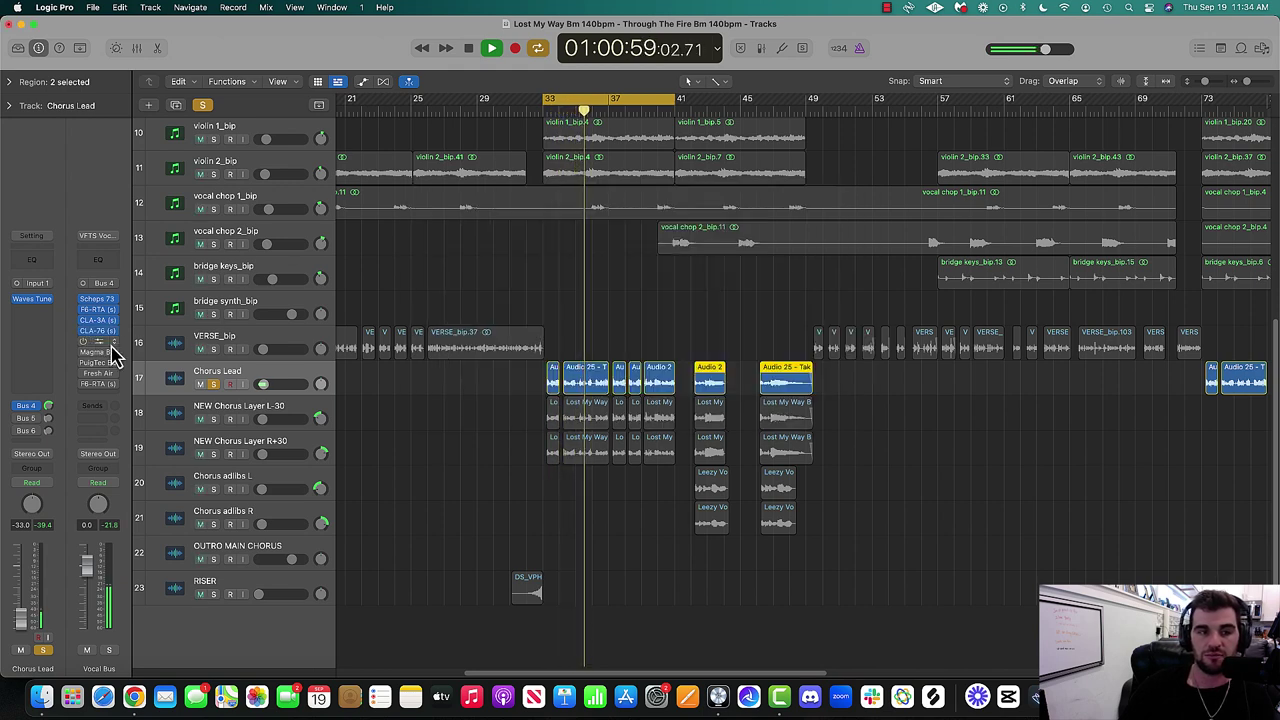
Turn the DeEsser back on and stop playback.
{"action": "left_click", "coordinate": [98, 341]}
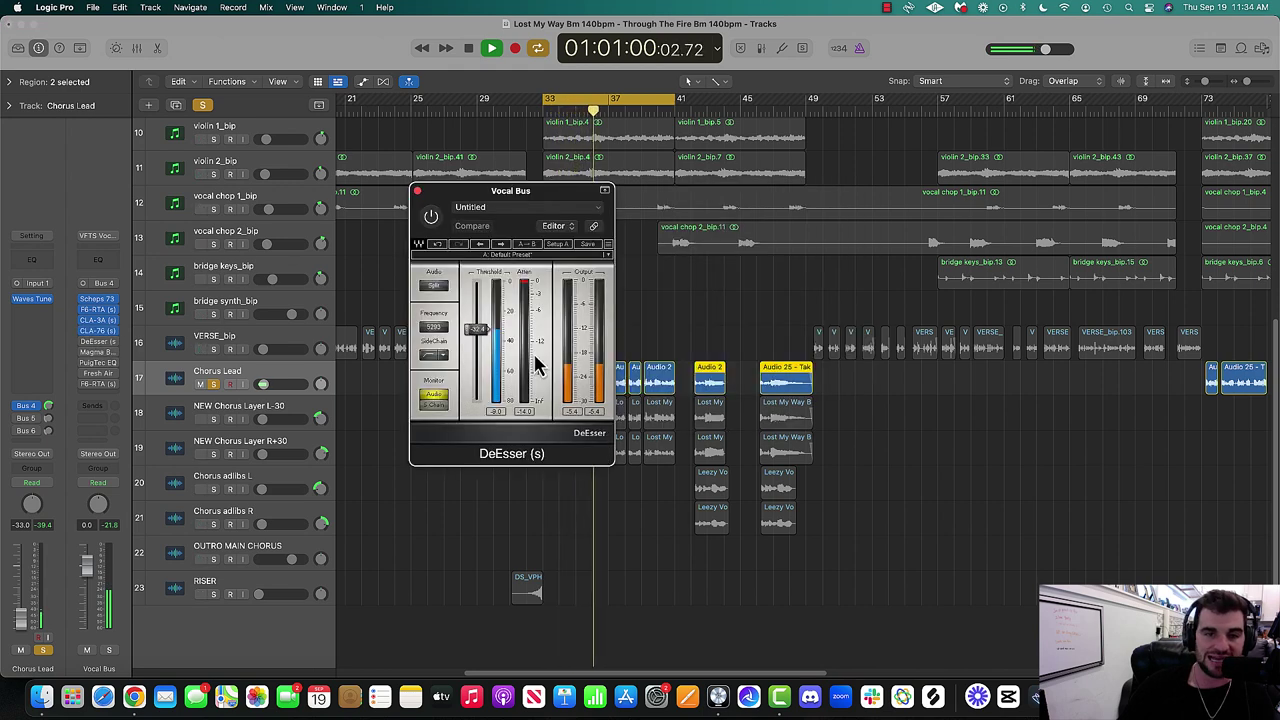
{"action": "left_click", "coordinate": [432, 219]}
{"action": "left_click", "coordinate": [432, 218]}
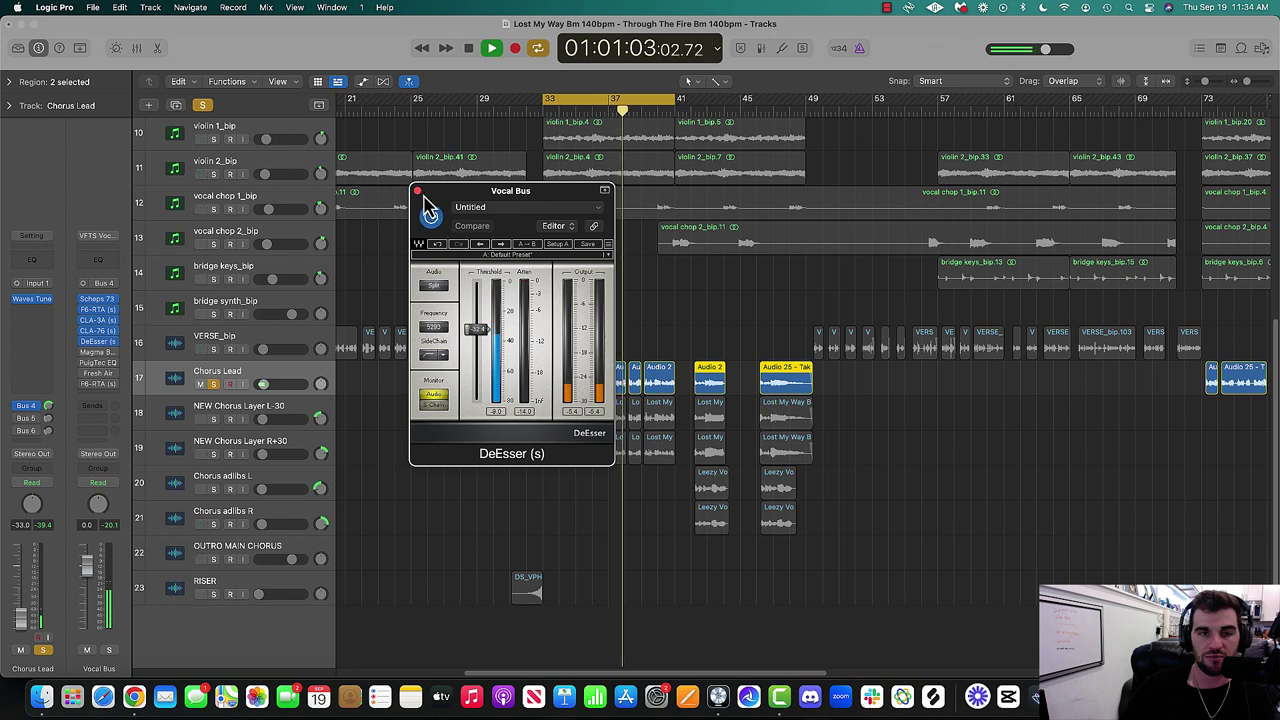
{"action": "left_click", "coordinate": [418, 191]}
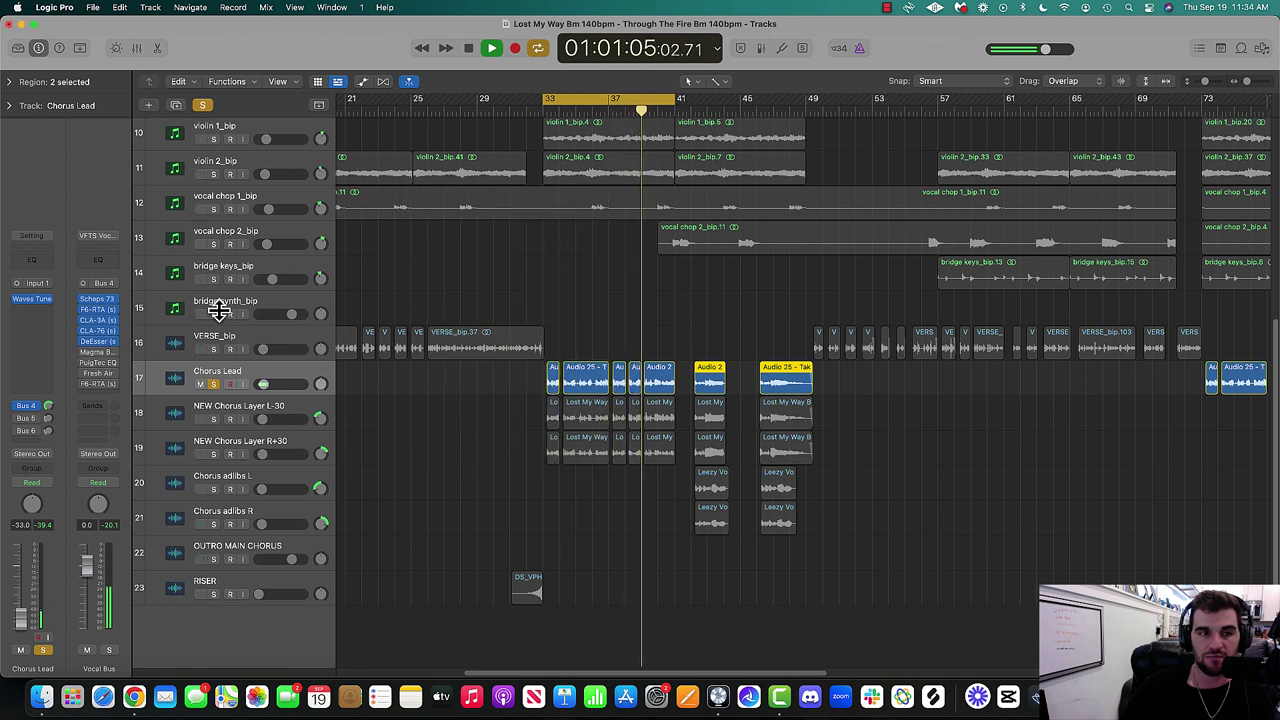
{"action": "key", "text": "space"}
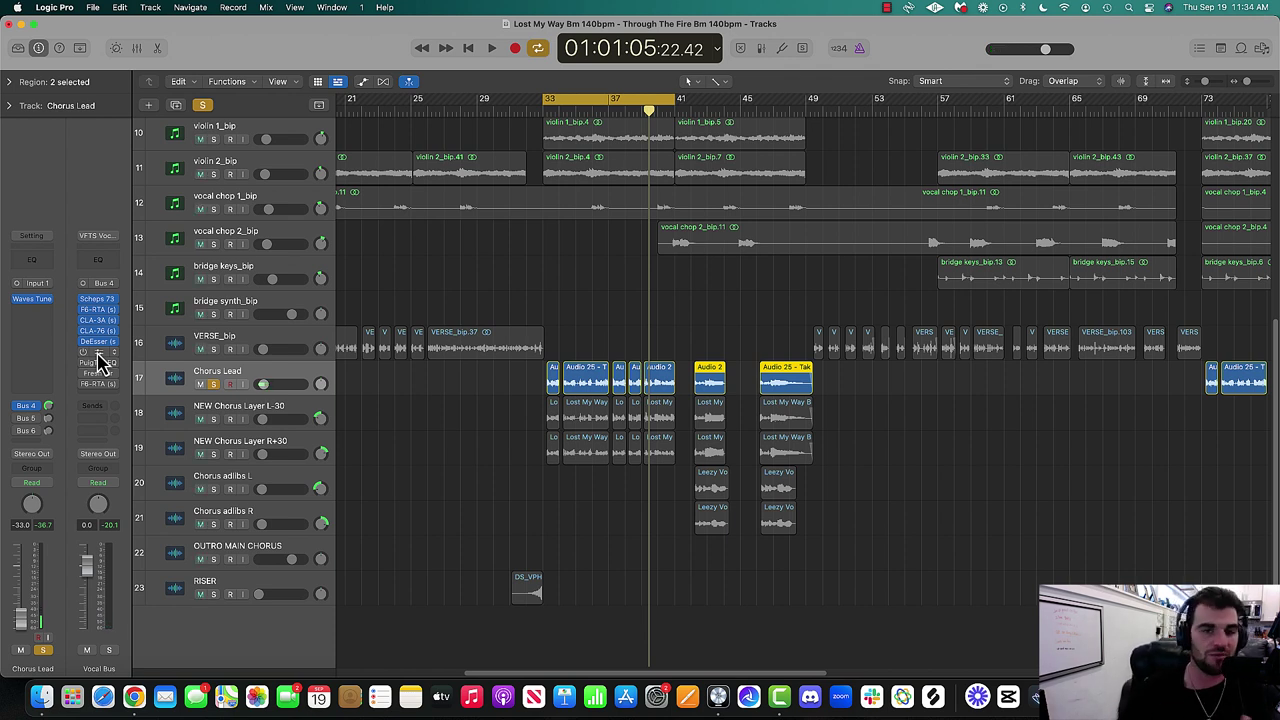
Re-enable Magma BB Tubes and audition the PuigTec EQP1A equaliser from bar 33.
{"action": "left_click", "coordinate": [97, 351]}
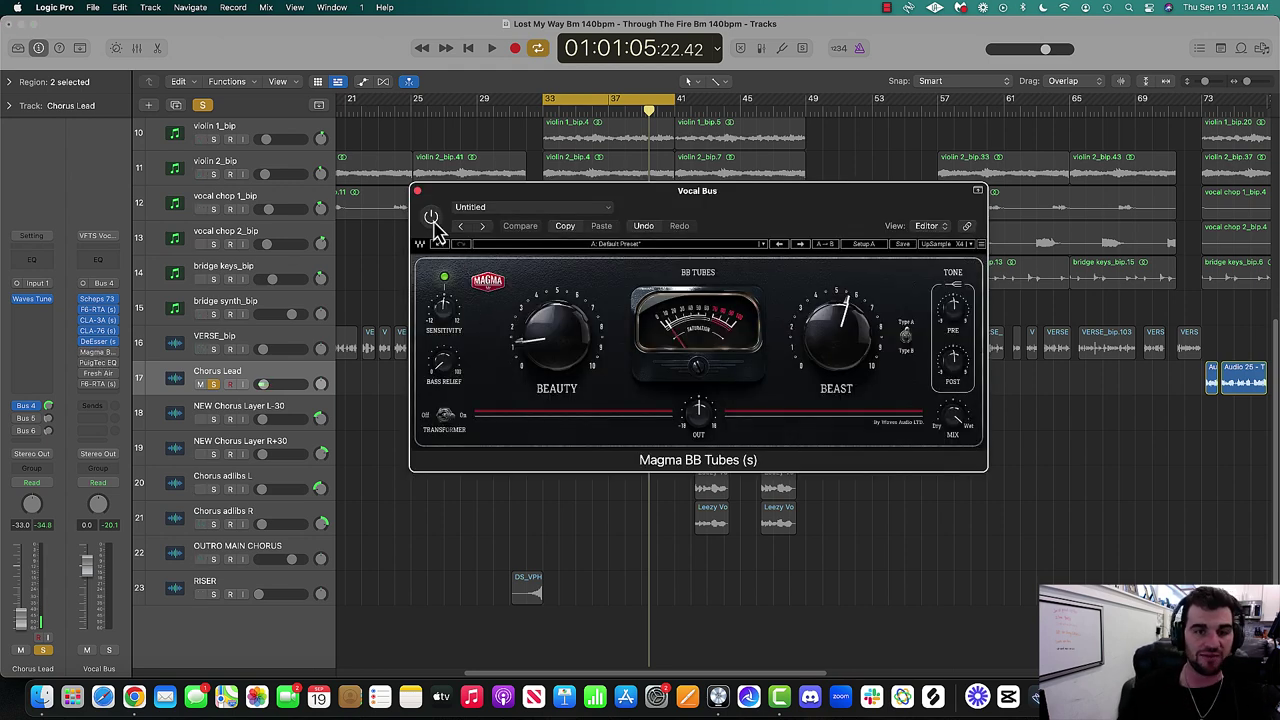
{"action": "key", "text": "space"}
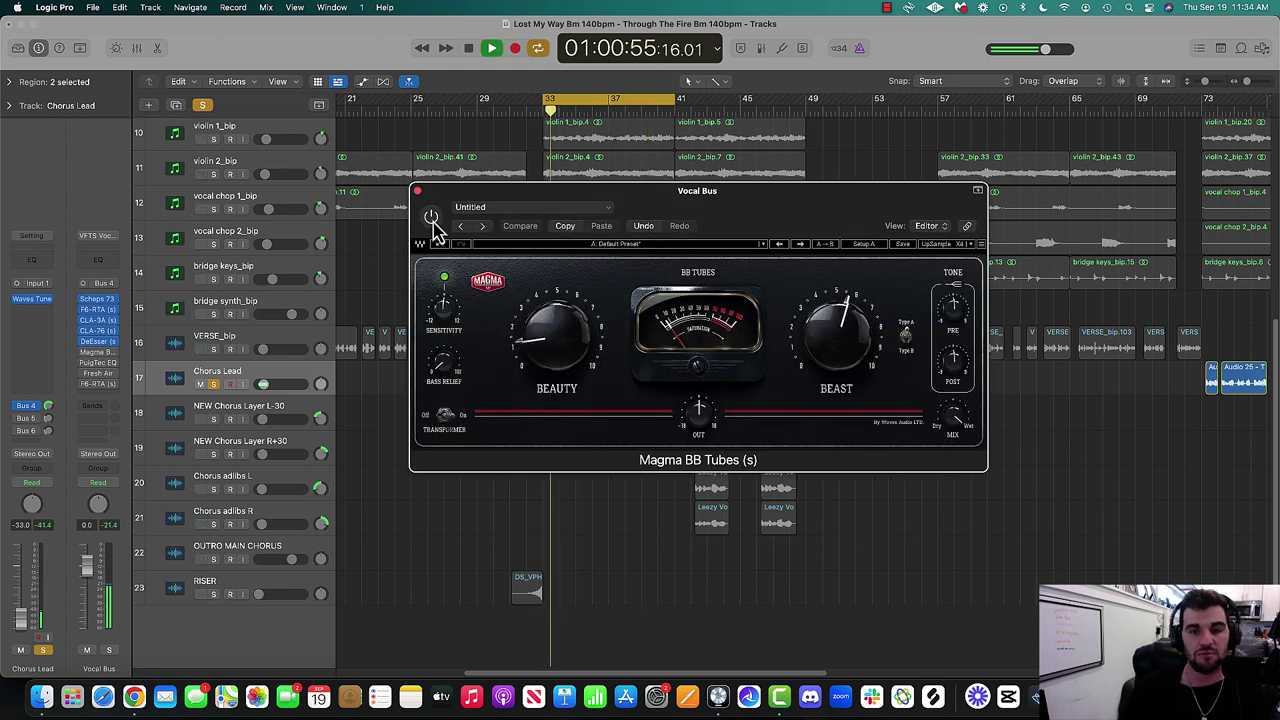
{"action": "left_click", "coordinate": [431, 218]}
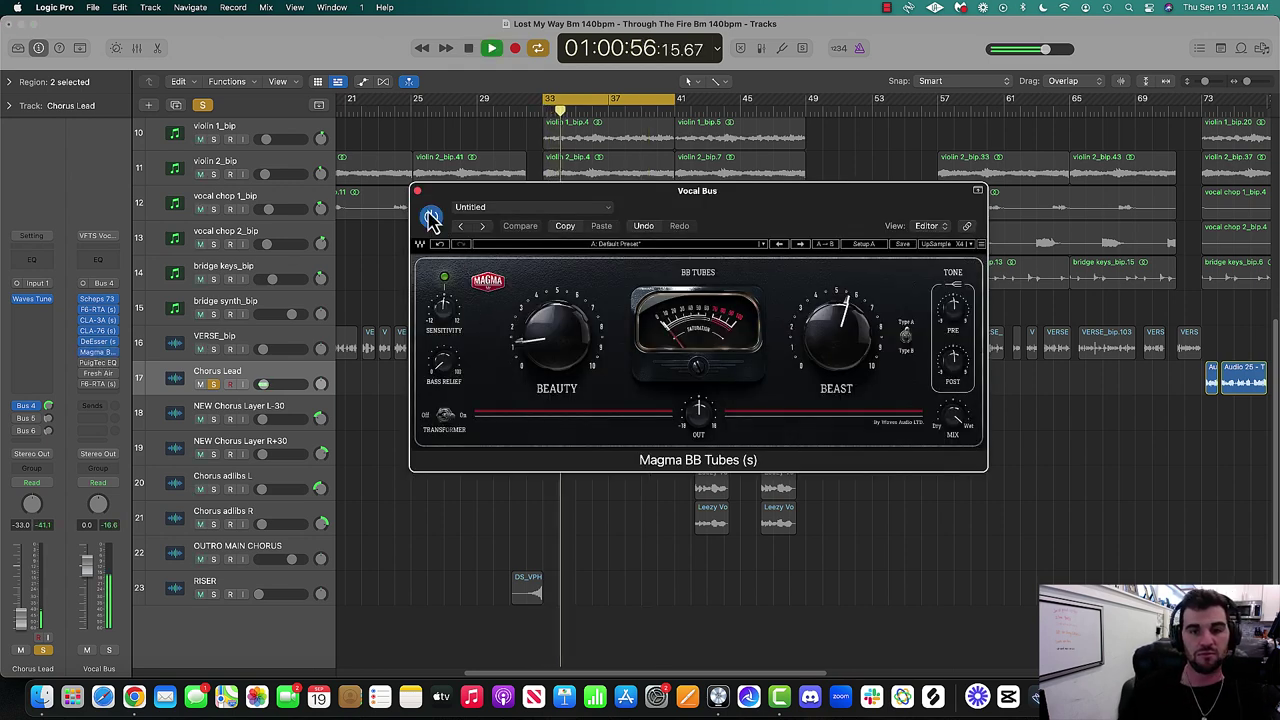
{"action": "left_click", "coordinate": [417, 190]}
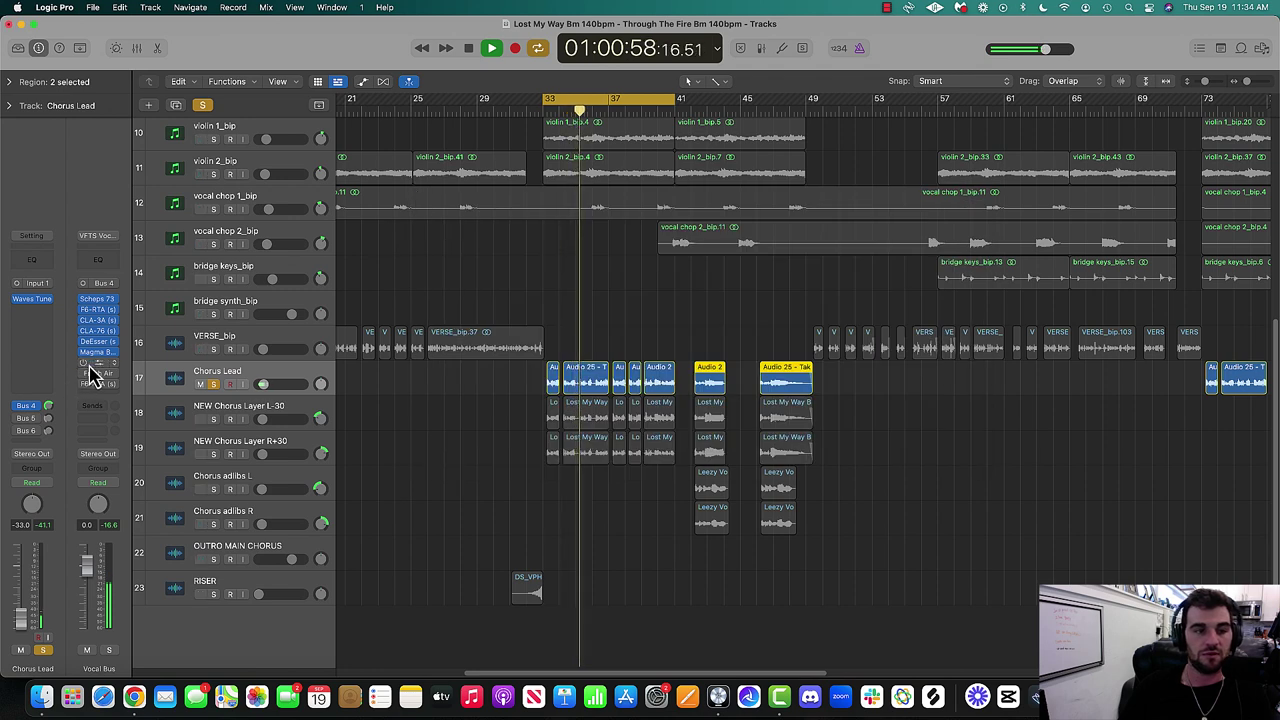
{"action": "key", "text": "space"}
{"action": "left_click", "coordinate": [99, 363]}
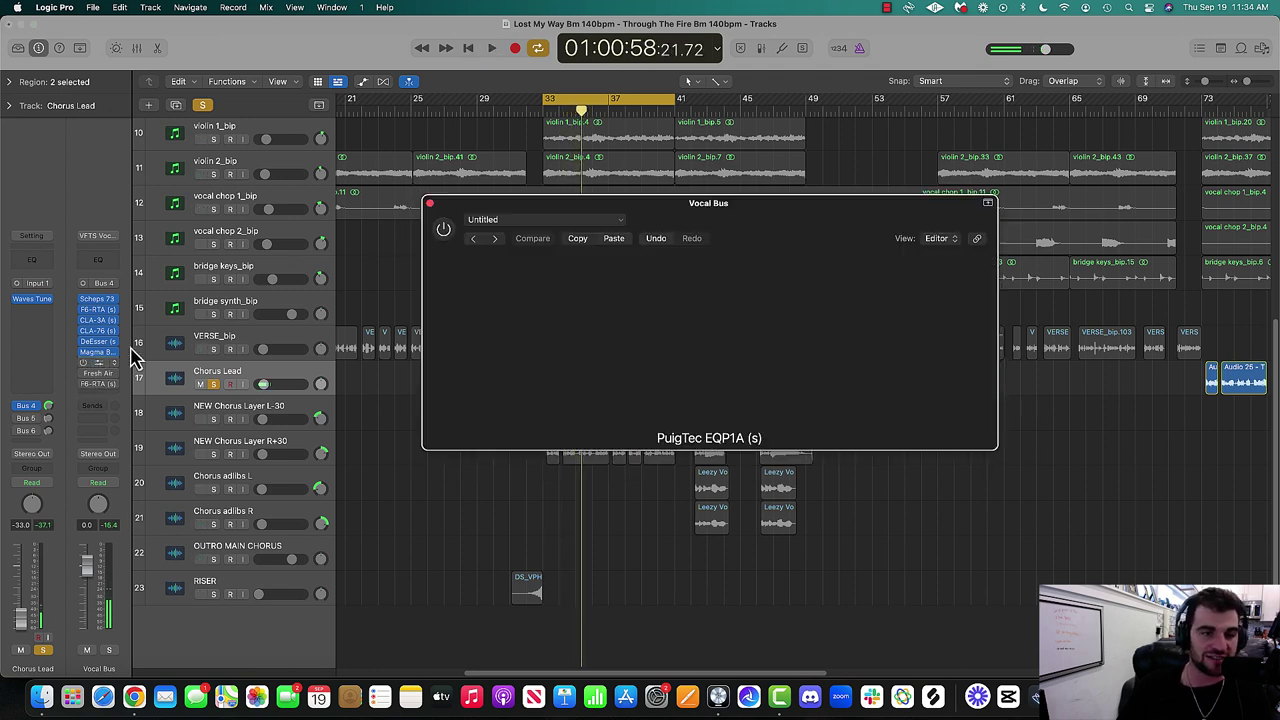
{"action": "key", "text": "space"}
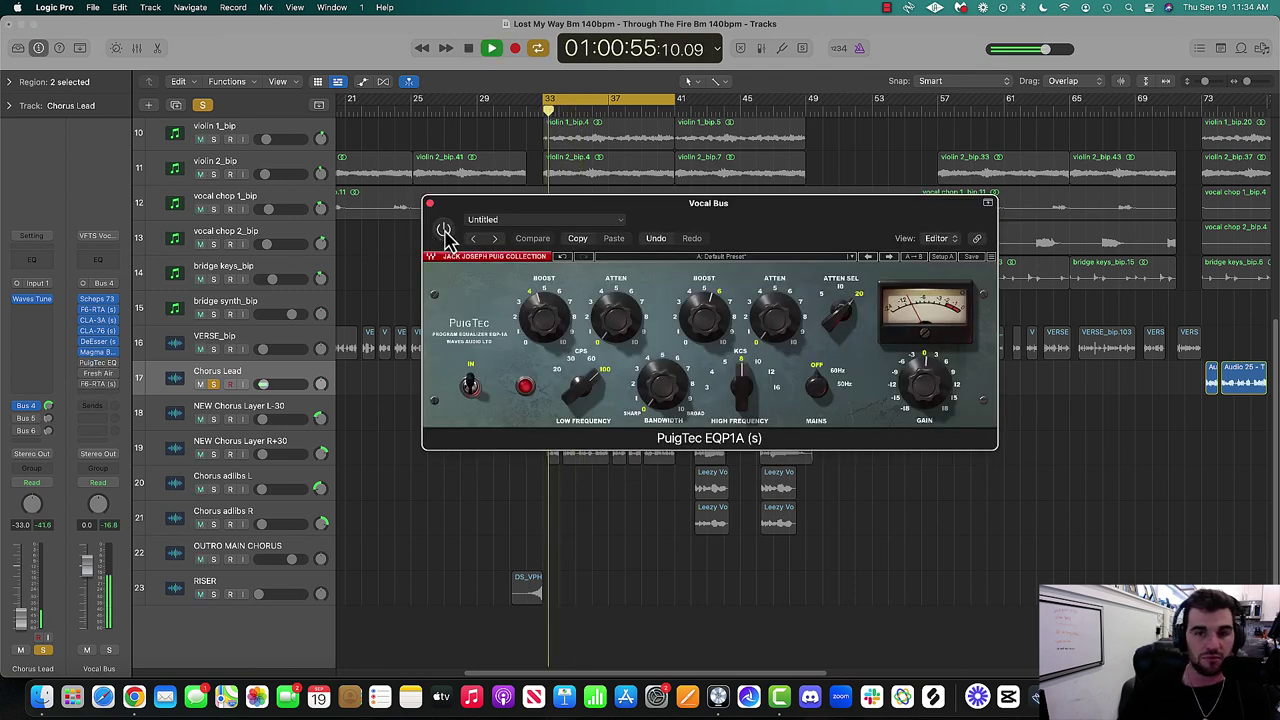
{"action": "left_click", "coordinate": [431, 204]}
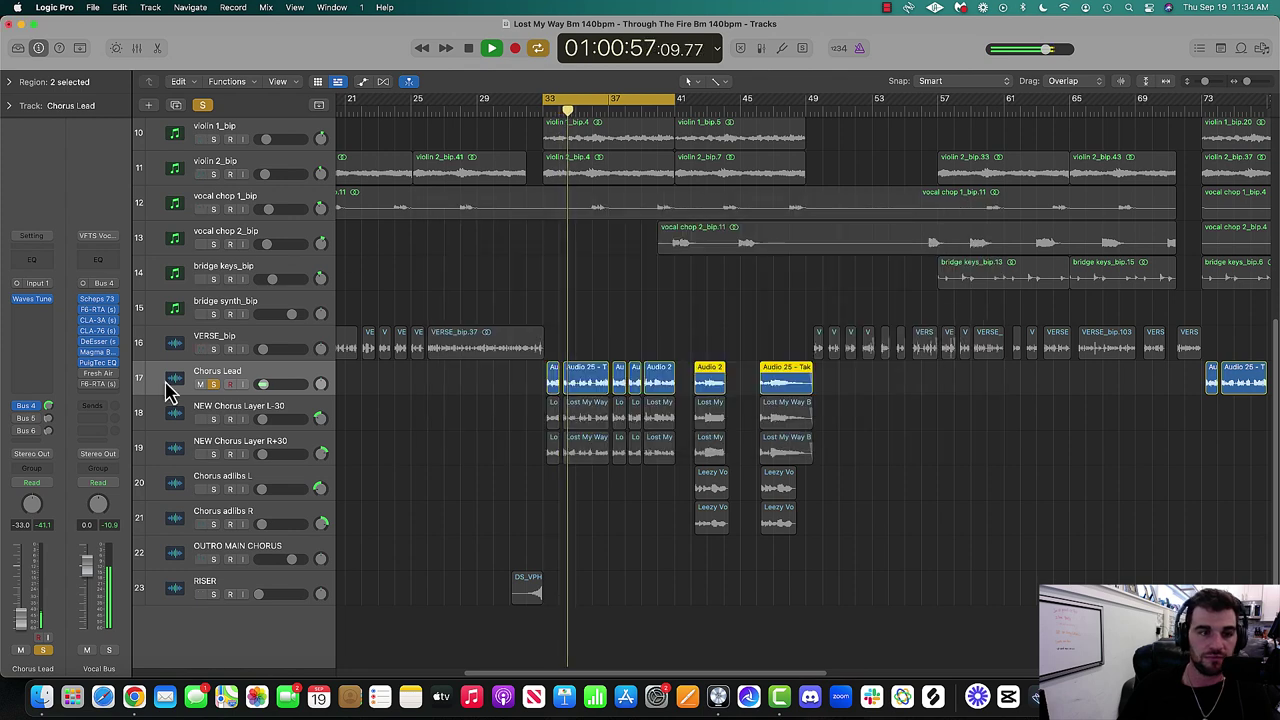
Audition Fresh Air and switch the last F6-RTA in the chain back on.
{"action": "left_click", "coordinate": [99, 374]}
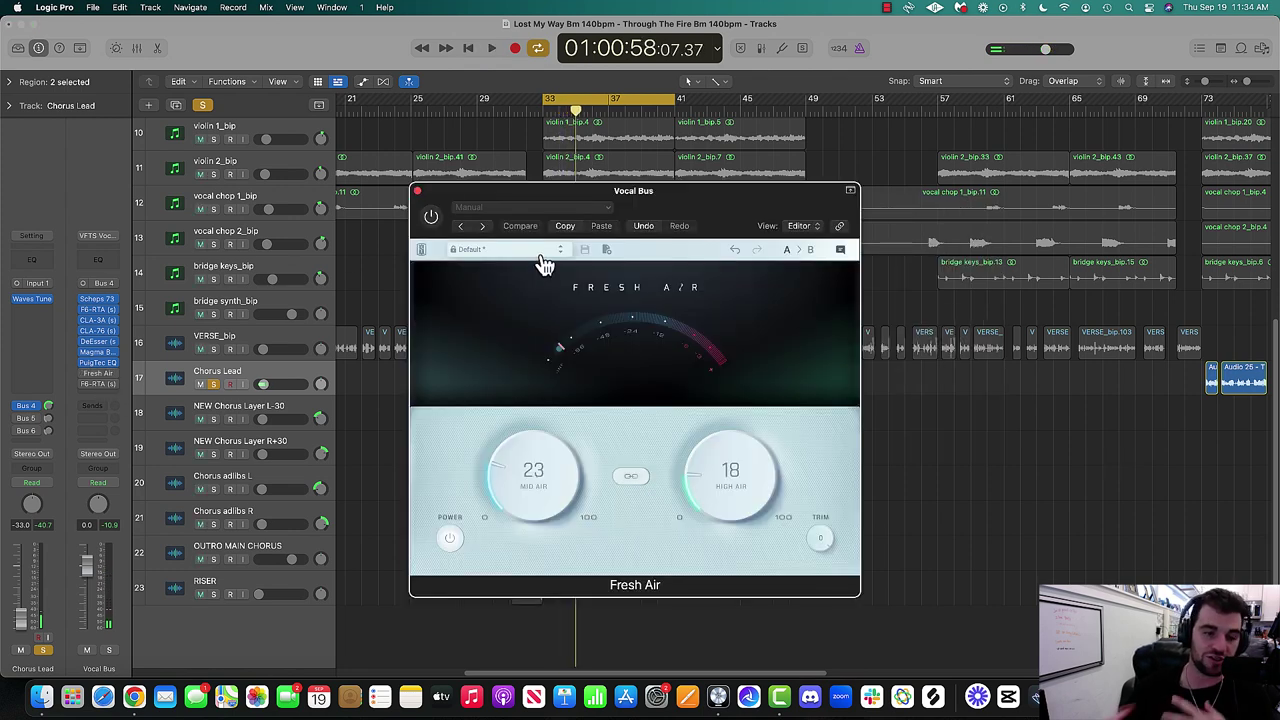
{"action": "key", "text": "space"}
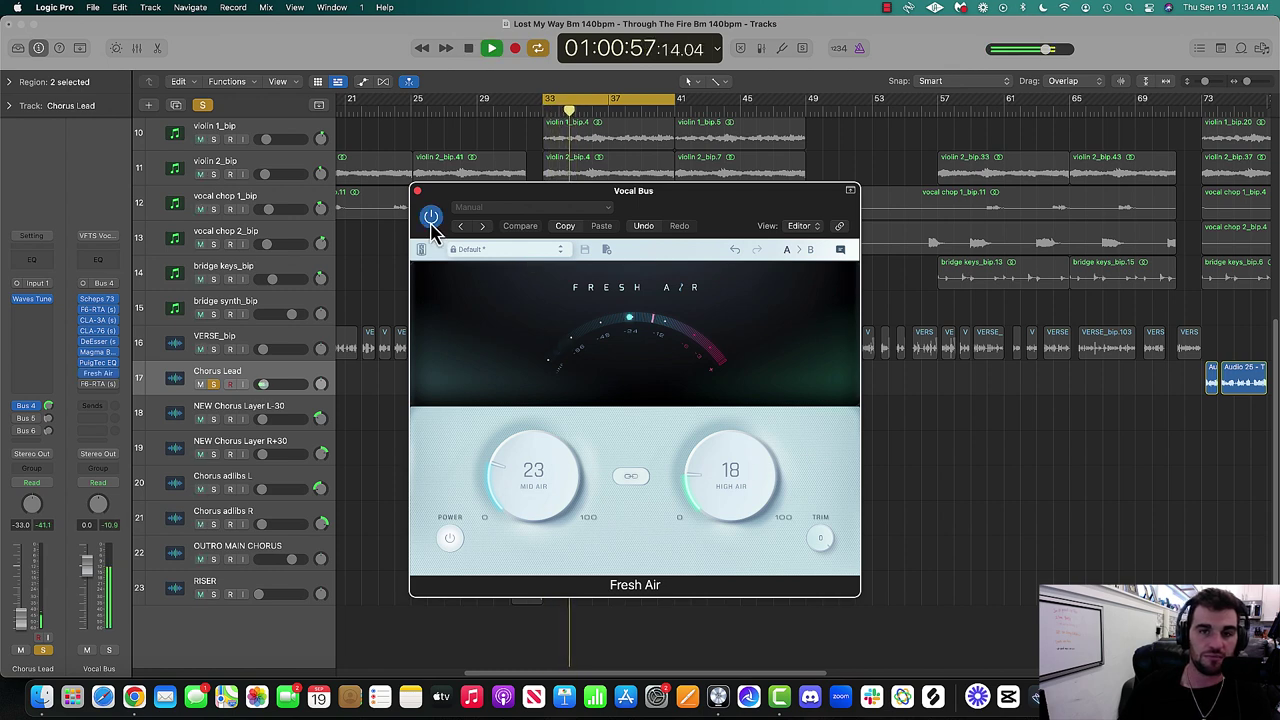
{"action": "left_click", "coordinate": [417, 190]}
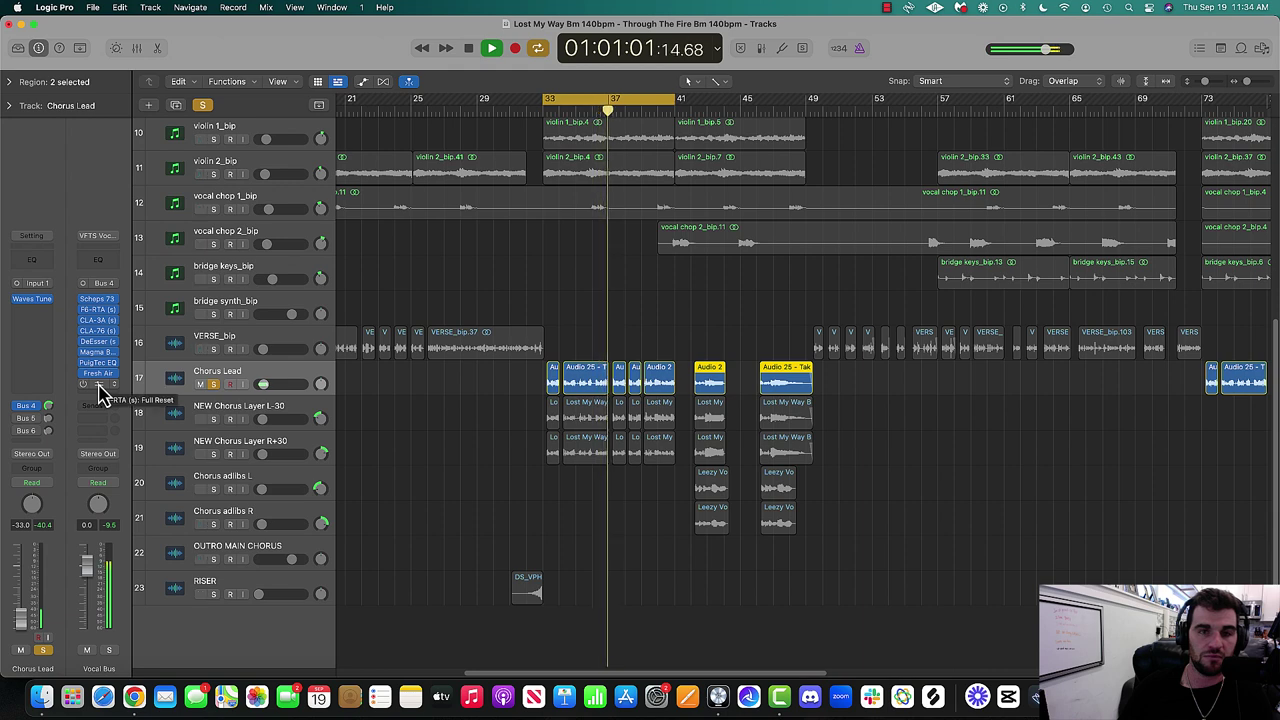
{"action": "key", "text": "space"}
{"action": "left_click", "coordinate": [100, 388]}
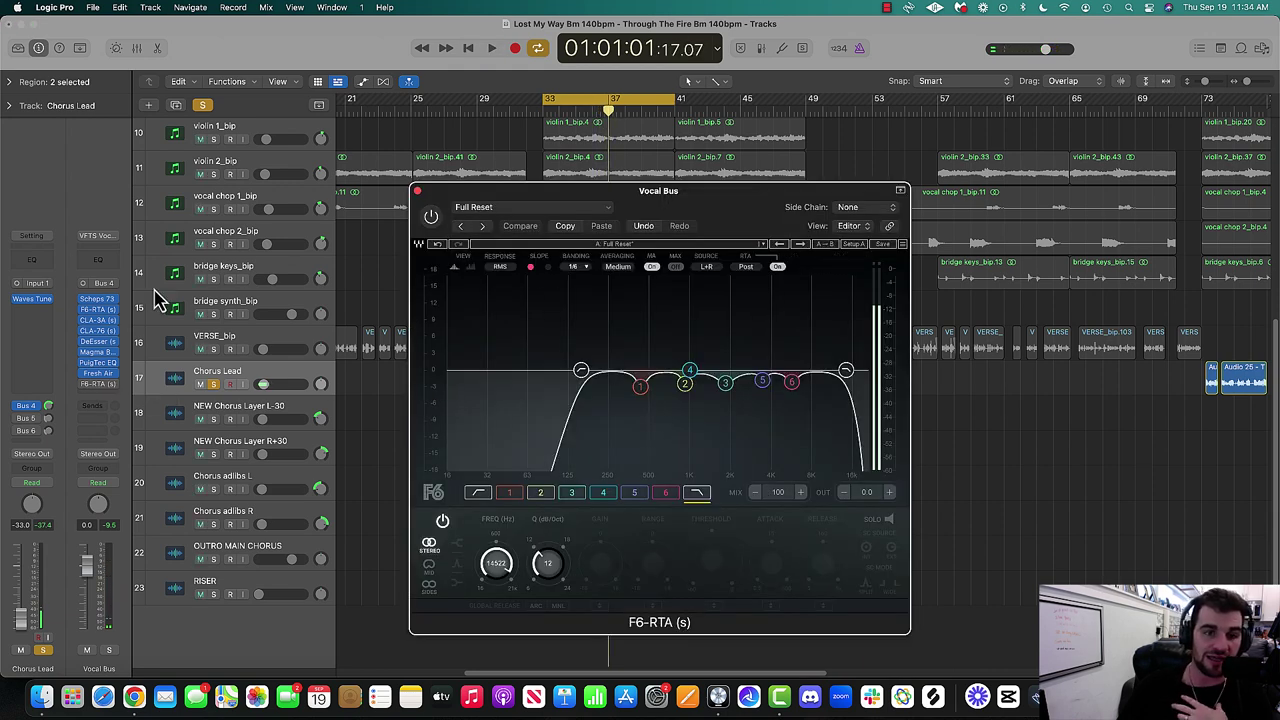
{"action": "key", "text": "space"}
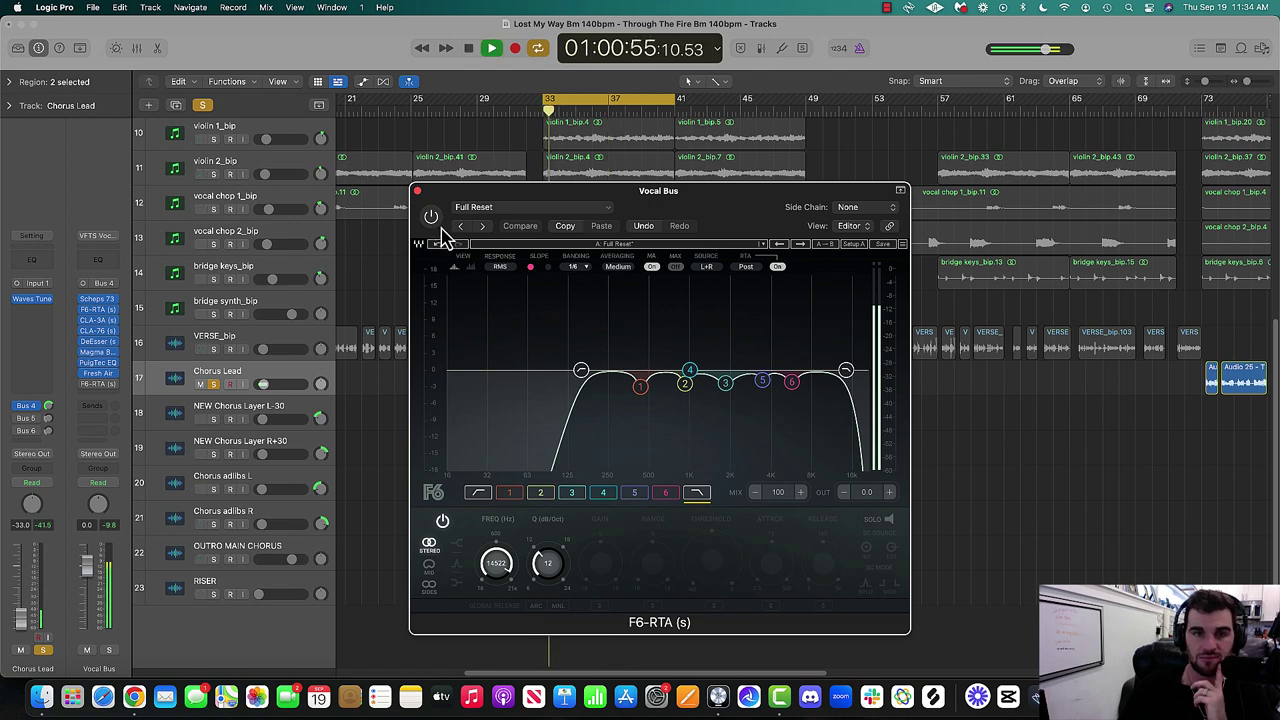
{"action": "left_click", "coordinate": [431, 216]}
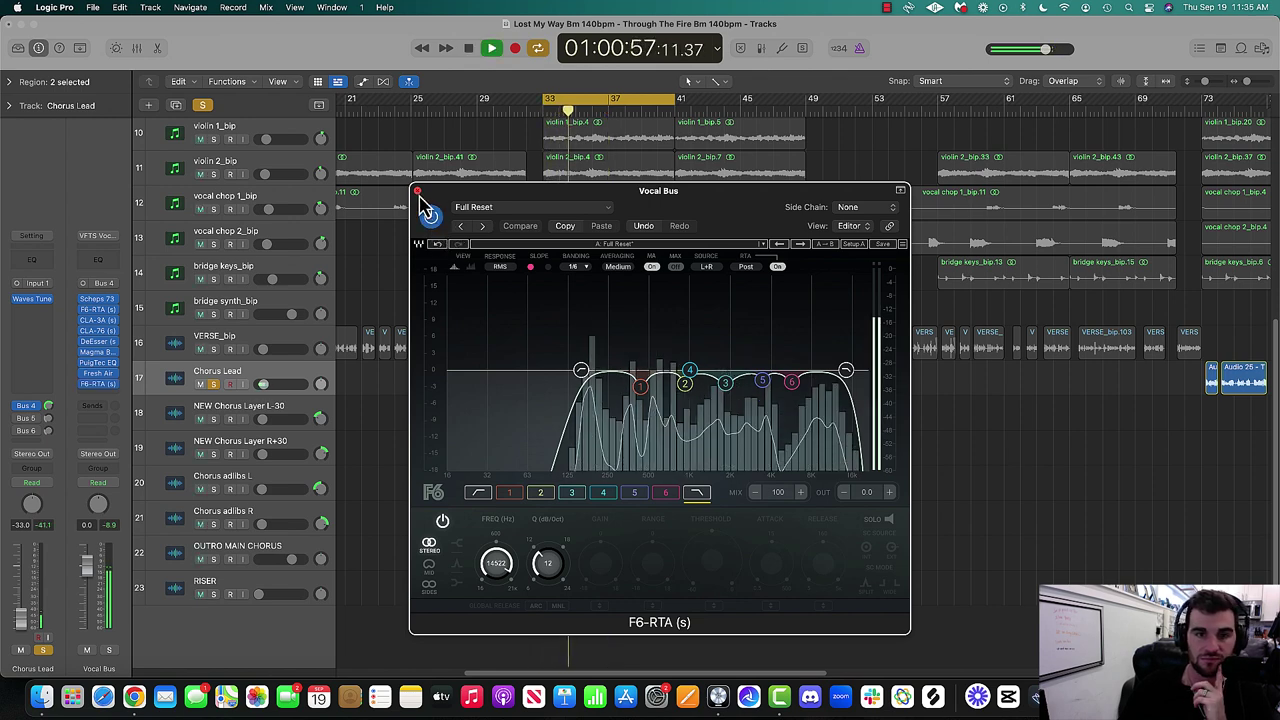
{"action": "left_click", "coordinate": [418, 191]}
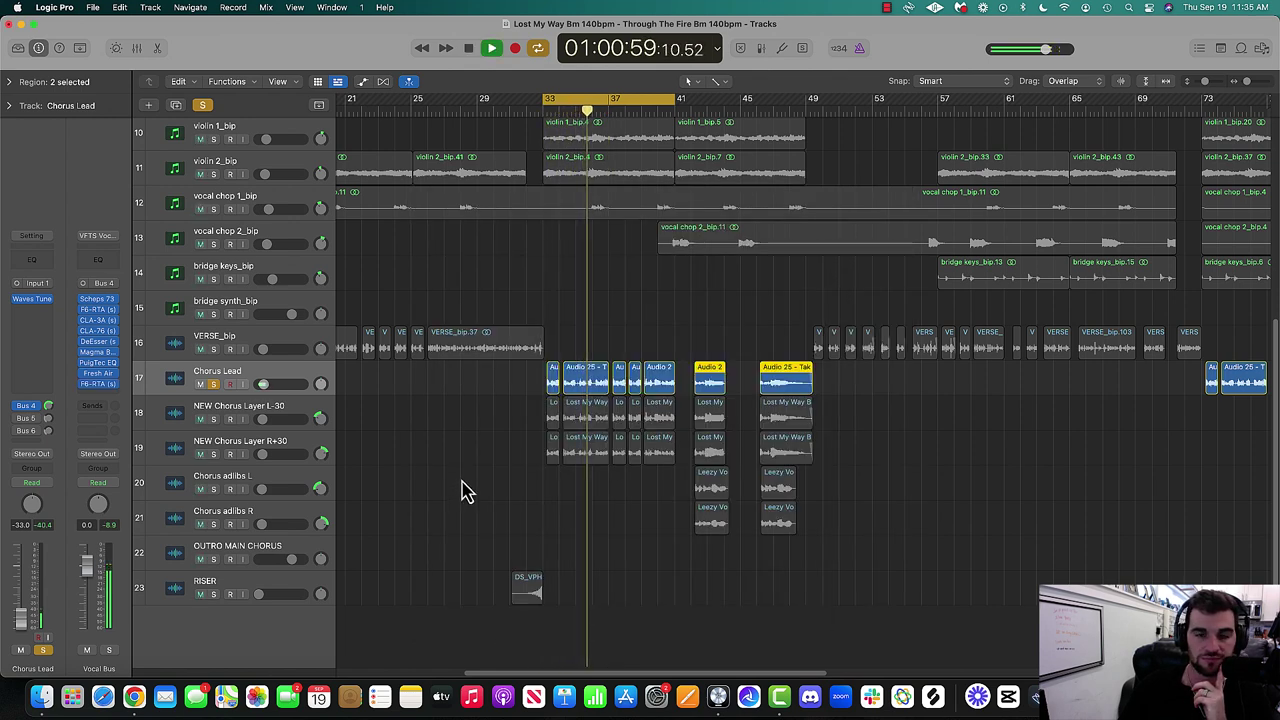
{"action": "key", "text": "space"}
{"action": "key", "text": "ctrl+Up"}
{"action": "left_click", "coordinate": [1006, 491]}
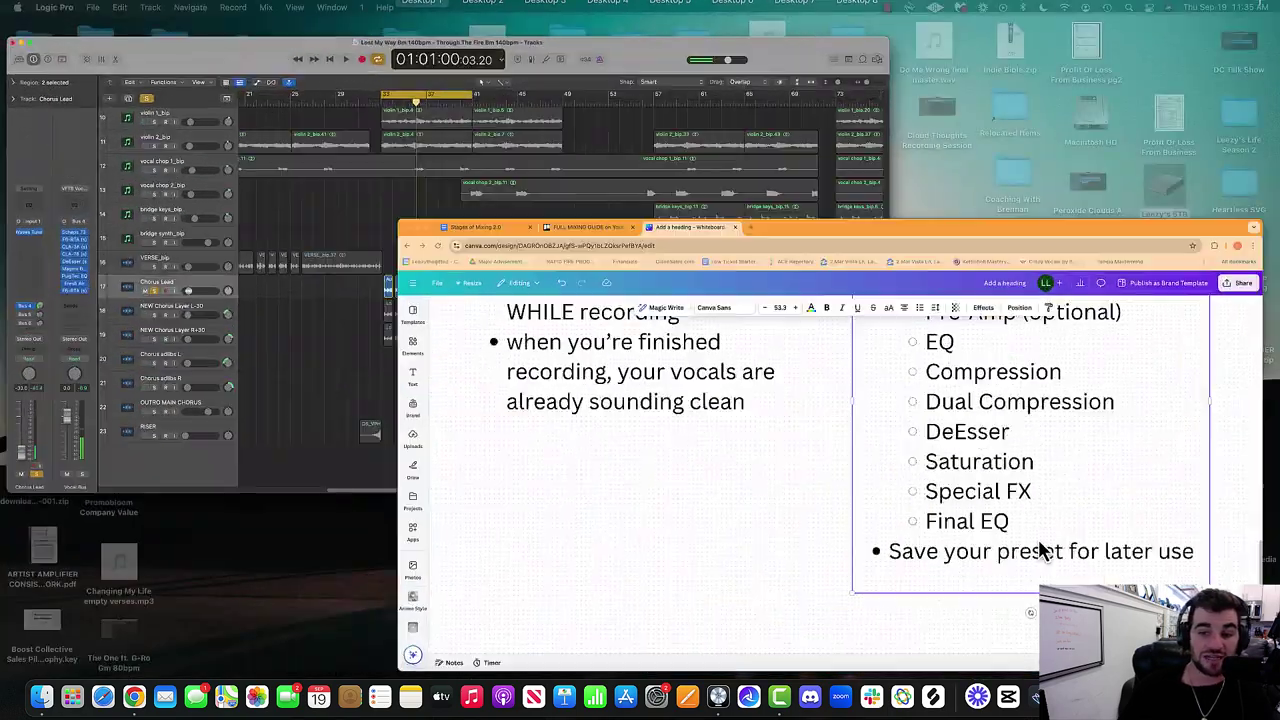
{"action": "left_click_drag", "start_coordinate": [714, 491], "coordinate": [766, 411]}
{"action": "key", "text": "ctrl+Up"}
{"action": "left_click", "coordinate": [434, 291]}
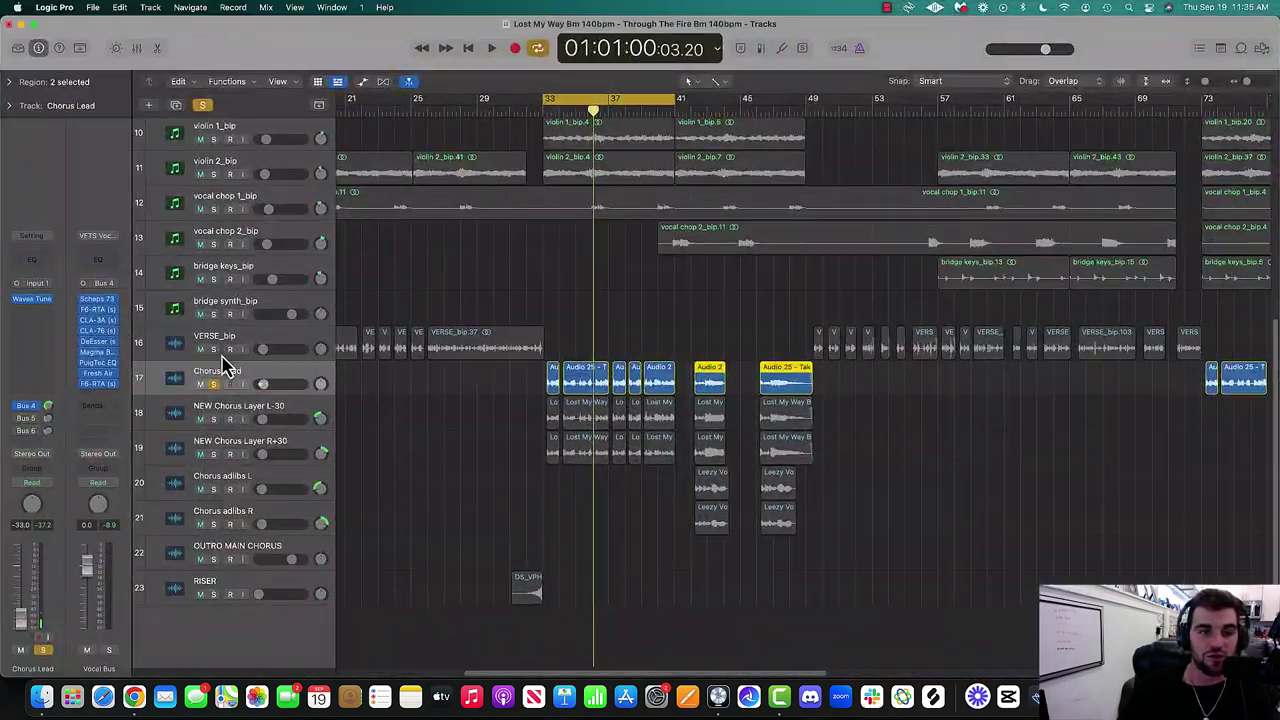
{"action": "left_click", "coordinate": [95, 237]}
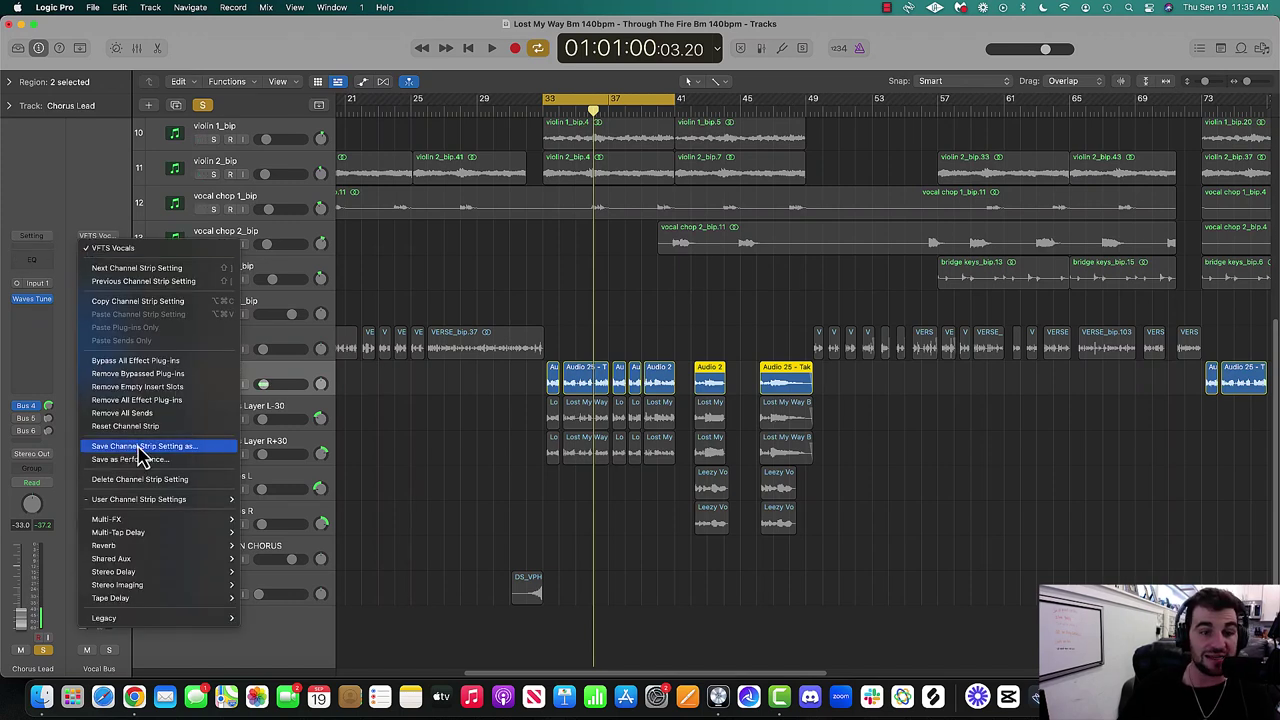
{"action": "left_click", "coordinate": [588, 535]}
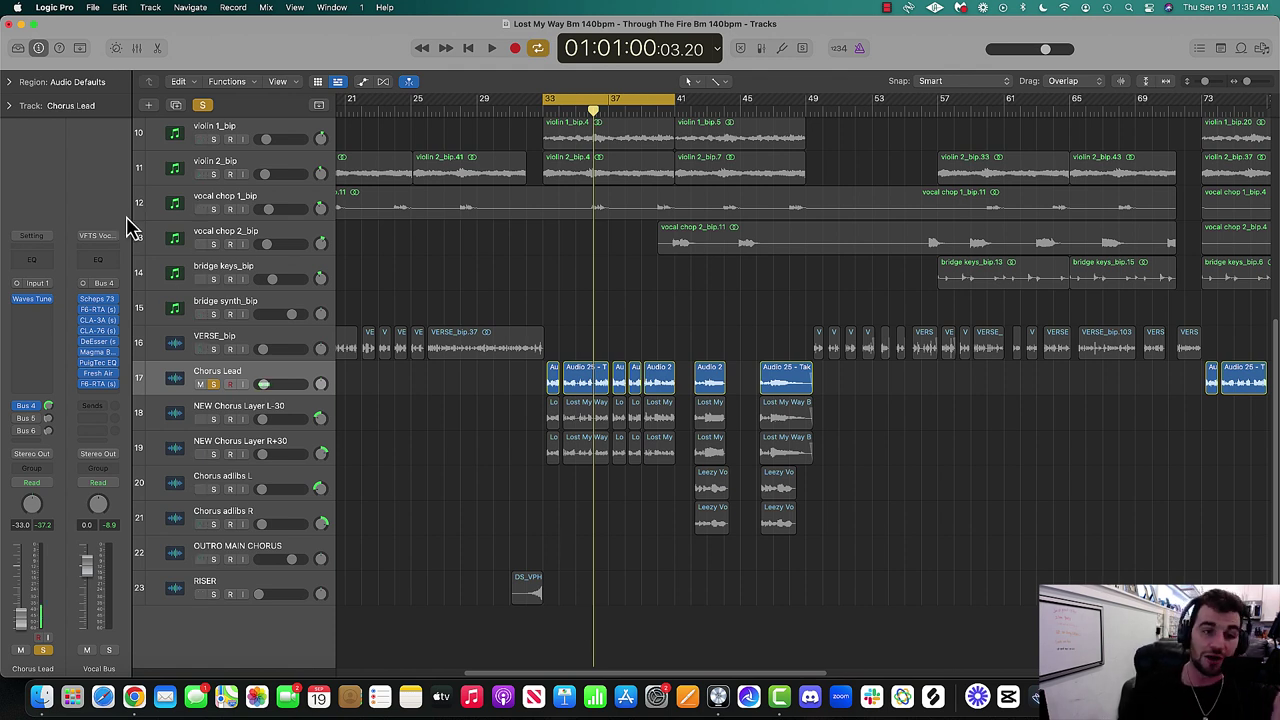
{"action": "left_click", "coordinate": [108, 247]}
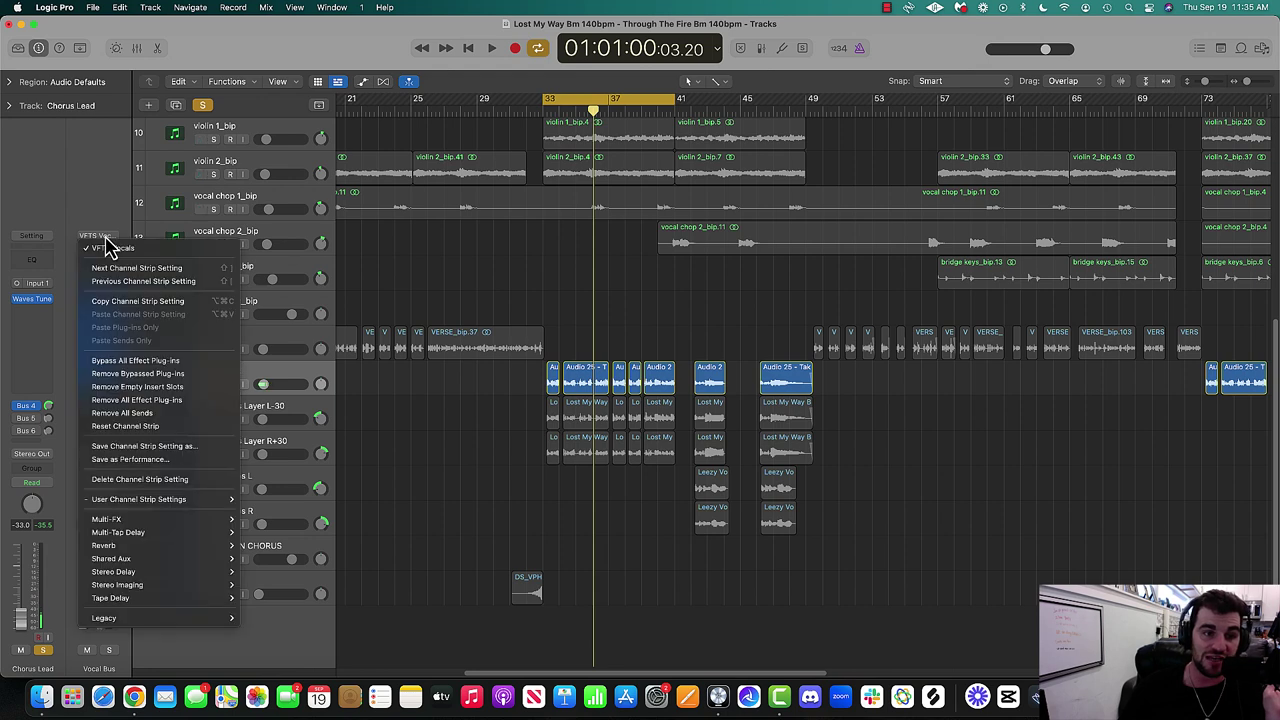
{"action": "left_click", "coordinate": [440, 465]}
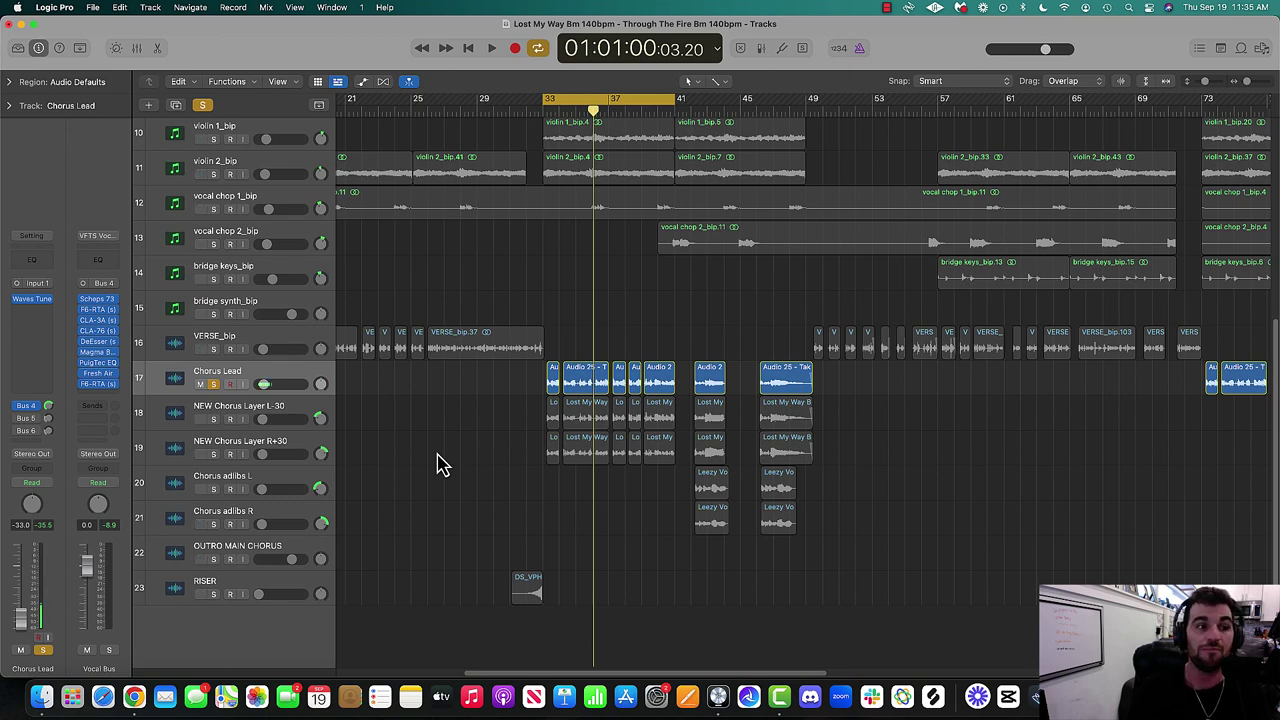
{"action": "left_click", "coordinate": [202, 107]}
Back in Canva, drag a copy of the Vocal Mixing heading below the Stage 2 list.
{"action": "key", "text": "ctrl+Up"}
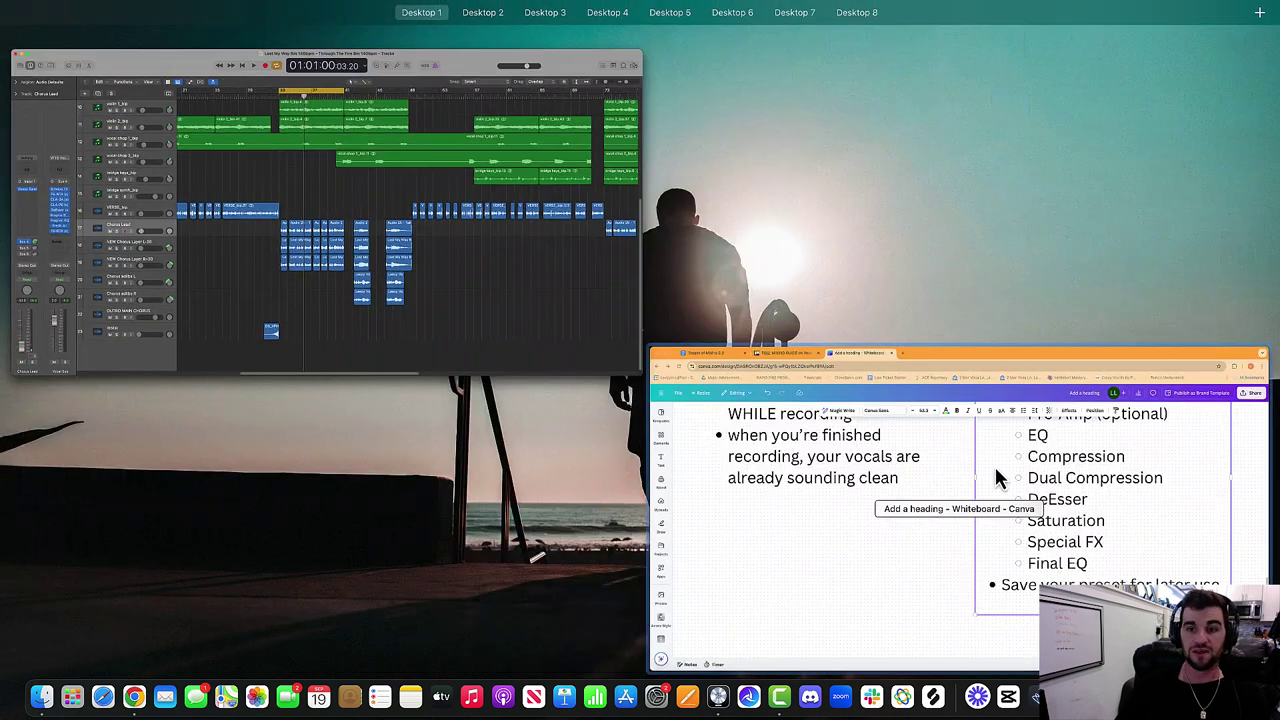
{"action": "left_click", "coordinate": [980, 480]}
{"action": "scroll", "coordinate": [590, 455], "scroll_direction": "up", "scroll_amount": 10}
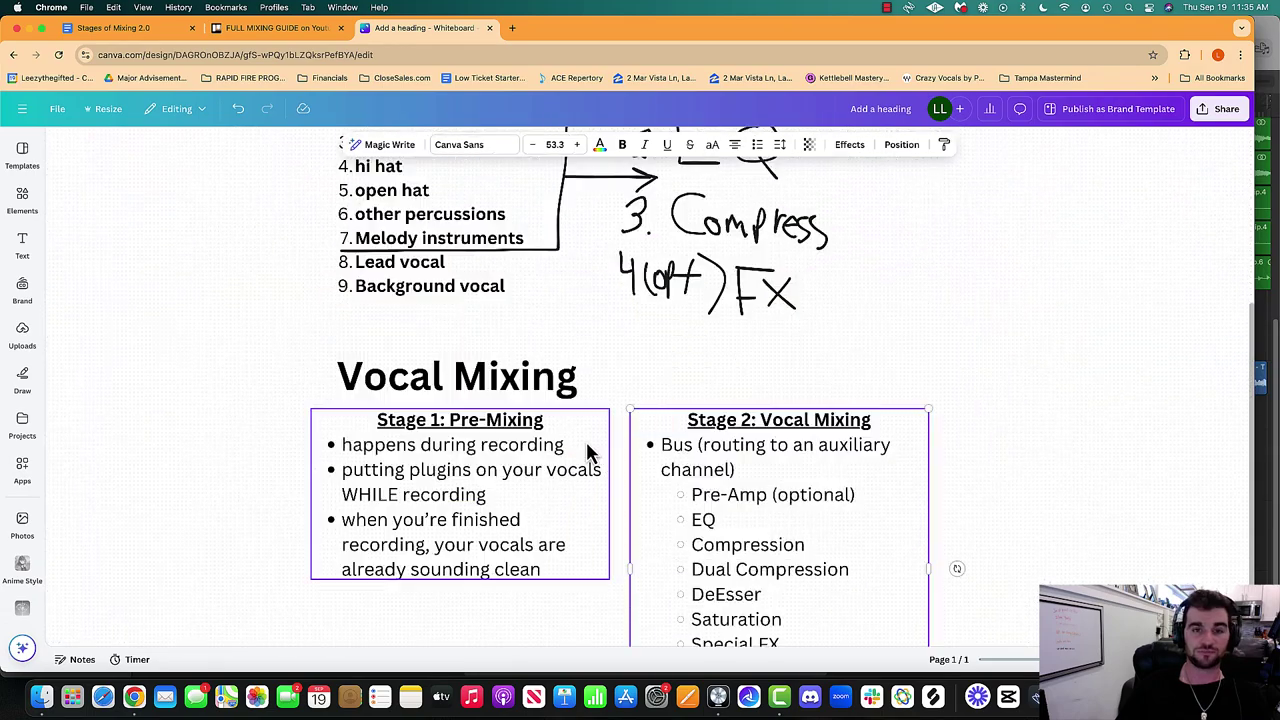
{"action": "scroll", "coordinate": [455, 388], "scroll_direction": "down", "scroll_amount": 5}
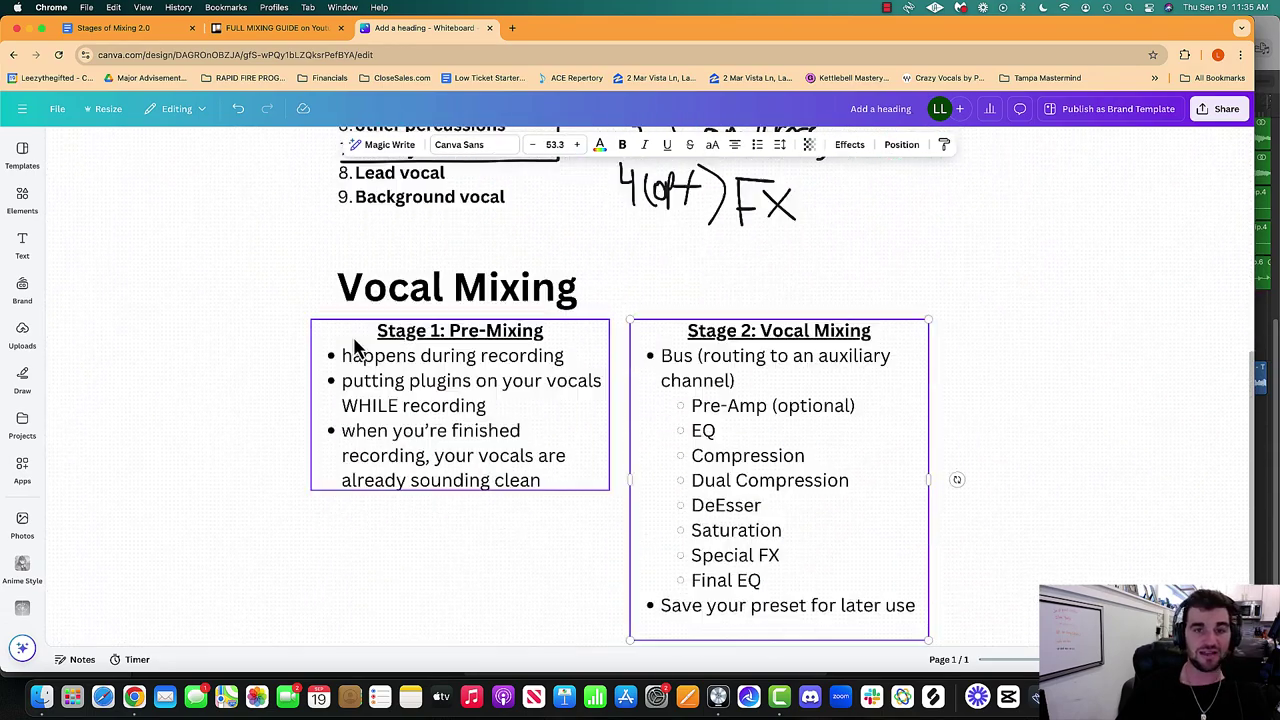
{"action": "key", "text": "ctrl+Up"}
{"action": "left_click", "coordinate": [340, 345]}
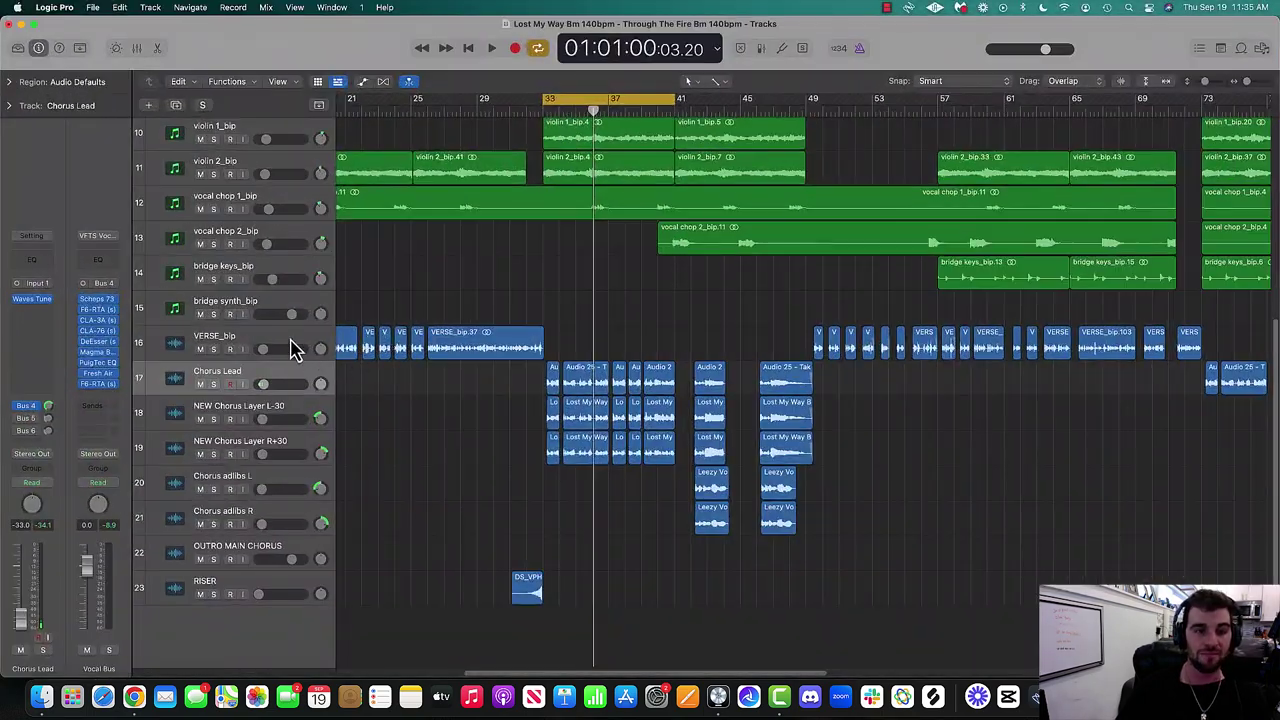
{"action": "key", "text": "ctrl+Up"}
{"action": "left_click", "coordinate": [686, 443]}
{"action": "scroll", "coordinate": [470, 390], "scroll_direction": "down", "scroll_amount": 2}
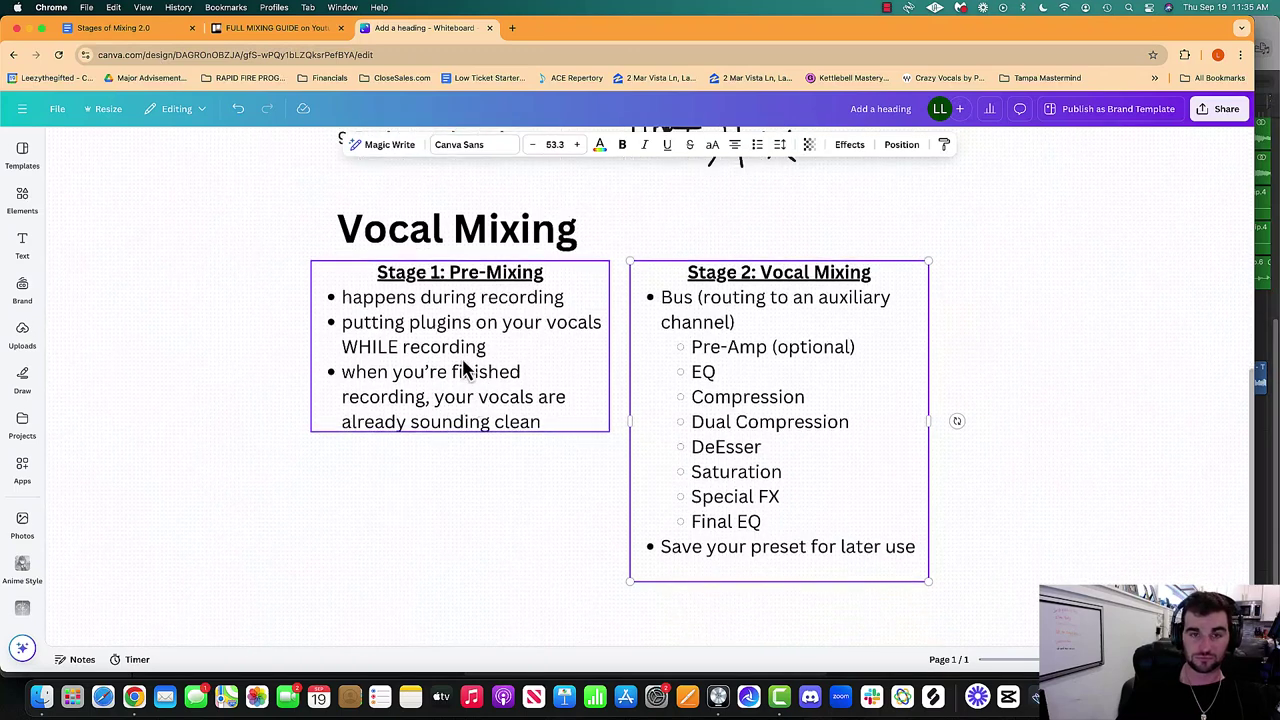
{"action": "left_click", "coordinate": [457, 228]}
{"action": "left_click_drag", "start_coordinate": [457, 228], "coordinate": [457, 634]}
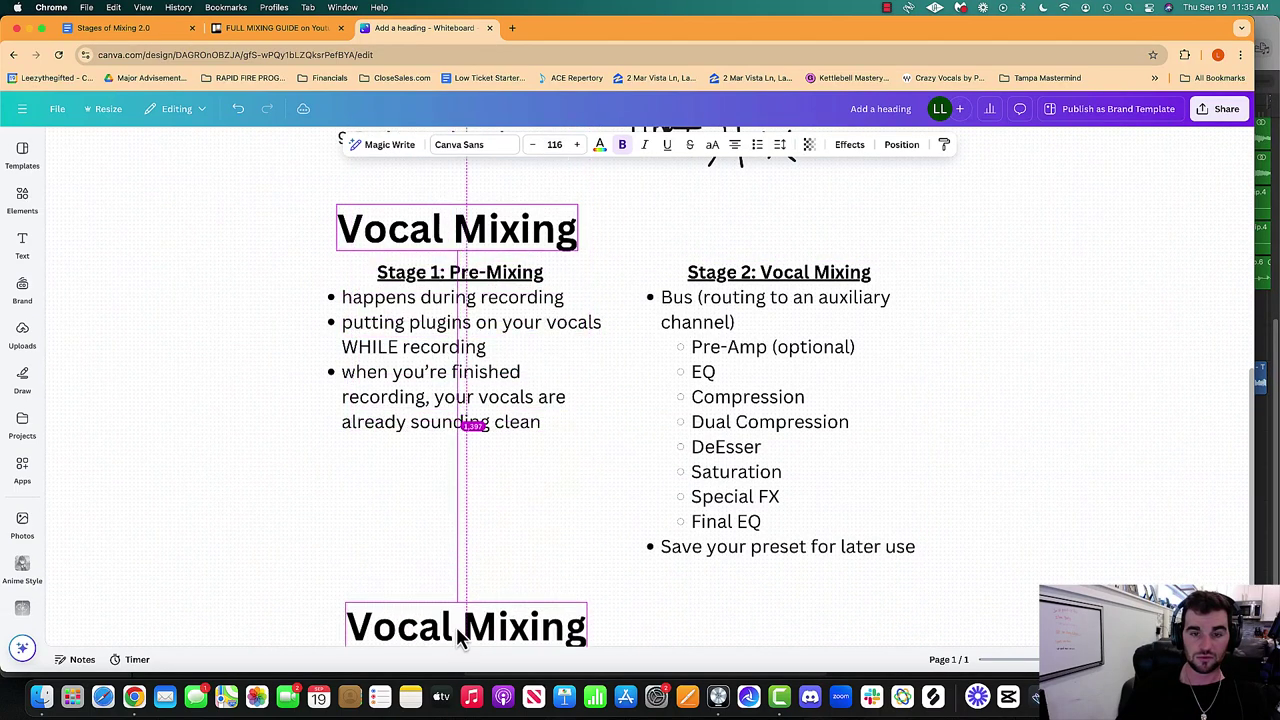
Retitle the copied heading 'Mix Bus Compression'.
{"action": "scroll", "coordinate": [494, 517], "scroll_direction": "down", "scroll_amount": 3}
{"action": "scroll", "coordinate": [500, 503], "scroll_direction": "up", "scroll_amount": 1}
{"action": "scroll", "coordinate": [512, 509], "scroll_direction": "down", "scroll_amount": 1}
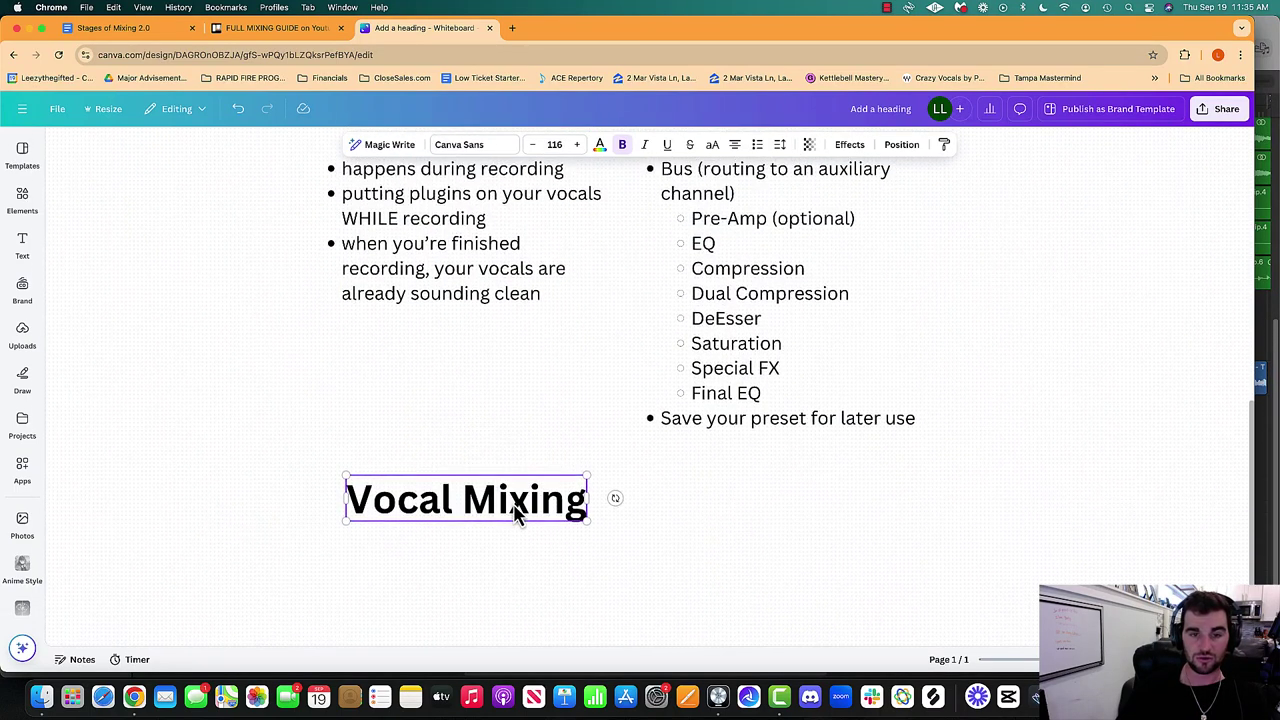
{"action": "scroll", "coordinate": [512, 520], "scroll_direction": "down", "scroll_amount": 3}
{"action": "scroll", "coordinate": [512, 520], "scroll_direction": "up", "scroll_amount": 5, "text": "ctrl"}
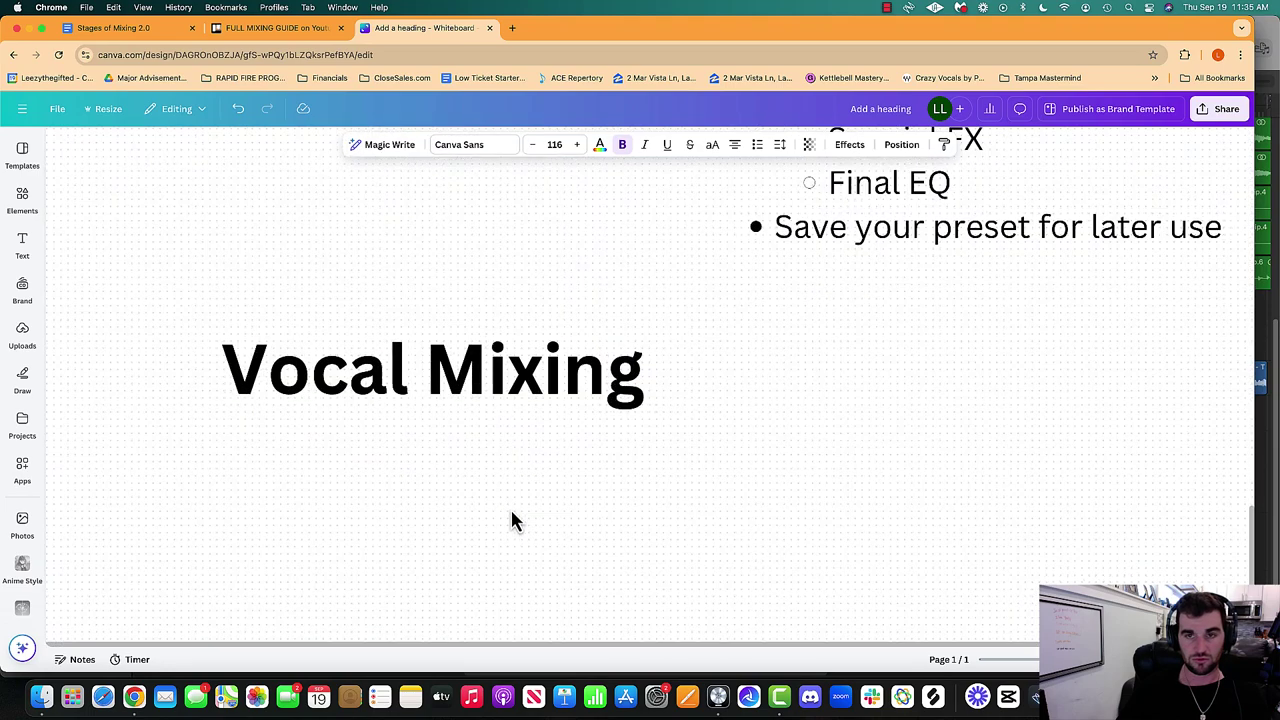
{"action": "scroll", "coordinate": [512, 520], "scroll_direction": "down", "scroll_amount": 3, "text": "ctrl"}
{"action": "double_click", "coordinate": [445, 362]}
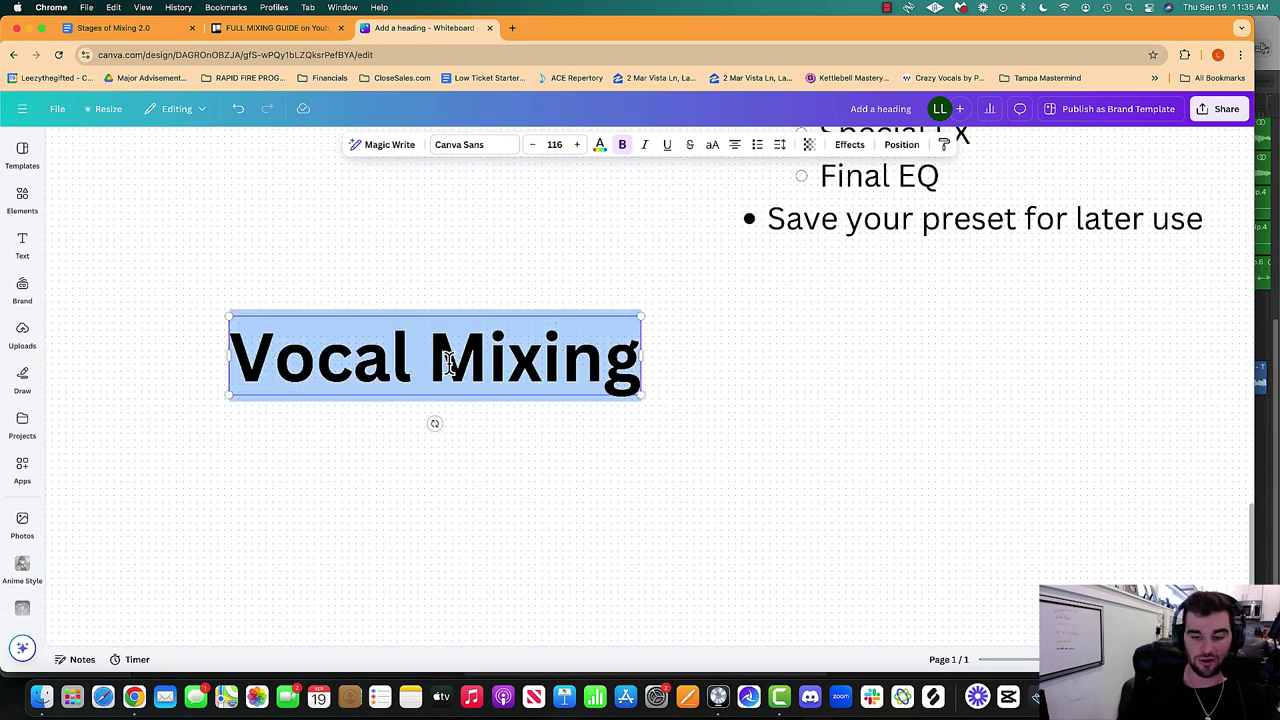
{"action": "type", "text": "Mix Bus Cin"}
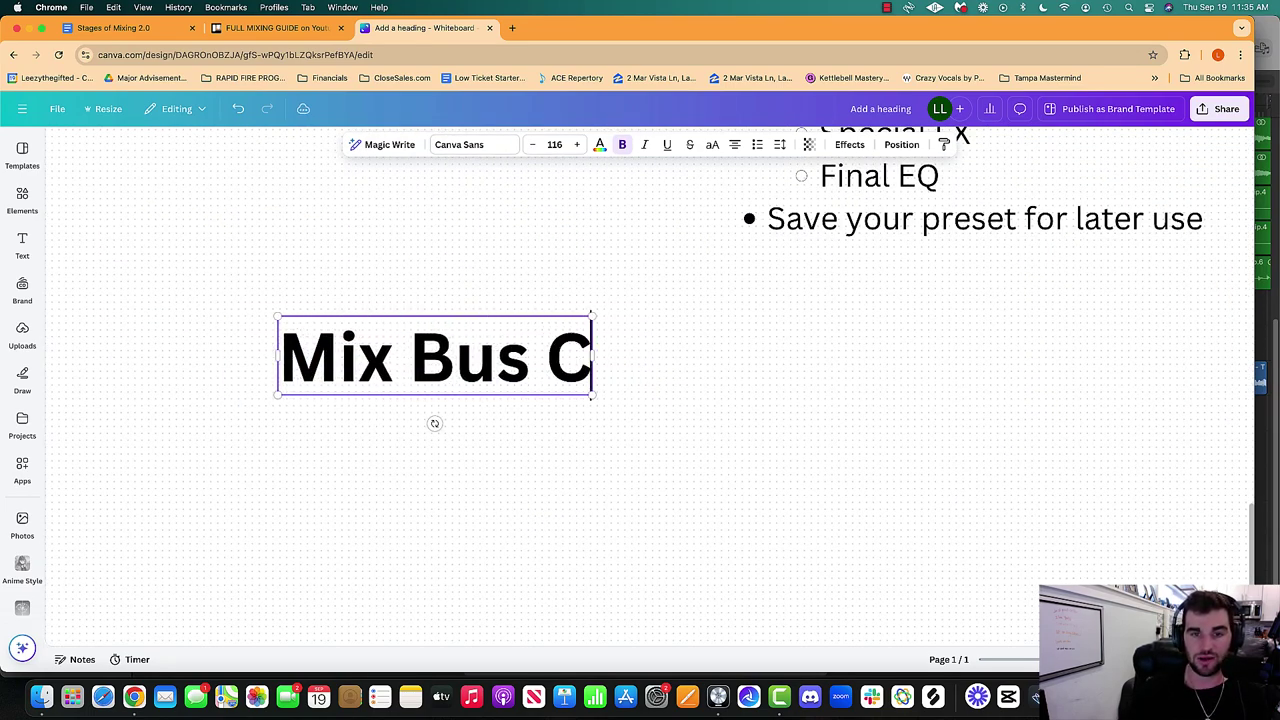
{"action": "key", "text": "BackSpace"}
{"action": "key", "text": "BackSpace"}
{"action": "type", "text": "o"}
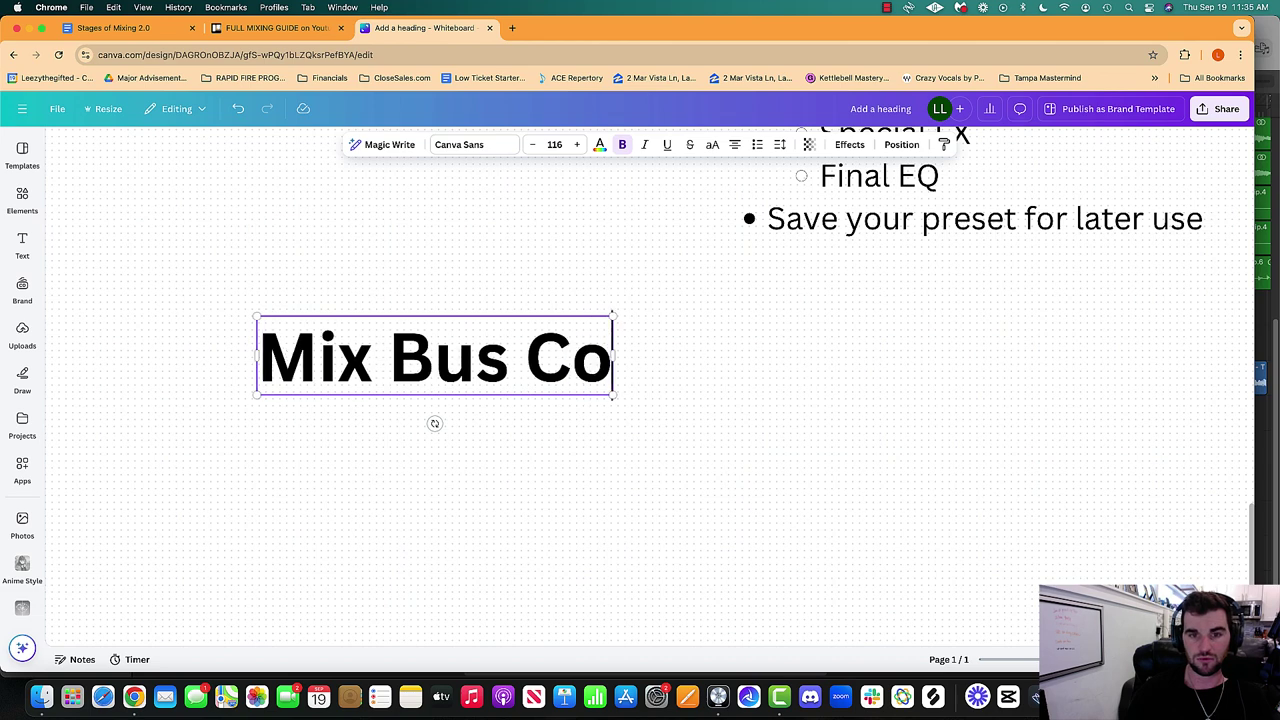
{"action": "type", "text": "mpression"}
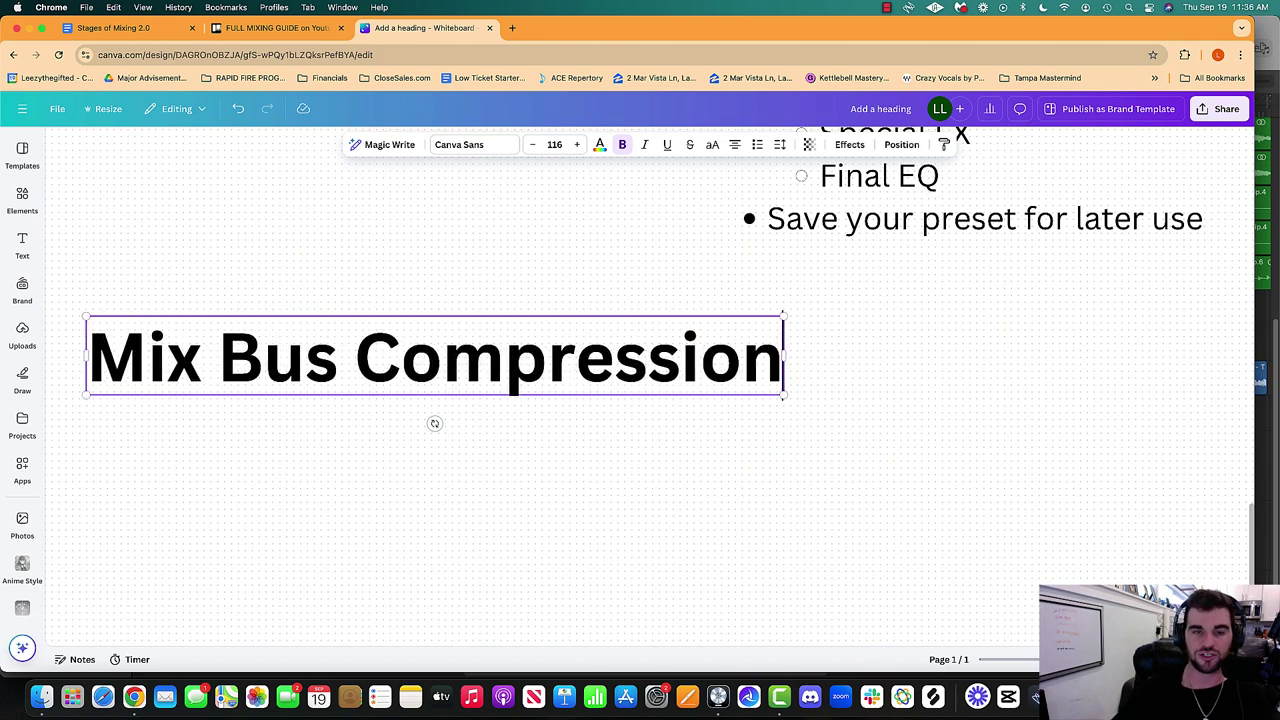
Duplicate the heading below and paste the Step 5 notes from Google Docs over it.
{"action": "left_click", "coordinate": [487, 540]}
{"action": "left_click", "coordinate": [411, 366]}
{"action": "left_click_drag", "start_coordinate": [411, 366], "coordinate": [380, 470]}
{"action": "left_click", "coordinate": [116, 28]}
{"action": "scroll", "coordinate": [446, 545], "scroll_direction": "down", "scroll_amount": 3}
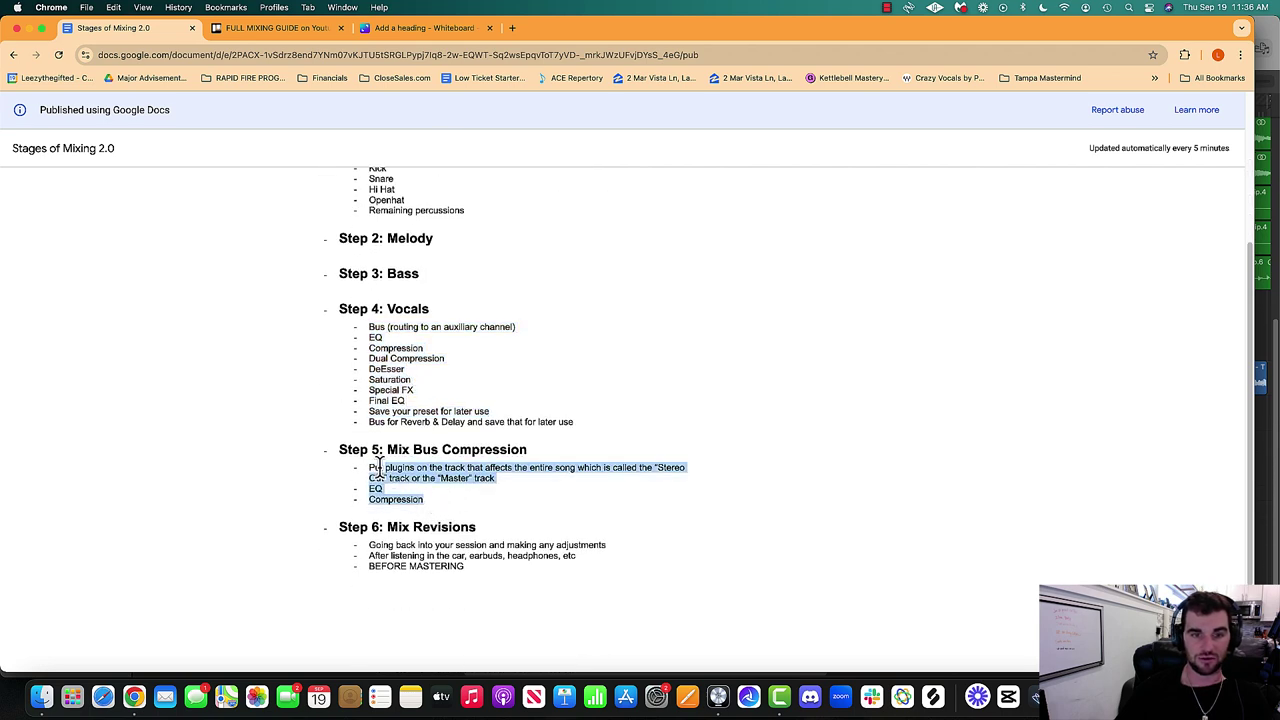
{"action": "left_click", "coordinate": [270, 27]}
{"action": "left_click", "coordinate": [425, 27]}
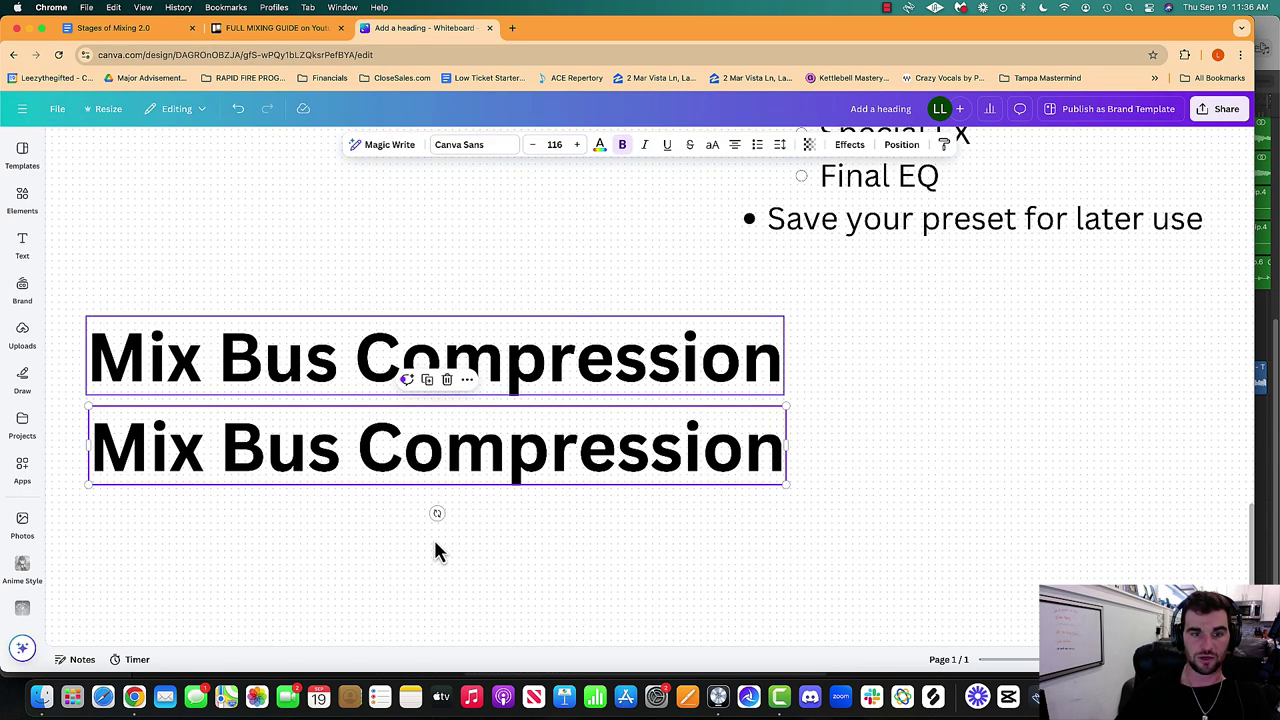
{"action": "triple_click", "coordinate": [287, 453]}
{"action": "key", "text": "super+v"}
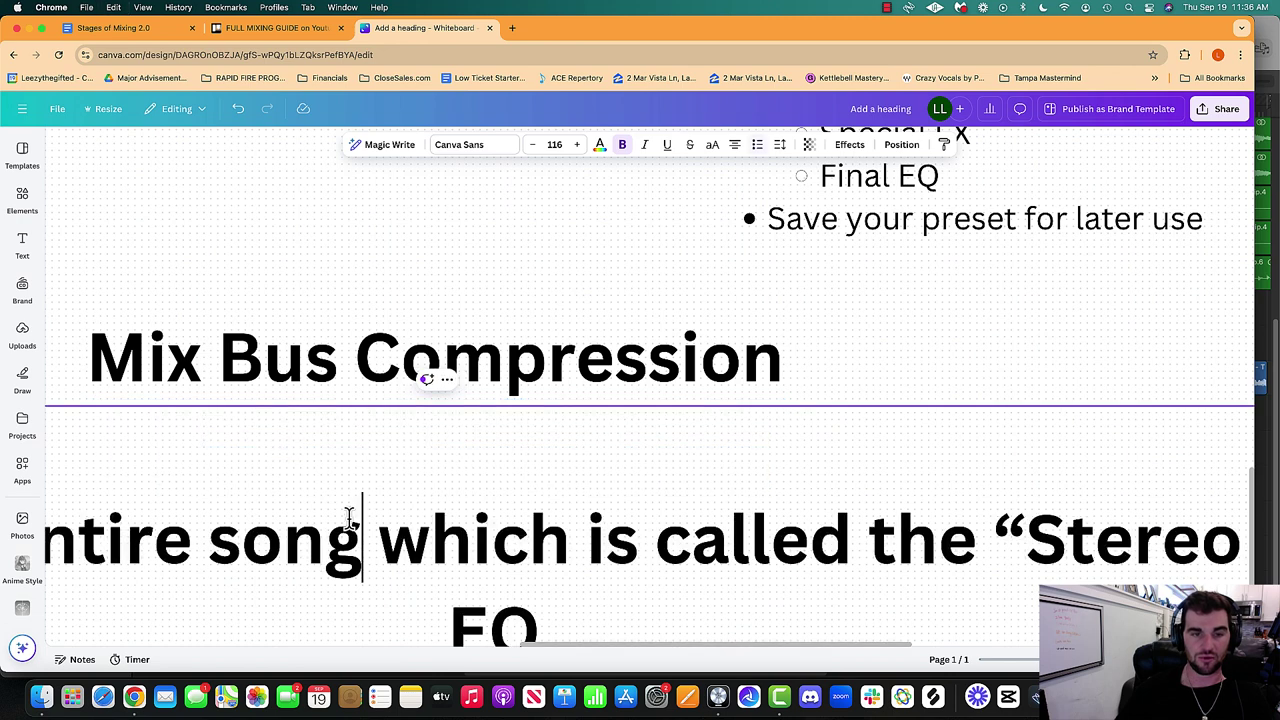
Set the pasted text to font size 60 and fit its box under Mix Bus Compression.
{"action": "key", "text": "super+a"}
{"action": "left_click_drag", "start_coordinate": [535, 150], "coordinate": [535, 150]}
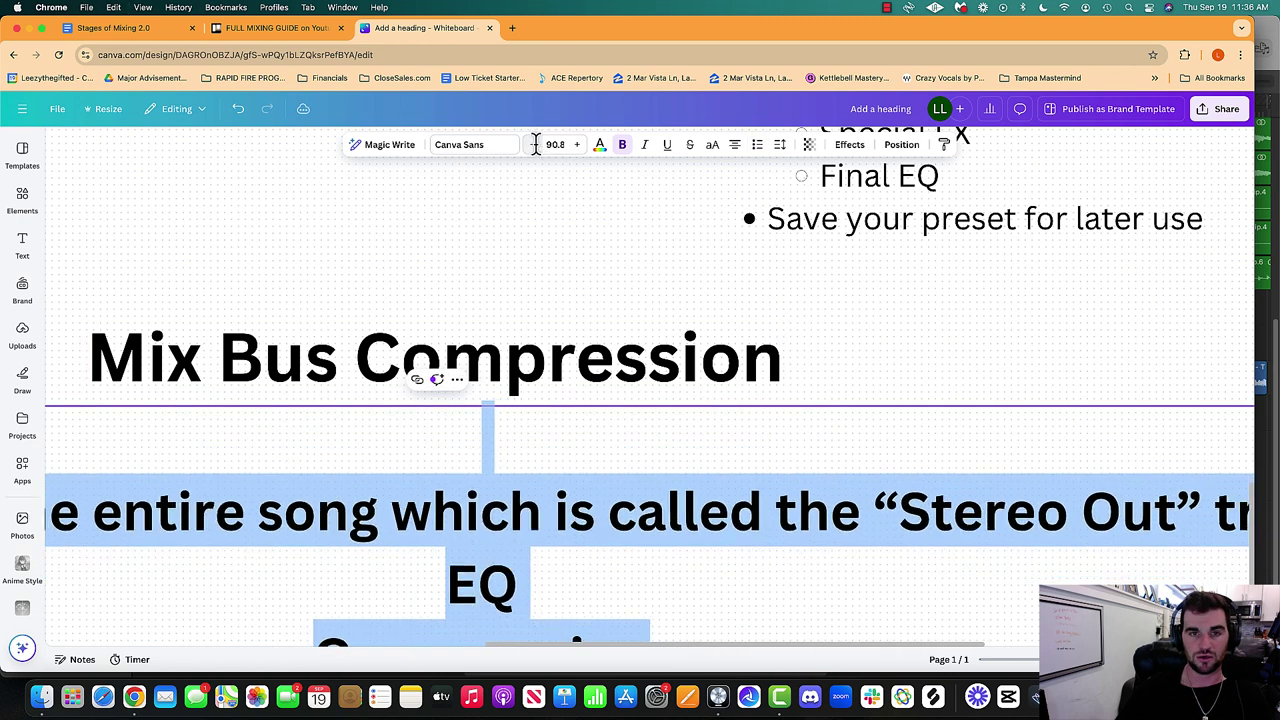
{"action": "left_click", "coordinate": [556, 145]}
{"action": "type", "text": "60"}
{"action": "key", "text": "Return"}
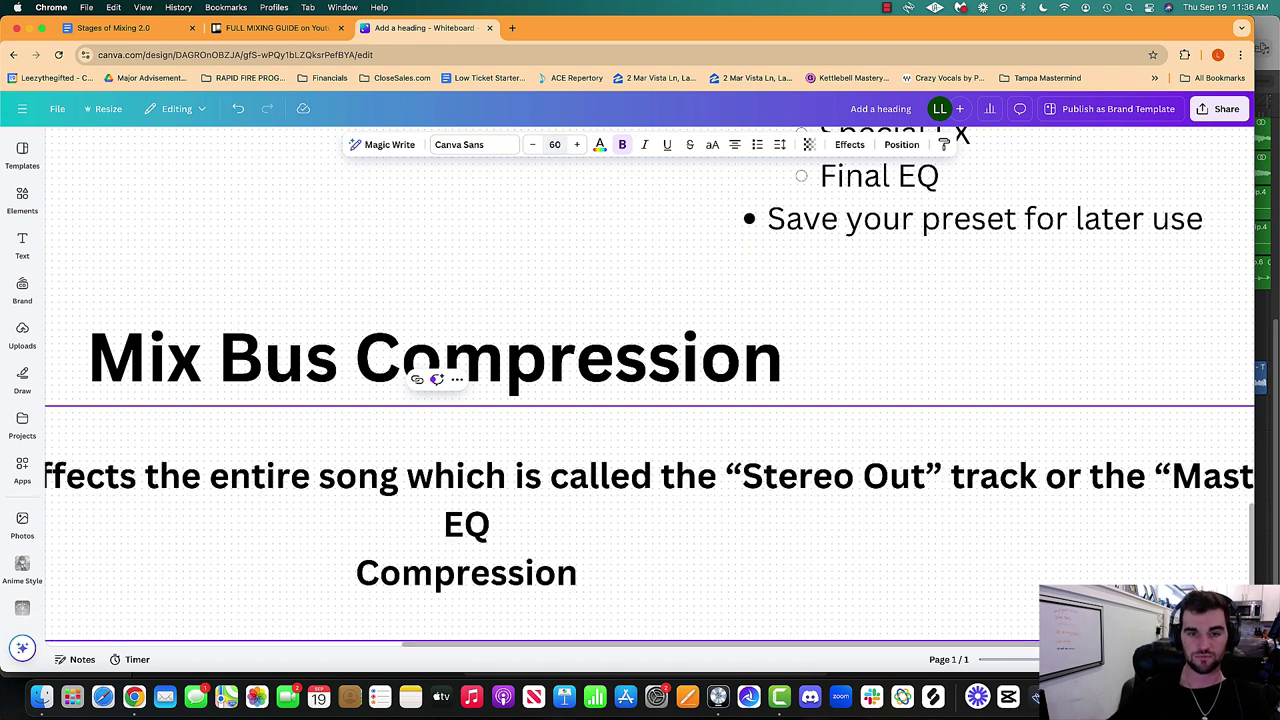
{"action": "scroll", "coordinate": [700, 430], "scroll_direction": "down", "scroll_amount": 3}
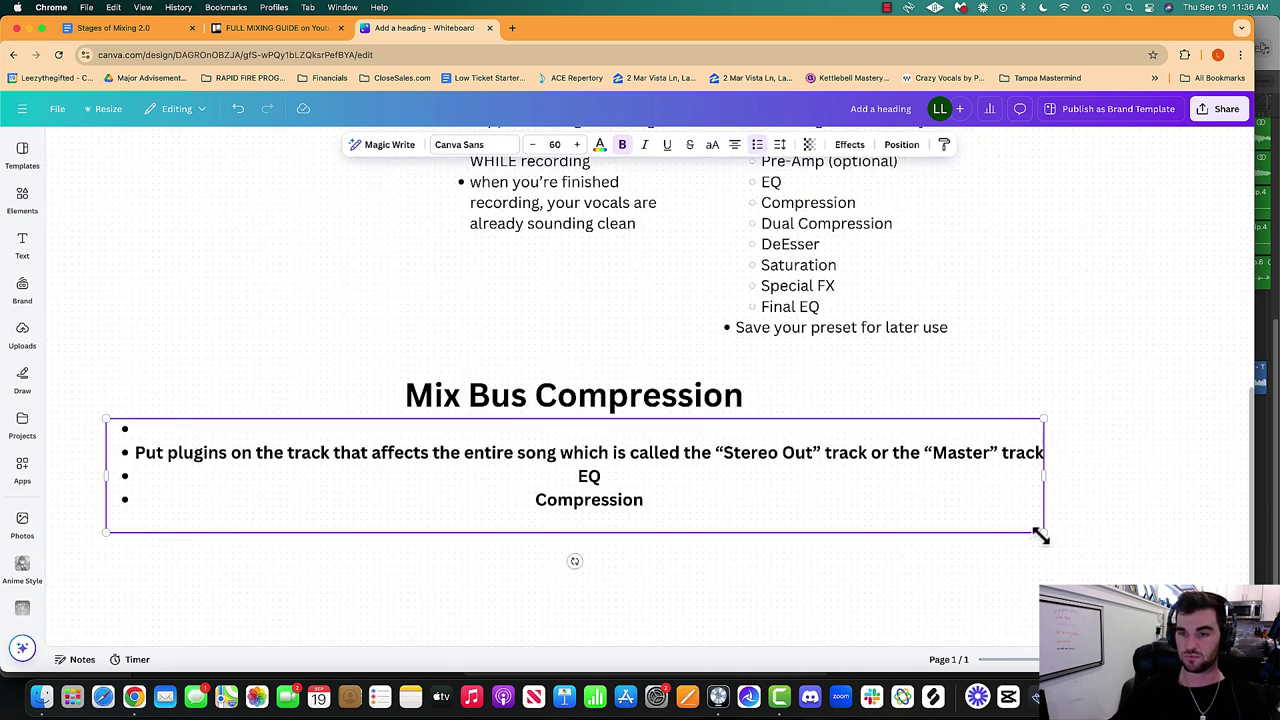
{"action": "left_click_drag", "start_coordinate": [1040, 536], "coordinate": [225, 443]}
{"action": "left_click_drag", "start_coordinate": [240, 503], "coordinate": [380, 526]}
{"action": "left_click_drag", "start_coordinate": [295, 485], "coordinate": [595, 497]}
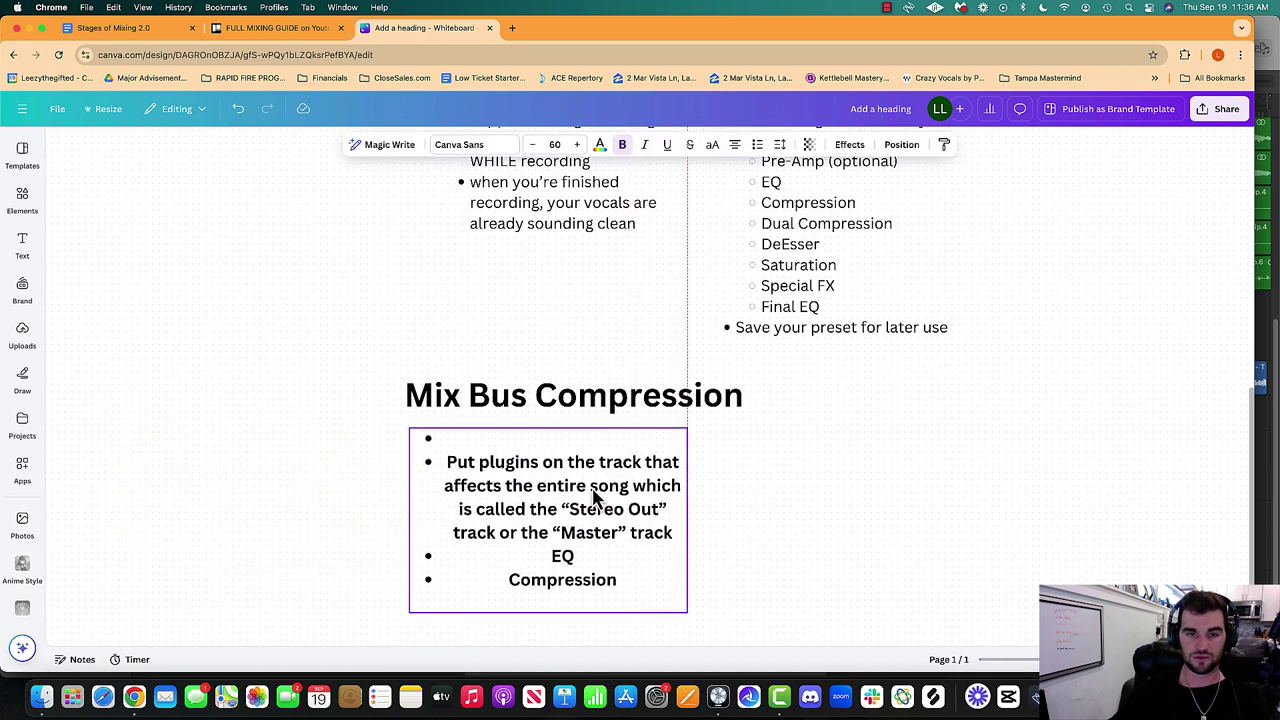
Fix the line breaks so EQ and Compression are separate, then left-align as a bulleted list.
{"action": "scroll", "coordinate": [560, 485], "scroll_direction": "up", "scroll_amount": 3}
{"action": "left_click", "coordinate": [397, 419]}
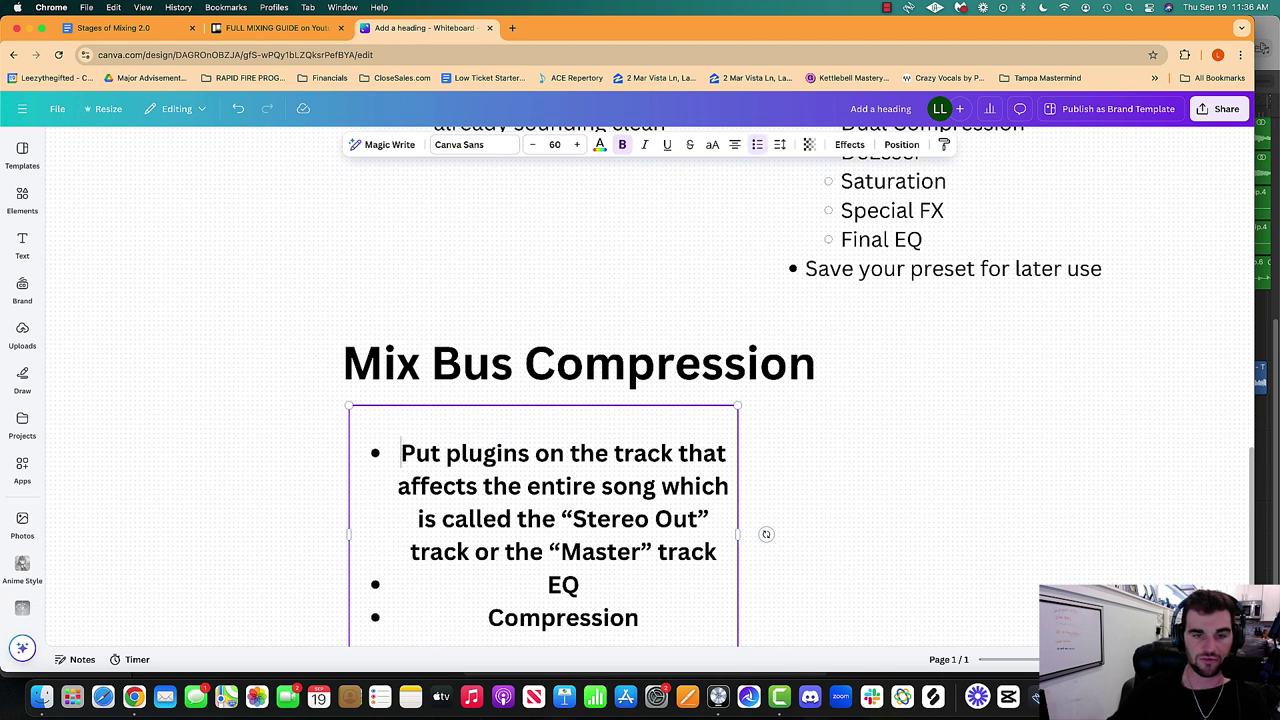
{"action": "key", "text": "BackSpace"}
{"action": "key", "text": "BackSpace"}
{"action": "key", "text": "BackSpace"}
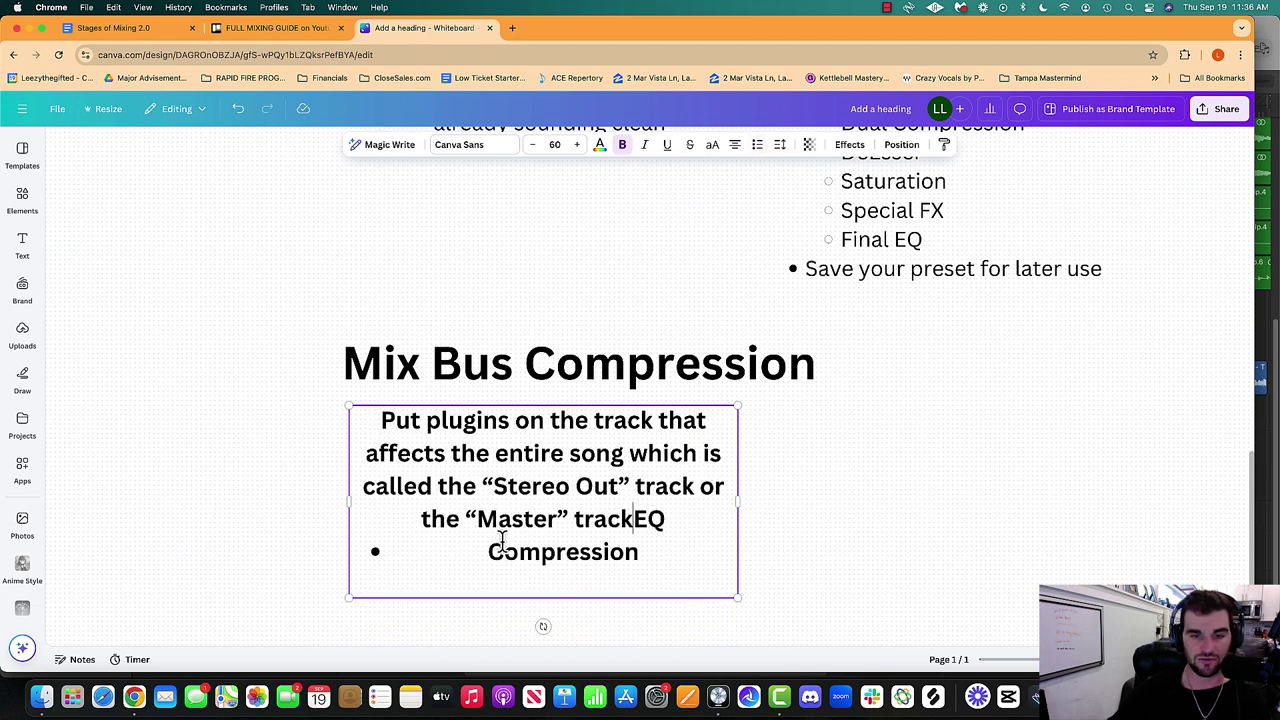
{"action": "key", "text": "Return"}
{"action": "key", "text": "BackSpace"}
{"action": "key", "text": "BackSpace"}
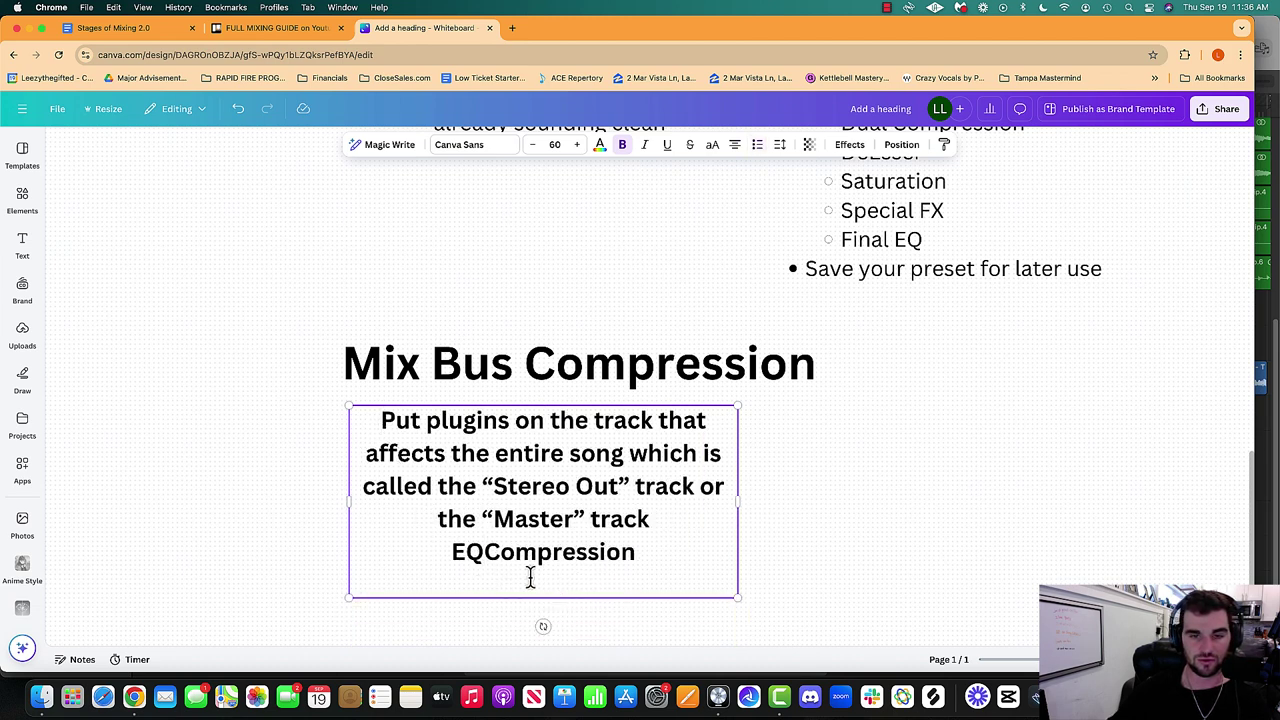
{"action": "key", "text": "Return"}
{"action": "left_click_drag", "start_coordinate": [646, 583], "coordinate": [335, 405]}
{"action": "left_click", "coordinate": [734, 146]}
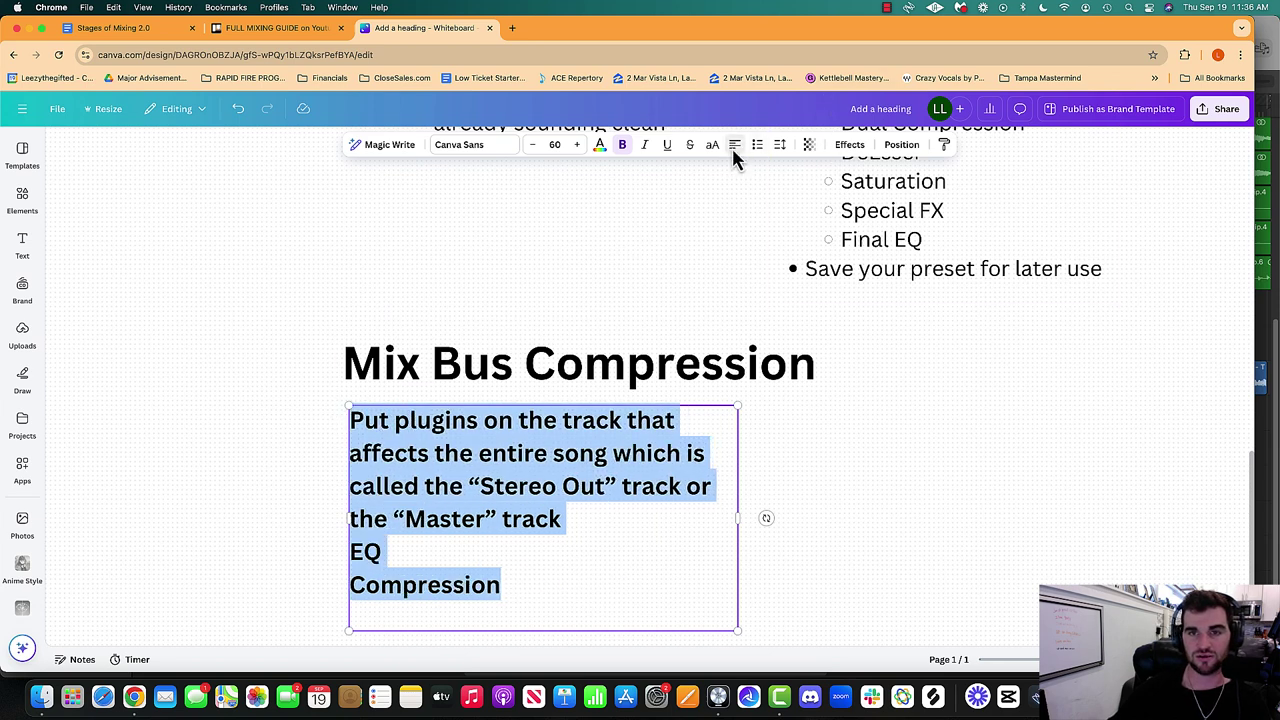
{"action": "left_click", "coordinate": [757, 146]}
{"action": "left_click", "coordinate": [585, 456]}
{"action": "left_click", "coordinate": [988, 452]}
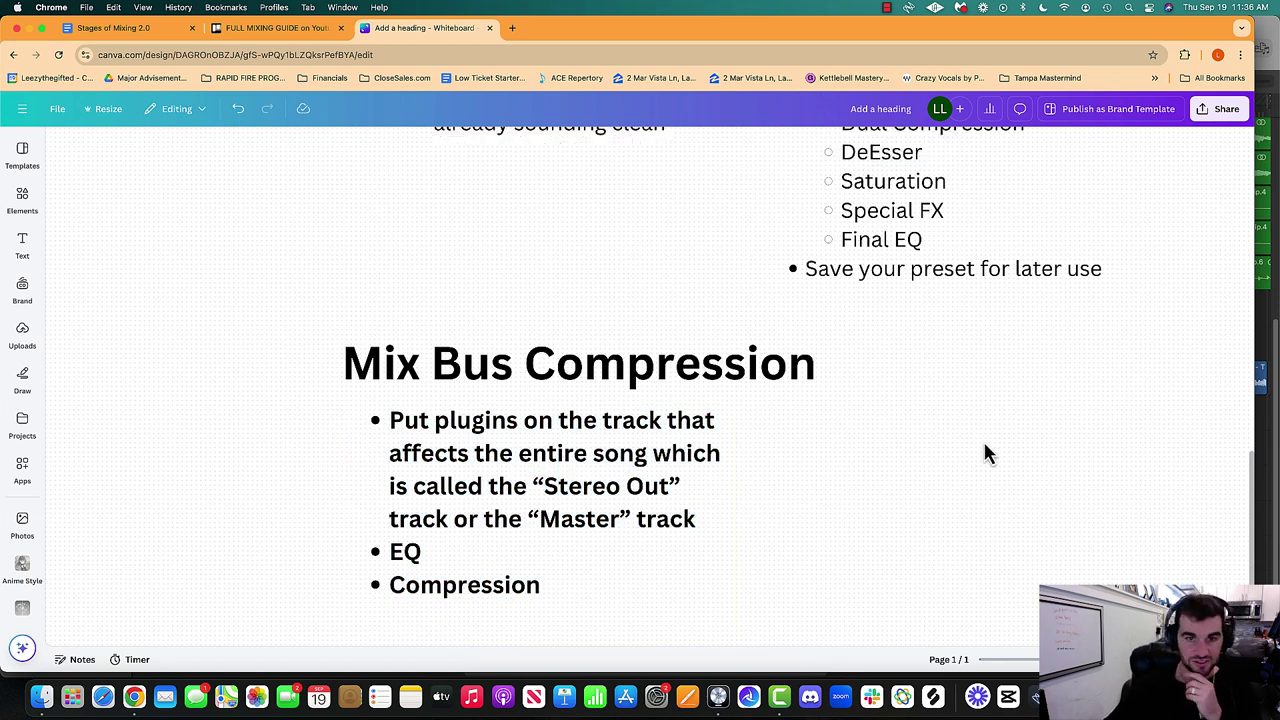
Add a 'Final EQ (AI)' bullet below Compression.
{"action": "scroll", "coordinate": [611, 494], "scroll_direction": "down", "scroll_amount": 2}
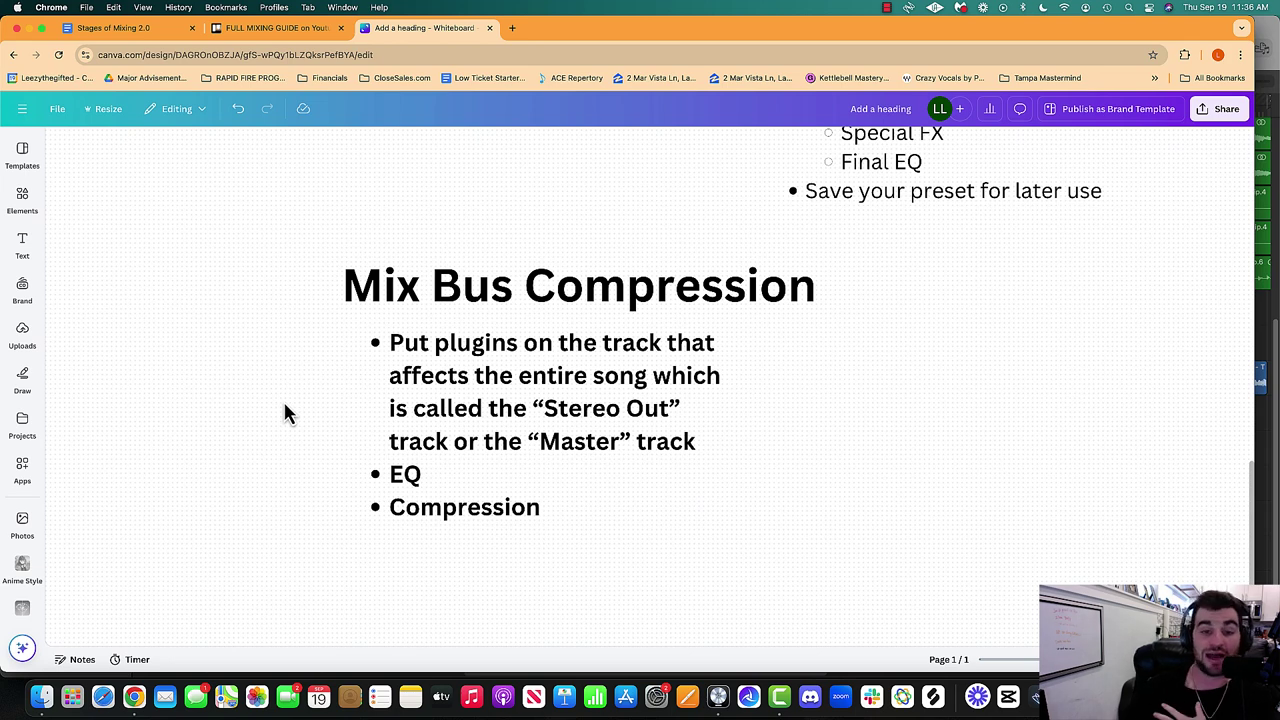
{"action": "double_click", "coordinate": [551, 510]}
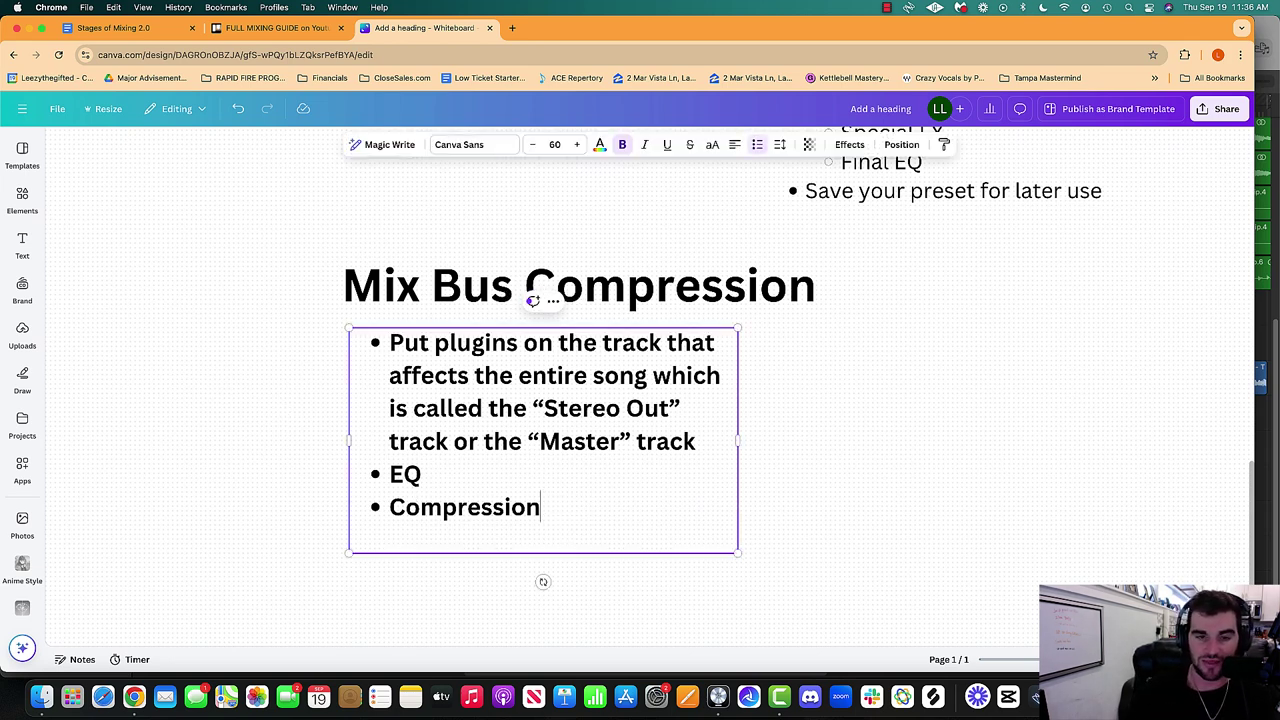
{"action": "key", "text": "Return"}
{"action": "type", "text": "Final EQ (AI"}
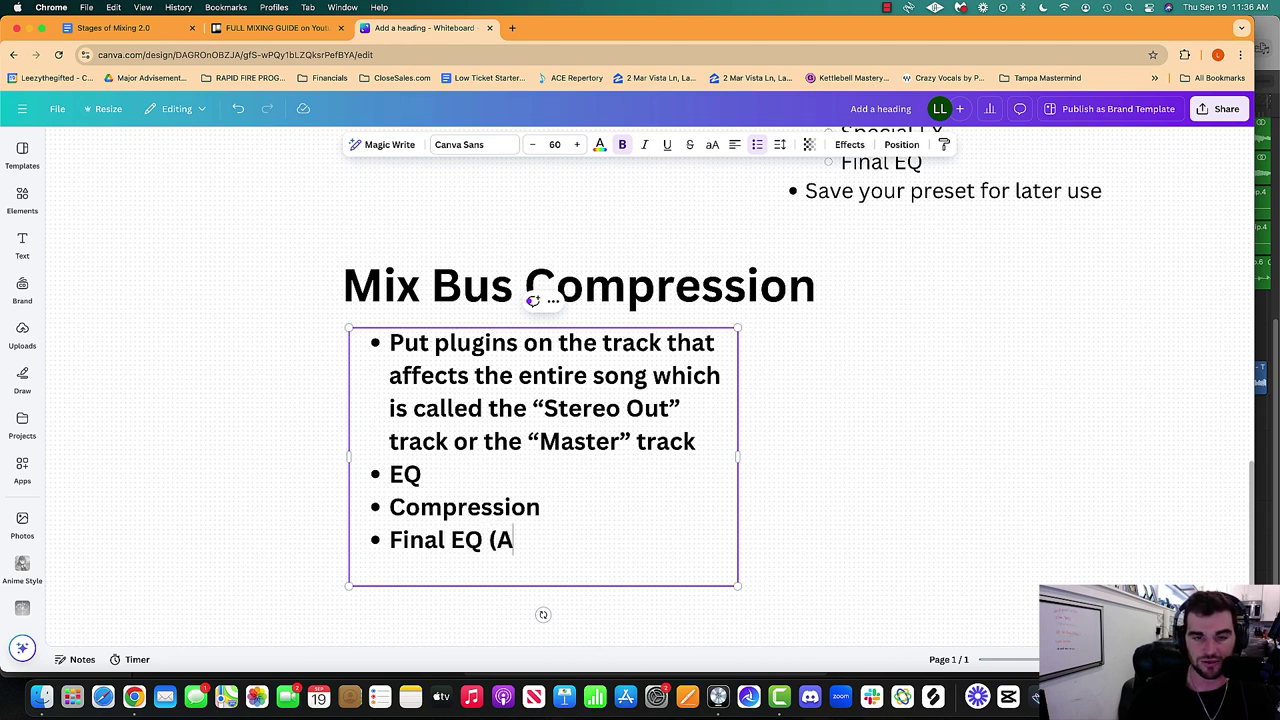
{"action": "left_click", "coordinate": [965, 535]}
{"action": "key", "text": "ctrl+Up"}
From the VERSE_bip track, play the song through the F6-RTA, SSLComp, Ozone 10 and WLM Meter chain, then stop.
{"action": "left_click", "coordinate": [366, 309]}
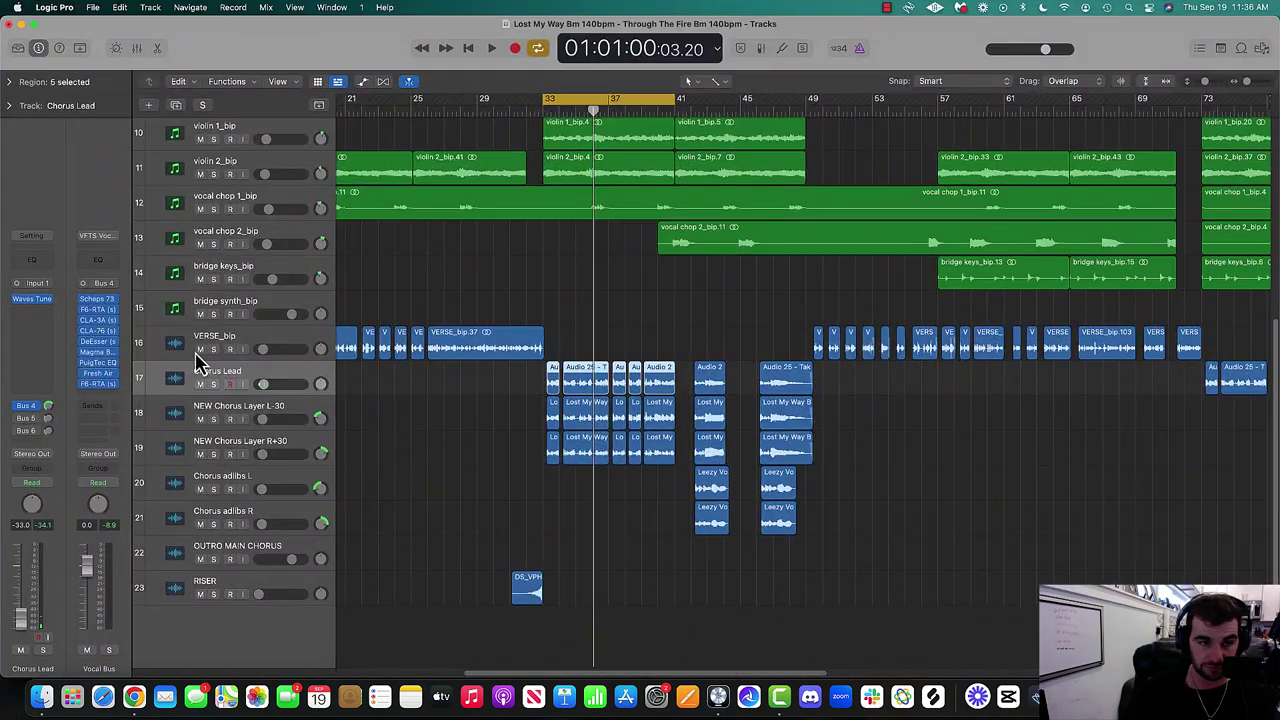
{"action": "left_click", "coordinate": [267, 345]}
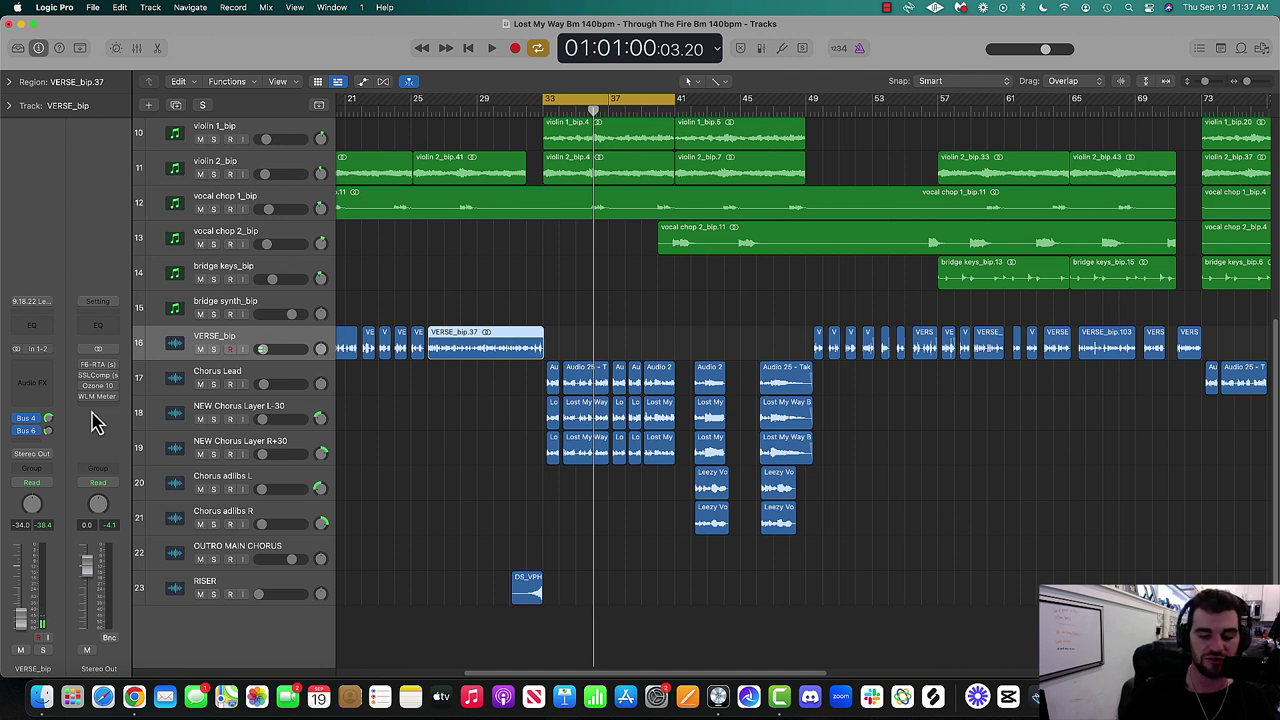
{"action": "key", "text": "space"}
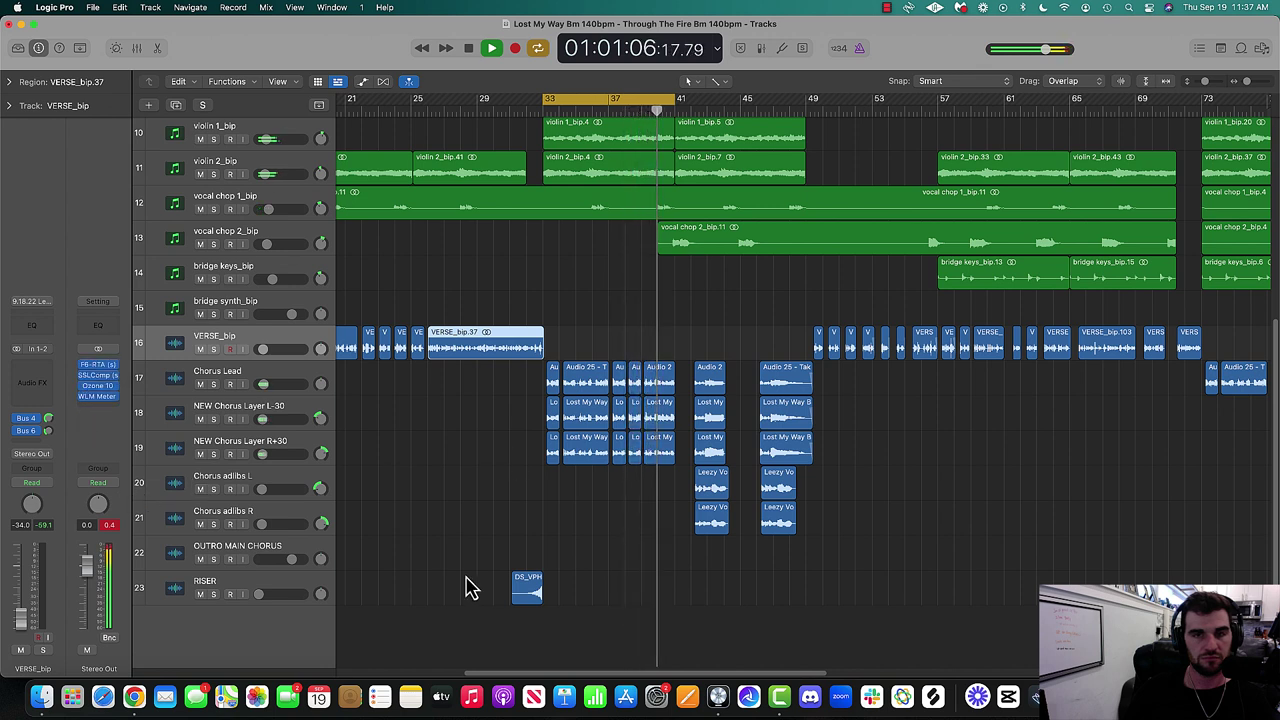
{"action": "key", "text": "space"}
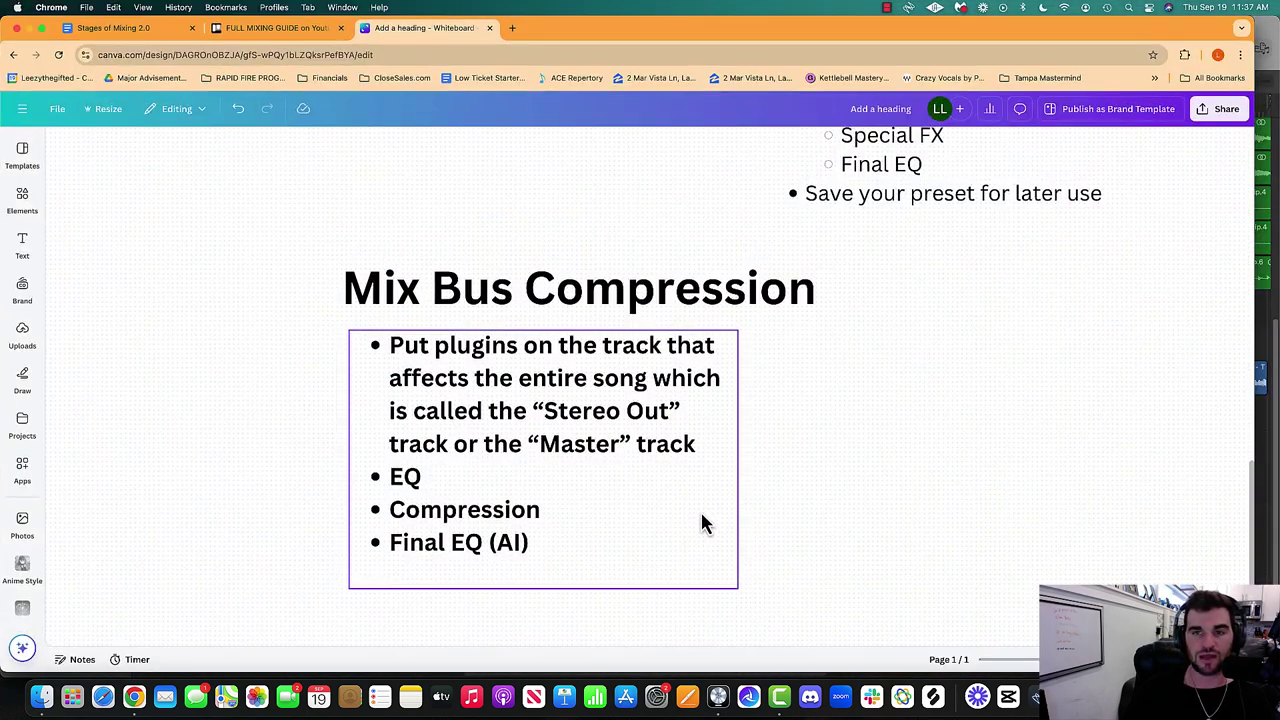
Scroll the Canva whiteboard up to the 'Goal = LUFS → -9 or -10' notes.
{"action": "scroll", "coordinate": [698, 521], "scroll_direction": "down", "scroll_amount": 3}
{"action": "scroll", "coordinate": [820, 526], "scroll_direction": "up", "scroll_amount": 10}
{"action": "scroll", "coordinate": [729, 434], "scroll_direction": "up", "scroll_amount": 5}
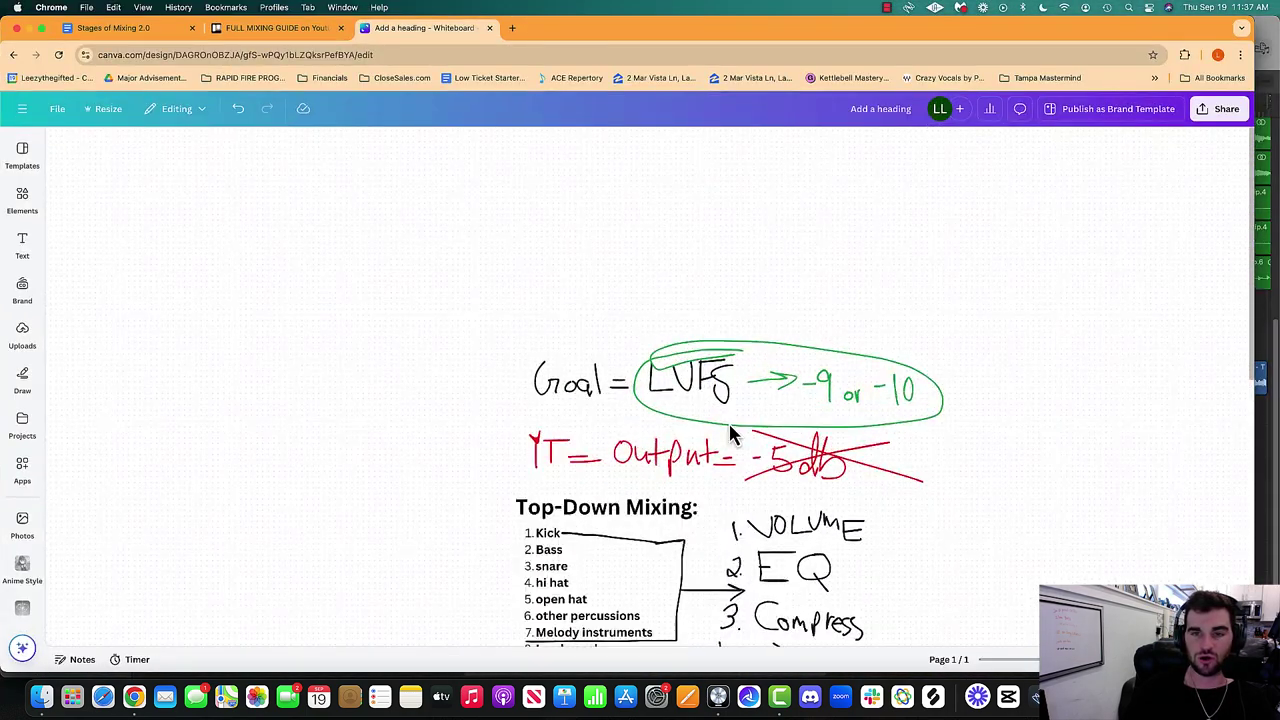
{"action": "scroll", "coordinate": [726, 415], "scroll_direction": "up", "scroll_amount": 3}
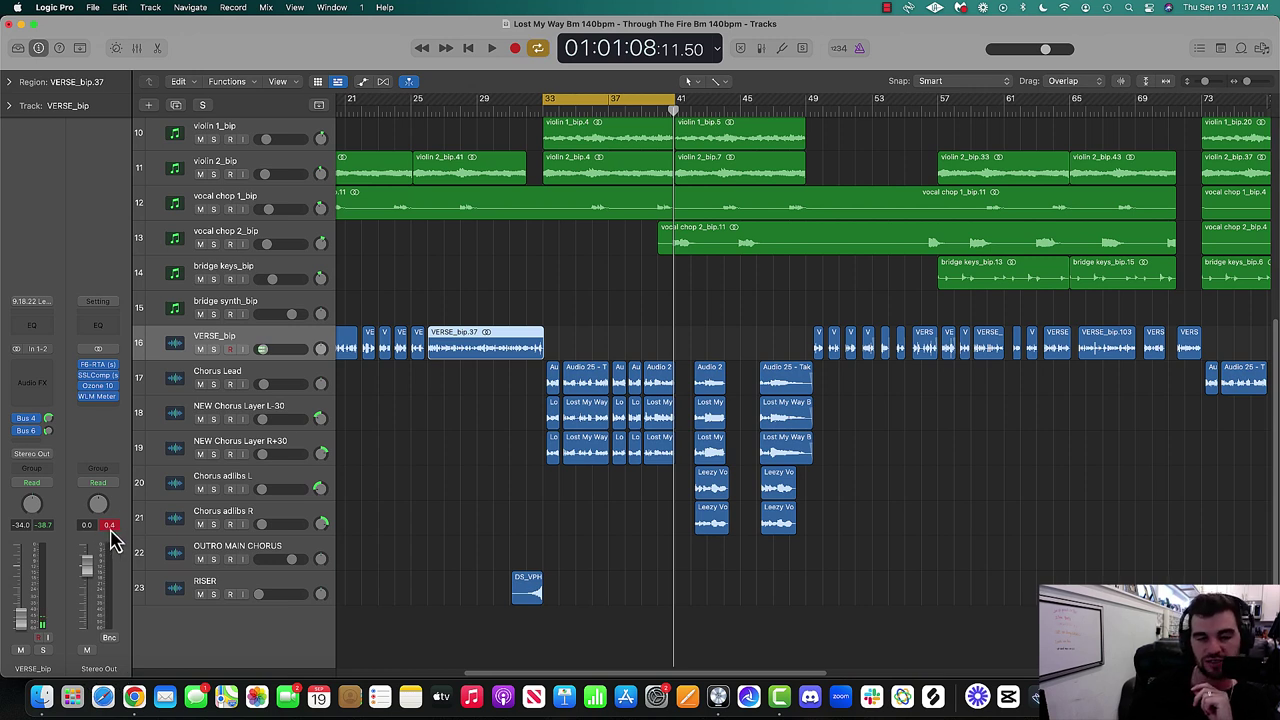
Start playback in Logic Pro to check the mix's current loudness.
{"action": "key", "text": "space"}
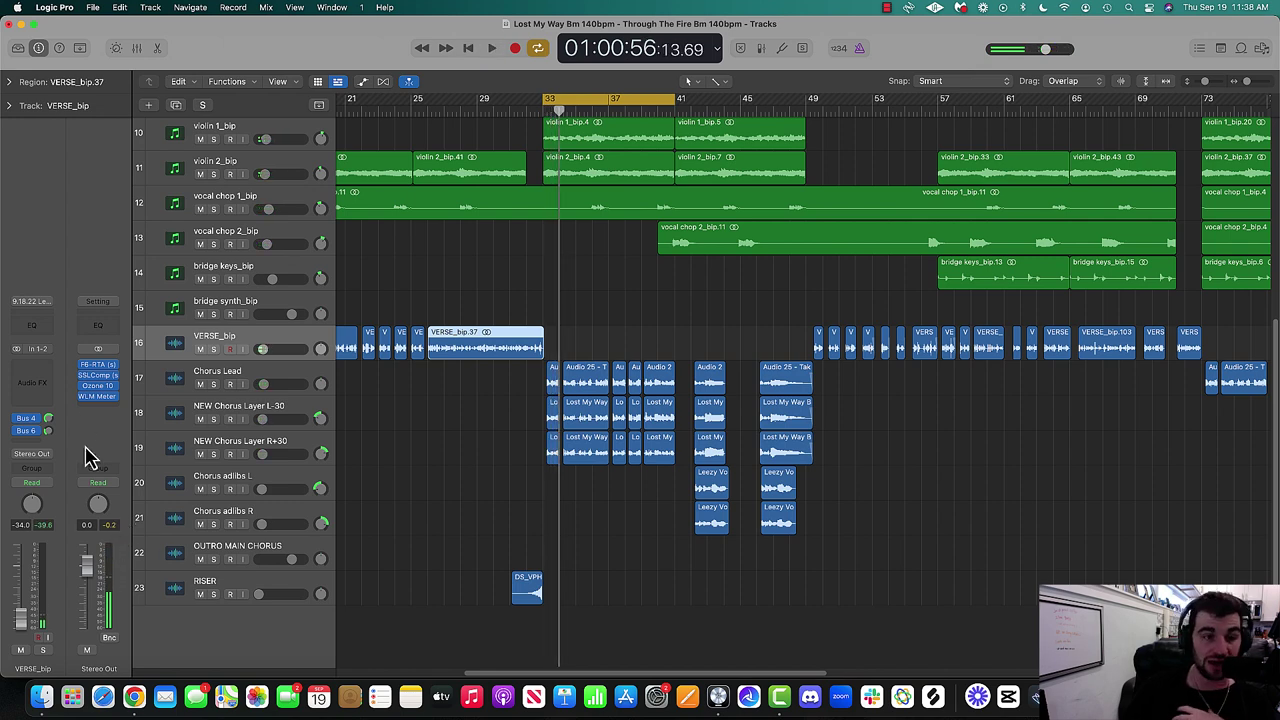
Open the Stereo Out WLM Meter, move it left, and play while briefly checking SSLComp.
{"action": "left_click", "coordinate": [101, 398]}
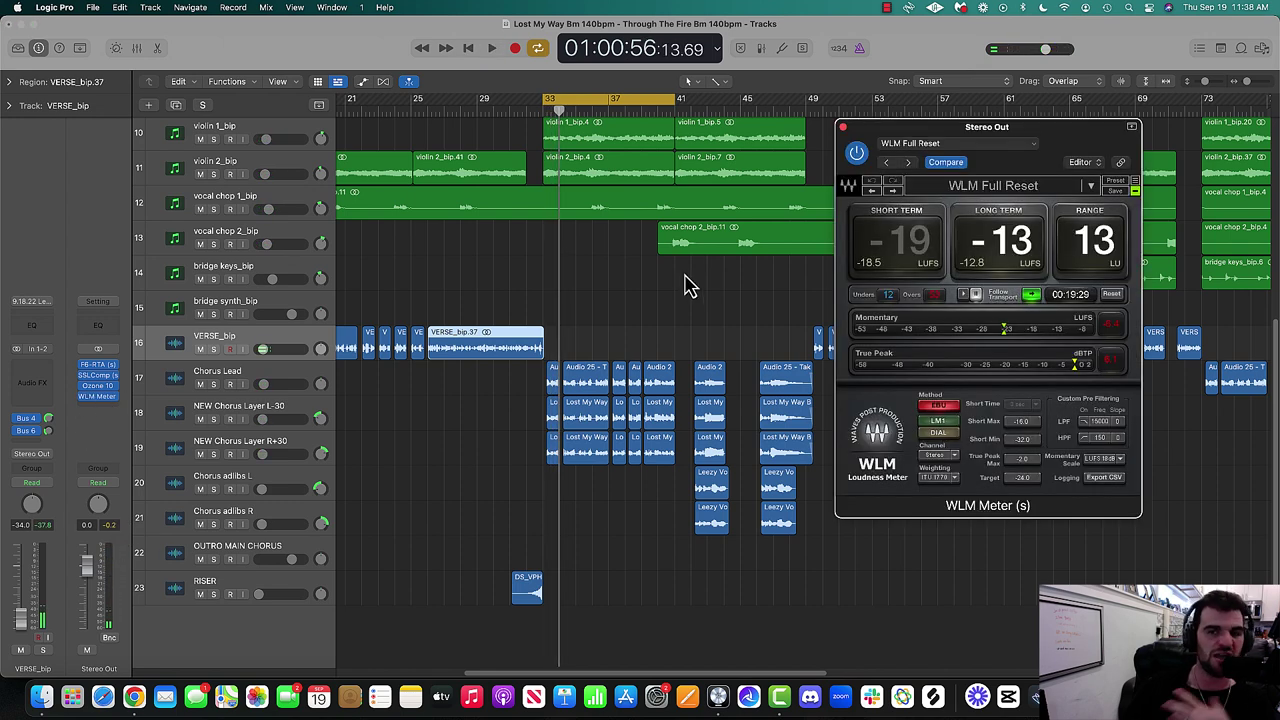
{"action": "left_click_drag", "start_coordinate": [963, 140], "coordinate": [807, 201]}
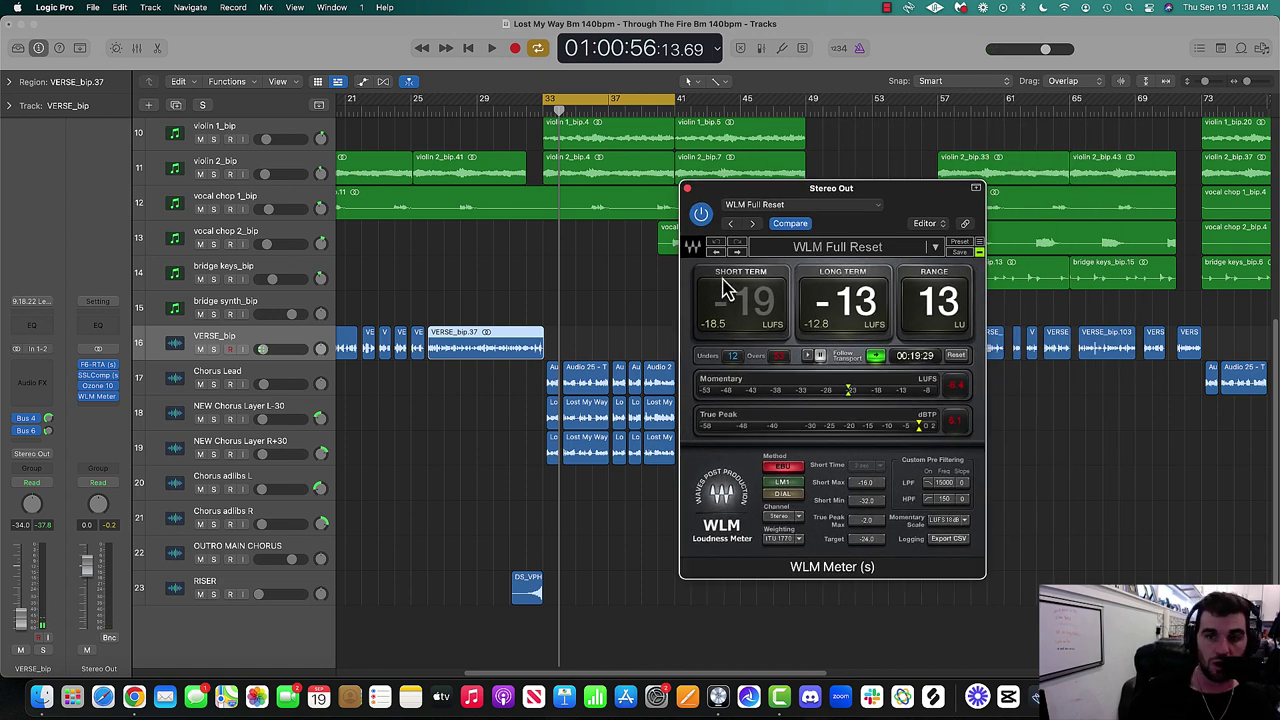
{"action": "key", "text": "space"}
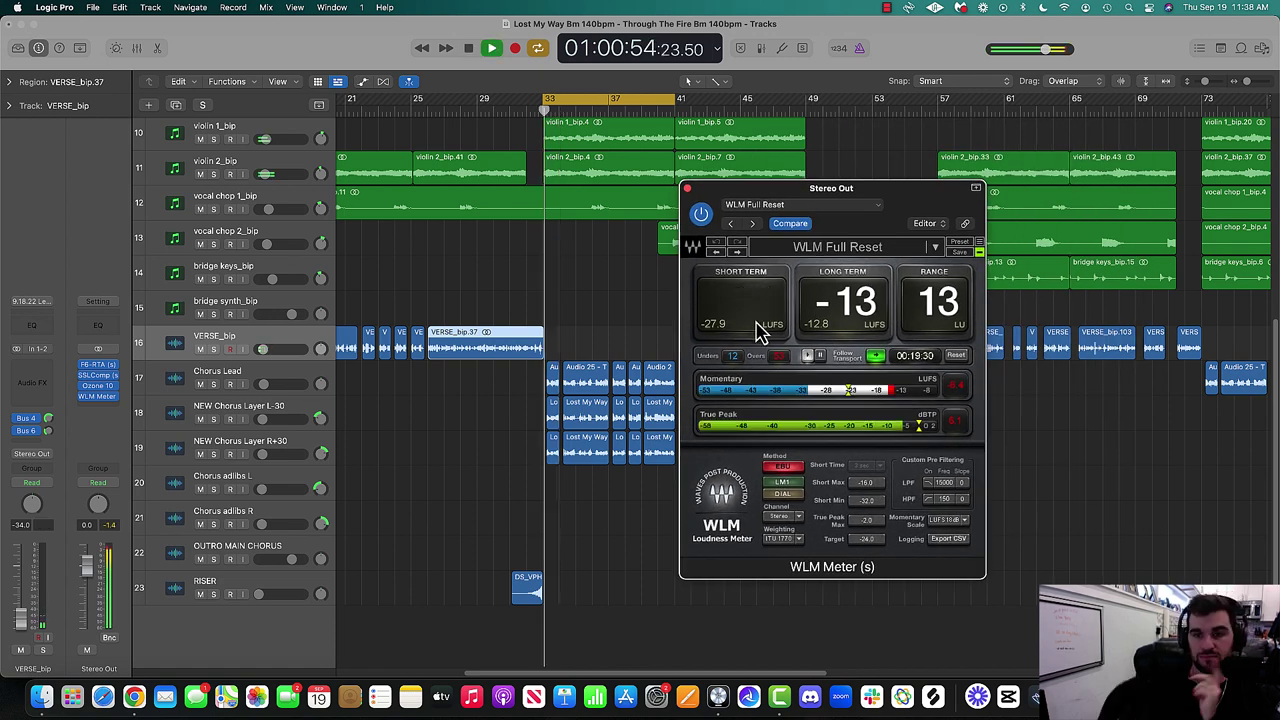
{"action": "left_click", "coordinate": [96, 378]}
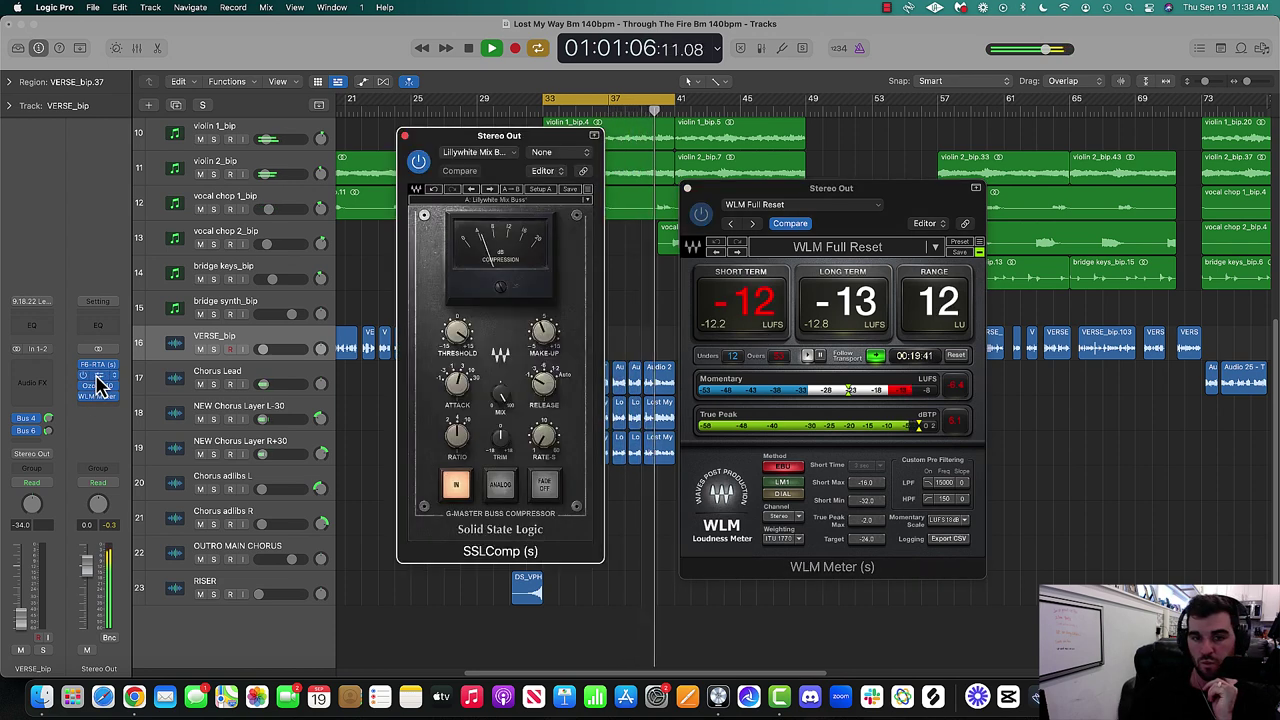
{"action": "left_click", "coordinate": [404, 135]}
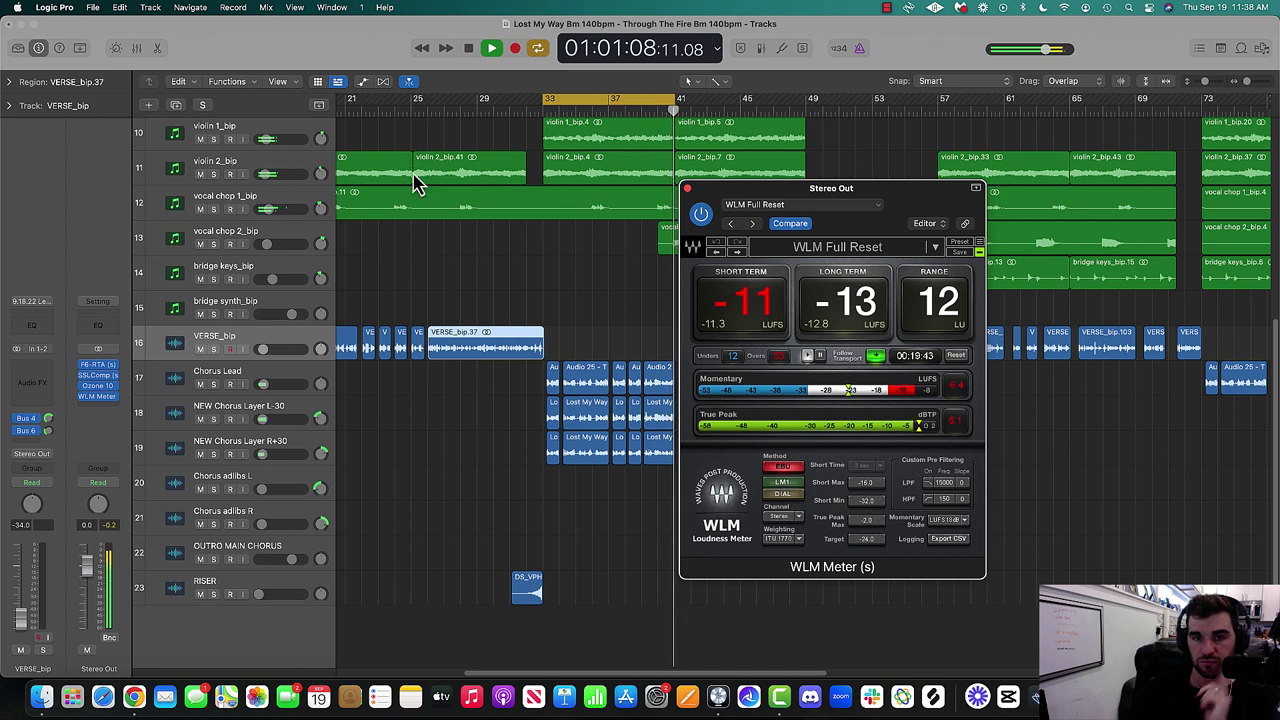
Select the chorus vocal tracks and raise the Chorus Lead volume to -32 dB.
{"action": "left_click", "coordinate": [260, 380]}
{"action": "left_click_drag", "start_coordinate": [270, 428], "coordinate": [285, 530]}
{"action": "left_click_drag", "start_coordinate": [268, 390], "coordinate": [272, 393]}
{"action": "scroll", "coordinate": [466, 403], "scroll_direction": "up", "scroll_amount": 5}
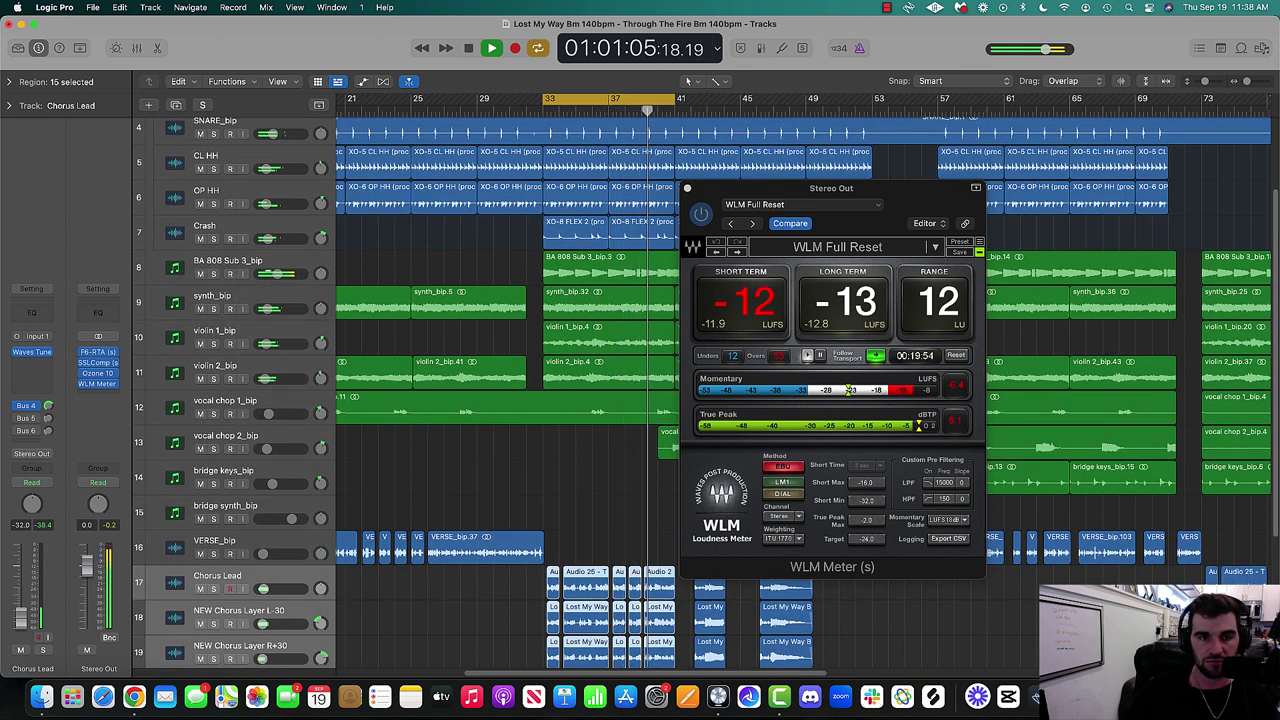
Raise the Stereo Out SSLComp make-up gain from 3.5 to 4.2.
{"action": "scroll", "coordinate": [470, 420], "scroll_direction": "down", "scroll_amount": 5}
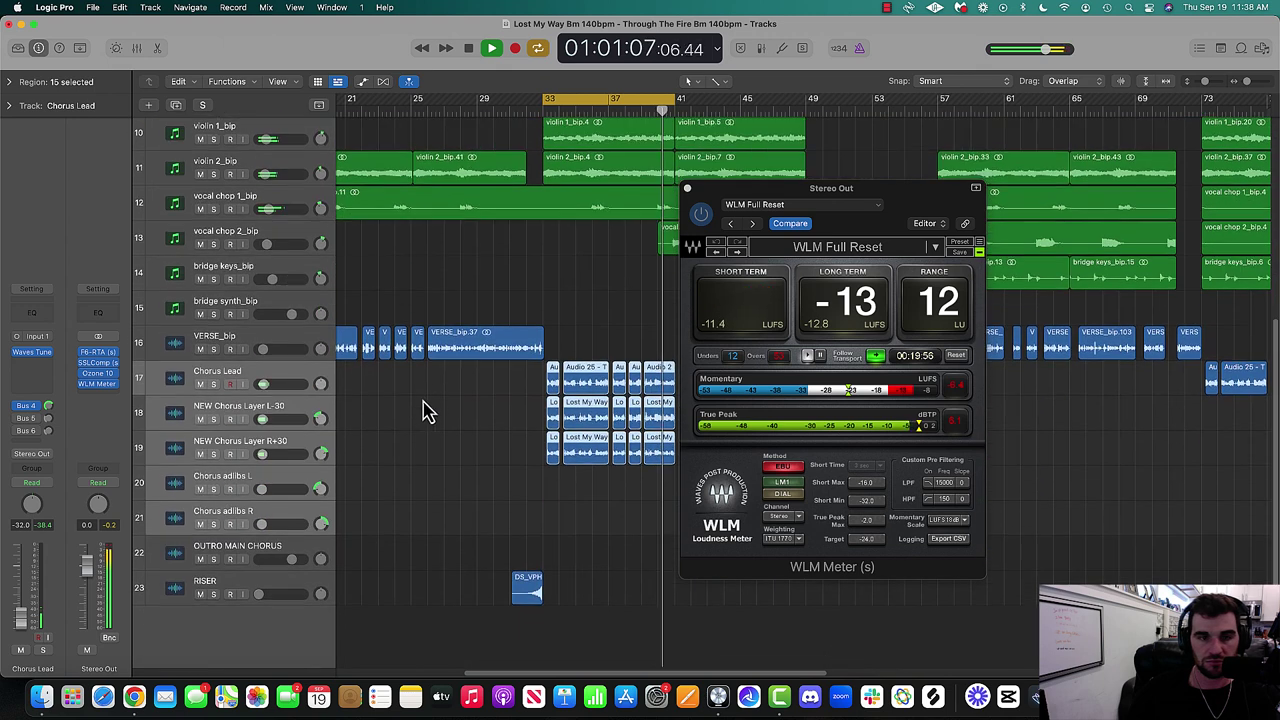
{"action": "left_click", "coordinate": [97, 373]}
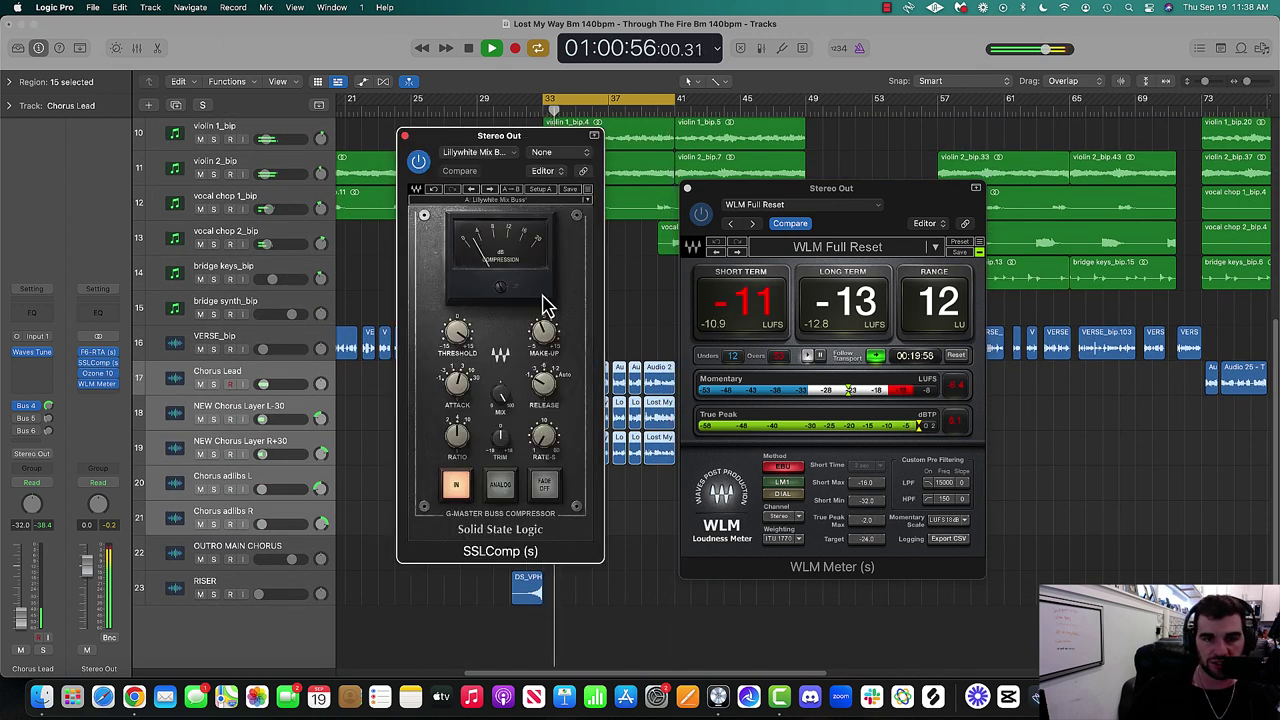
{"action": "left_click_drag", "start_coordinate": [544, 332], "coordinate": [545, 340]}
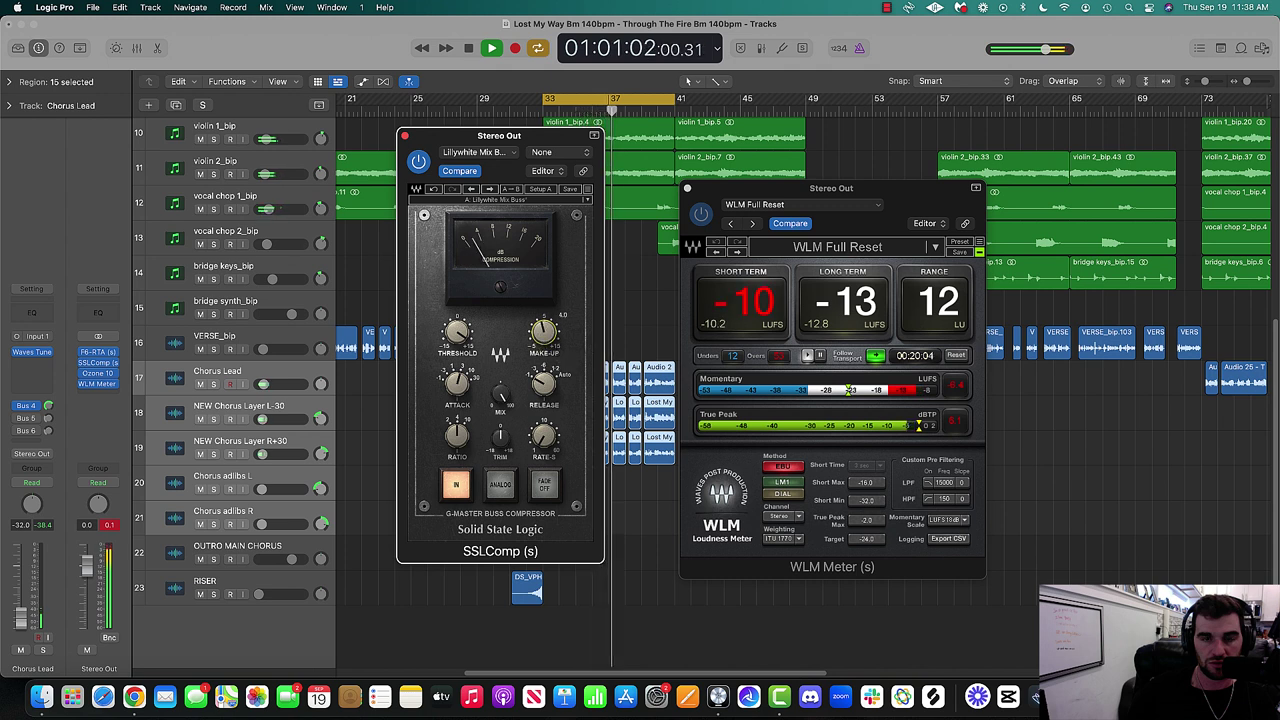
{"action": "left_click", "coordinate": [405, 137]}
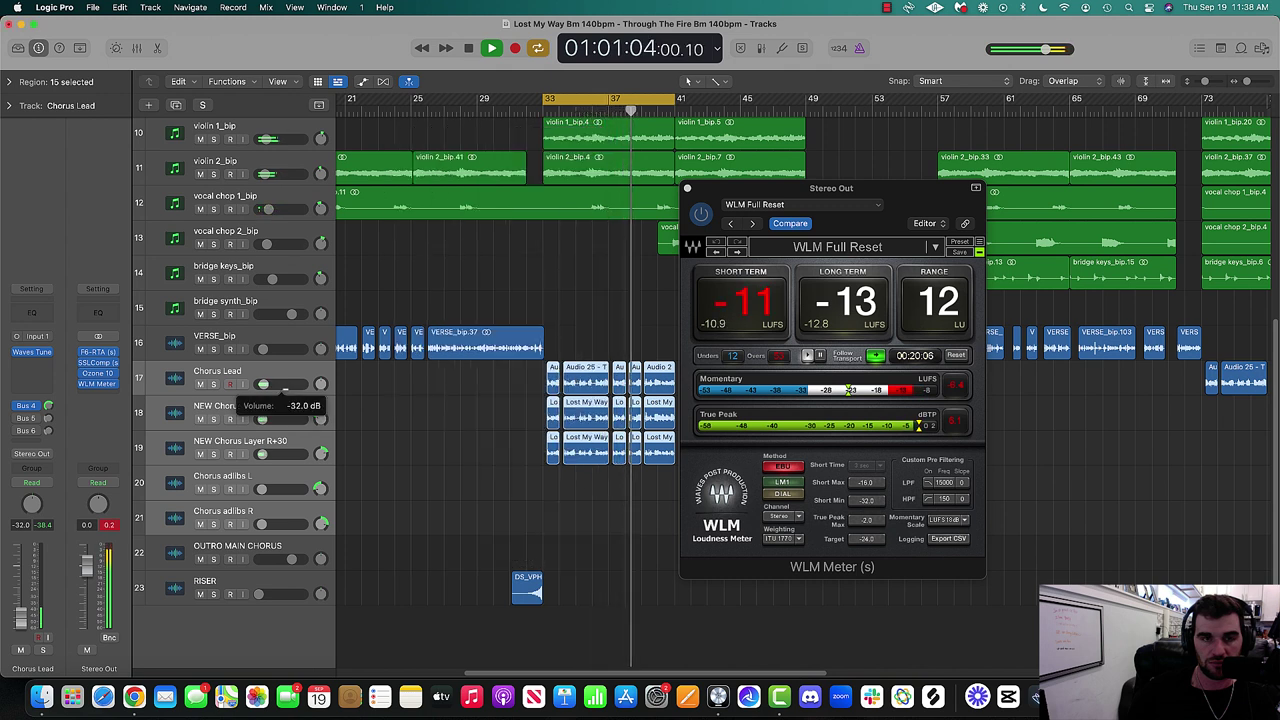
Try the Chorus Lead at -34 dB, return it to -32 dB, and deselect the regions.
{"action": "left_click_drag", "start_coordinate": [287, 386], "coordinate": [289, 397]}
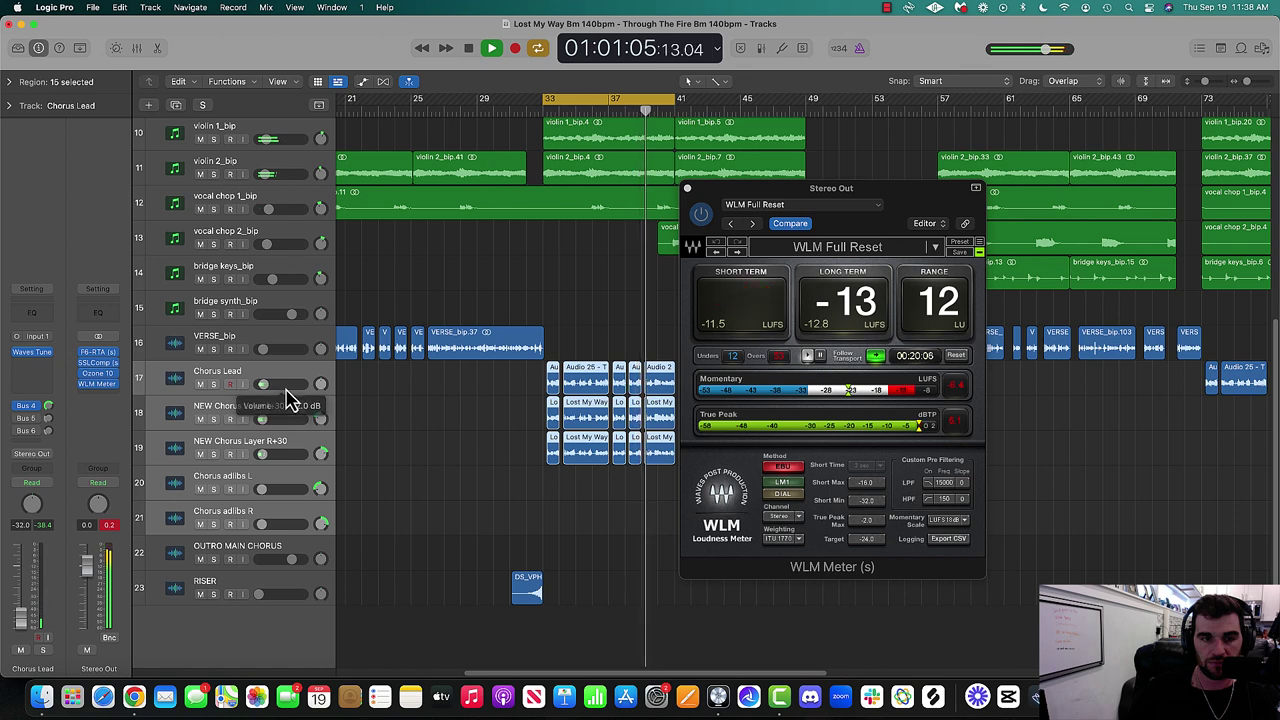
{"action": "left_click", "coordinate": [687, 188]}
{"action": "left_click", "coordinate": [462, 518]}
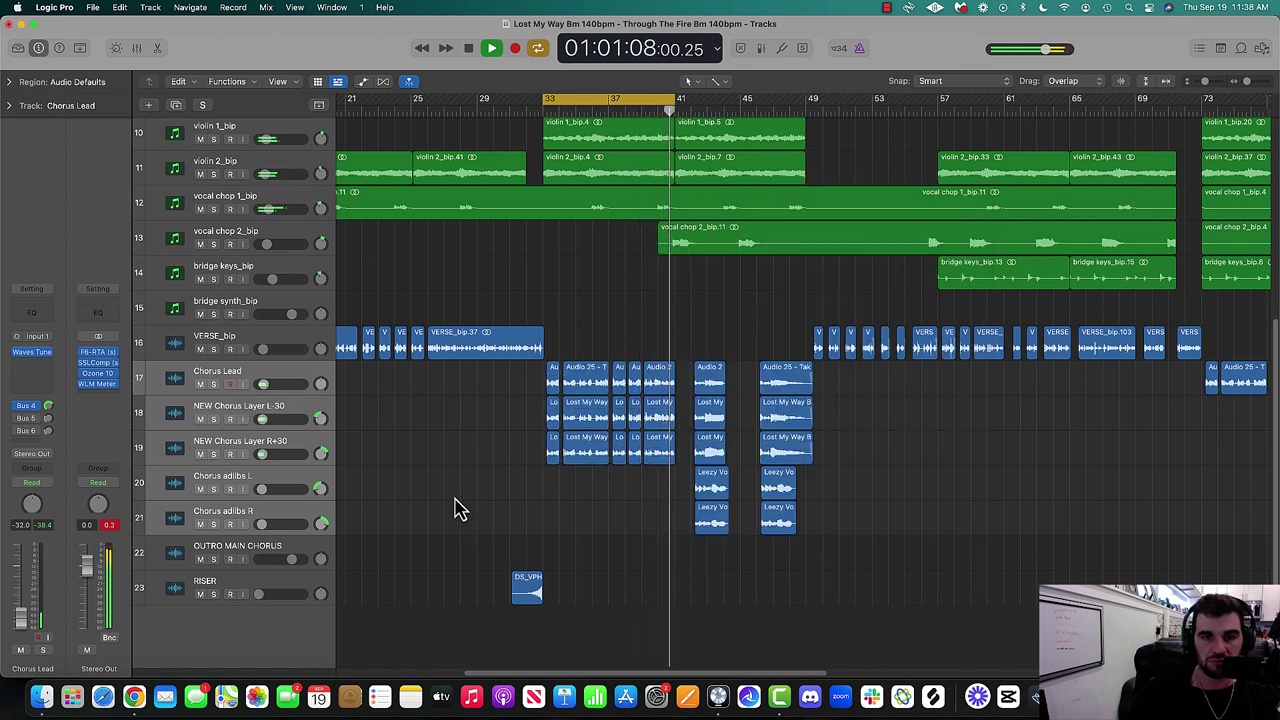
Recheck loudness on the WLM Meter, then stop playback near bar 33 and close the meter.
{"action": "left_click", "coordinate": [98, 383]}
{"action": "scroll", "coordinate": [400, 445], "scroll_direction": "up", "scroll_amount": 5}
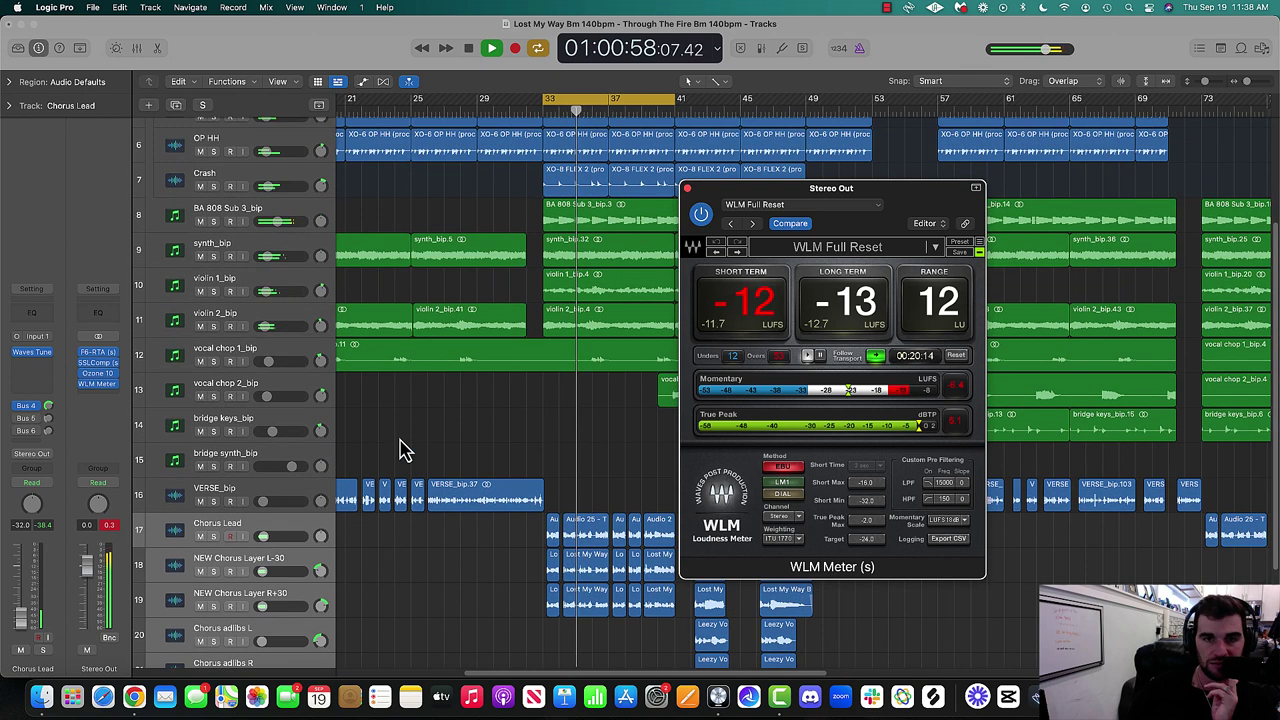
{"action": "scroll", "coordinate": [395, 432], "scroll_direction": "up", "scroll_amount": 4}
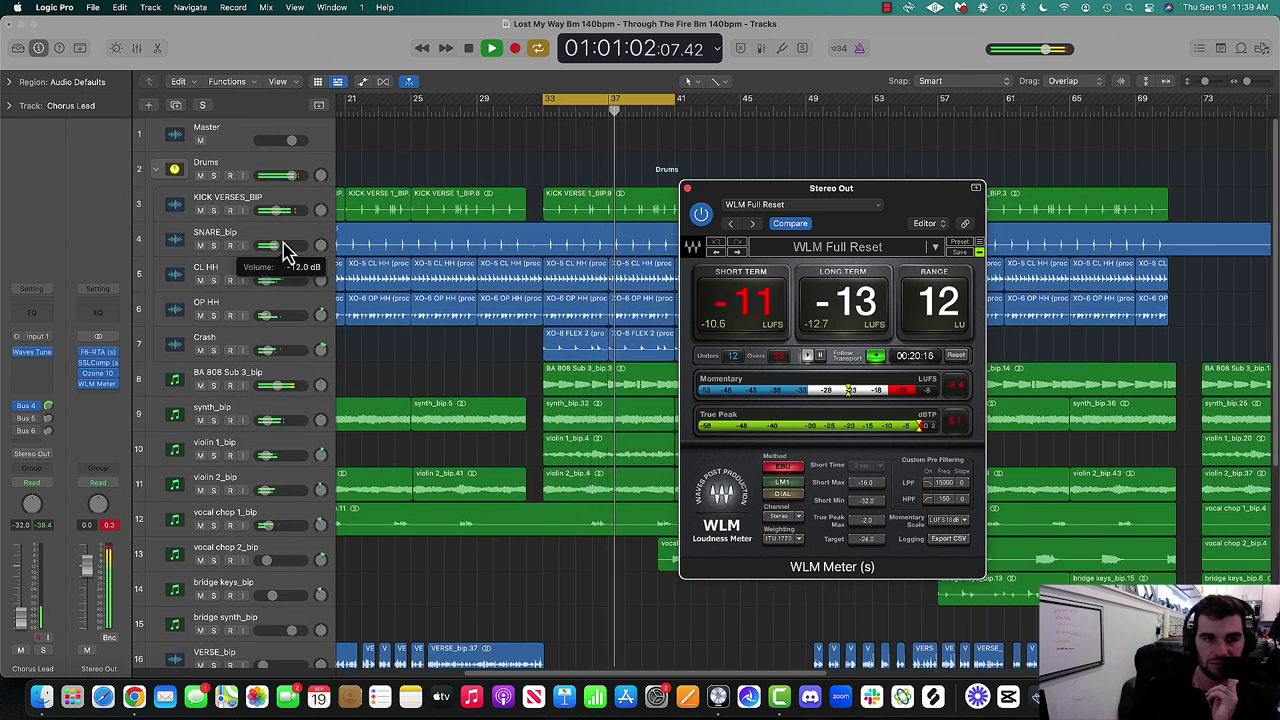
{"action": "left_click", "coordinate": [285, 262]}
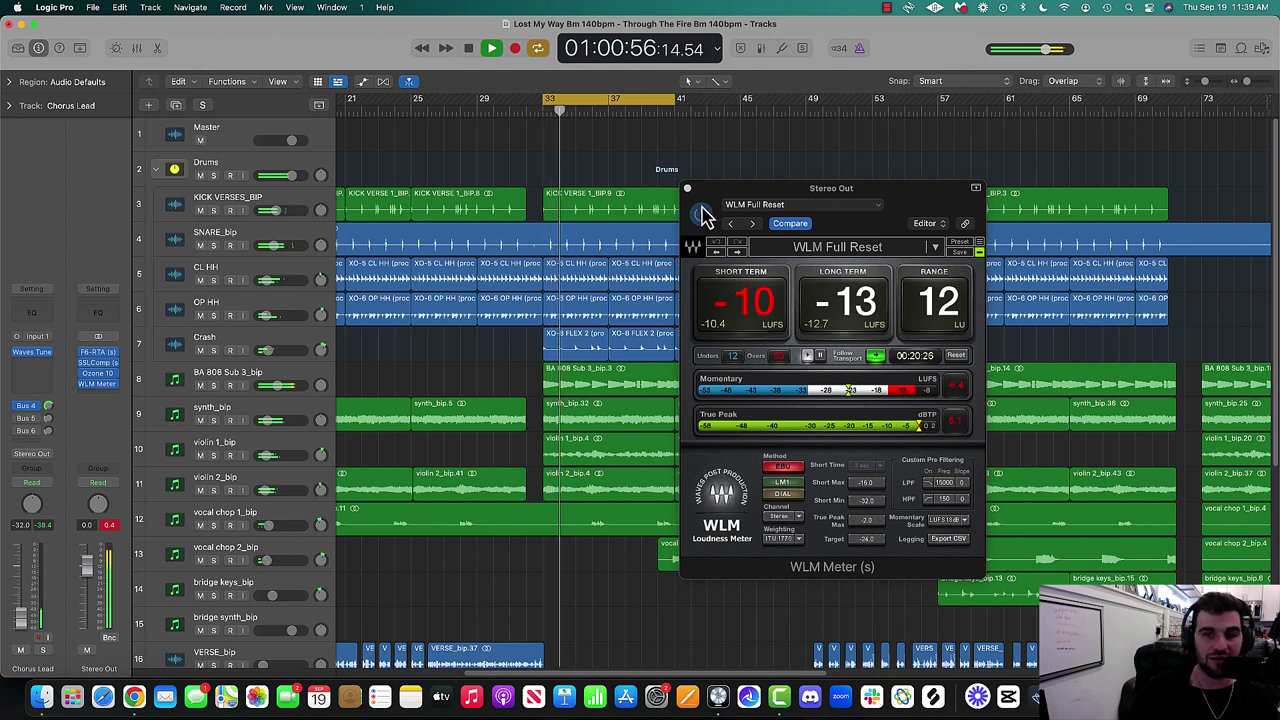
{"action": "key", "text": "space"}
{"action": "left_click", "coordinate": [687, 188]}
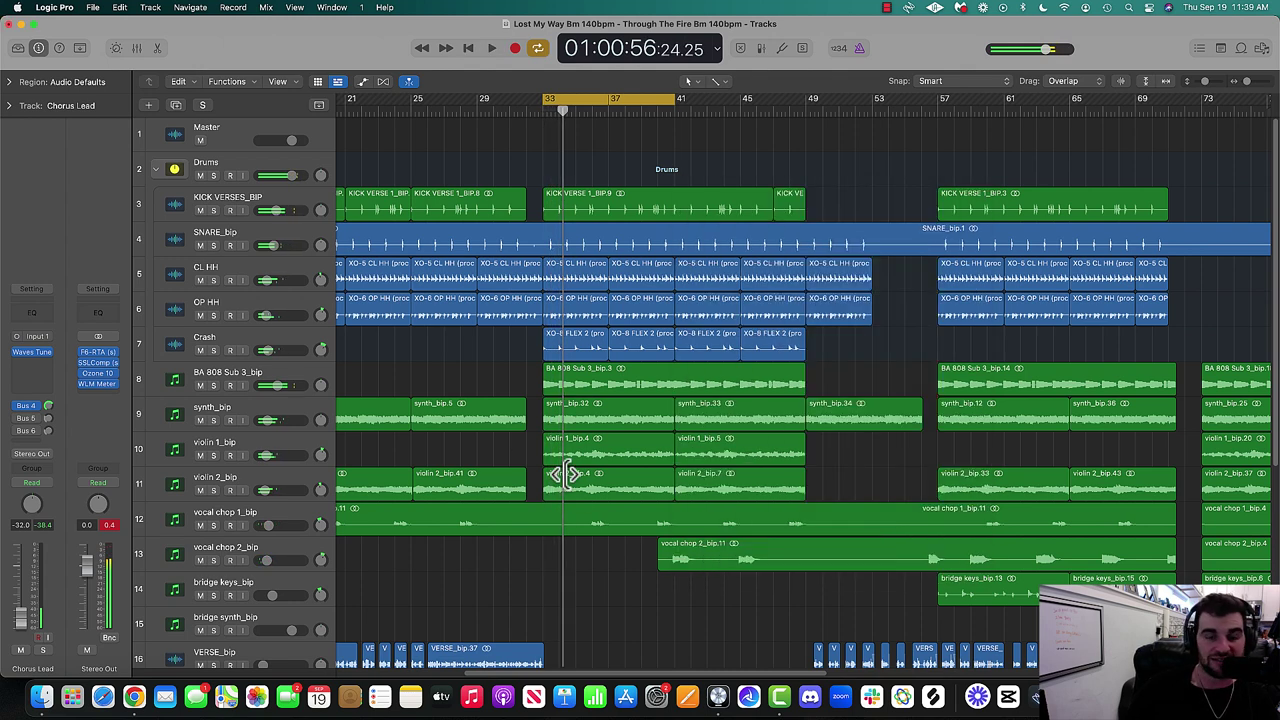
Zoom the Tracks area out to the full arrangement, then switch to the Canva whiteboard.
{"action": "left_click", "coordinate": [1238, 84]}
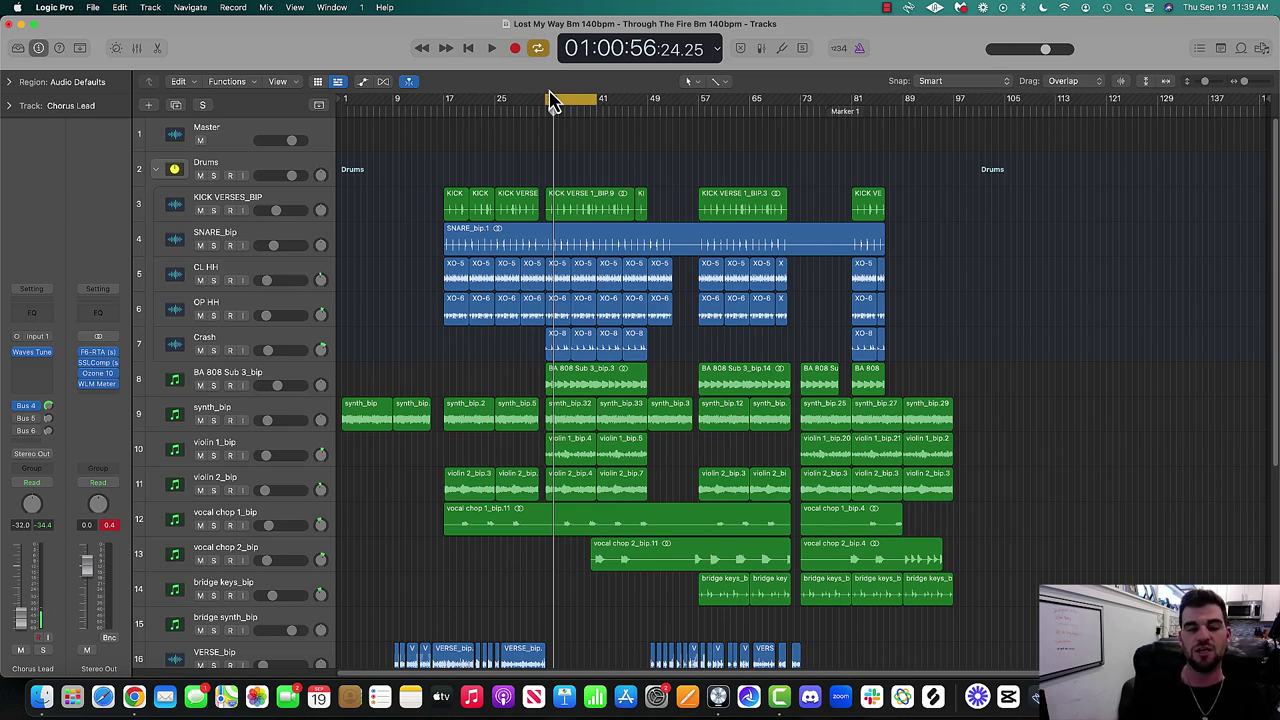
{"action": "key", "text": "ctrl+Up"}
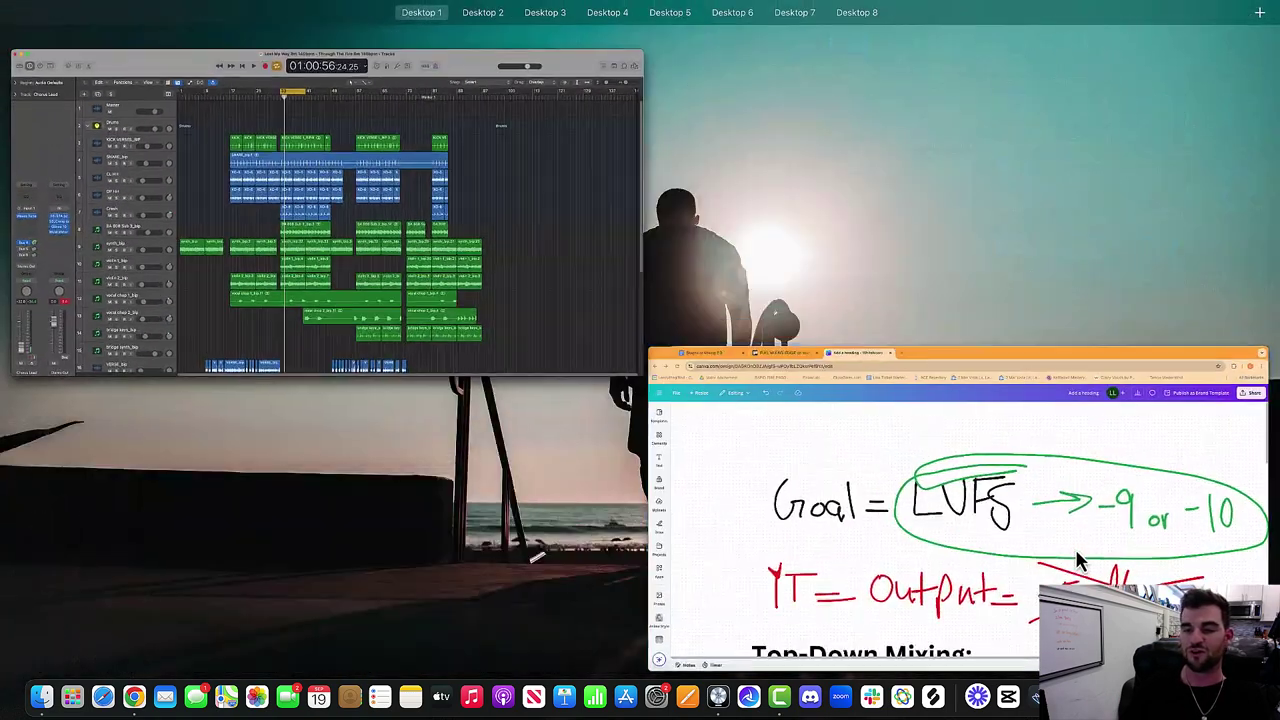
{"action": "left_click", "coordinate": [1096, 453]}
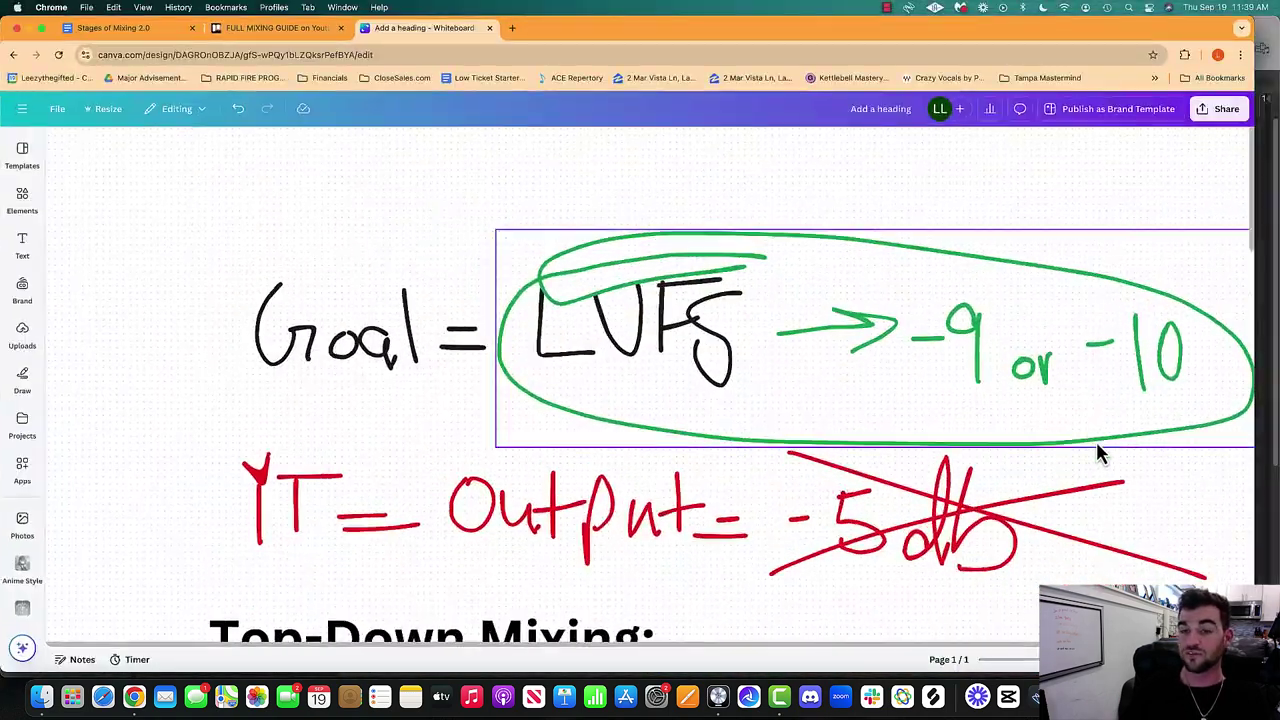
{"action": "scroll", "coordinate": [1096, 453], "scroll_direction": "down", "scroll_amount": 5}
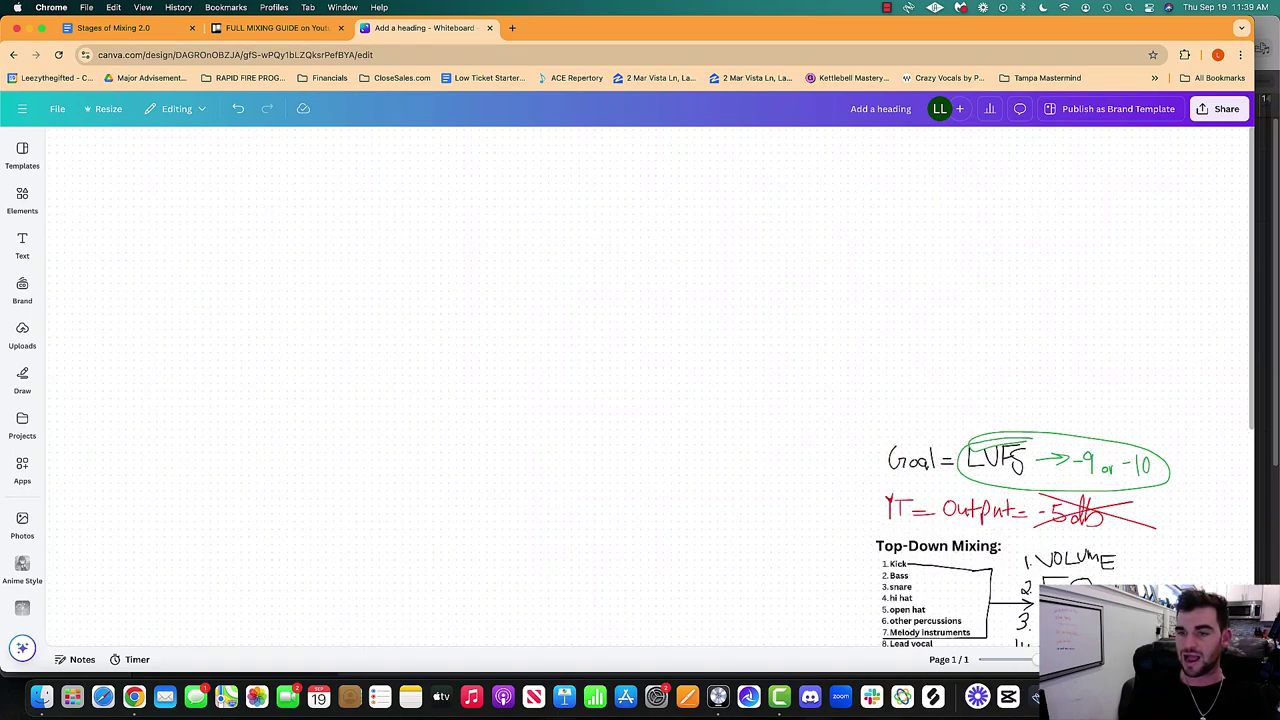
{"action": "scroll", "coordinate": [1050, 543], "scroll_direction": "up", "scroll_amount": 5}
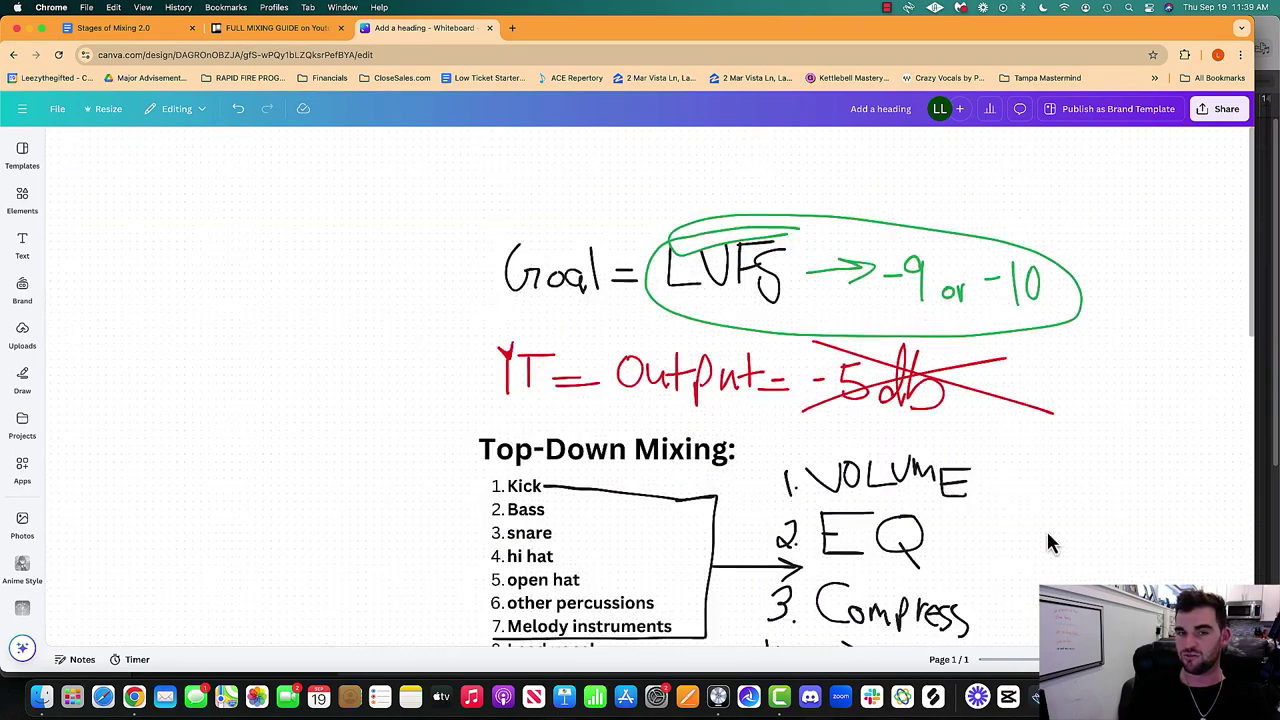
{"action": "scroll", "coordinate": [1089, 551], "scroll_direction": "down", "scroll_amount": 5}
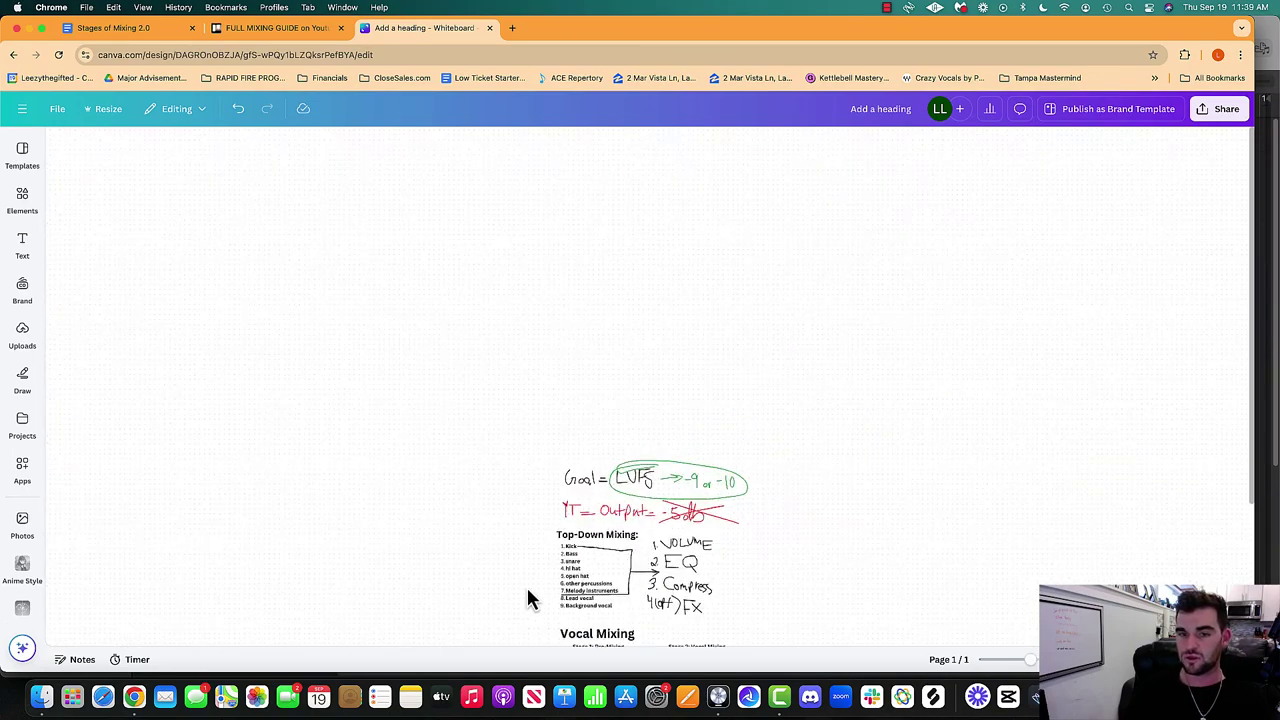
{"action": "scroll", "coordinate": [600, 590], "scroll_direction": "down", "scroll_amount": 4}
{"action": "scroll", "coordinate": [634, 551], "scroll_direction": "up", "scroll_amount": 2}
{"action": "scroll", "coordinate": [643, 543], "scroll_direction": "down", "scroll_amount": 1}
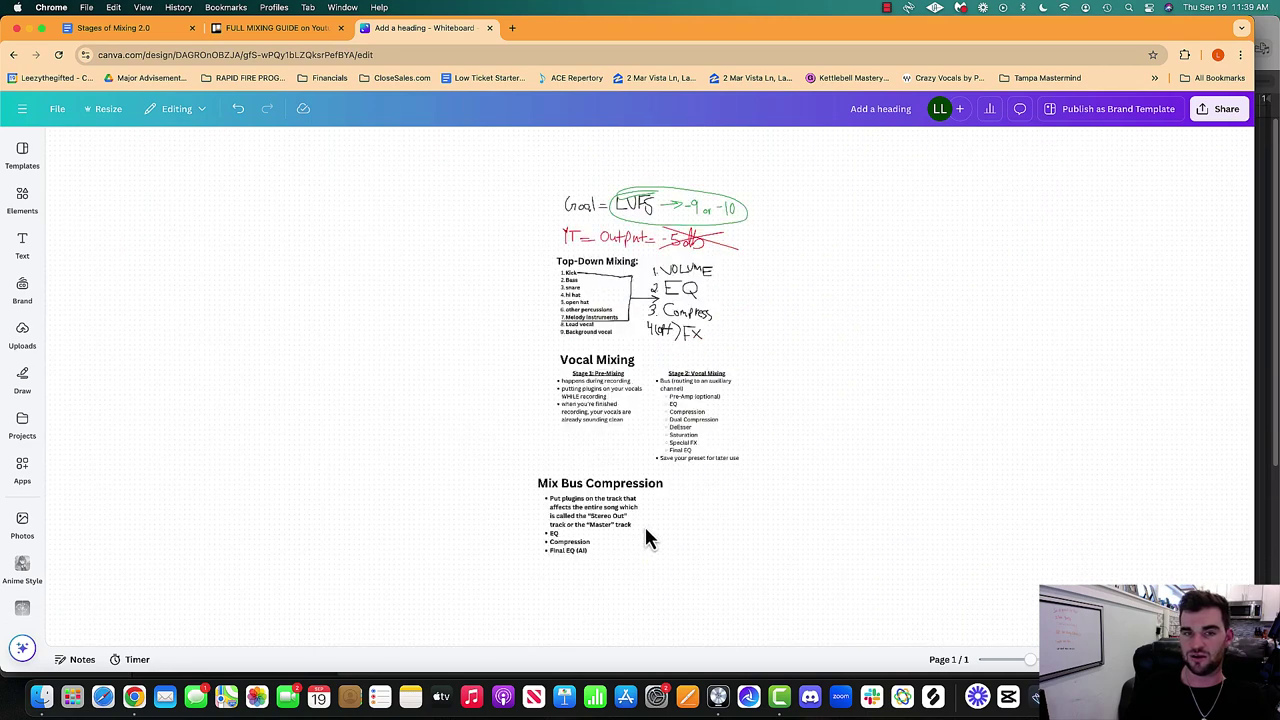
{"action": "scroll", "coordinate": [645, 520], "scroll_direction": "up", "scroll_amount": 2}
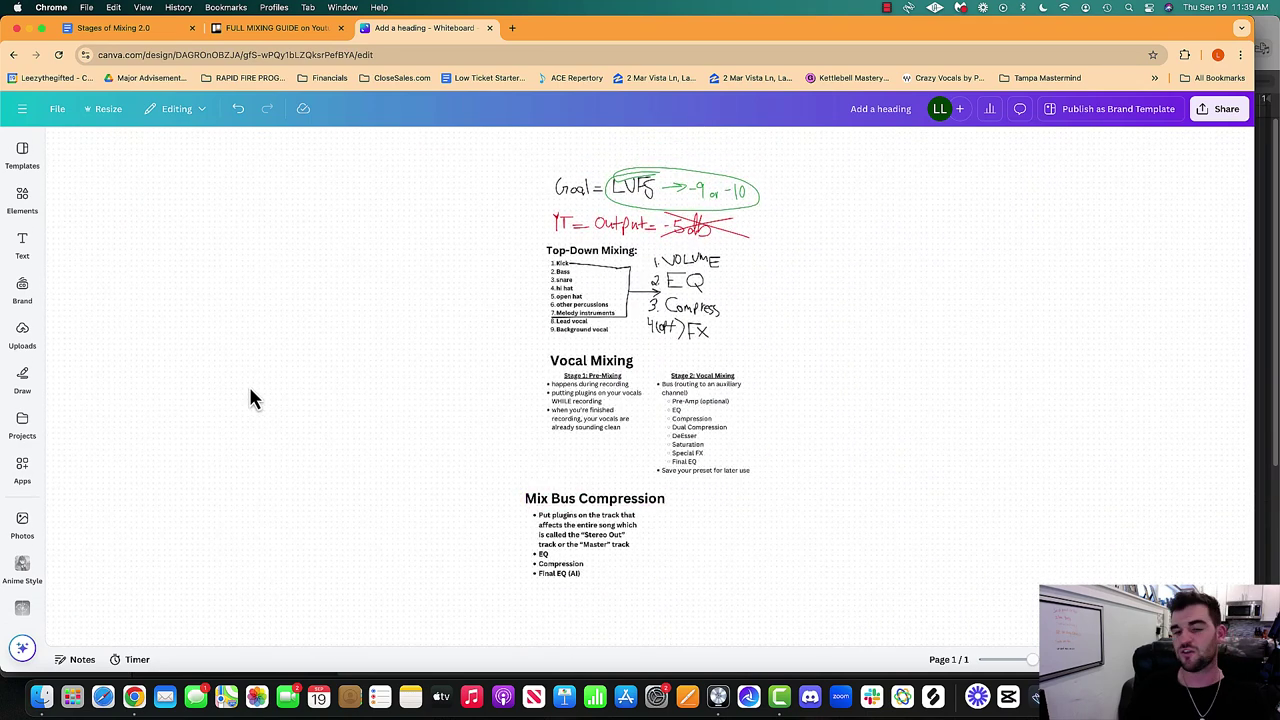